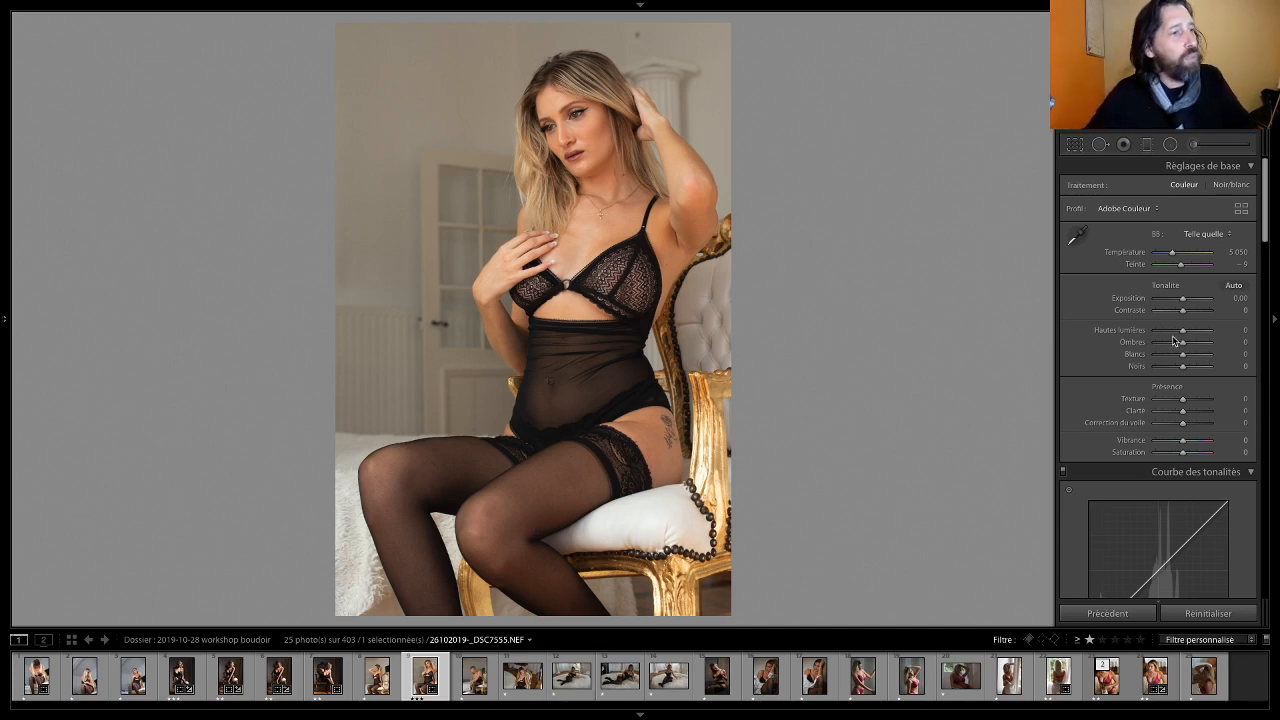
Step: Set Hautes lumières to +24, Ombres to −5, Blancs to +15, Noirs to −11 and Texture to +8 in the basic adjustments
{"action": "left_click_drag", "start_coordinate": [1182, 336], "coordinate": [1187, 358]}
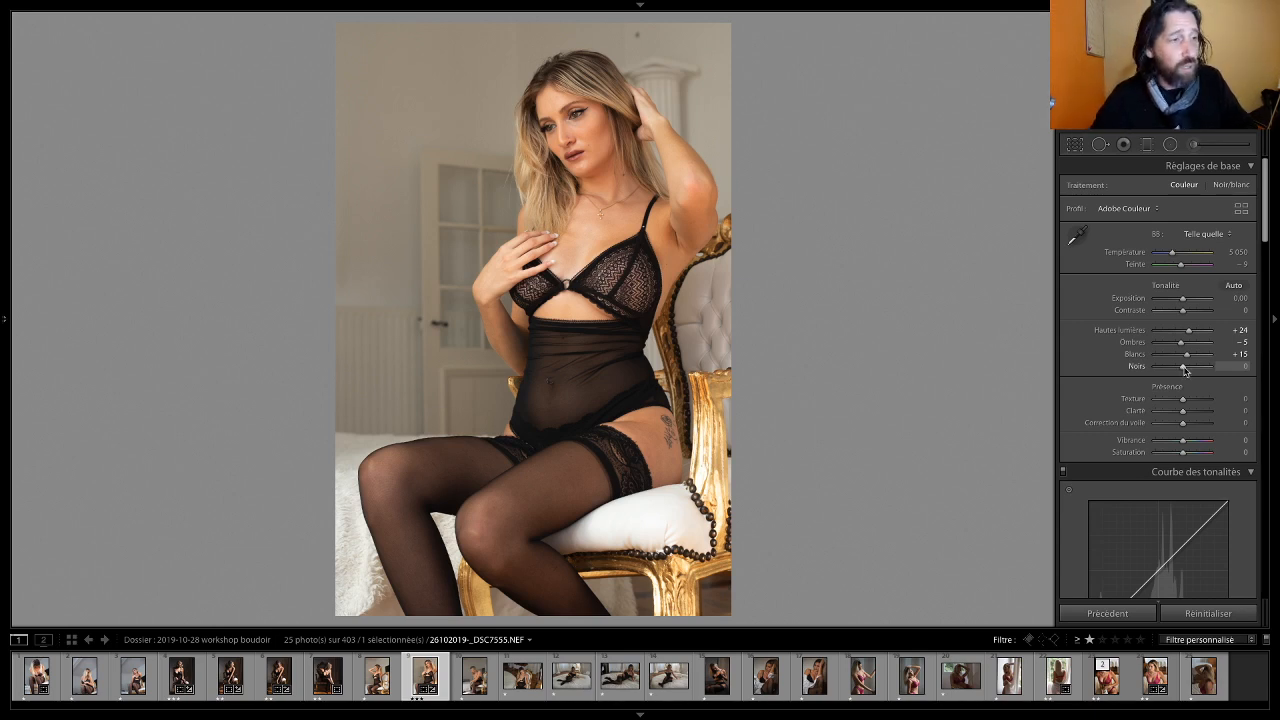
{"action": "left_click_drag", "start_coordinate": [1182, 368], "coordinate": [1181, 374]}
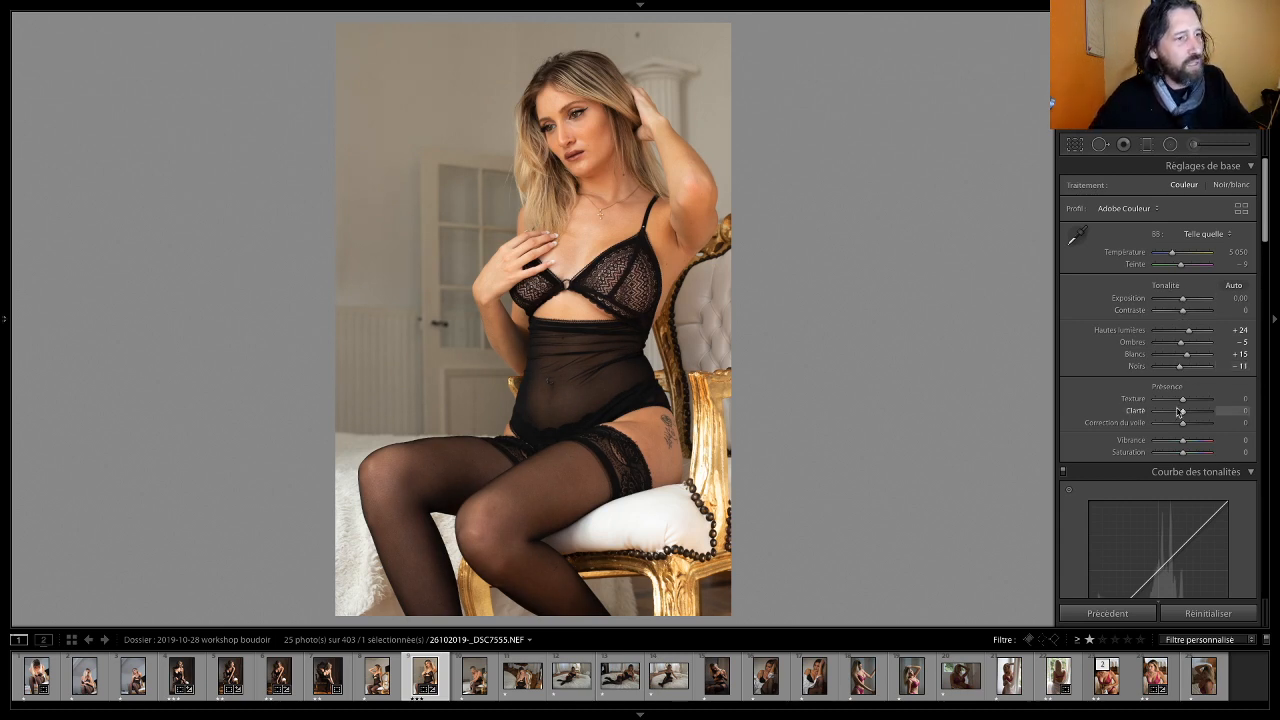
{"action": "left_click_drag", "start_coordinate": [1184, 401], "coordinate": [1186, 400]}
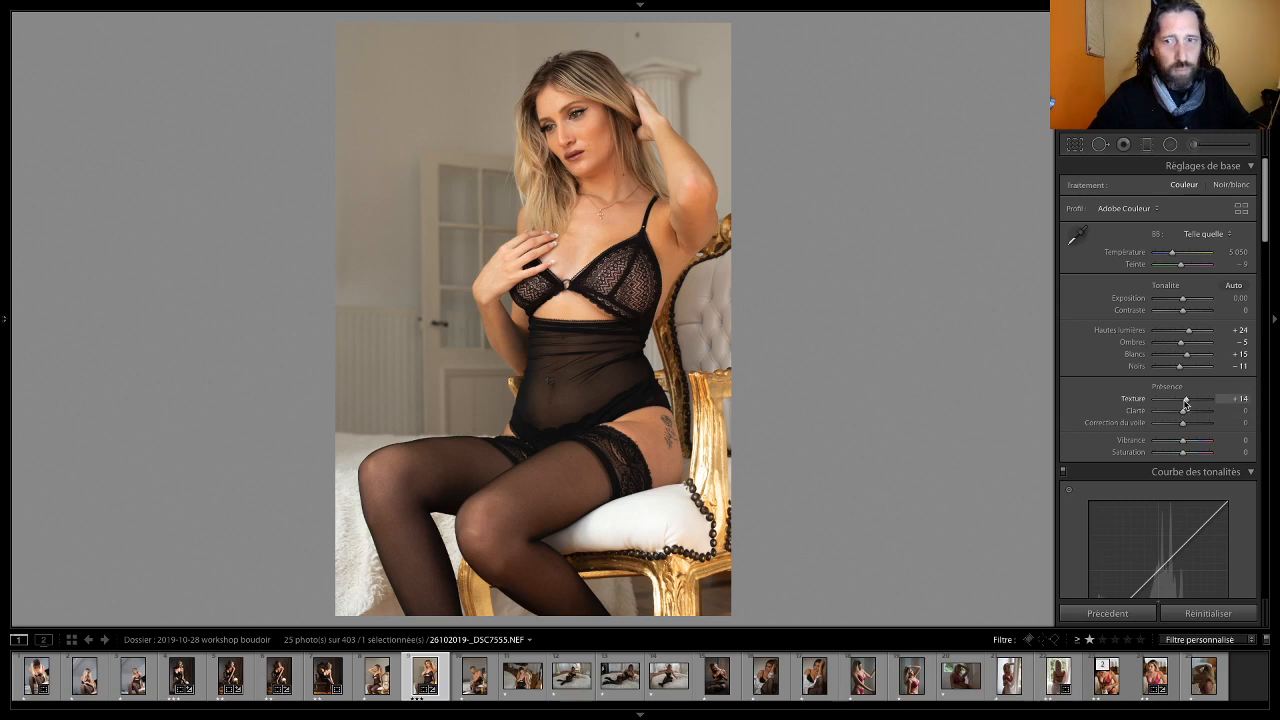
{"action": "left_click_drag", "start_coordinate": [1186, 403], "coordinate": [1184, 402]}
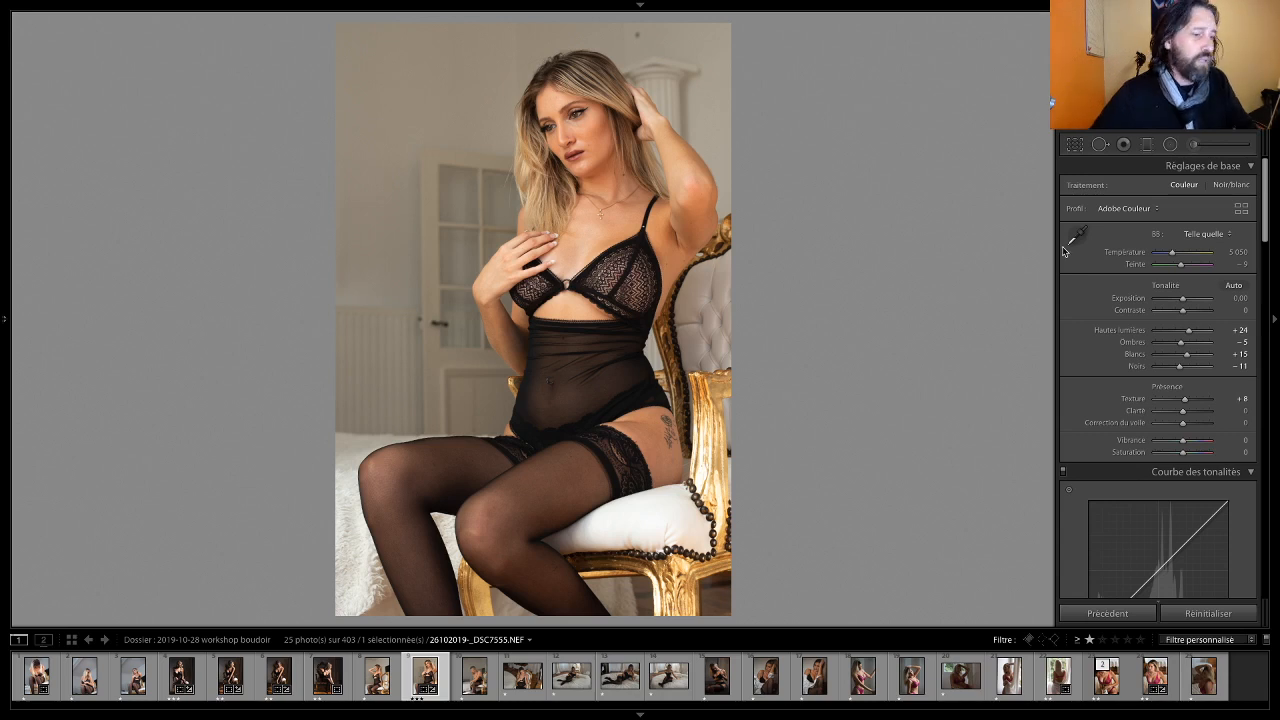
Step: Compare the portrait before and after the basic adjustments, ending on the edited version
{"action": "key", "text": "shift"}
{"action": "key", "text": "backslash"}
{"action": "key", "text": "backslash"}
{"action": "key", "text": "backslash"}
{"action": "key", "text": "backslash"}
{"action": "key", "text": "backslash"}
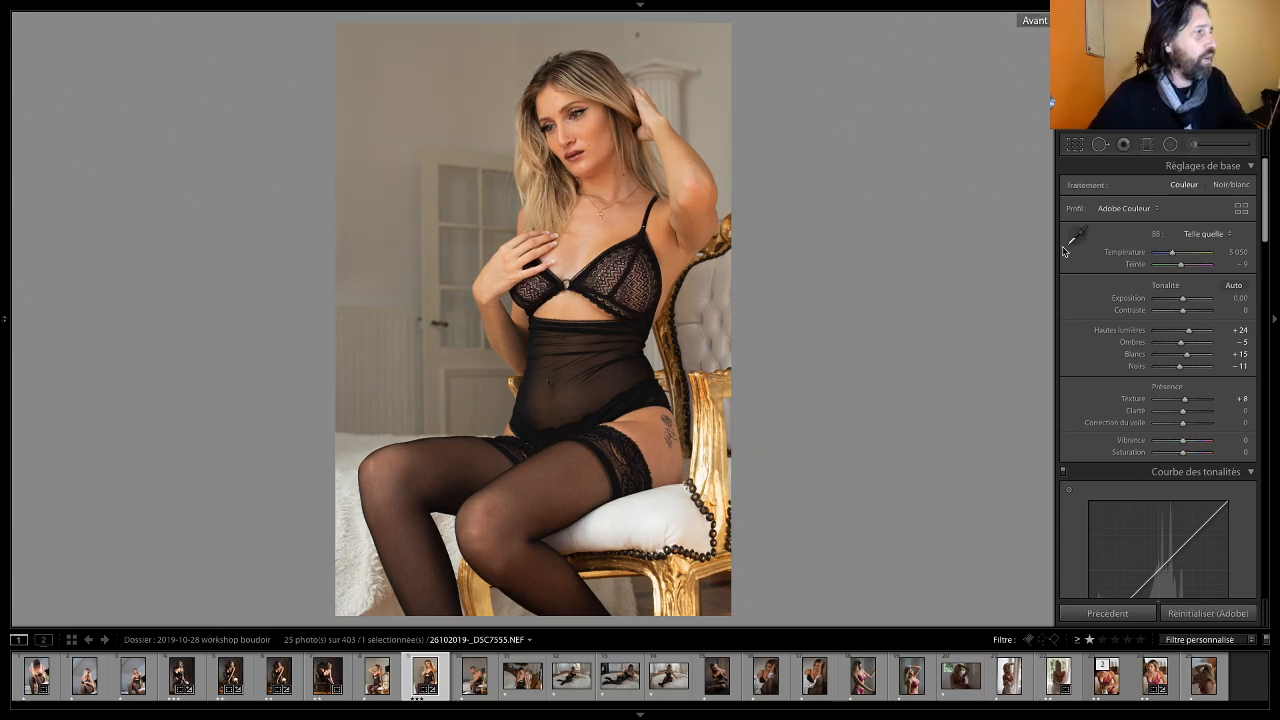
{"action": "key", "text": "backslash"}
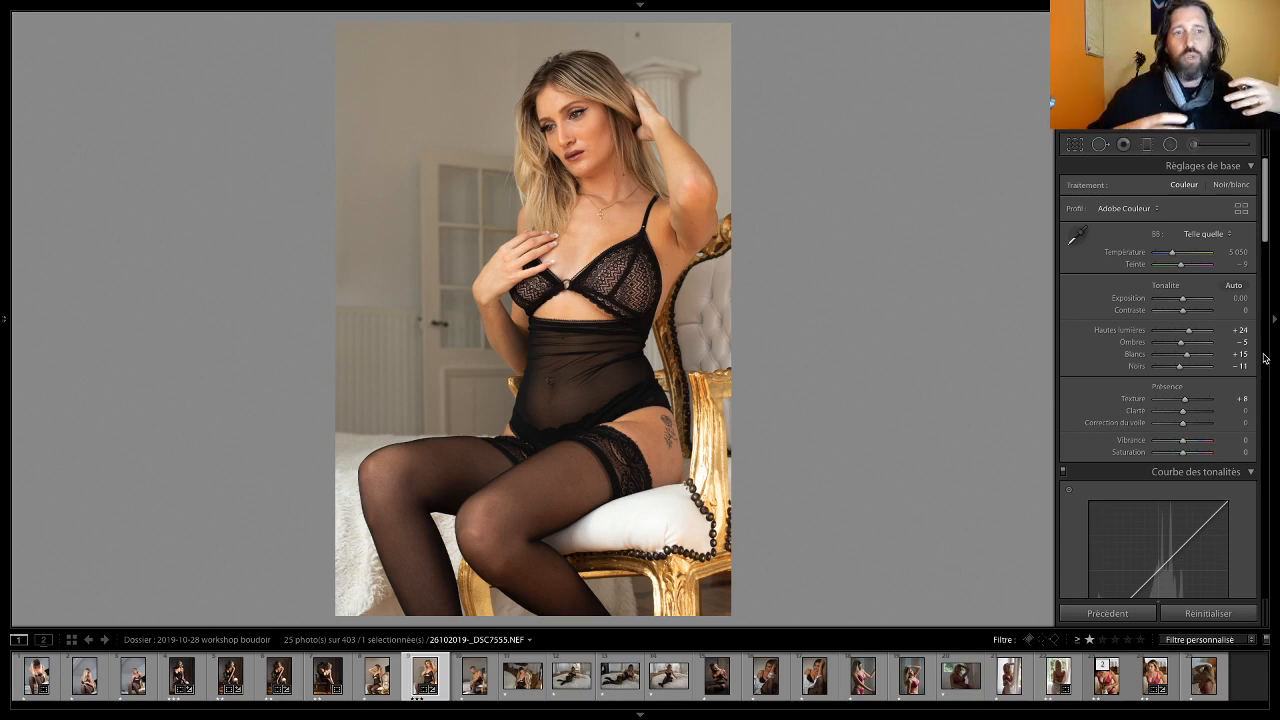
Step: Neutralize the white balance by sampling the wall behind the model, and set the temperature to 4 500
{"action": "left_click", "coordinate": [1077, 238]}
{"action": "left_click", "coordinate": [434, 64]}
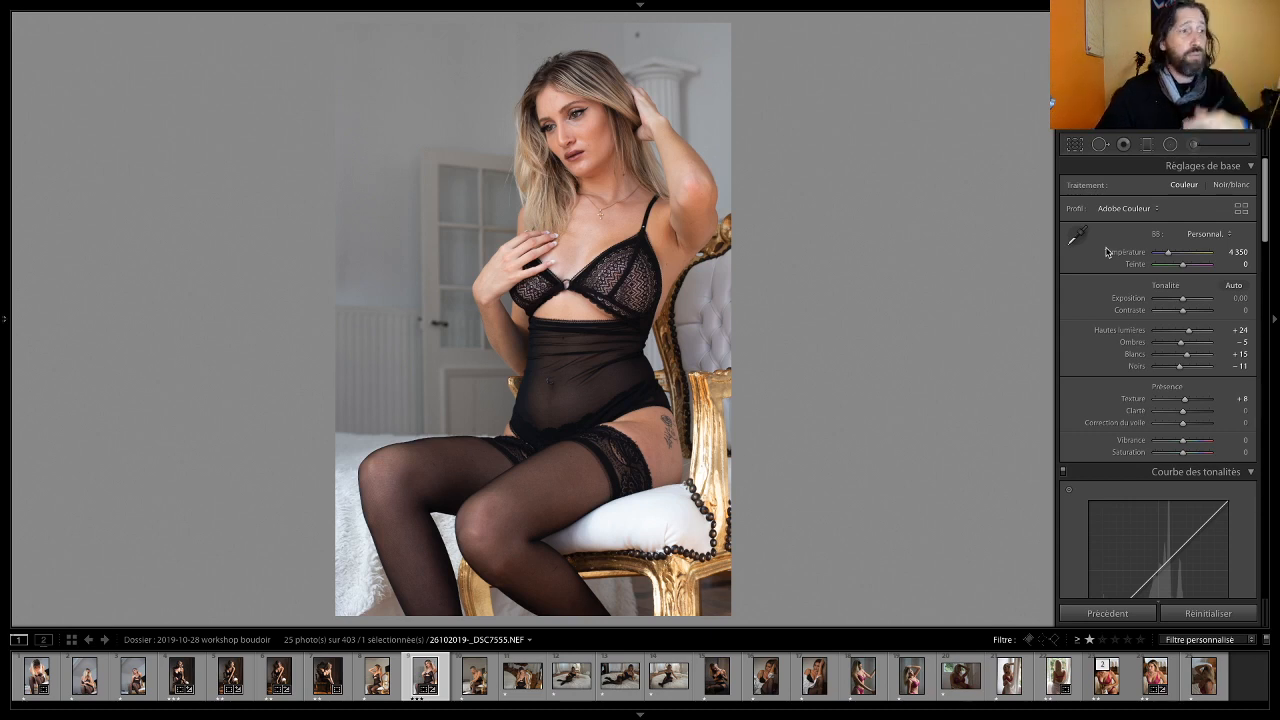
{"action": "left_click", "coordinate": [1077, 236]}
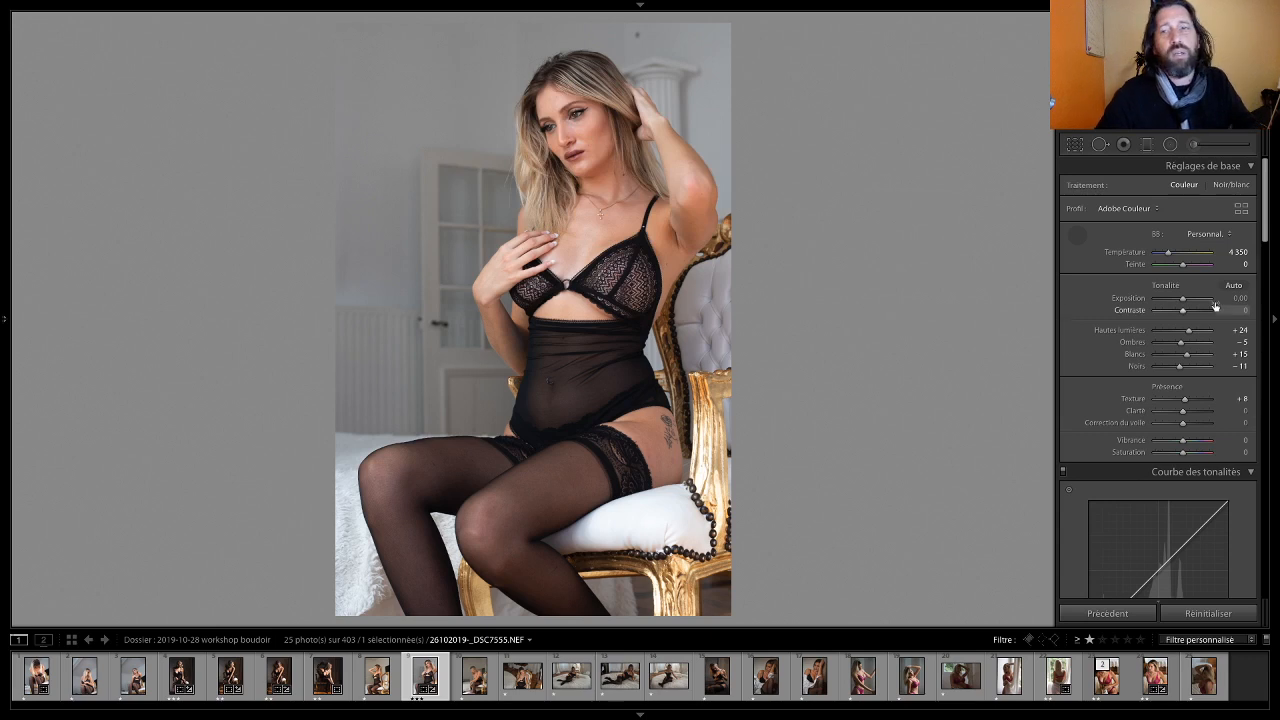
{"action": "left_click", "coordinate": [1077, 236]}
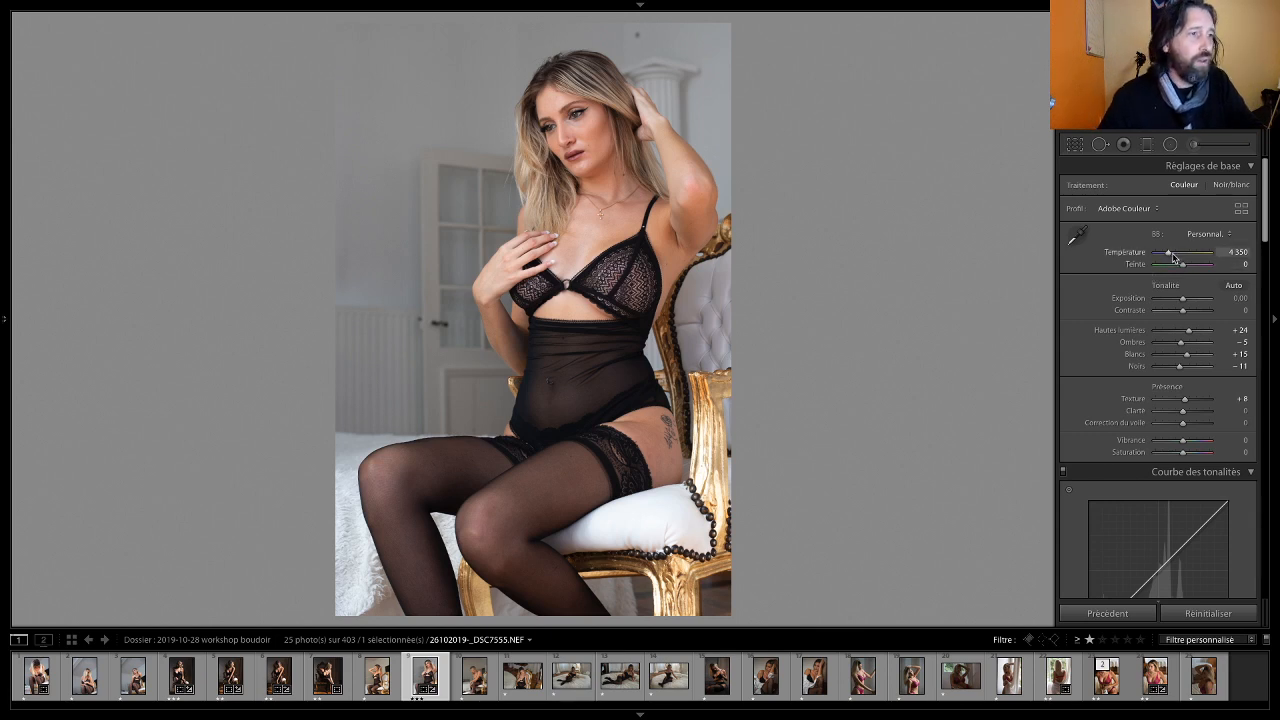
{"action": "left_click_drag", "start_coordinate": [1169, 254], "coordinate": [1171, 258]}
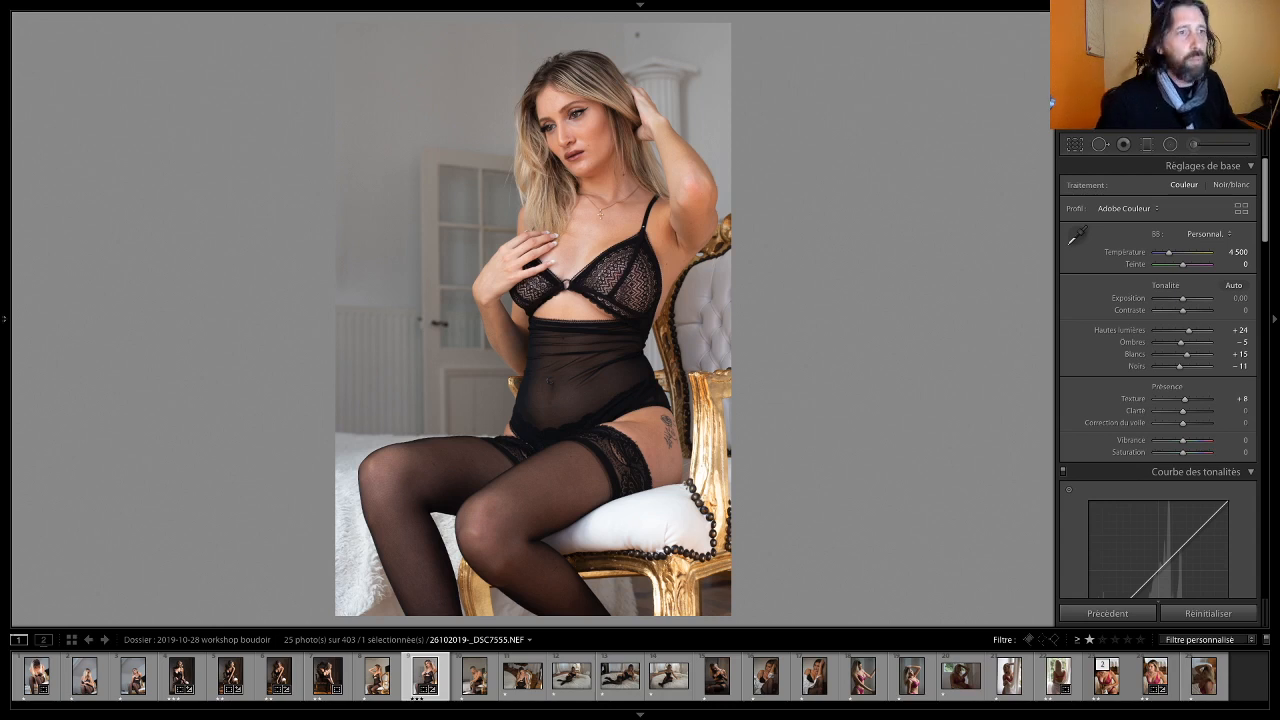
Step: Shape the RVB point curve with a raised point in the highlights and a slightly lowered point in the shadows
{"action": "scroll", "coordinate": [1110, 320], "scroll_direction": "down", "scroll_amount": 4}
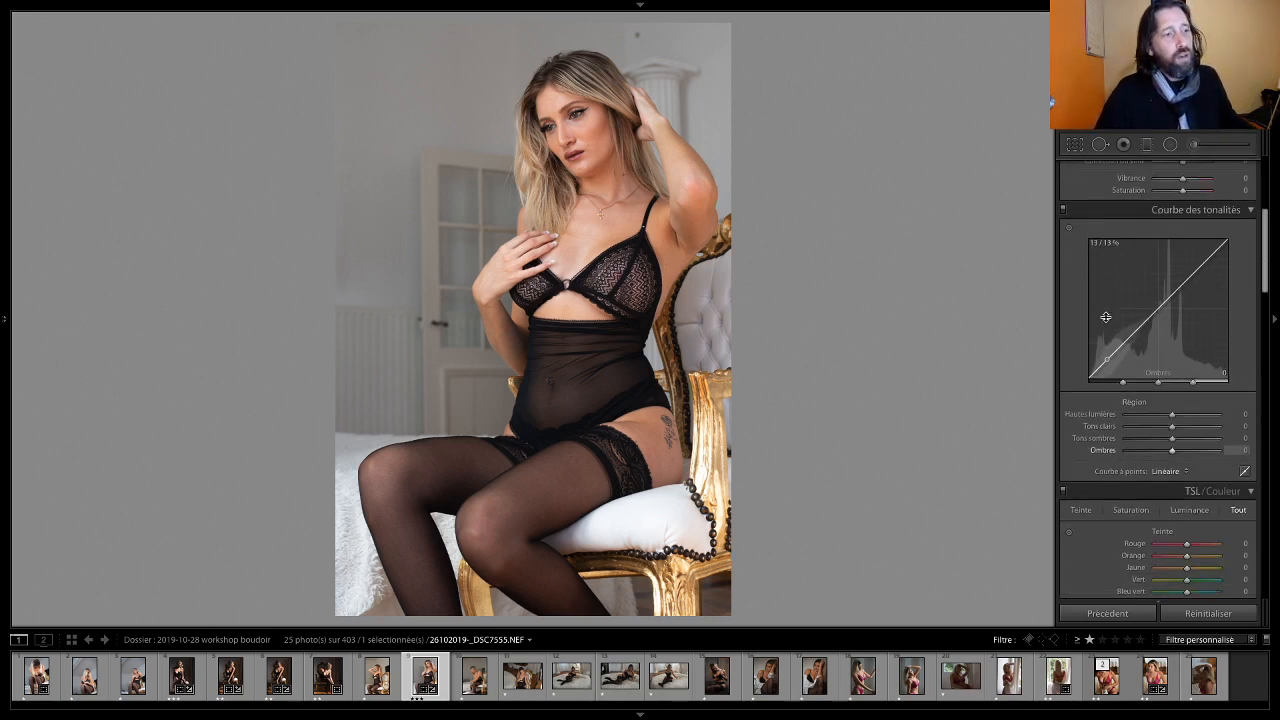
{"action": "scroll", "coordinate": [1107, 320], "scroll_direction": "down", "scroll_amount": 2}
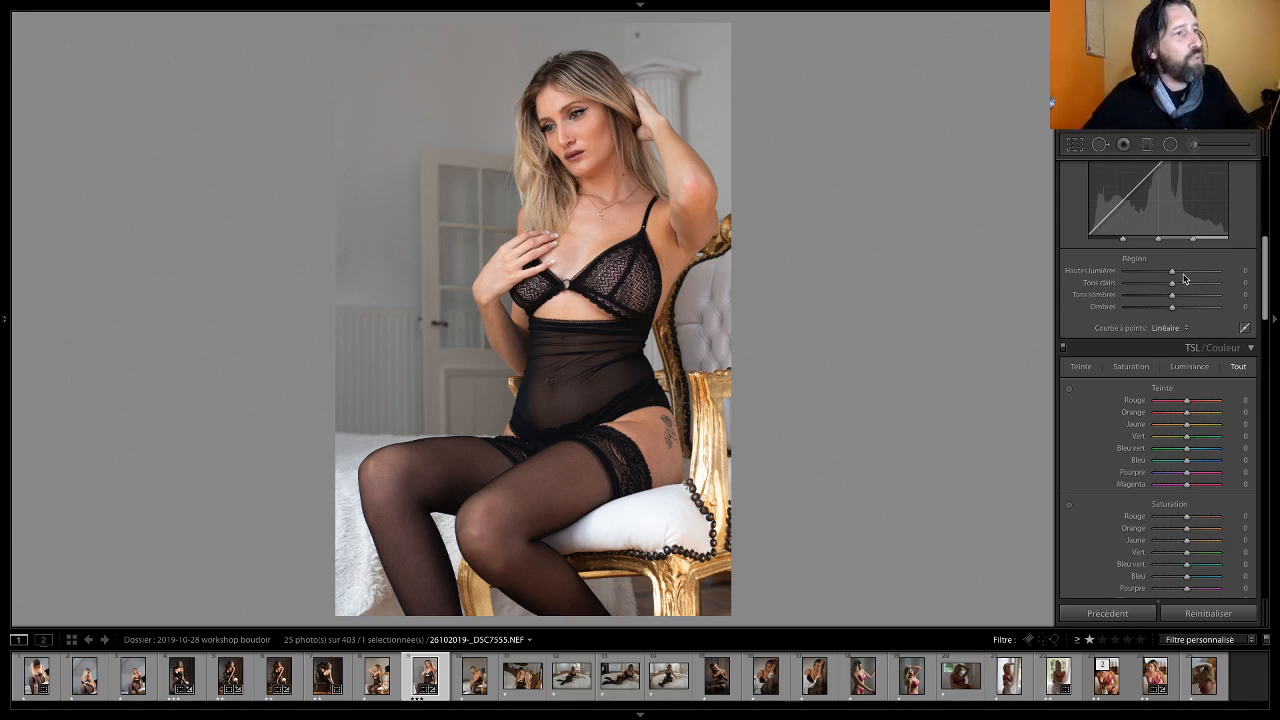
{"action": "left_click_drag", "start_coordinate": [1265, 272], "coordinate": [1266, 248]}
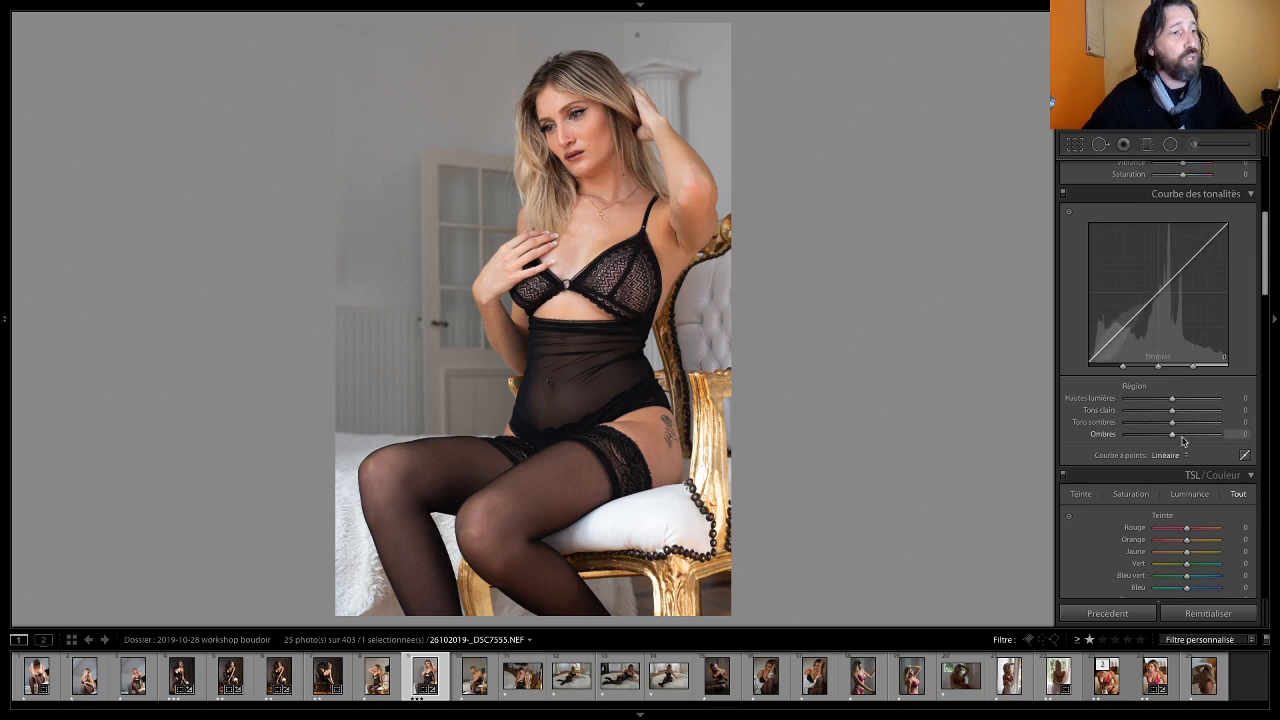
{"action": "left_click", "coordinate": [1245, 456]}
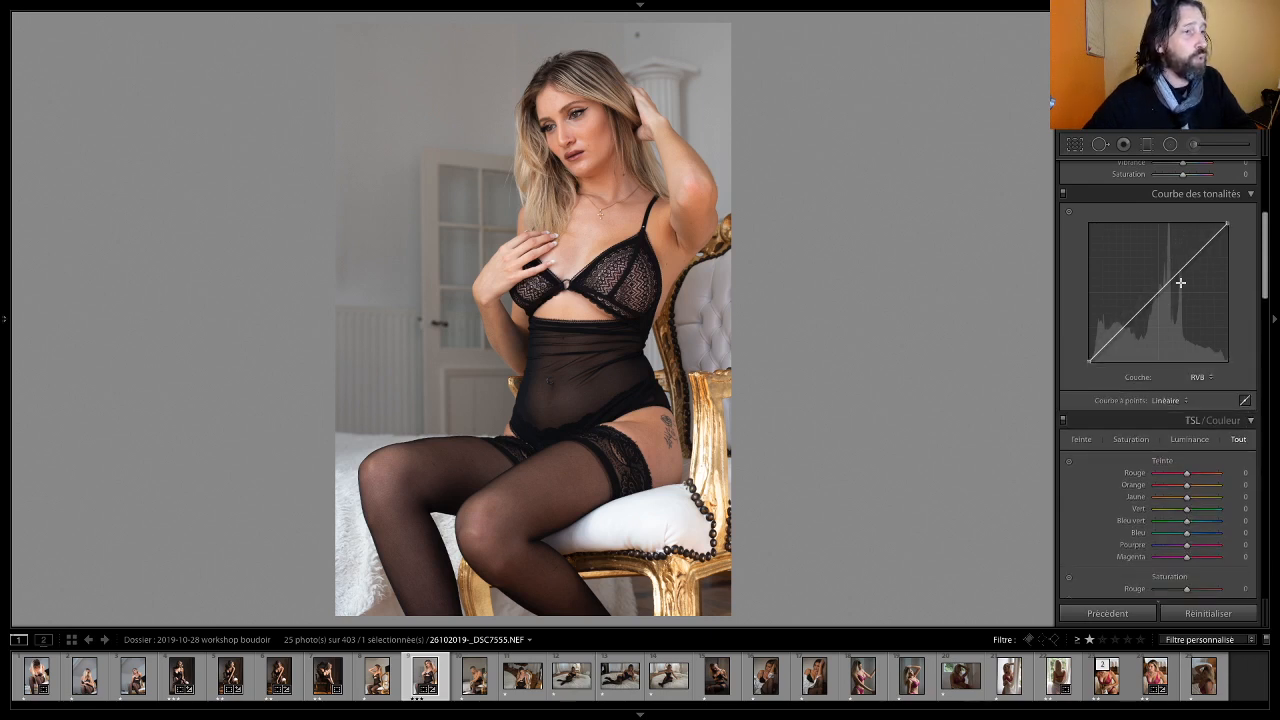
{"action": "left_click_drag", "start_coordinate": [1151, 297], "coordinate": [1190, 254]}
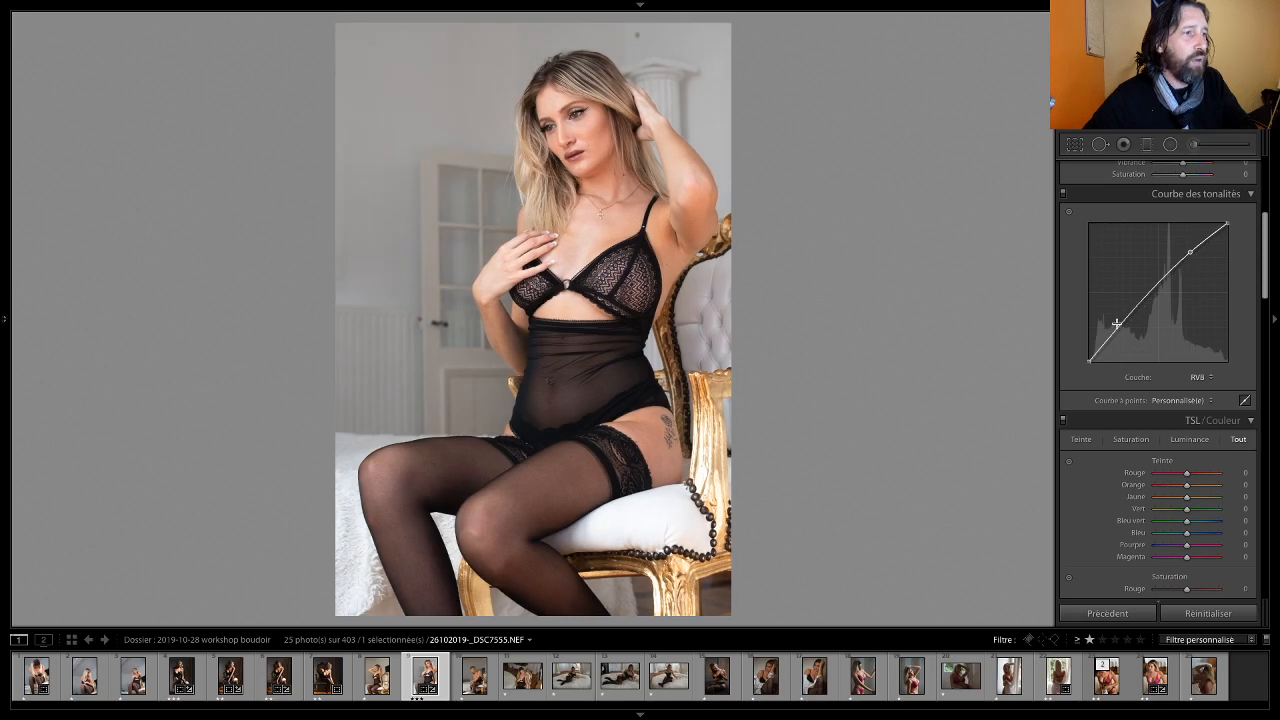
{"action": "left_click_drag", "start_coordinate": [1128, 319], "coordinate": [1128, 331]}
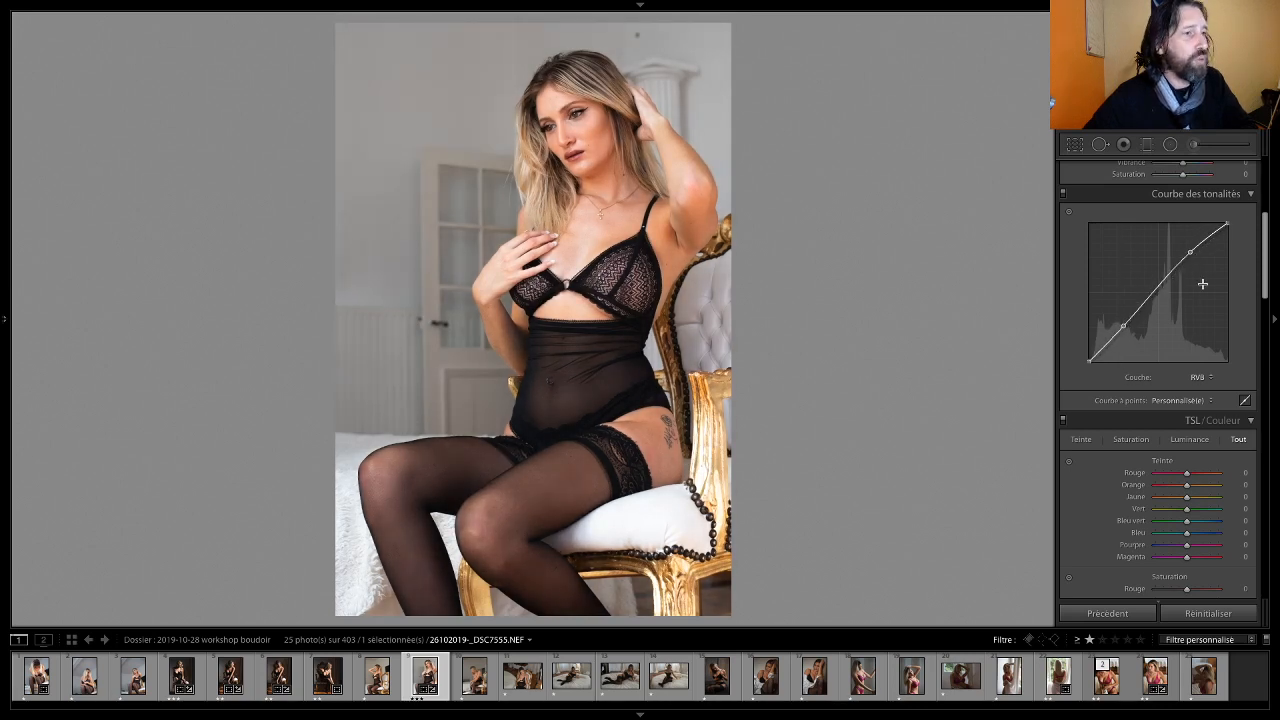
Step: Set the tone curve regions to Hautes lumières +10, Tons clairs −7, Tons sombres +7 and Ombres −6
{"action": "left_click", "coordinate": [1245, 401]}
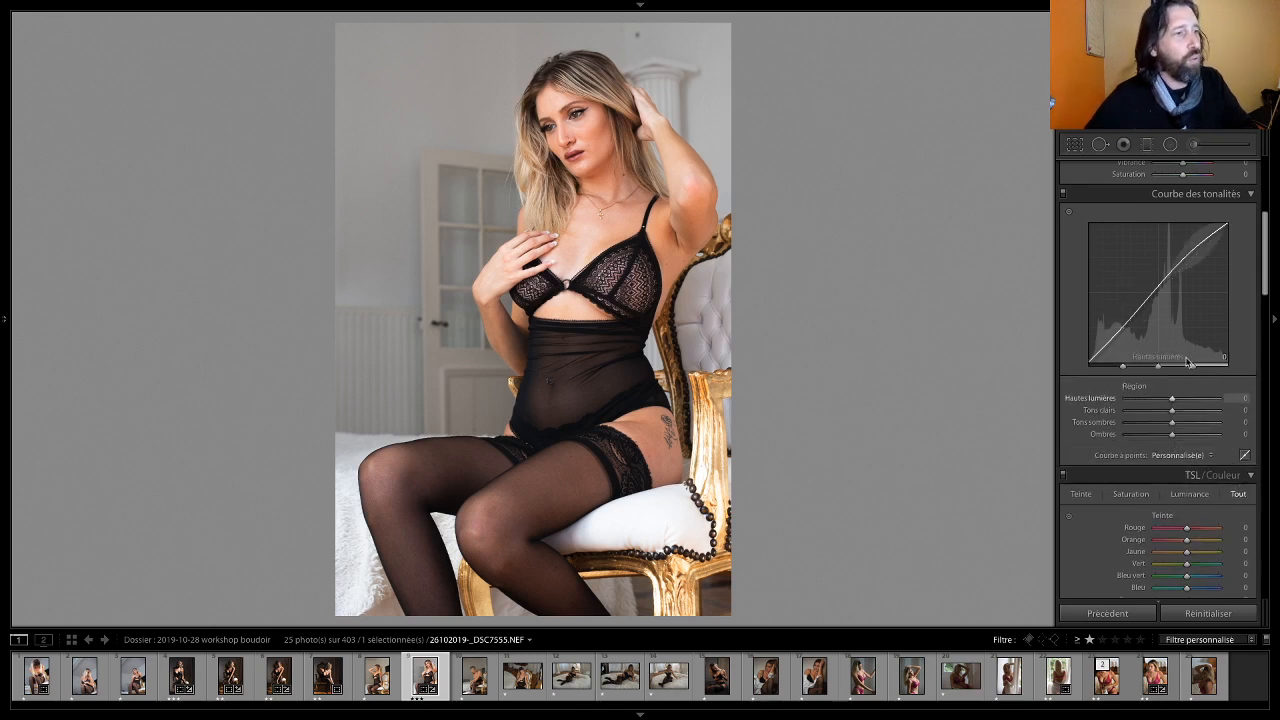
{"action": "left_click_drag", "start_coordinate": [1172, 401], "coordinate": [1178, 402]}
{"action": "left_click_drag", "start_coordinate": [1175, 403], "coordinate": [1165, 440]}
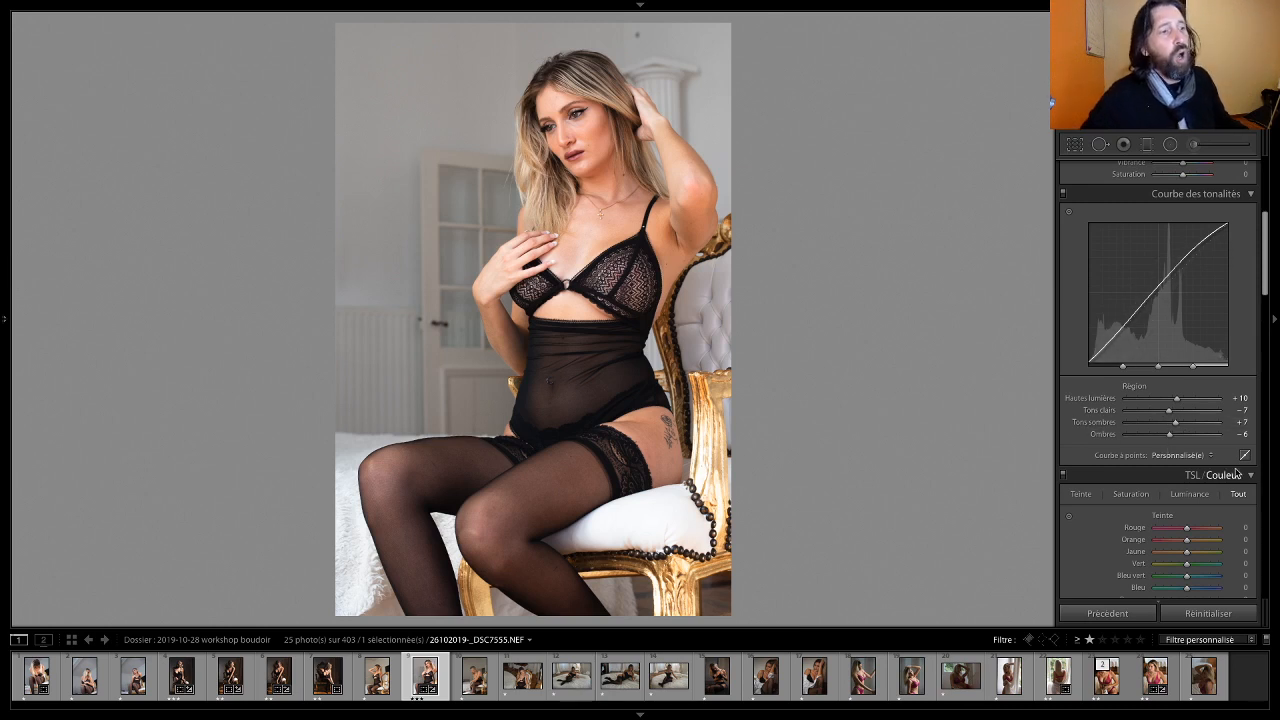
{"action": "left_click", "coordinate": [1190, 461]}
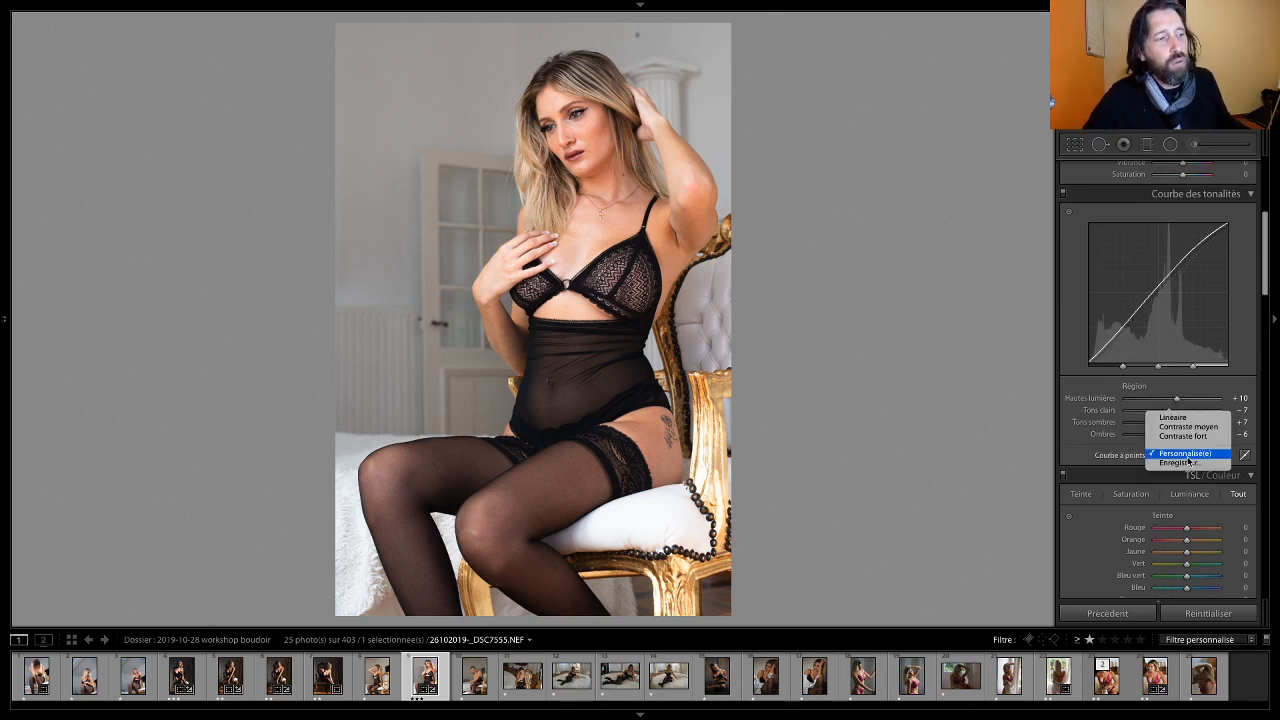
{"action": "left_click", "coordinate": [1069, 449]}
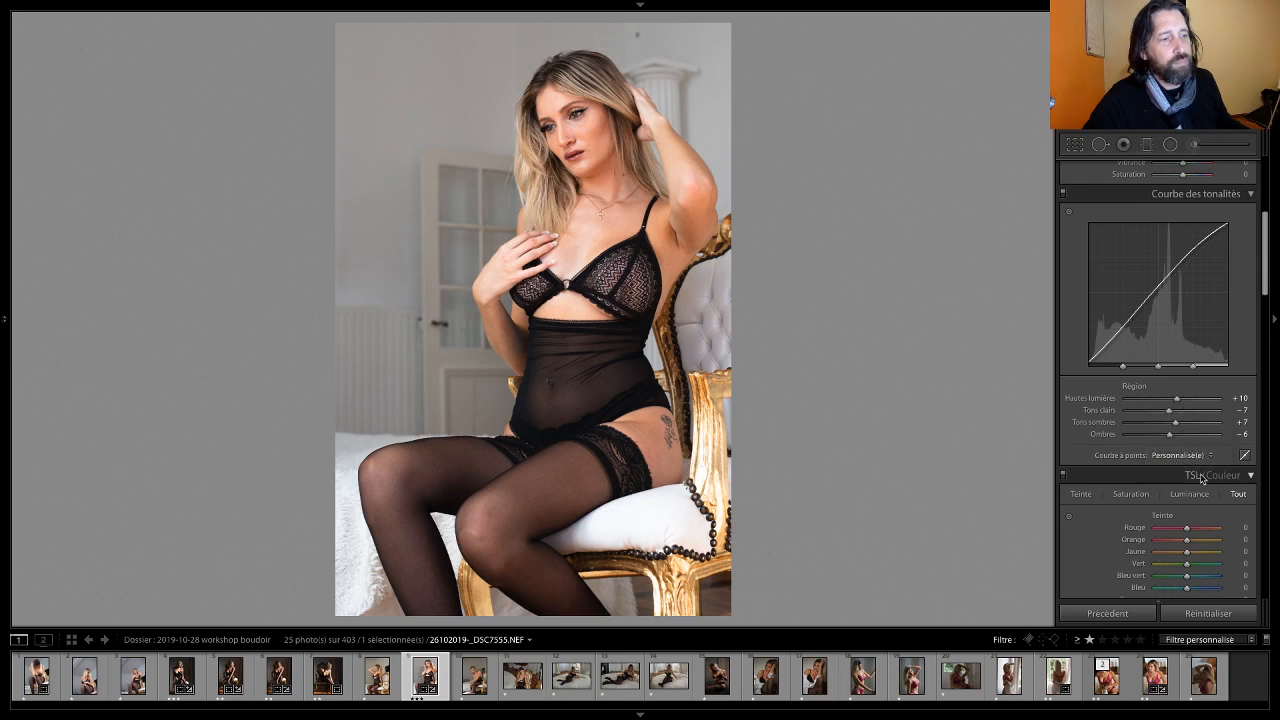
Step: Give the Rouge channel point curve a slight S-shape, with an upper point at about 73/75 % and a lowered shadow point
{"action": "left_click", "coordinate": [1246, 457]}
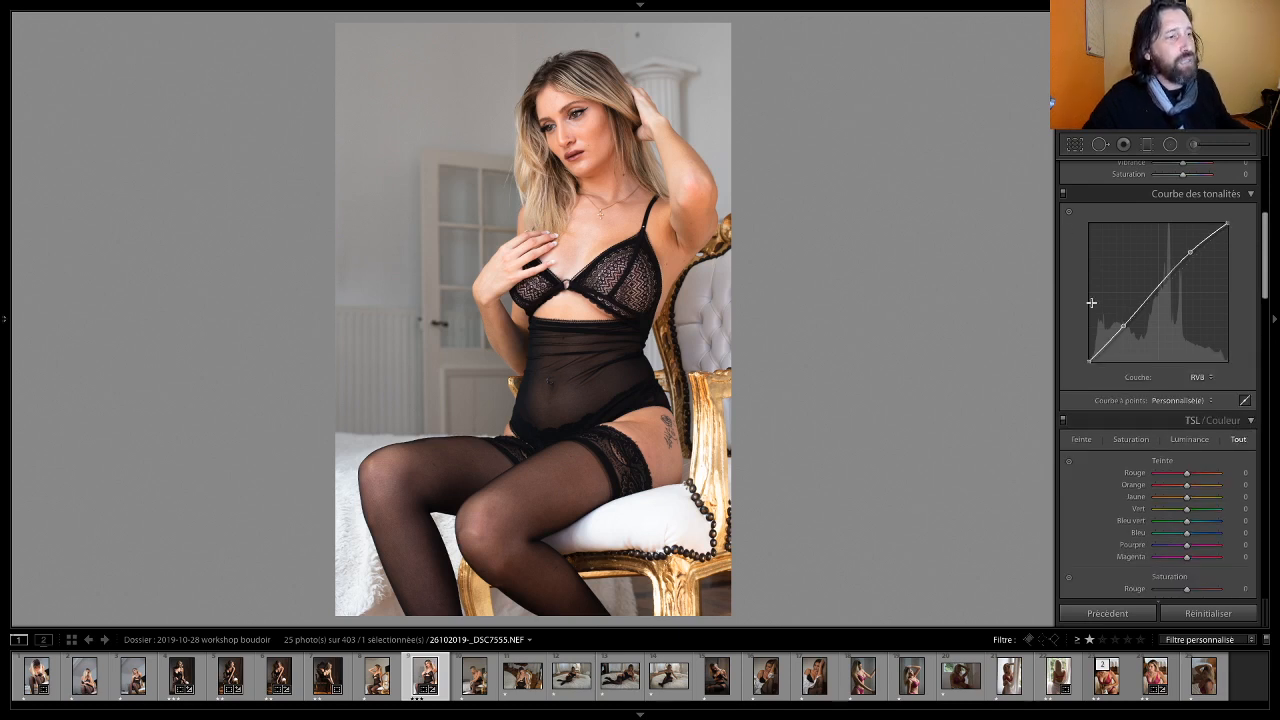
{"action": "left_click", "coordinate": [1203, 376]}
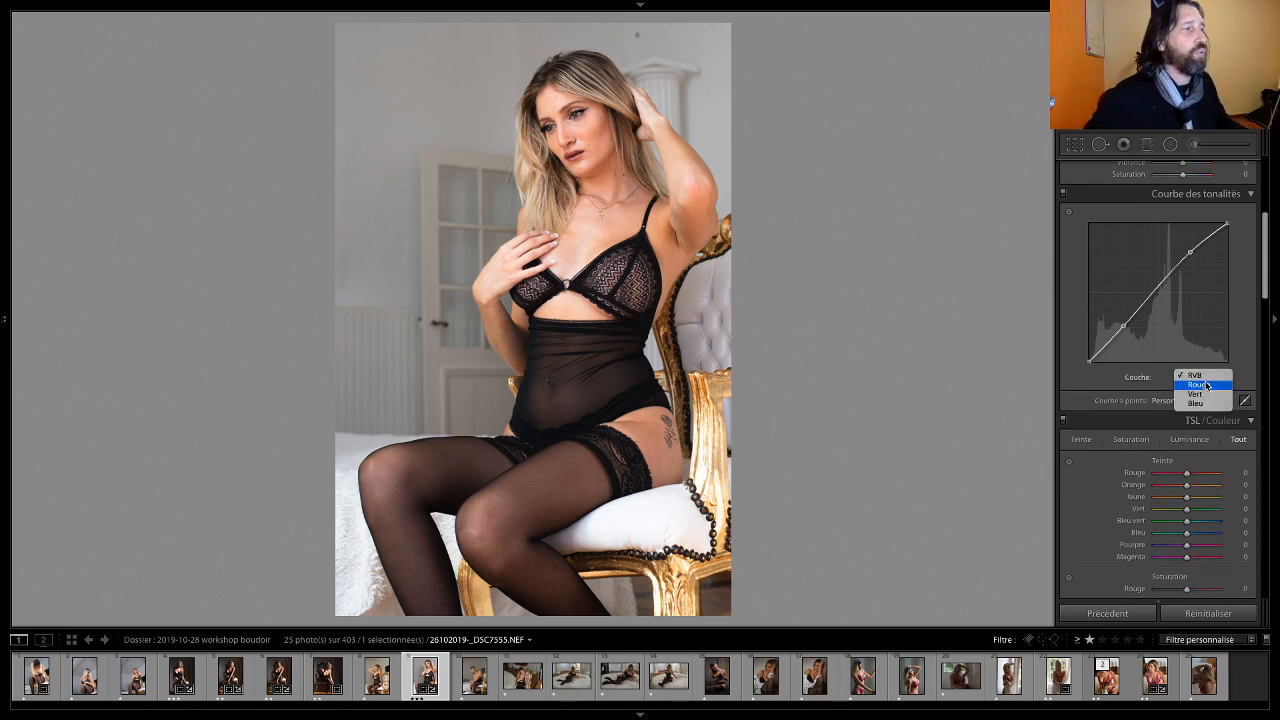
{"action": "left_click", "coordinate": [1207, 386]}
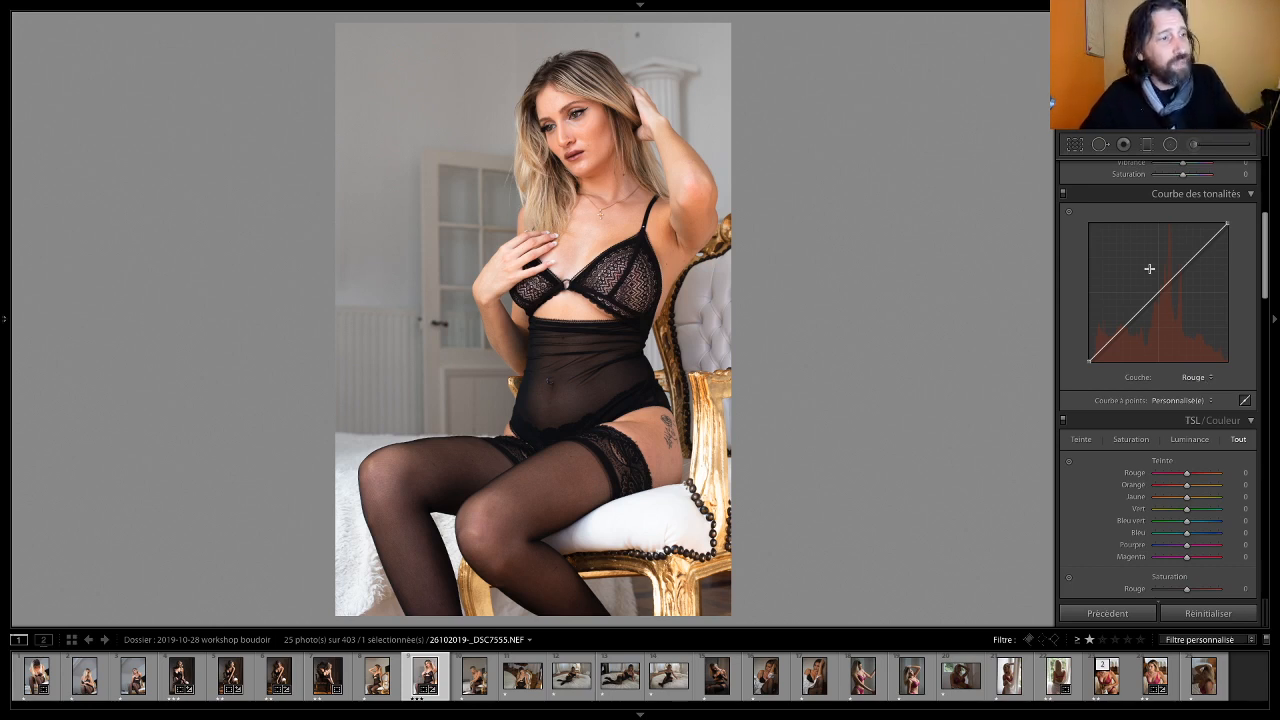
{"action": "left_click_drag", "start_coordinate": [1156, 295], "coordinate": [1190, 258]}
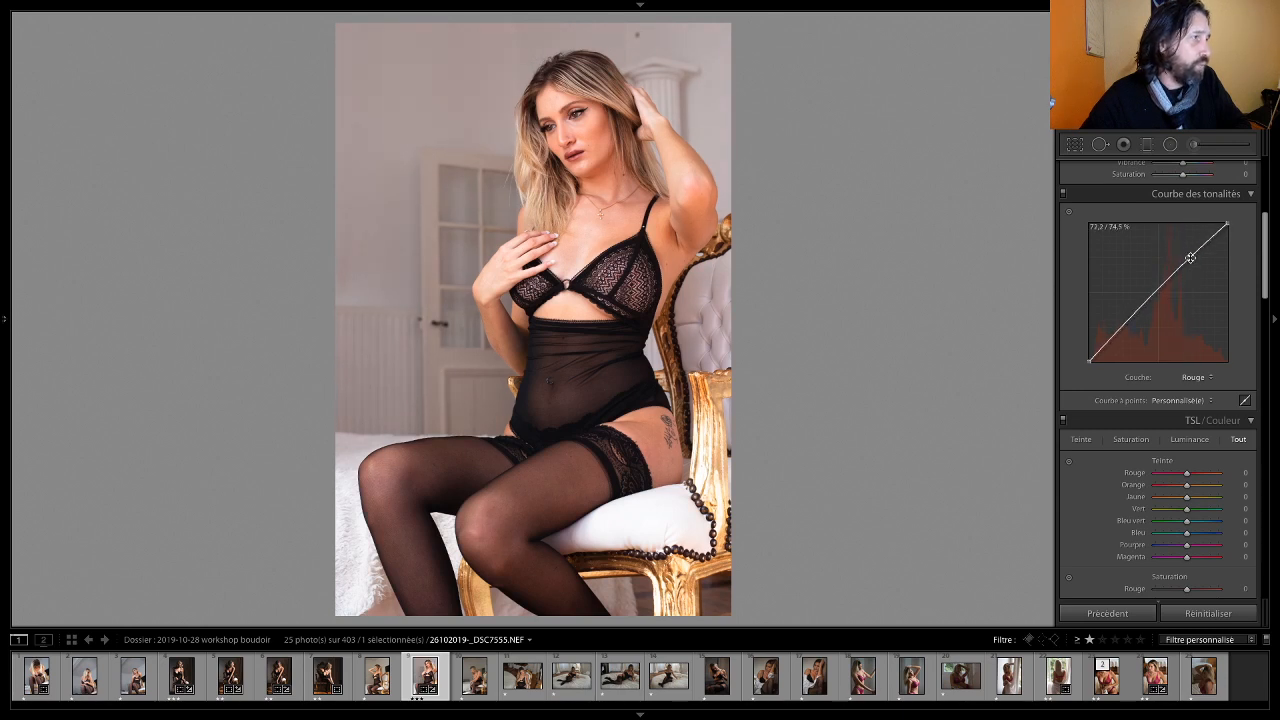
{"action": "left_click_drag", "start_coordinate": [1131, 318], "coordinate": [1135, 323]}
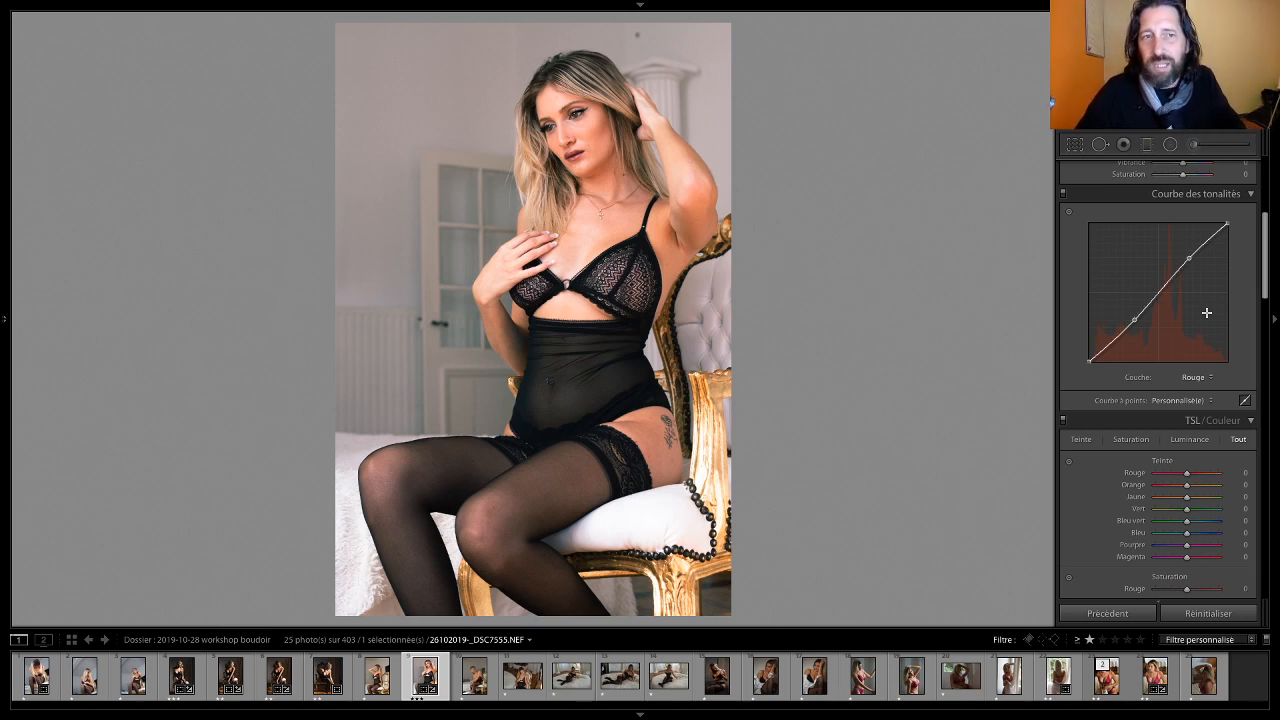
Step: Adjust the Vert channel point curve with a shadow point at about 29/29 % and a slightly raised highlight point
{"action": "left_click", "coordinate": [1192, 377]}
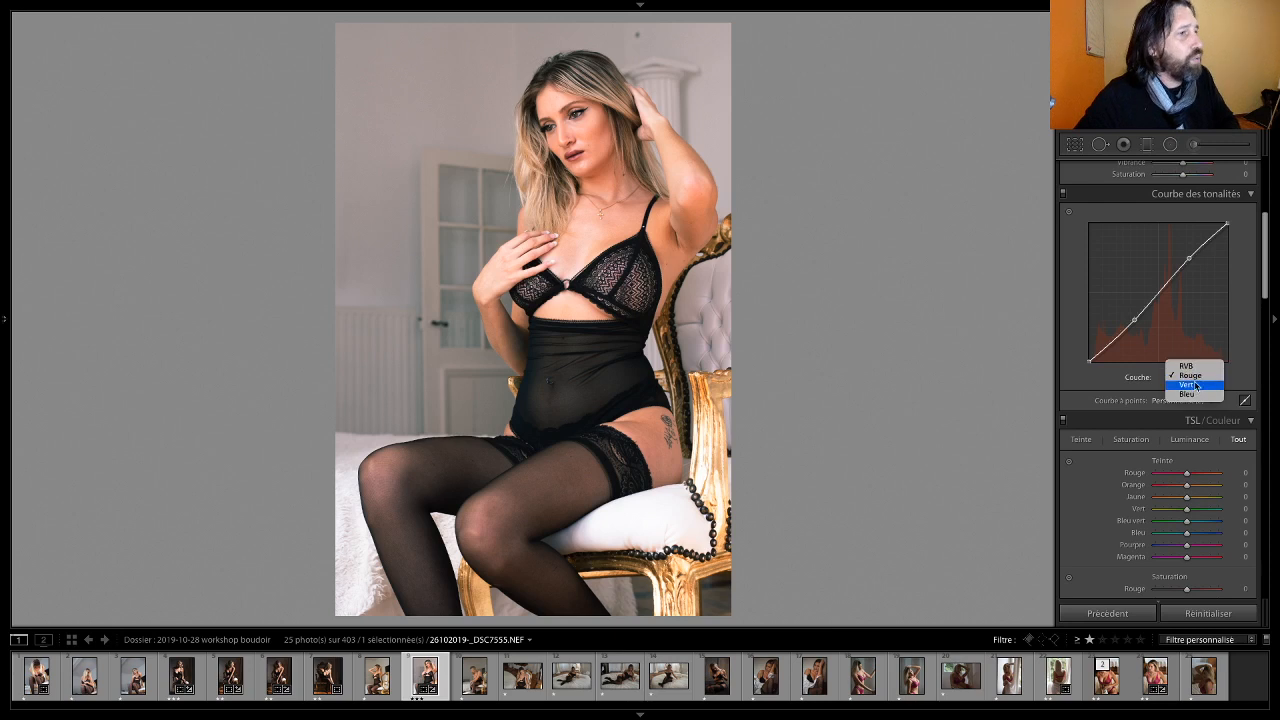
{"action": "left_click", "coordinate": [1194, 385]}
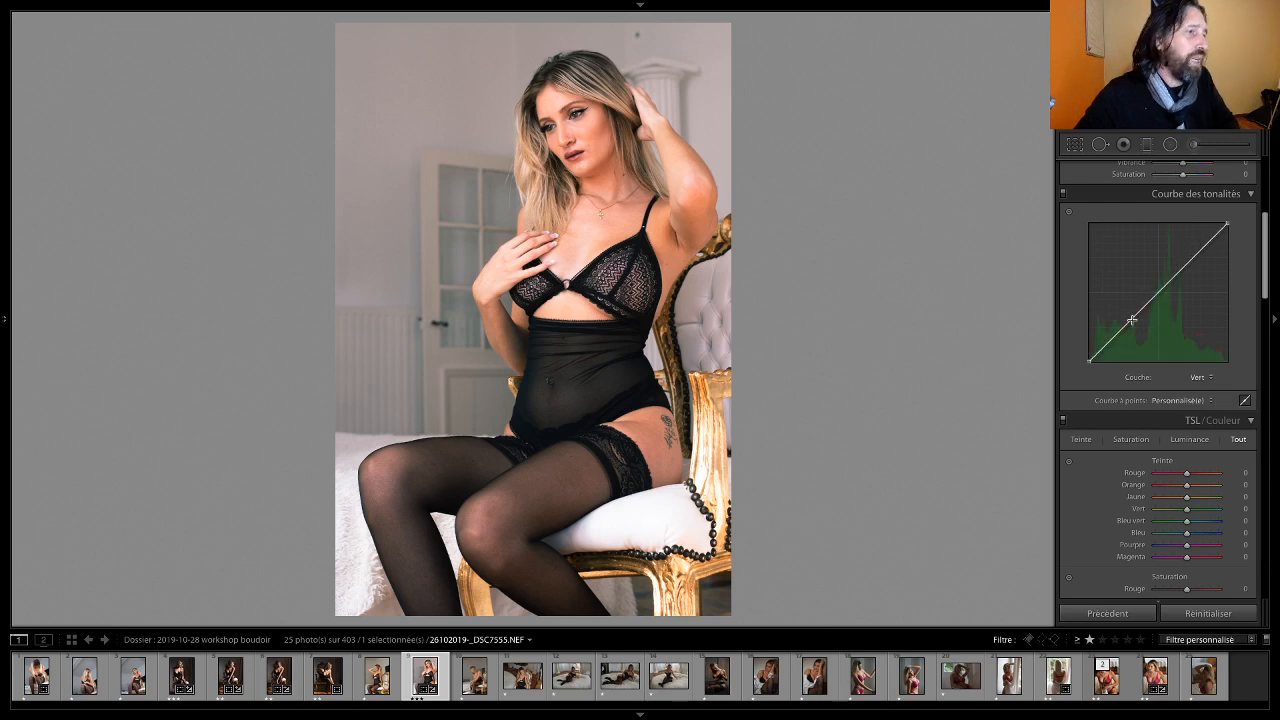
{"action": "left_click_drag", "start_coordinate": [1131, 319], "coordinate": [1130, 325]}
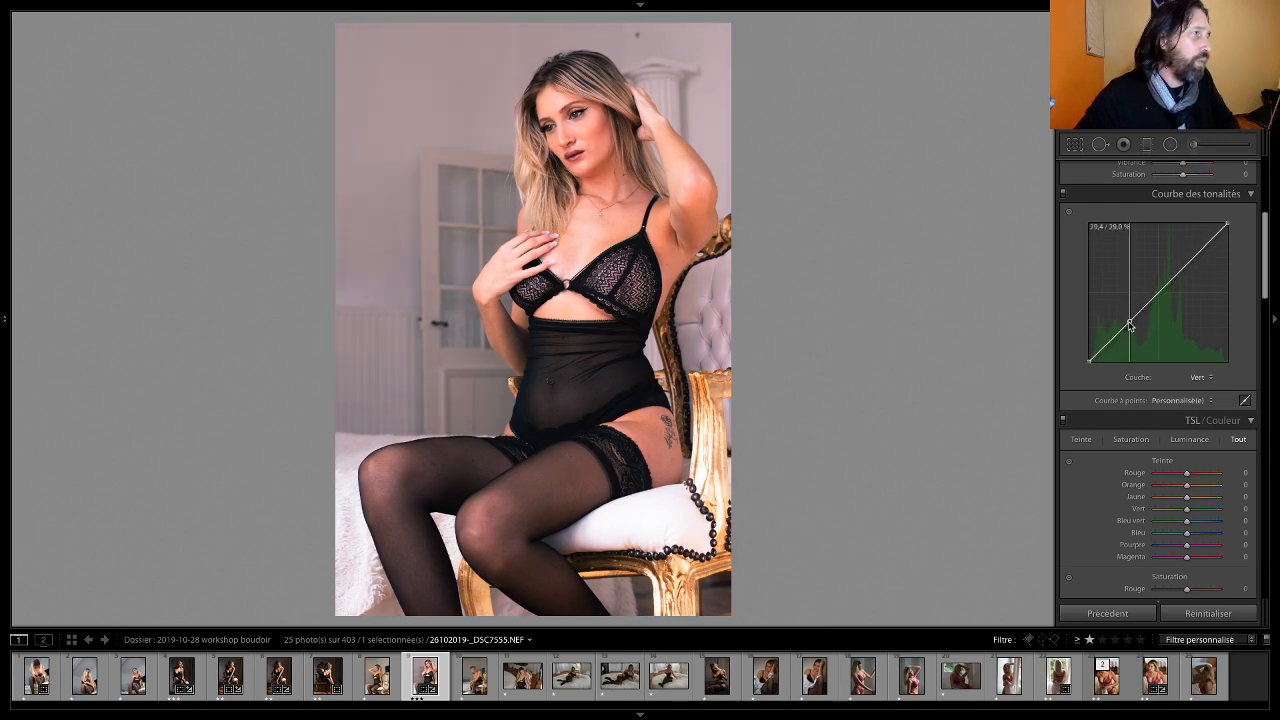
{"action": "mouse_move", "coordinate": [1182, 264]}
{"action": "left_mouse_down"}
{"action": "mouse_move", "coordinate": [1192, 274]}
{"action": "mouse_move", "coordinate": [1192, 257]}
{"action": "left_mouse_up"}
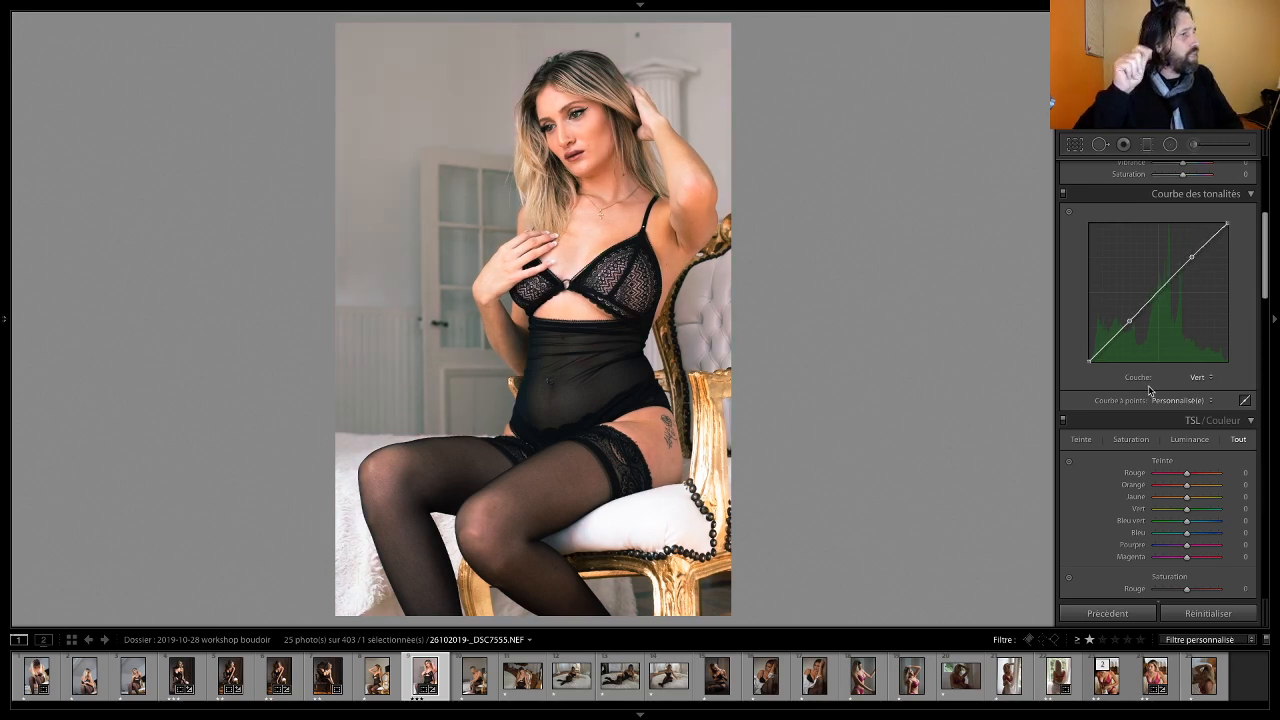
{"action": "left_click", "coordinate": [1185, 401]}
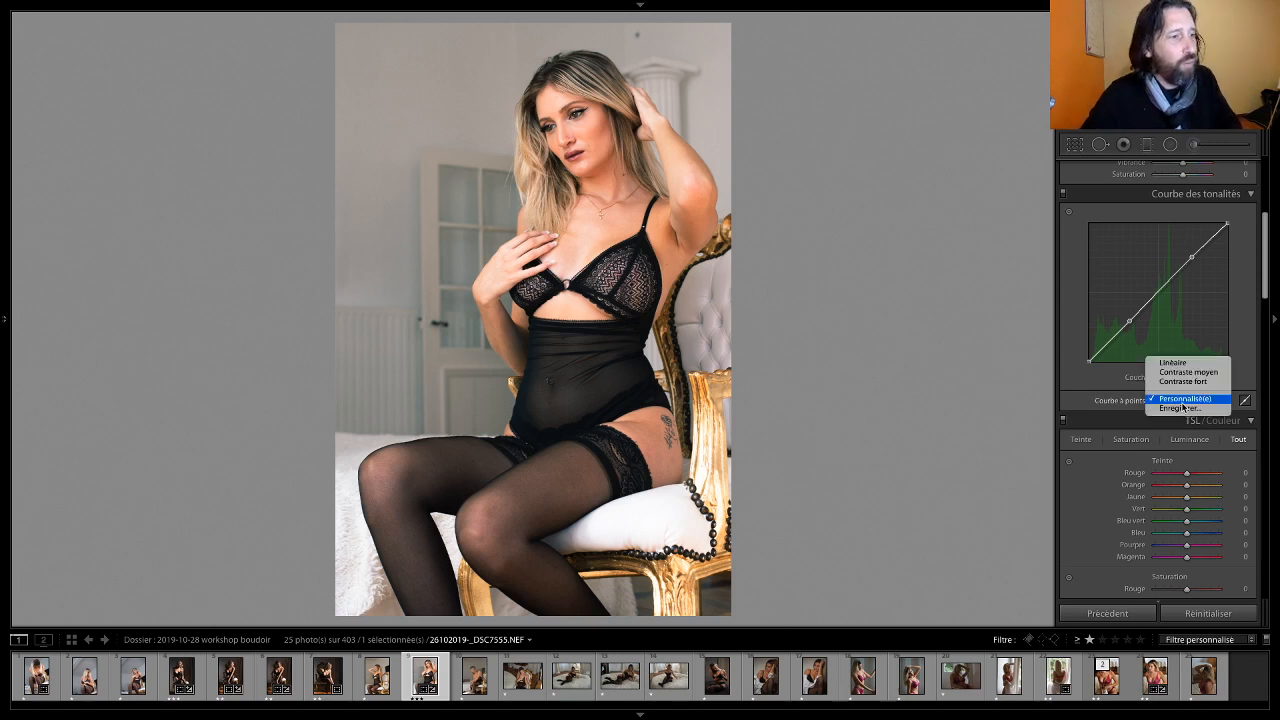
{"action": "left_click", "coordinate": [1246, 376]}
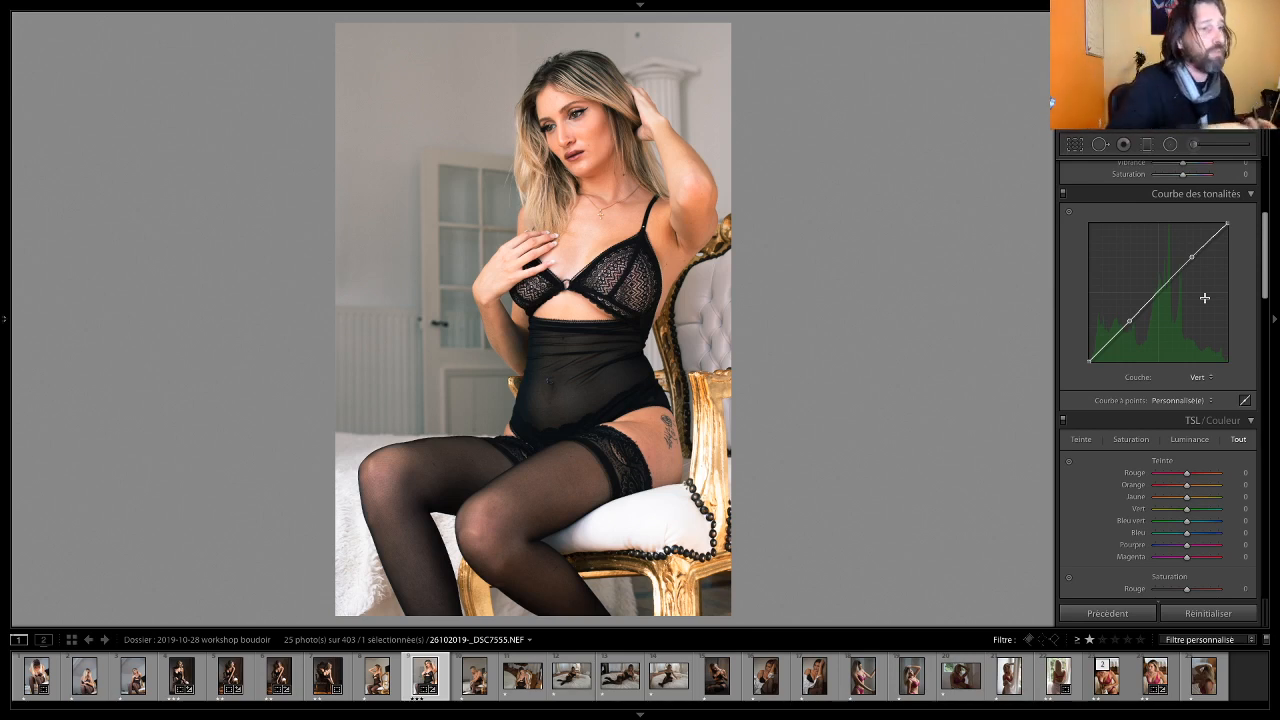
Step: Adjust the Bleu channel point curve with a point in the shadows and a slightly lowered point in the highlights
{"action": "left_click", "coordinate": [1200, 377]}
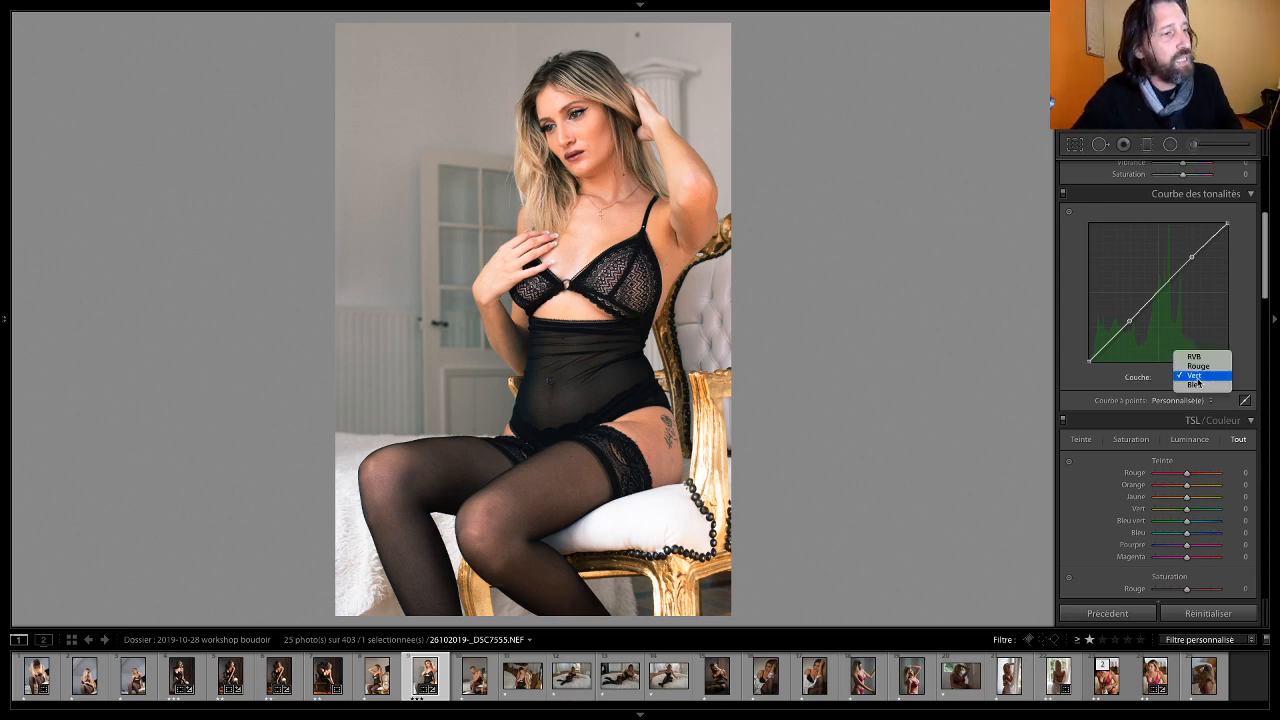
{"action": "left_click", "coordinate": [1200, 388]}
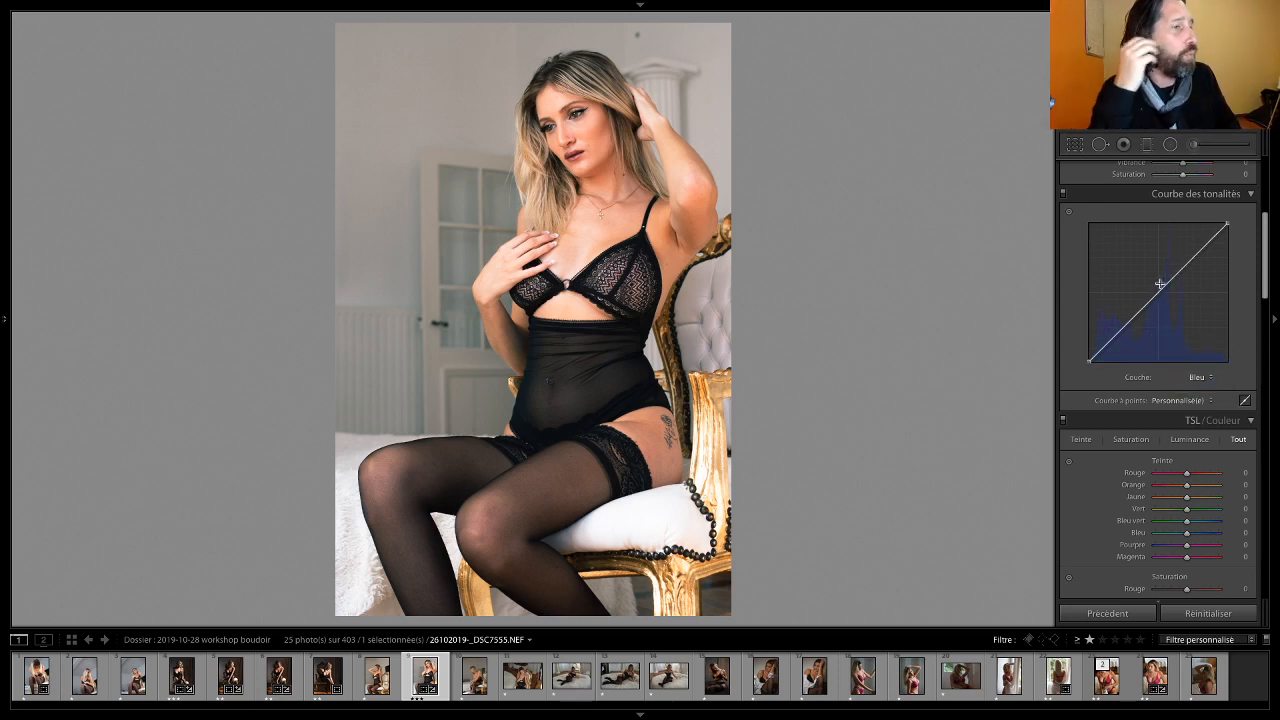
{"action": "left_click_drag", "start_coordinate": [1183, 270], "coordinate": [1181, 266]}
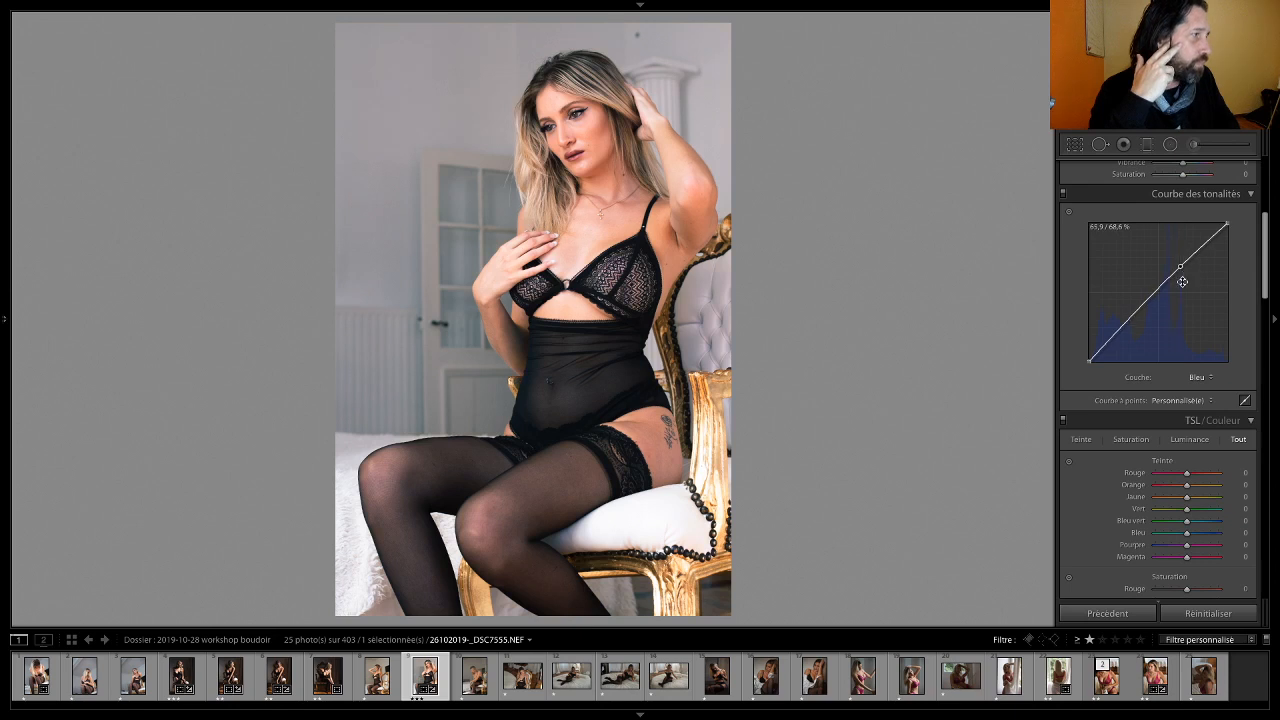
{"action": "left_click_drag", "start_coordinate": [1132, 318], "coordinate": [1132, 318]}
{"action": "left_click_drag", "start_coordinate": [1181, 266], "coordinate": [1184, 270]}
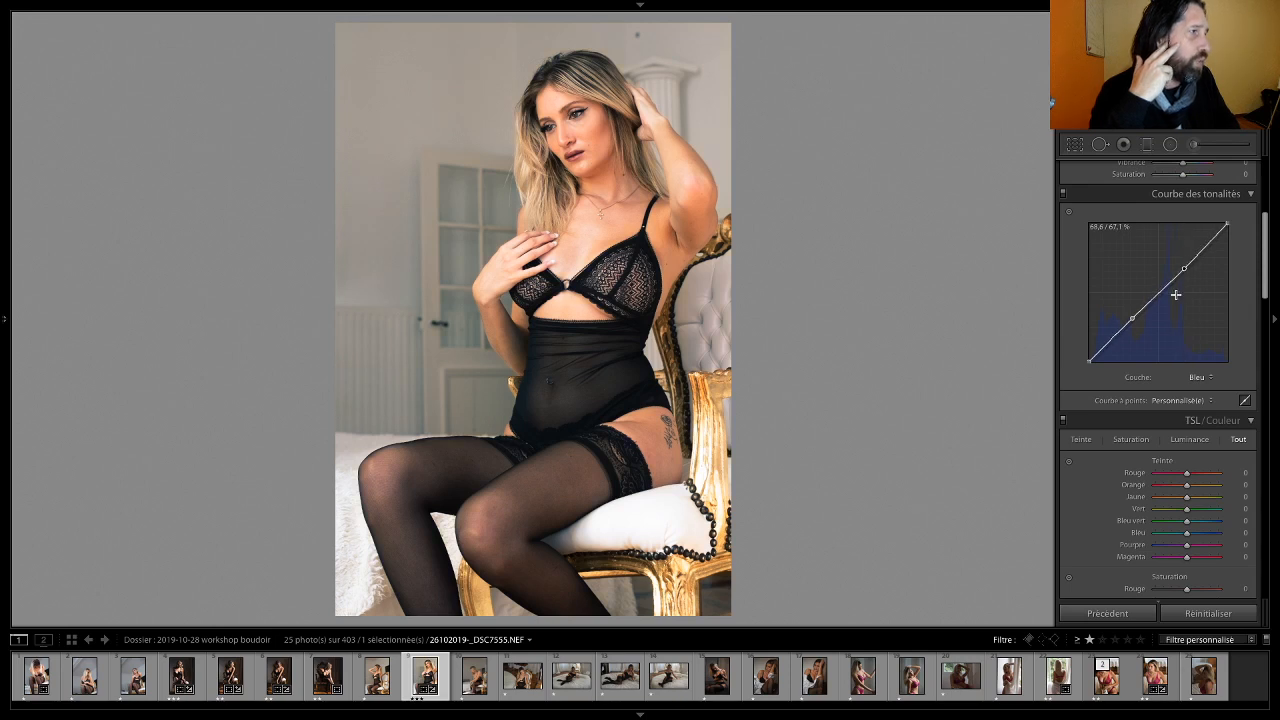
Step: Remove the added points from the Bleu and Vert channel point curves to make both straight lines again
{"action": "left_click_drag", "start_coordinate": [1131, 319], "coordinate": [1129, 322]}
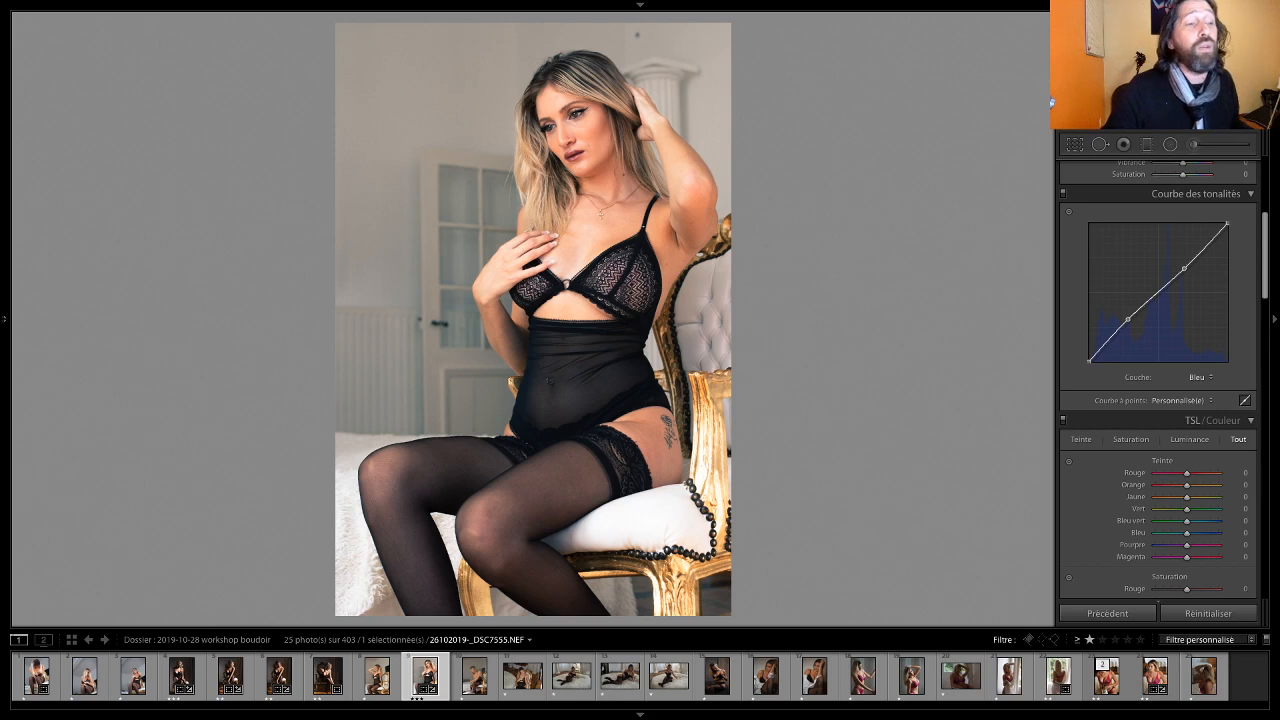
{"action": "double_click", "coordinate": [1184, 269]}
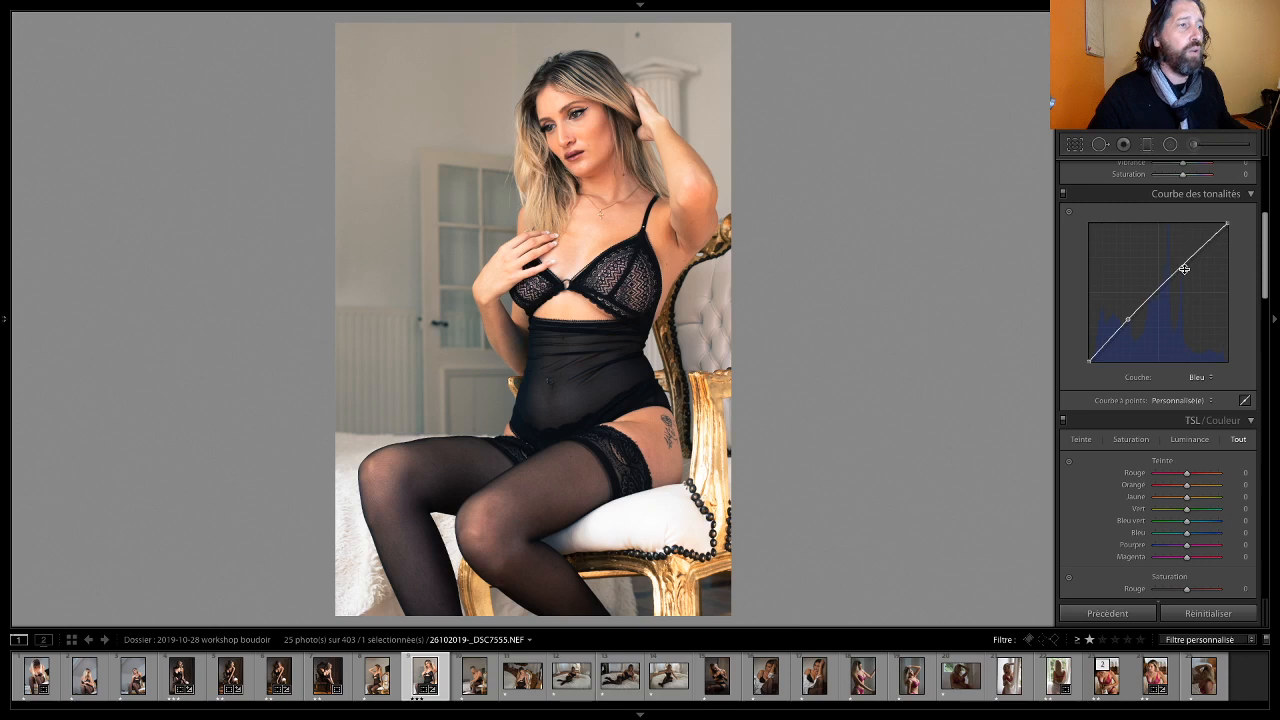
{"action": "double_click", "coordinate": [1130, 322]}
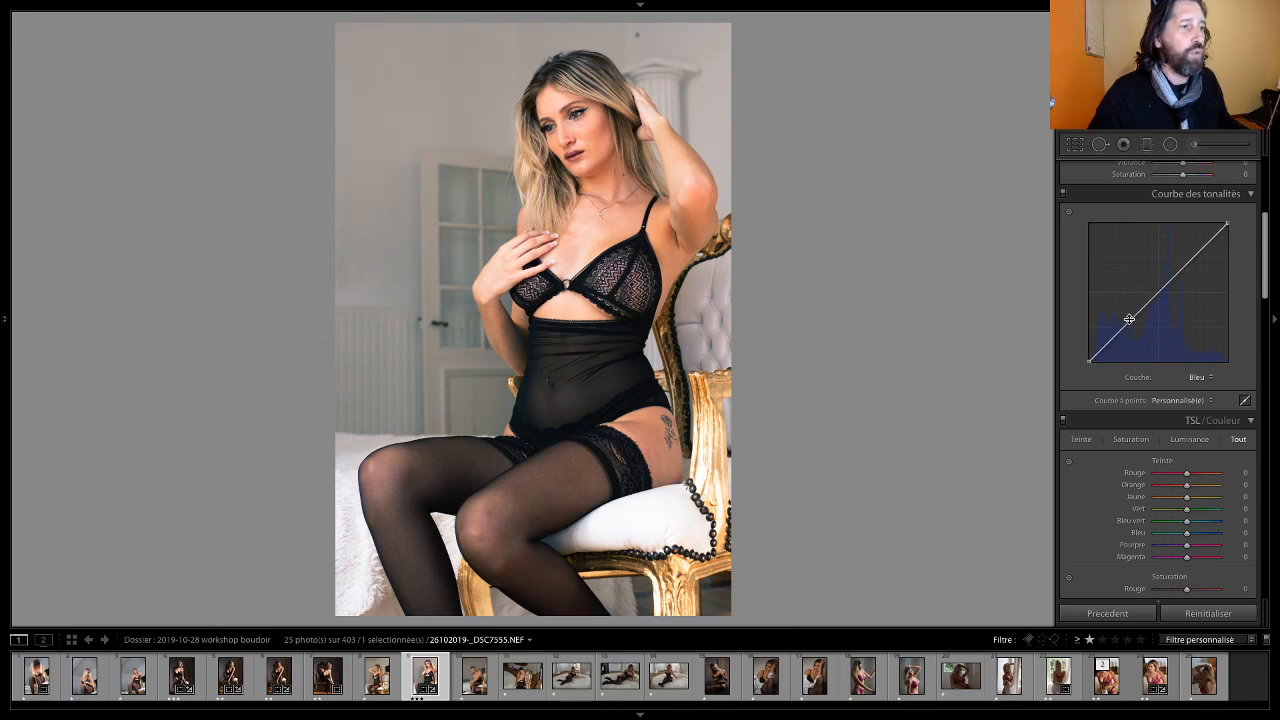
{"action": "left_click", "coordinate": [1197, 377]}
{"action": "left_click", "coordinate": [1194, 366]}
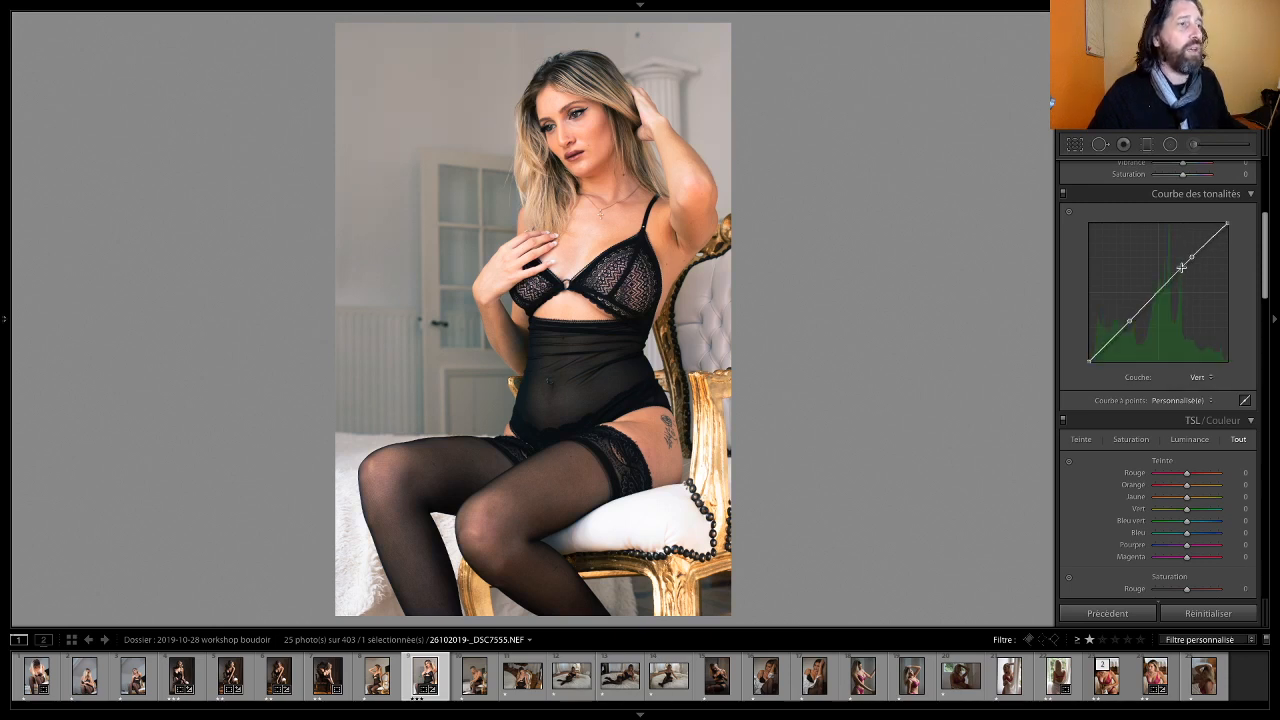
{"action": "double_click", "coordinate": [1190, 258]}
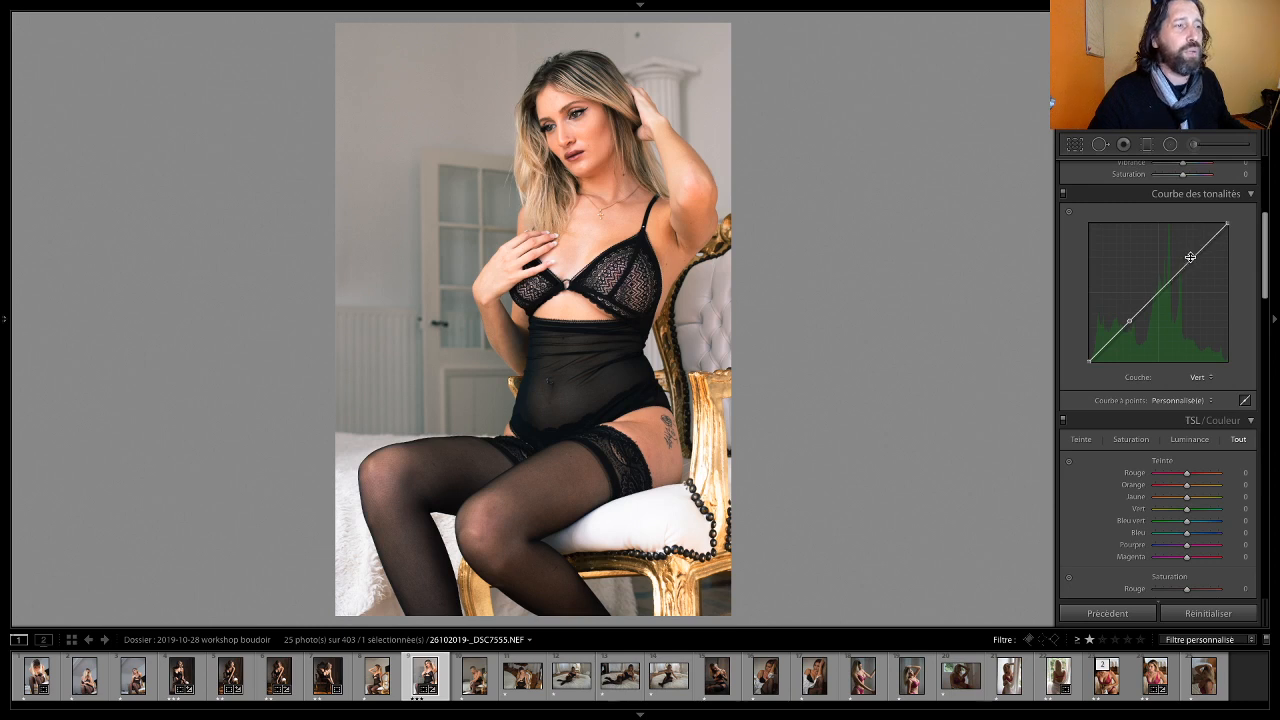
{"action": "double_click", "coordinate": [1129, 322]}
Step: Remove both added points from the Rouge channel point curve and return the curve to the RVB channel
{"action": "left_click", "coordinate": [1197, 377]}
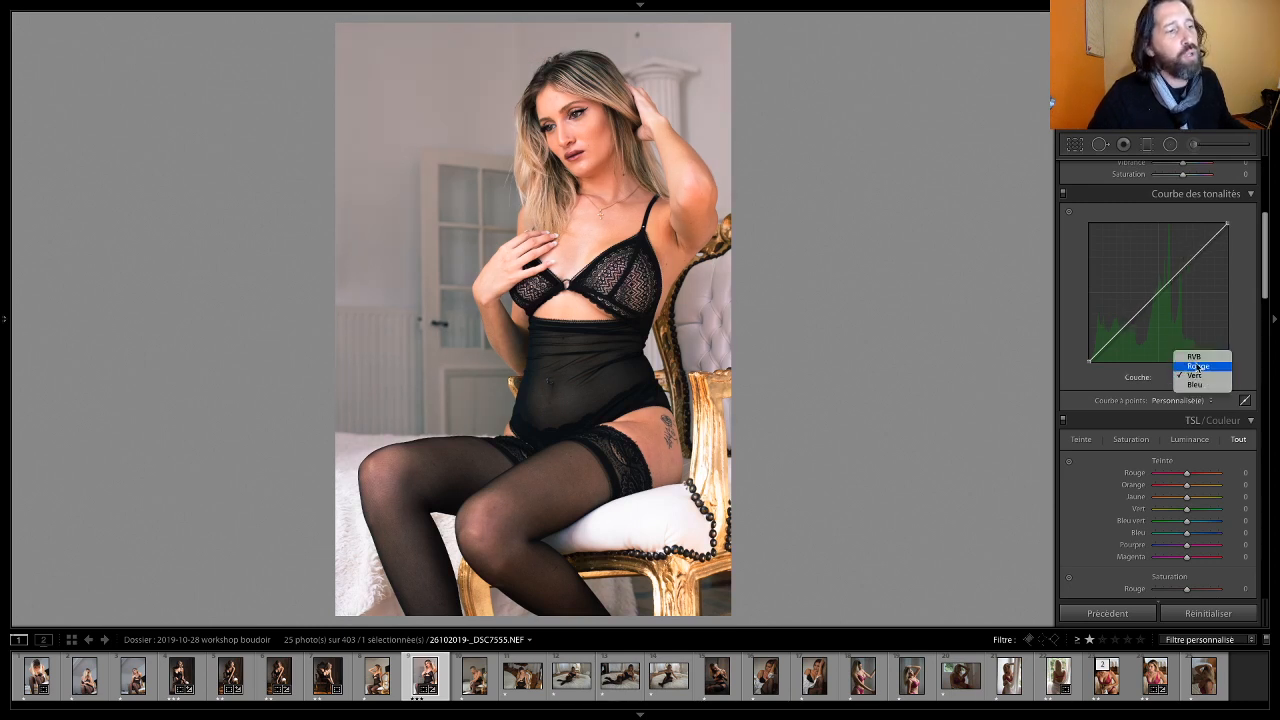
{"action": "left_click", "coordinate": [1196, 366]}
{"action": "double_click", "coordinate": [1188, 258]}
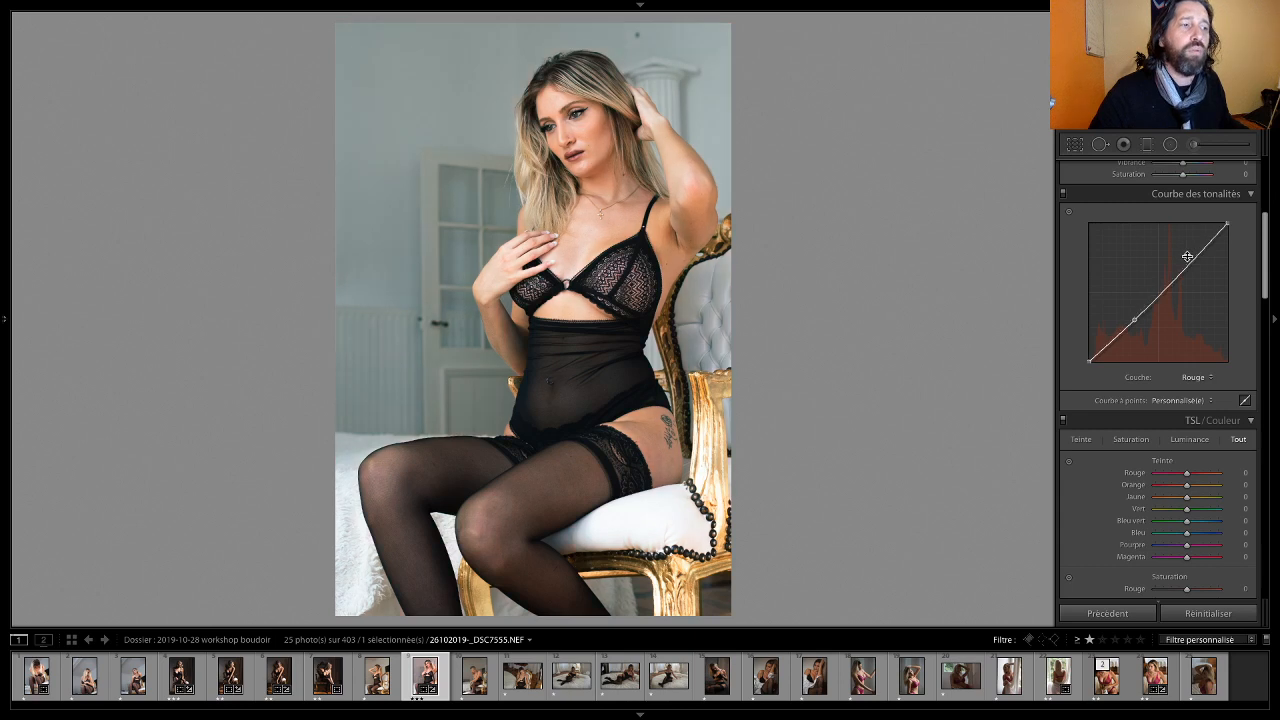
{"action": "double_click", "coordinate": [1135, 320]}
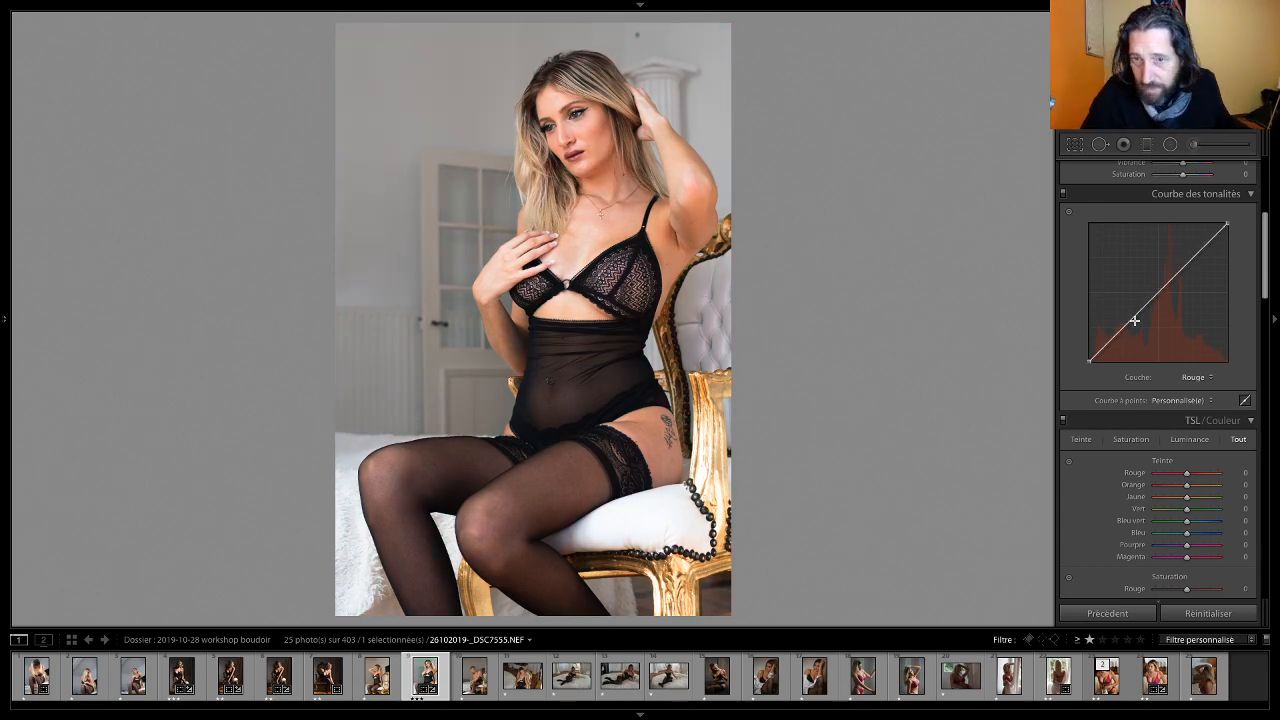
{"action": "left_click", "coordinate": [1194, 377]}
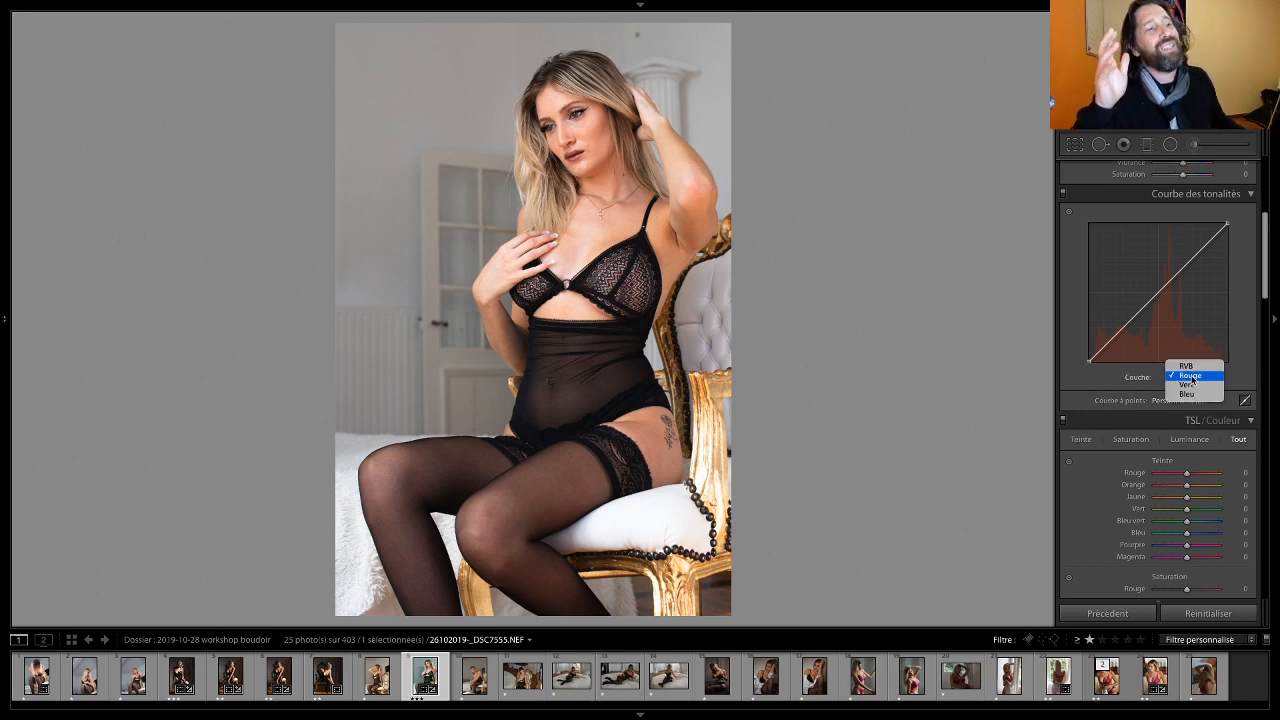
{"action": "left_click", "coordinate": [1187, 366]}
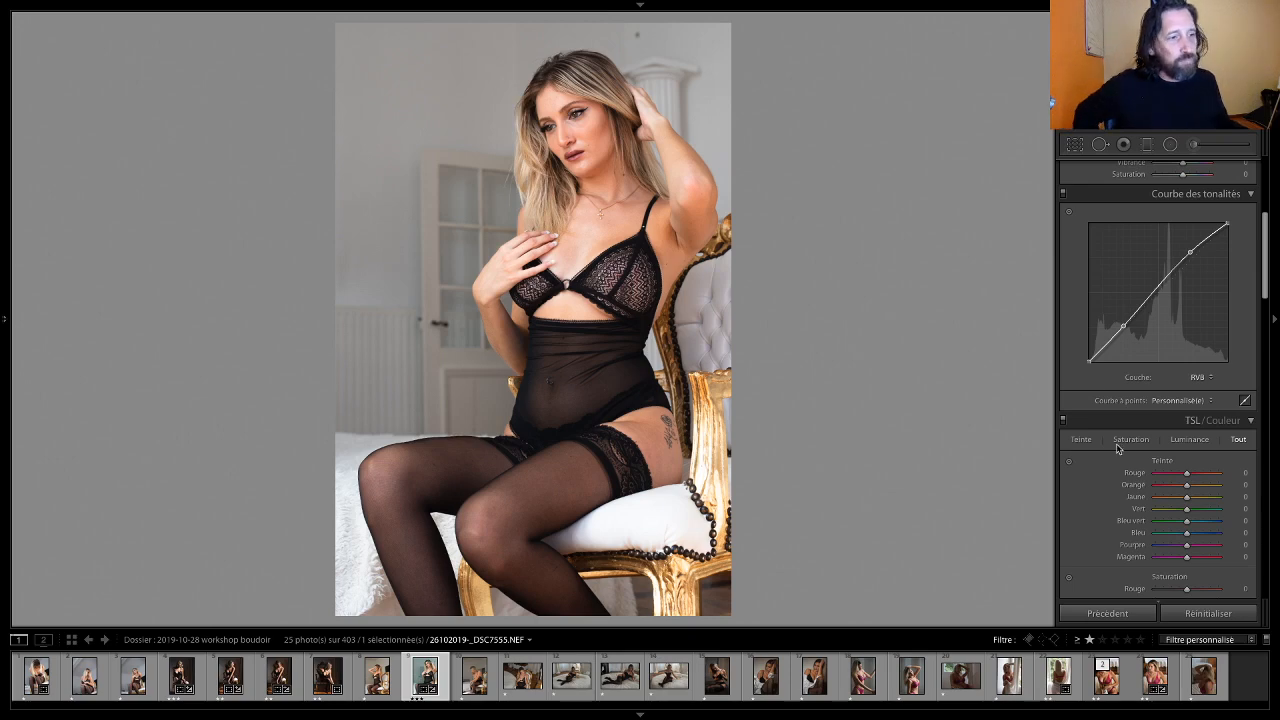
Step: Set the colour saturations to Rouge +18, Orange −8, Jaune +14, Vert −33, Bleu vert +24, Bleu −1, Pourpre −15 and Magenta −20
{"action": "scroll", "coordinate": [1118, 449], "scroll_direction": "down", "scroll_amount": 5}
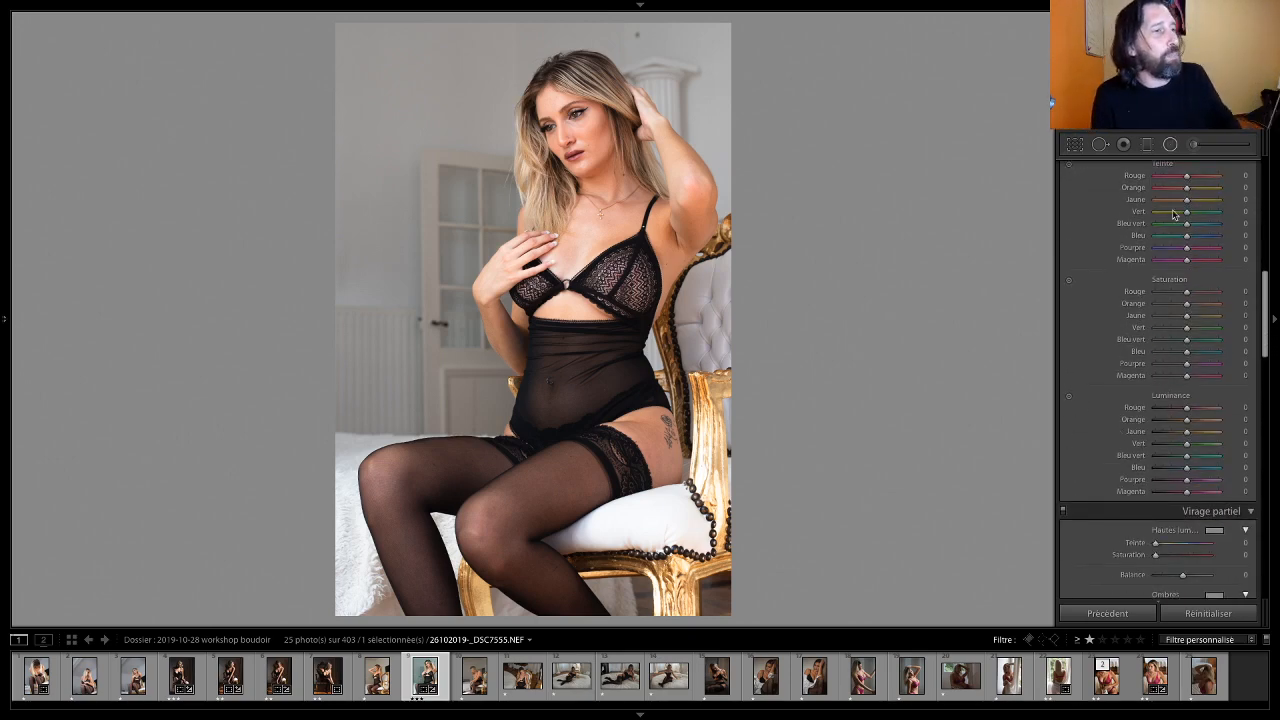
{"action": "left_click_drag", "start_coordinate": [1187, 304], "coordinate": [1180, 372]}
{"action": "mouse_move", "coordinate": [1172, 372]}
{"action": "left_mouse_down"}
{"action": "mouse_move", "coordinate": [1185, 387]}
{"action": "mouse_move", "coordinate": [1202, 376]}
{"action": "mouse_move", "coordinate": [1175, 378]}
{"action": "mouse_move", "coordinate": [1222, 379]}
{"action": "mouse_move", "coordinate": [1181, 378]}
{"action": "left_mouse_up"}
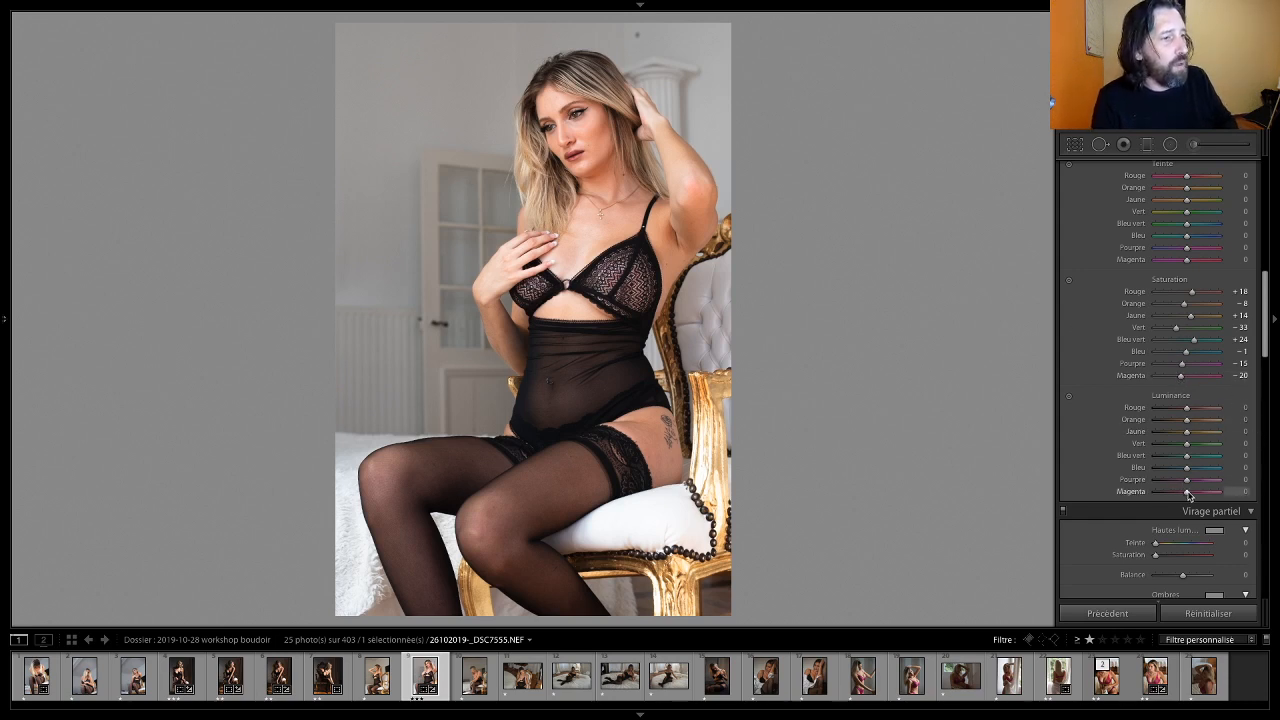
Step: Adjust the colour luminances, with Rouge +10, Orange +5, Bleu +8, Pourpre +47 and Magenta +19
{"action": "mouse_move", "coordinate": [1189, 493]}
{"action": "left_mouse_down"}
{"action": "mouse_move", "coordinate": [1206, 494]}
{"action": "mouse_move", "coordinate": [1178, 495]}
{"action": "mouse_move", "coordinate": [1193, 495]}
{"action": "left_mouse_up"}
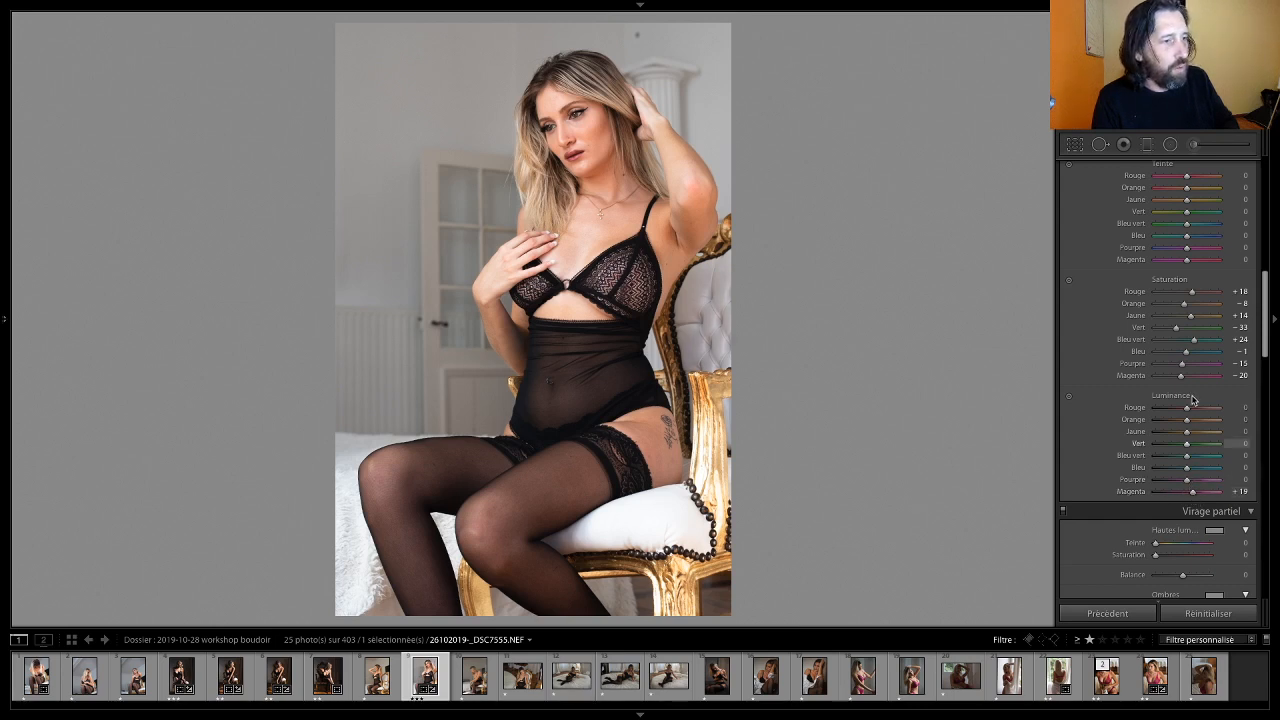
{"action": "mouse_move", "coordinate": [1187, 420]}
{"action": "left_mouse_down"}
{"action": "mouse_move", "coordinate": [1175, 426]}
{"action": "mouse_move", "coordinate": [1190, 427]}
{"action": "left_mouse_up"}
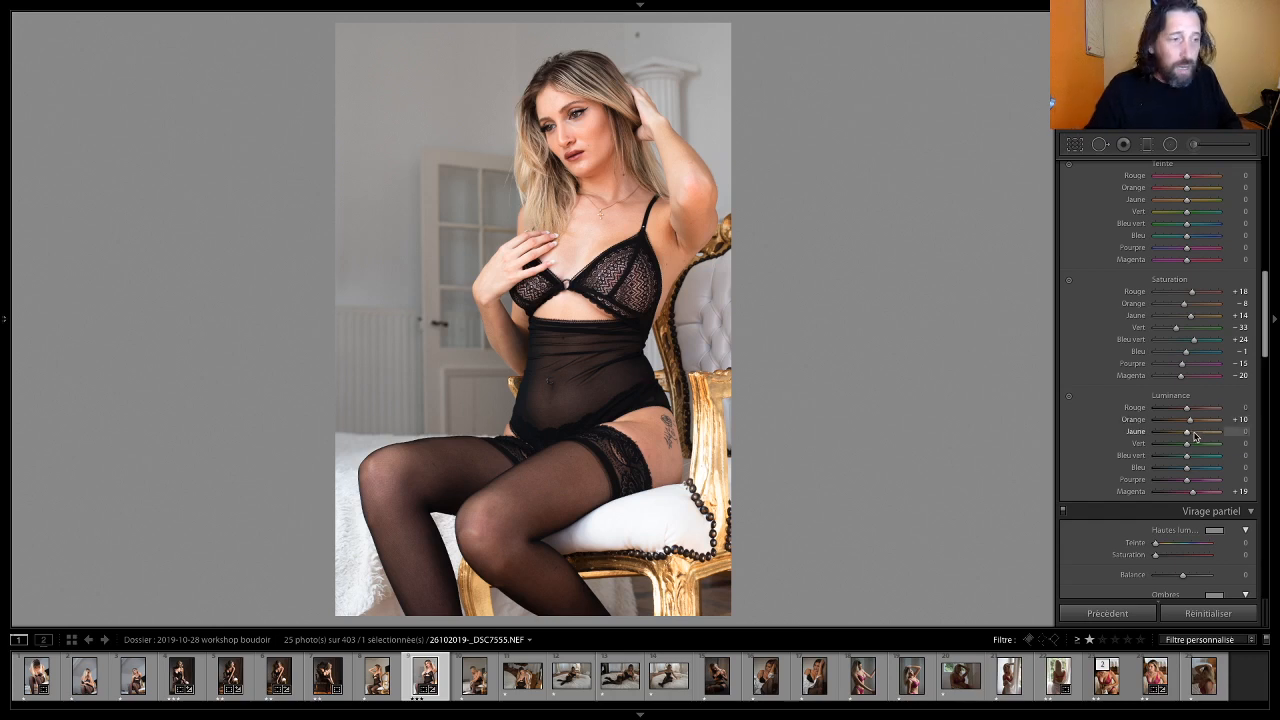
{"action": "left_click_drag", "start_coordinate": [1190, 425], "coordinate": [1189, 425]}
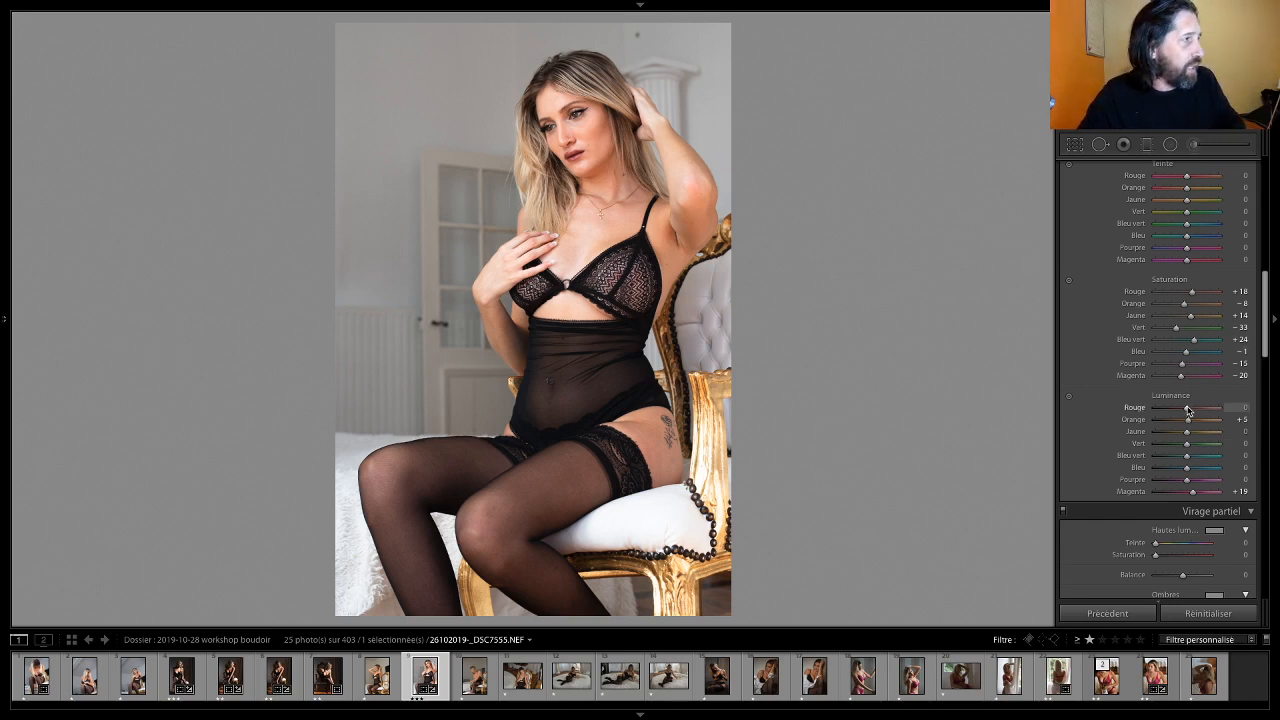
{"action": "left_click_drag", "start_coordinate": [1186, 410], "coordinate": [1196, 413]}
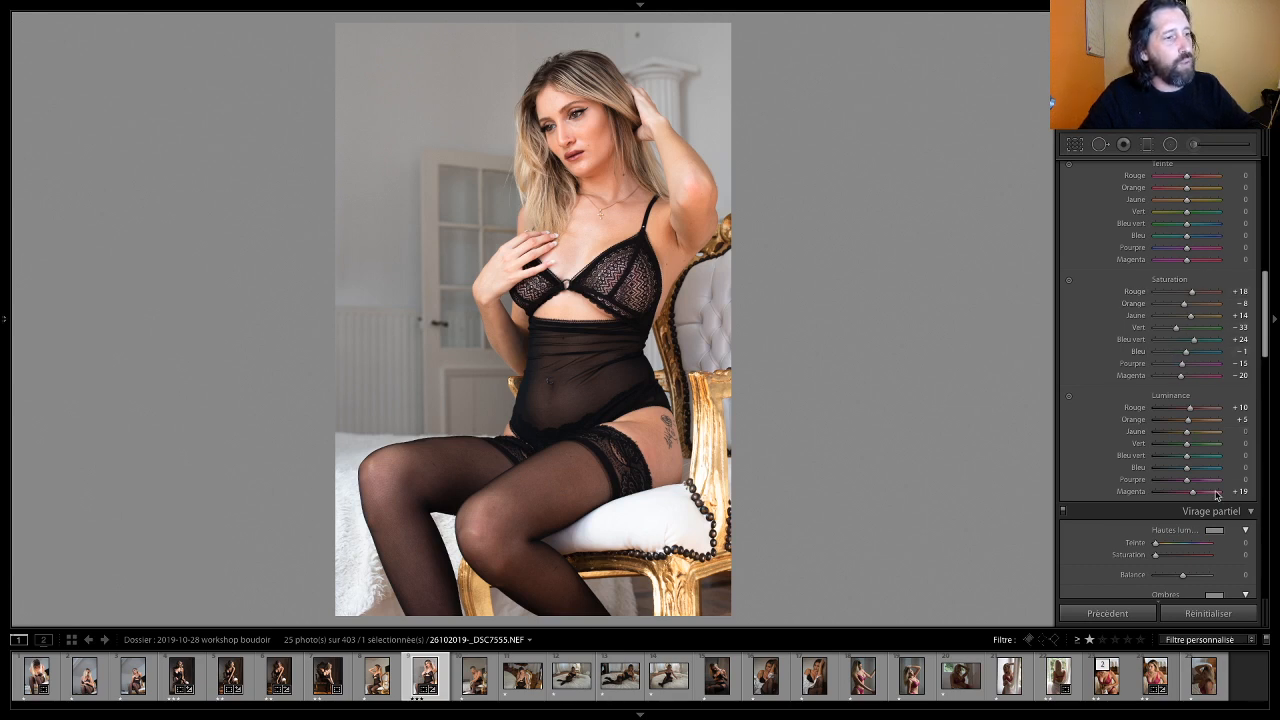
{"action": "mouse_move", "coordinate": [1187, 480]}
{"action": "left_mouse_down"}
{"action": "mouse_move", "coordinate": [1225, 483]}
{"action": "mouse_move", "coordinate": [1196, 483]}
{"action": "mouse_move", "coordinate": [1190, 469]}
{"action": "mouse_move", "coordinate": [1219, 470]}
{"action": "mouse_move", "coordinate": [1190, 475]}
{"action": "left_mouse_up"}
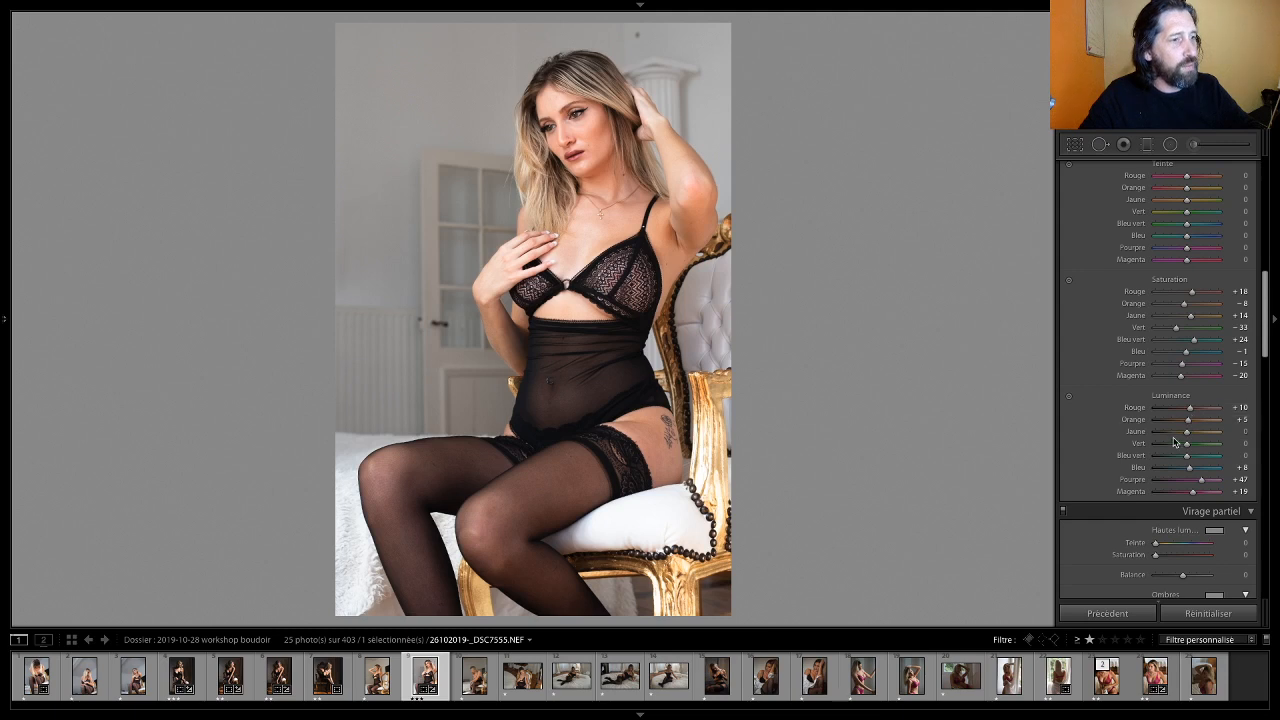
{"action": "left_click_drag", "start_coordinate": [1187, 431], "coordinate": [1196, 460]}
{"action": "double_click", "coordinate": [1196, 460]}
Step: Enable the lens profile correction for the Nikon lens, toggling it off and on to compare its effect
{"action": "left_click_drag", "start_coordinate": [1263, 300], "coordinate": [1263, 368]}
{"action": "scroll", "coordinate": [1113, 413], "scroll_direction": "down", "scroll_amount": 4}
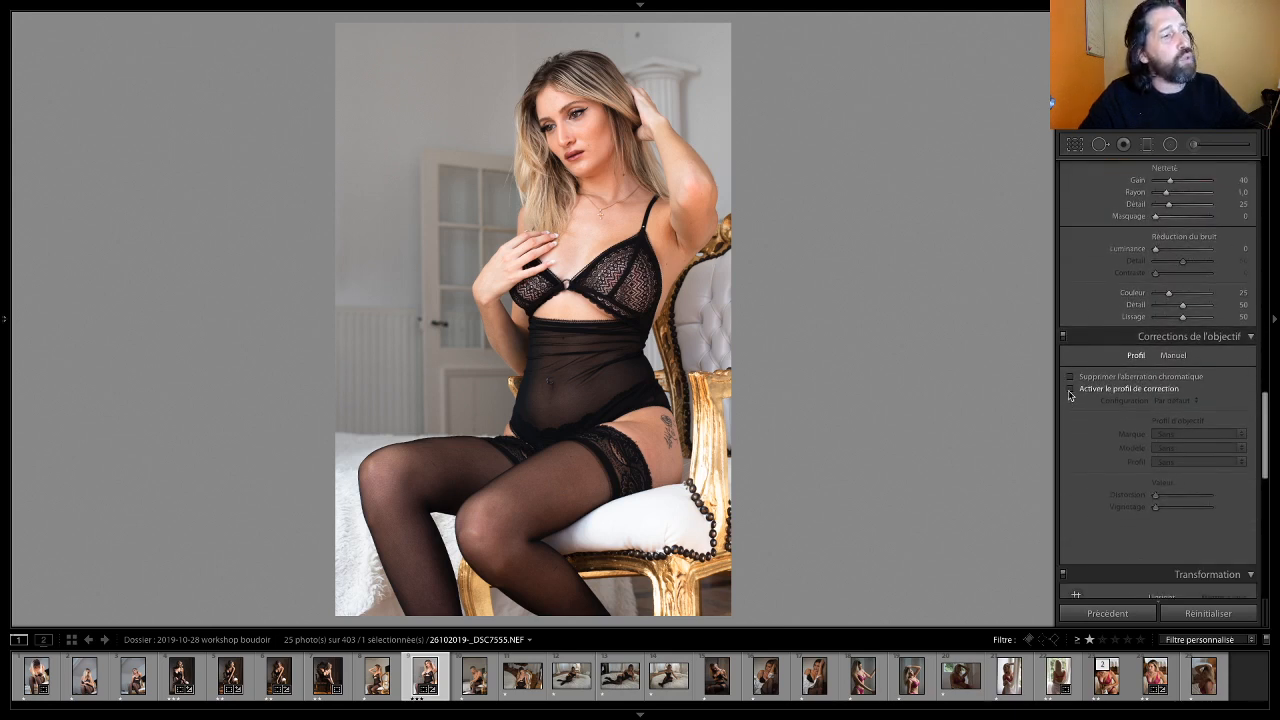
{"action": "left_click", "coordinate": [1072, 388]}
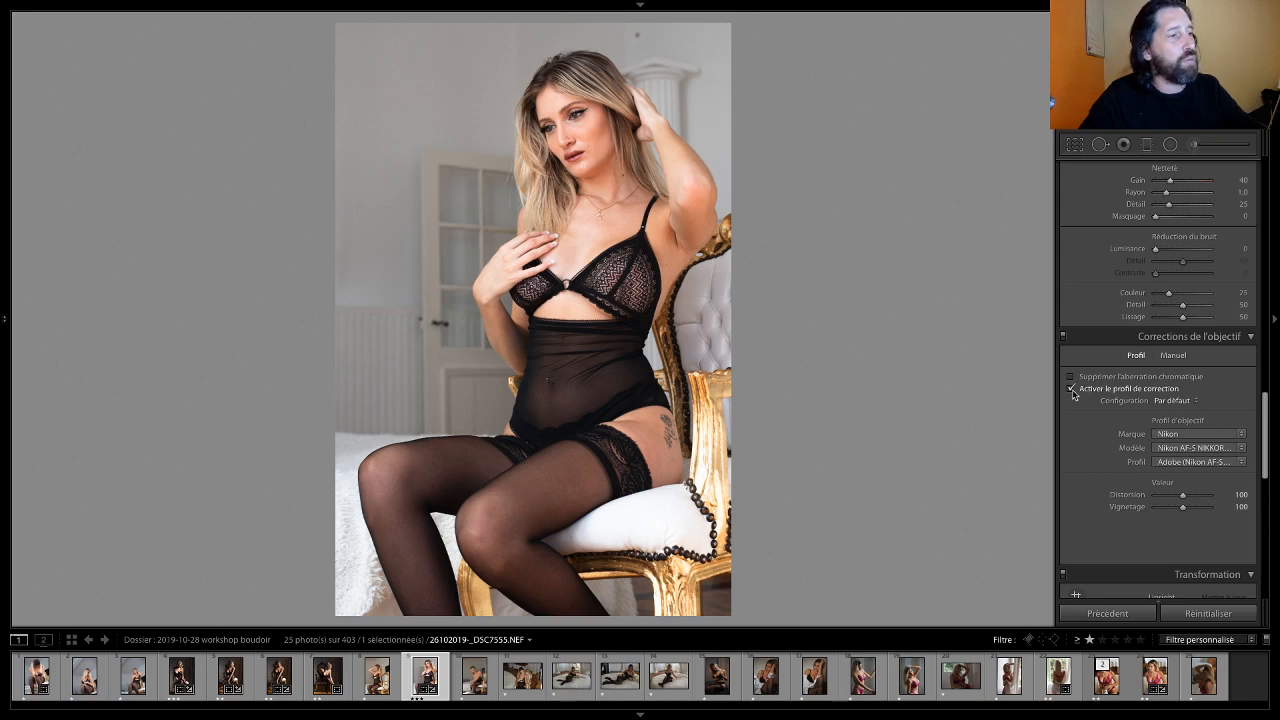
{"action": "left_click", "coordinate": [1071, 389]}
{"action": "left_click", "coordinate": [1071, 389]}
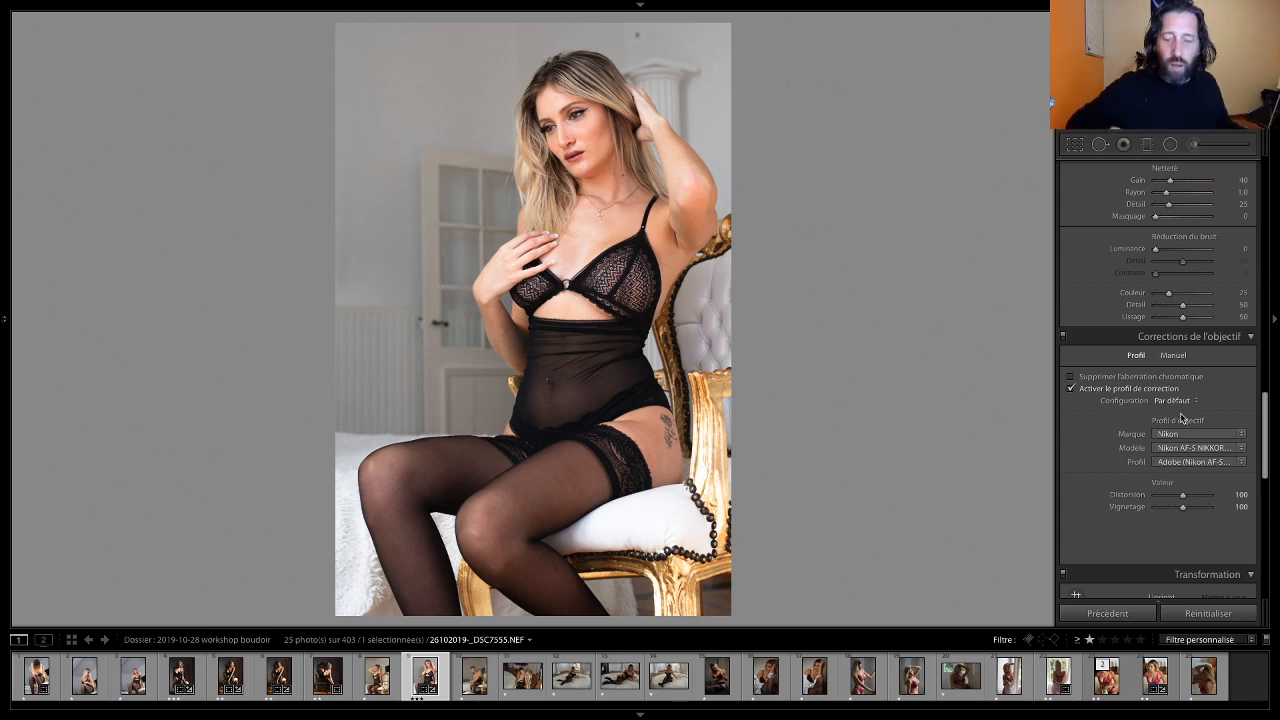
Step: Synchronise the develop settings of photo 26102019-_DSC7555.NEF to the neighbouring photo 26102019-_DSC7562.NEF
{"action": "left_click", "coordinate": [478, 686]}
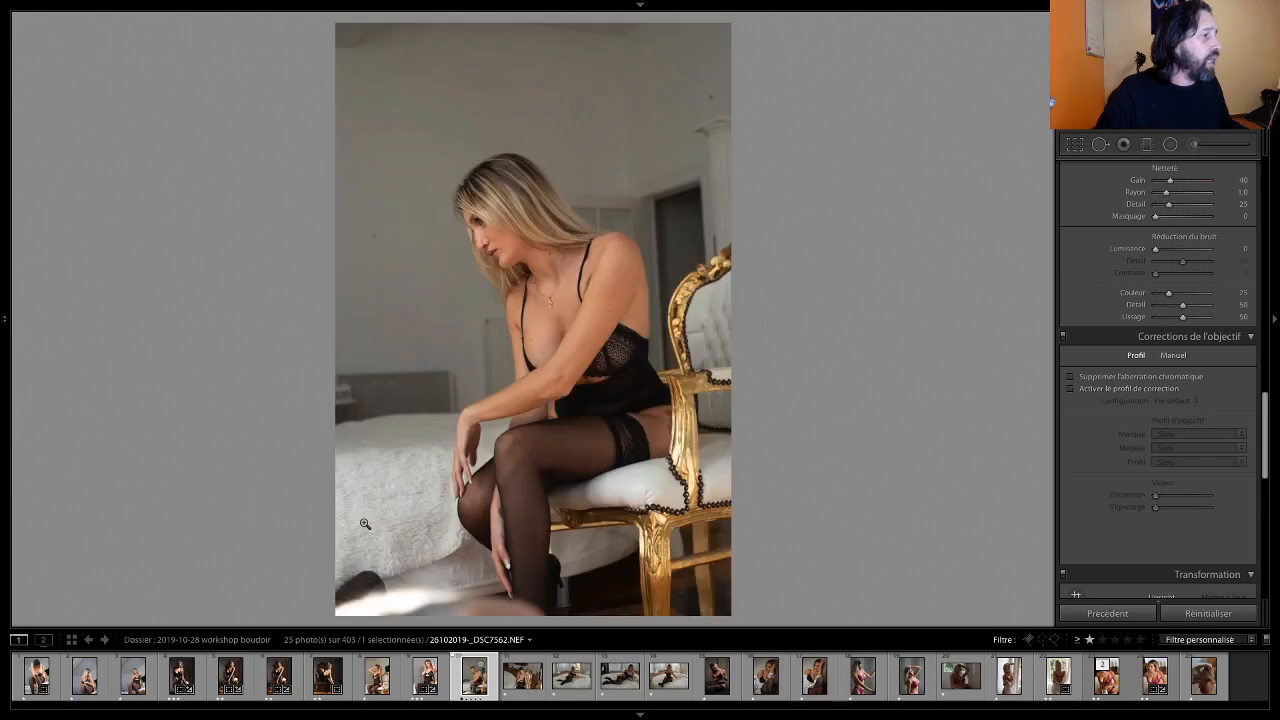
{"action": "left_click", "coordinate": [428, 678]}
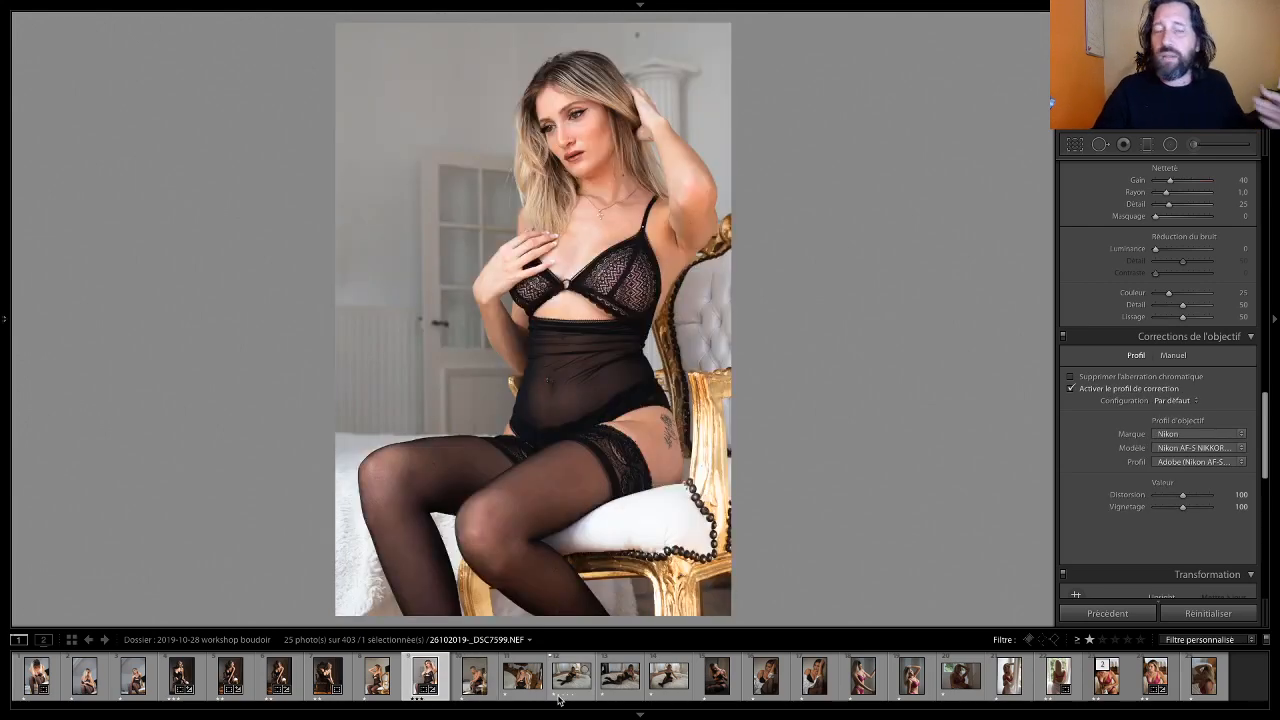
{"action": "left_click", "coordinate": [474, 677], "text": "ctrl"}
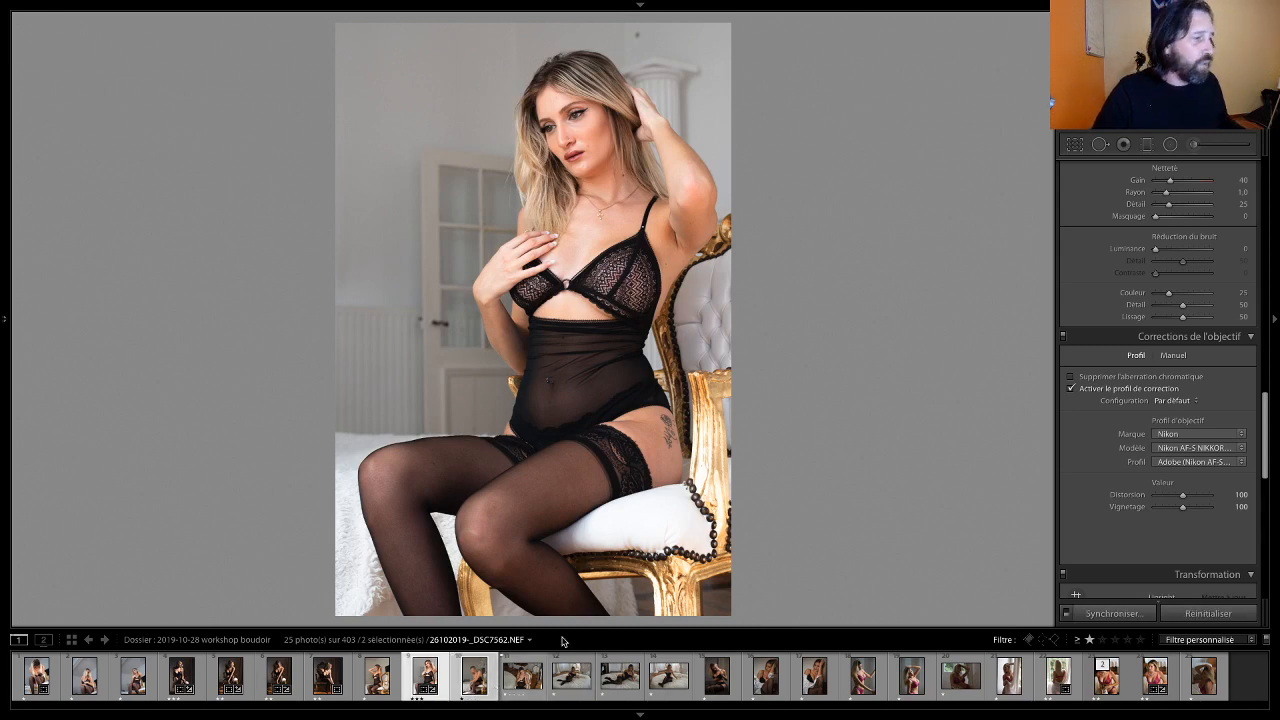
{"action": "left_click", "coordinate": [1122, 614]}
{"action": "left_click", "coordinate": [900, 403]}
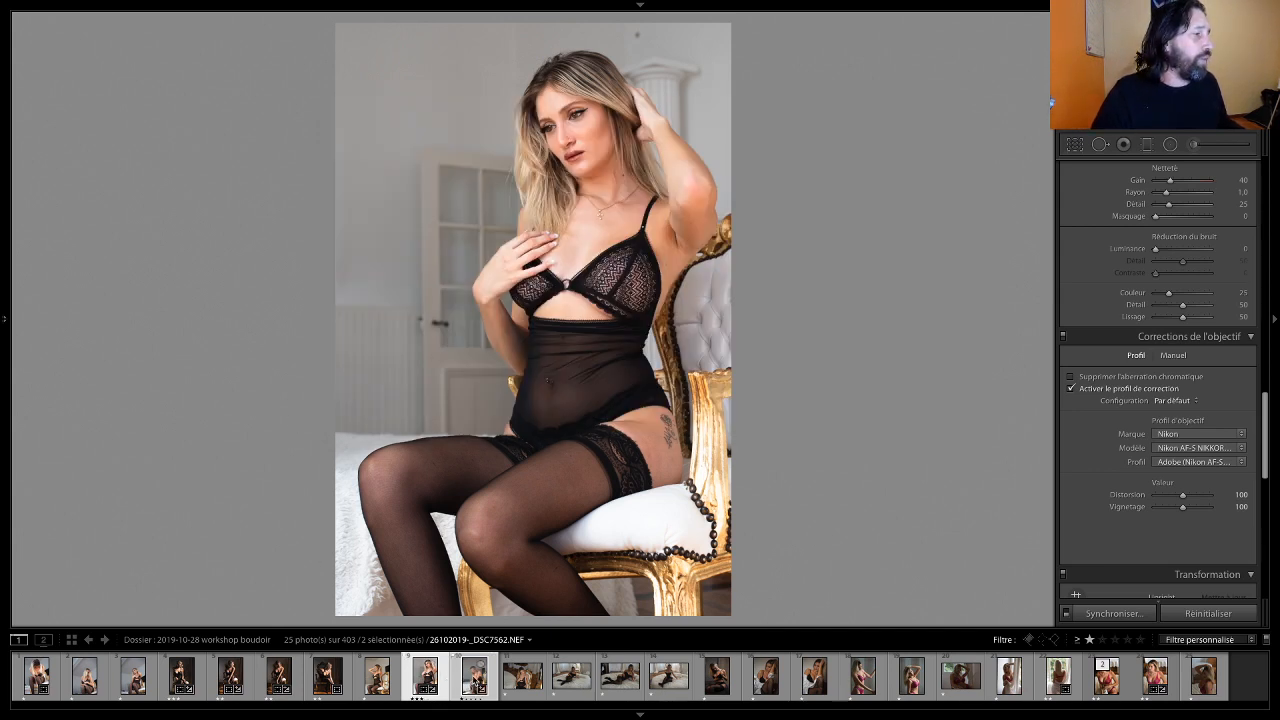
Step: Examine the synchronised photo 26102019-_DSC7562.NEF and return to the edited portrait 26102019-_DSC7555.NEF
{"action": "left_click", "coordinate": [475, 678]}
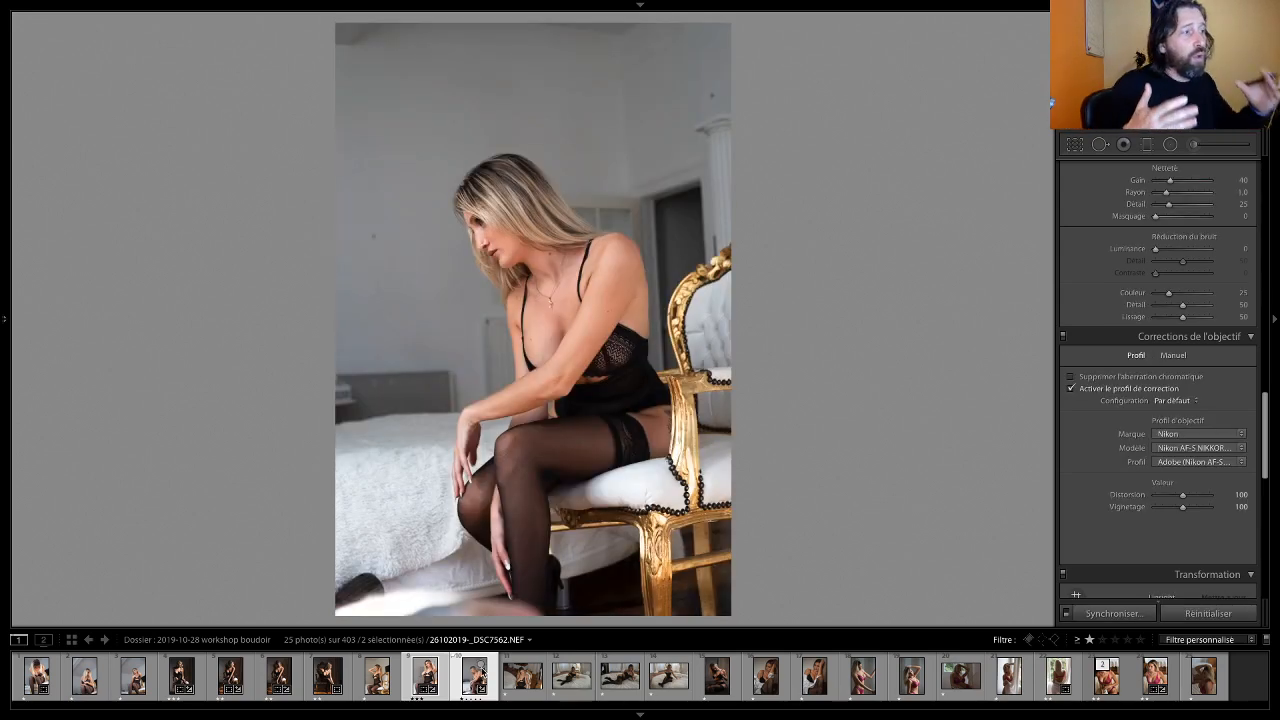
{"action": "left_click", "coordinate": [439, 678]}
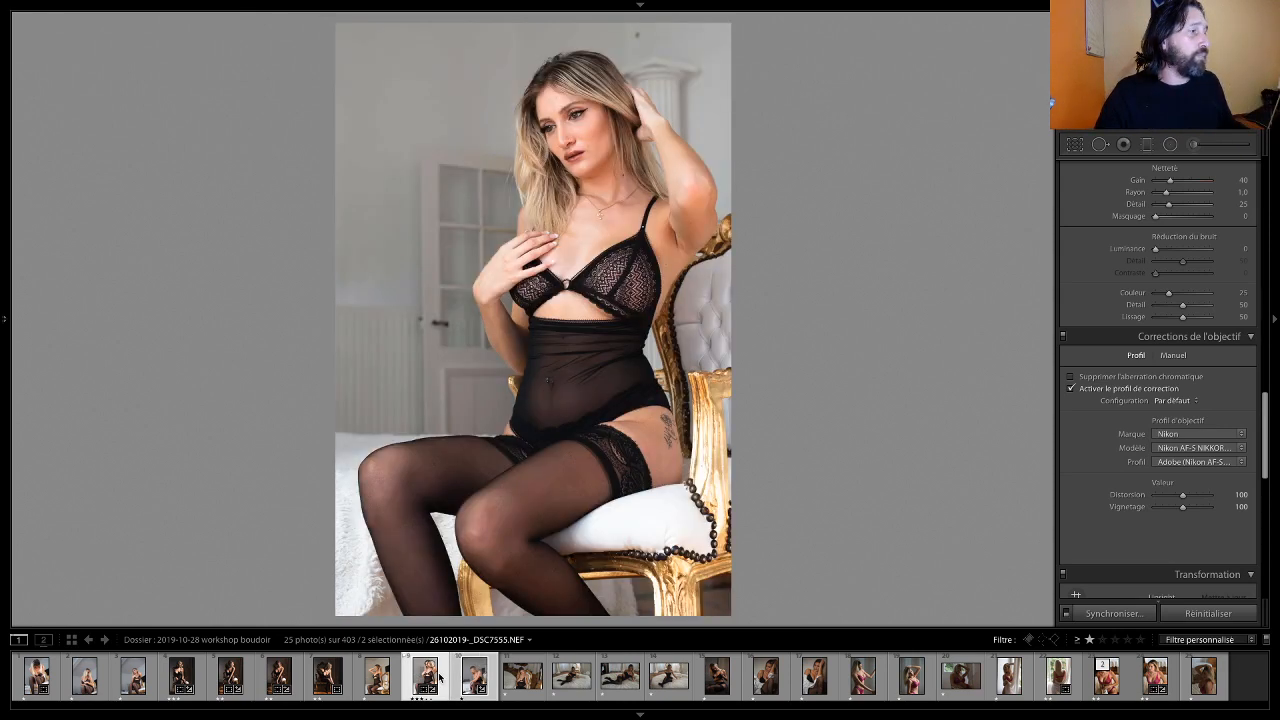
{"action": "left_click", "coordinate": [487, 660]}
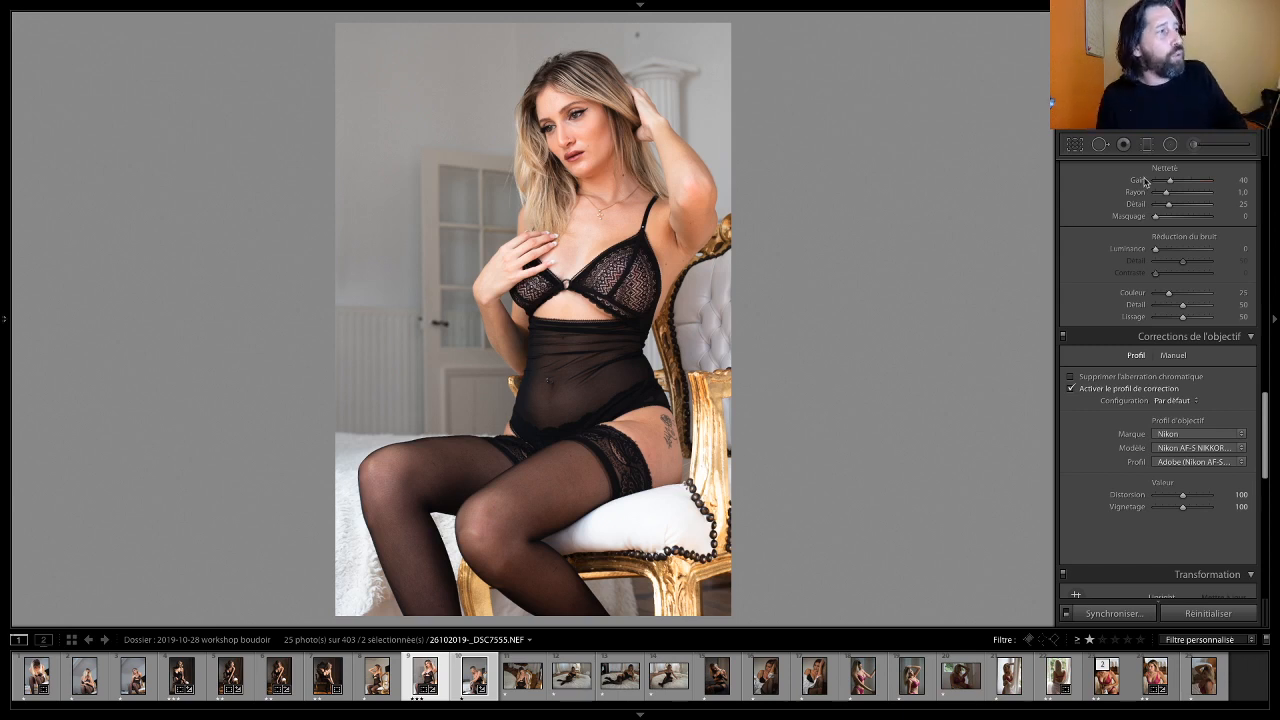
Step: Heal the small spot on the wall above the column using Corriger mode with brush Taille 76, and close the spot removal tool
{"action": "left_click", "coordinate": [1100, 144]}
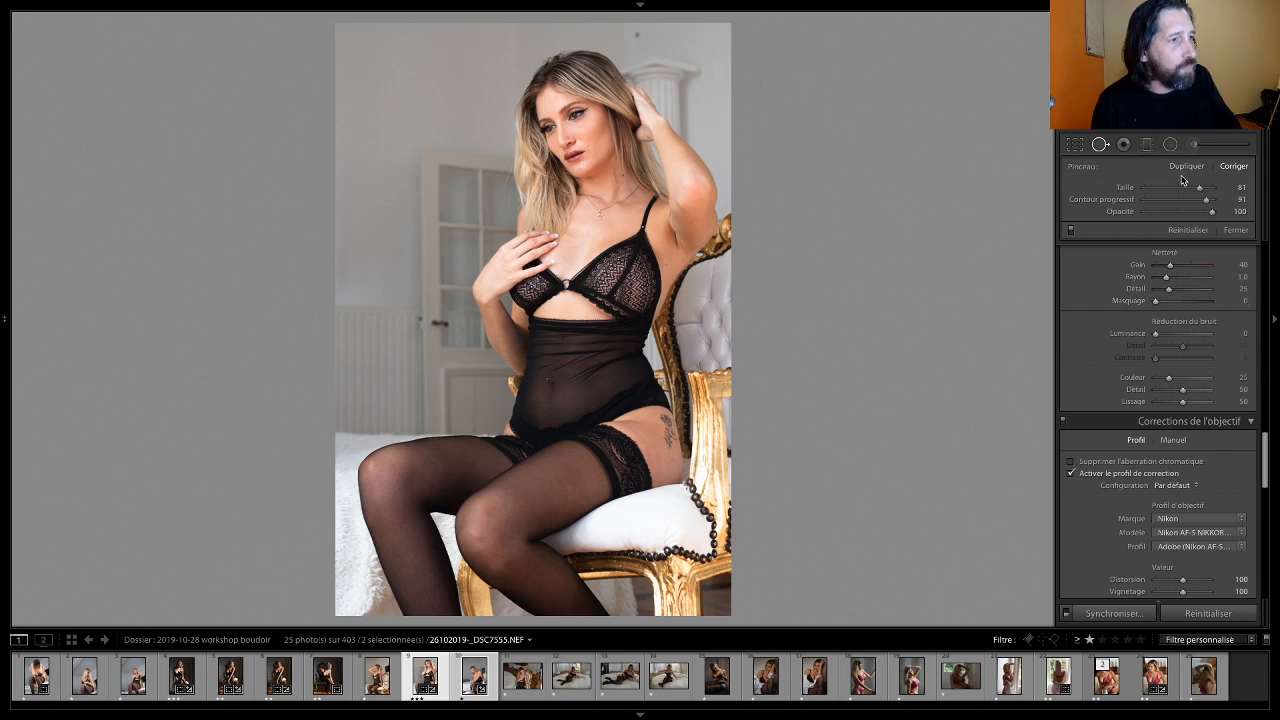
{"action": "left_click_drag", "start_coordinate": [1199, 188], "coordinate": [1197, 189]}
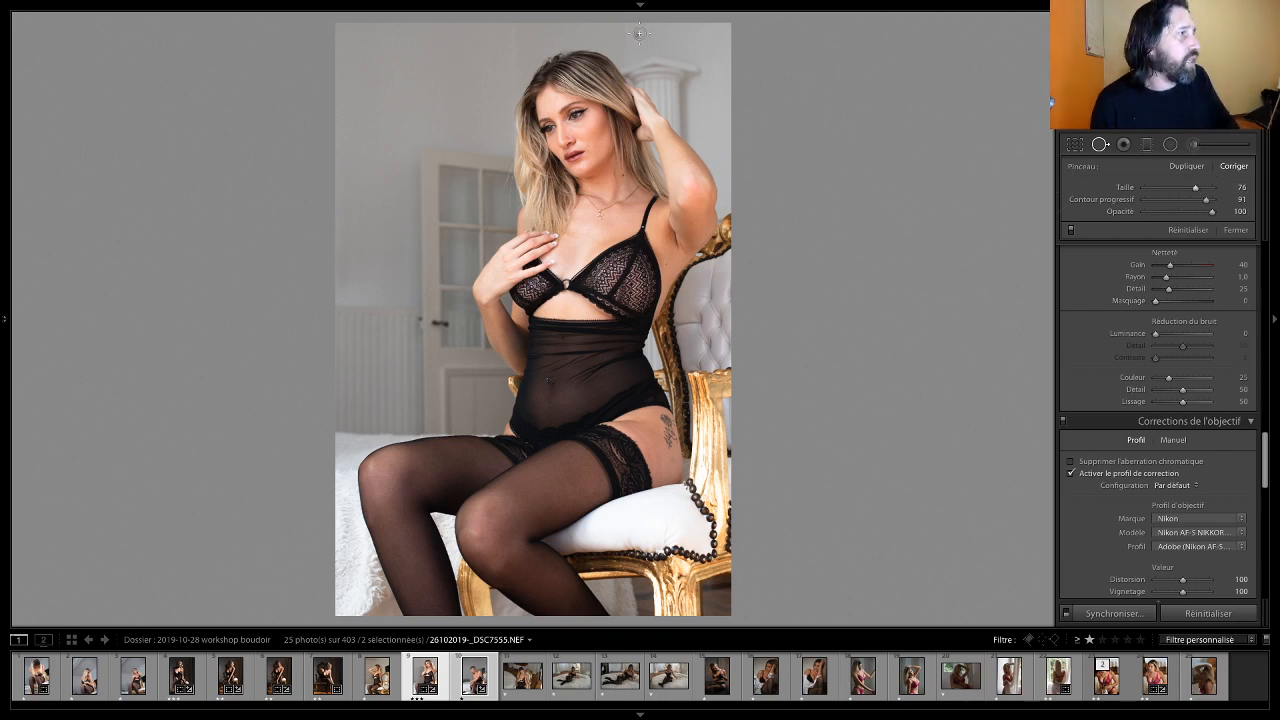
{"action": "left_click", "coordinate": [638, 34]}
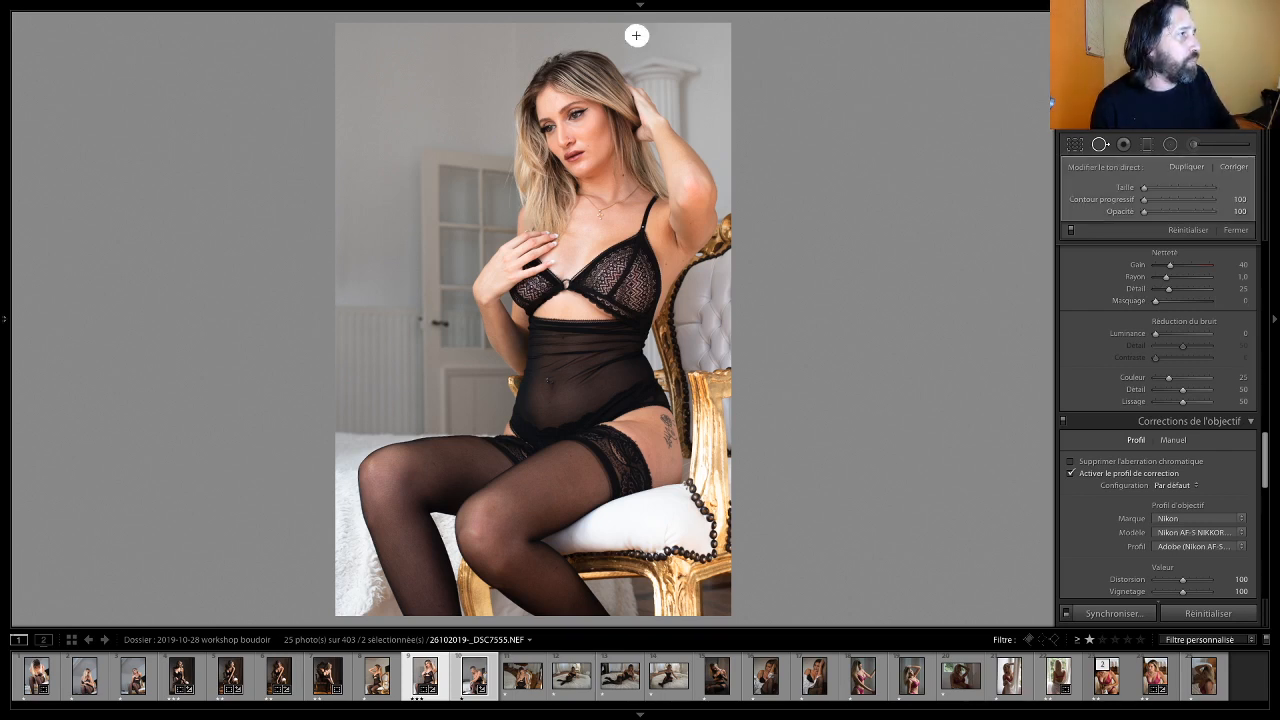
{"action": "left_click", "coordinate": [981, 230]}
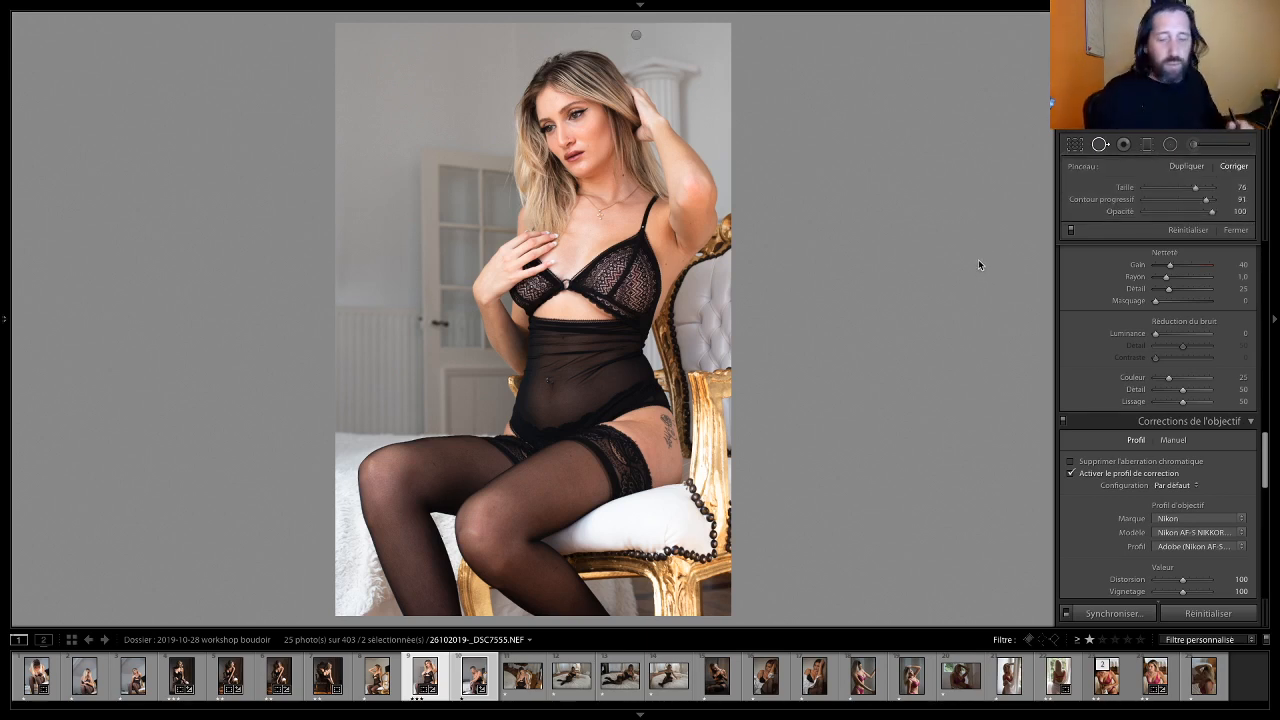
{"action": "key", "text": "q"}
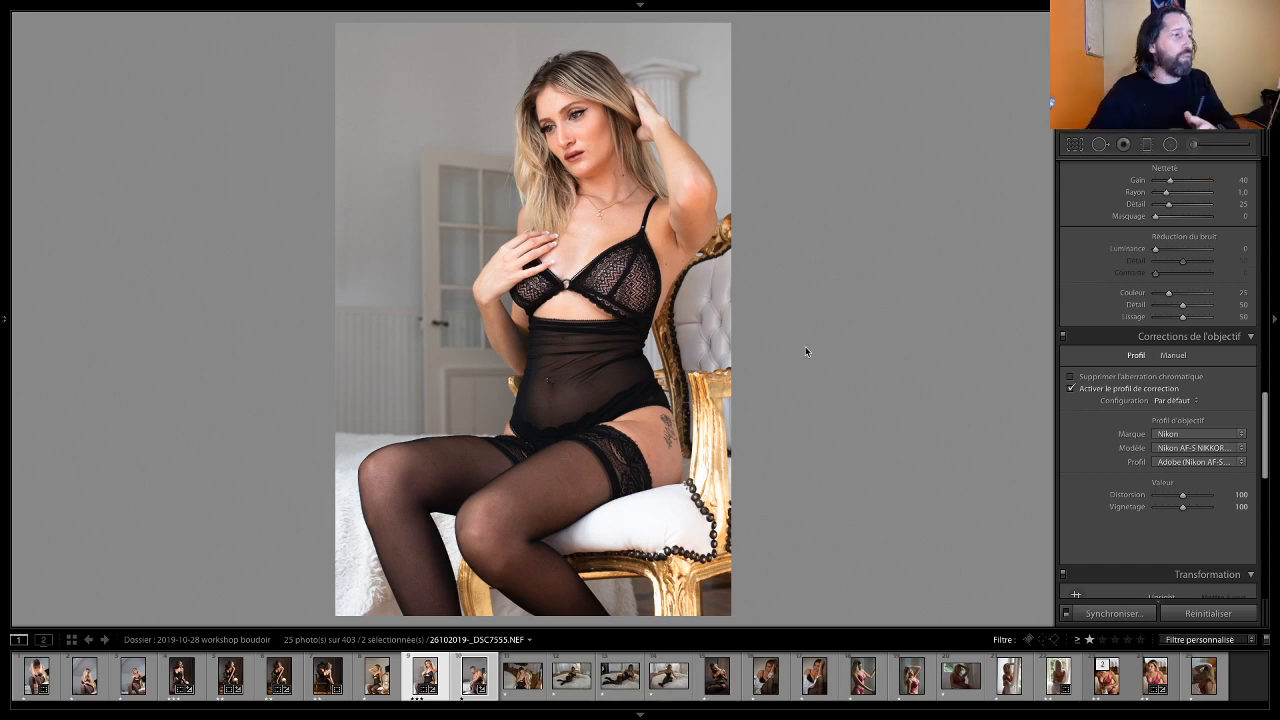
Step: Open the edited portrait 26102019-_DSC7555.NEF in Adobe Photoshop CC 2019
{"action": "right_click", "coordinate": [561, 270]}
{"action": "mouse_move", "coordinate": [614, 393]}
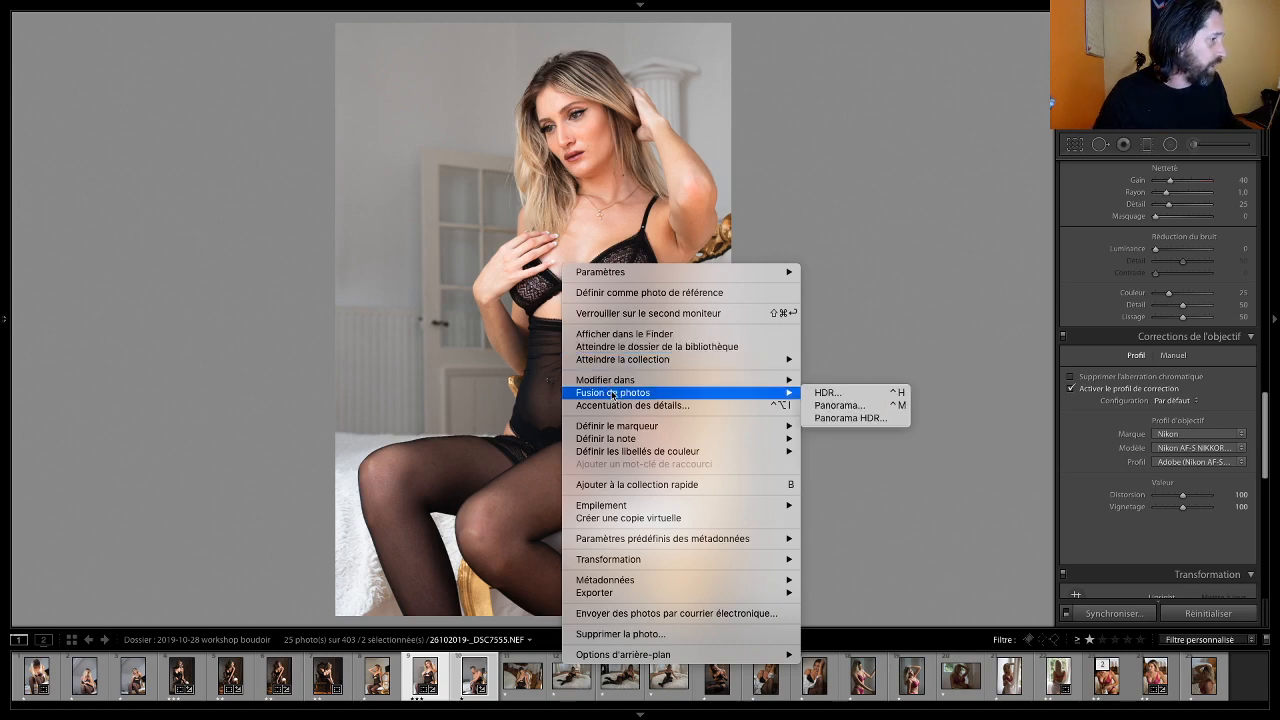
{"action": "mouse_move", "coordinate": [780, 380]}
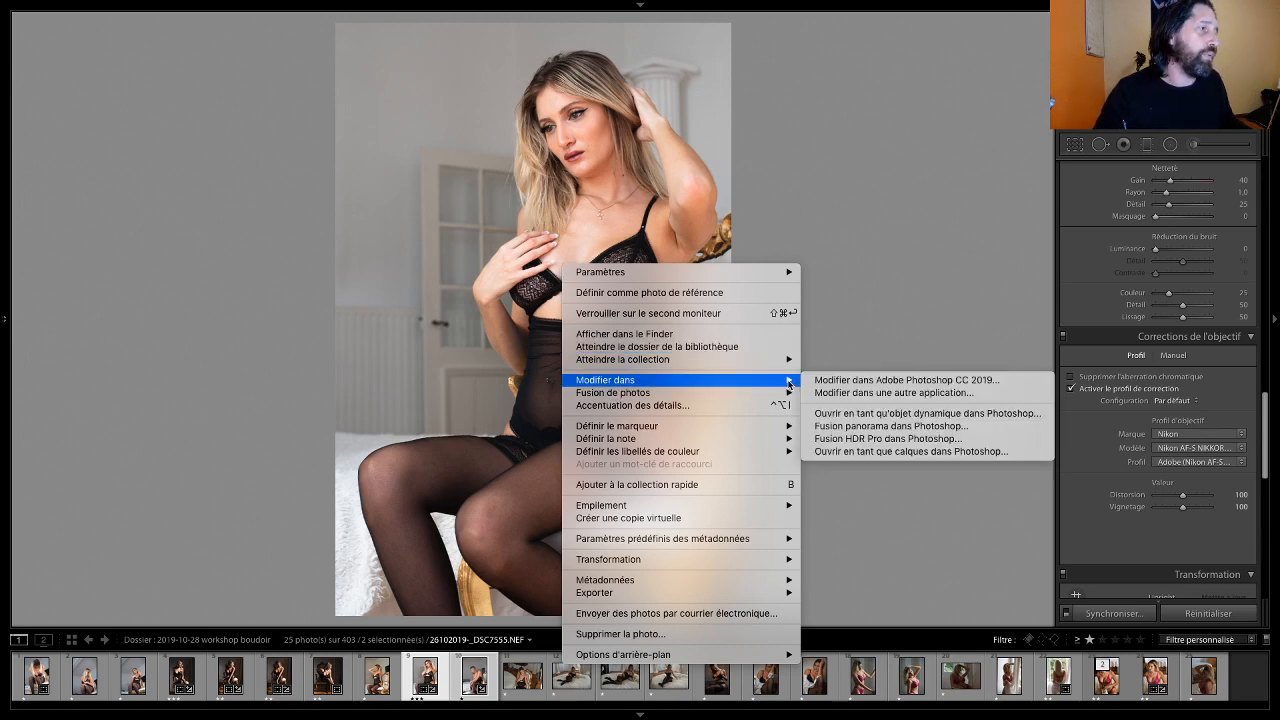
{"action": "left_click", "coordinate": [852, 381]}
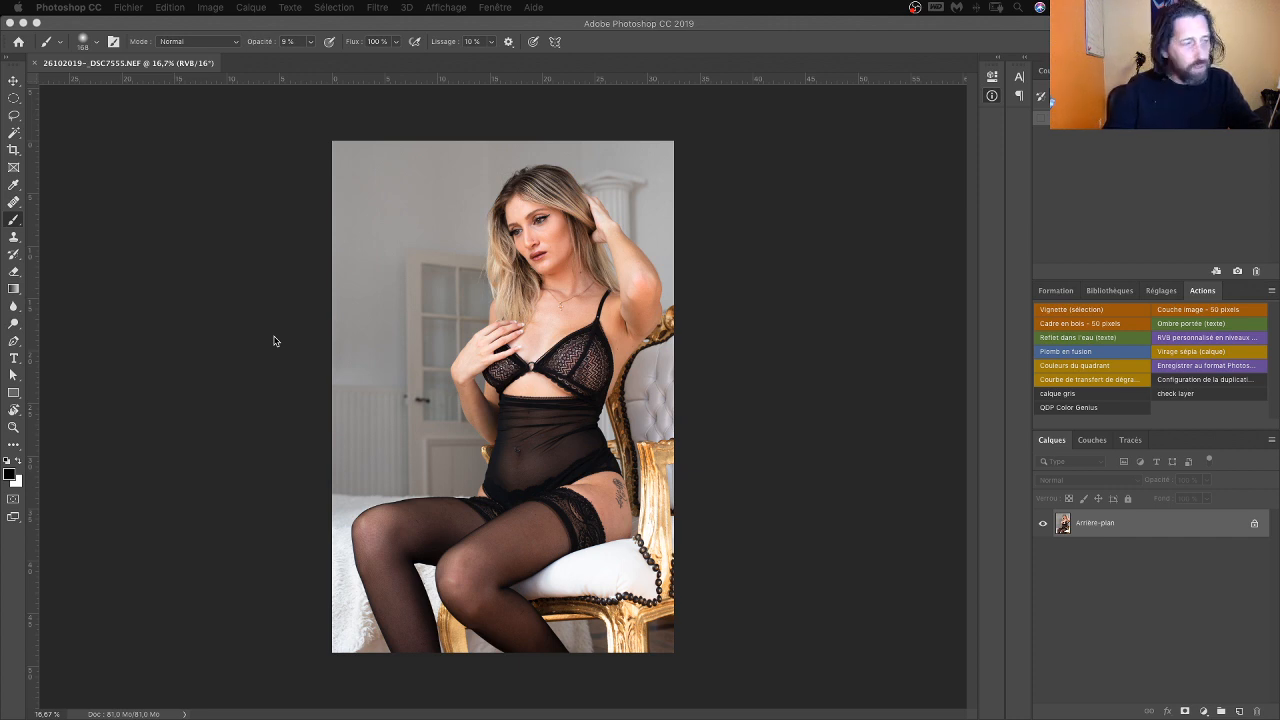
Step: Examine the portrait closely from the face down to the stockings and chair for blemishes to retouch
{"action": "left_click", "coordinate": [840, 346]}
{"action": "key", "text": "super+plus"}
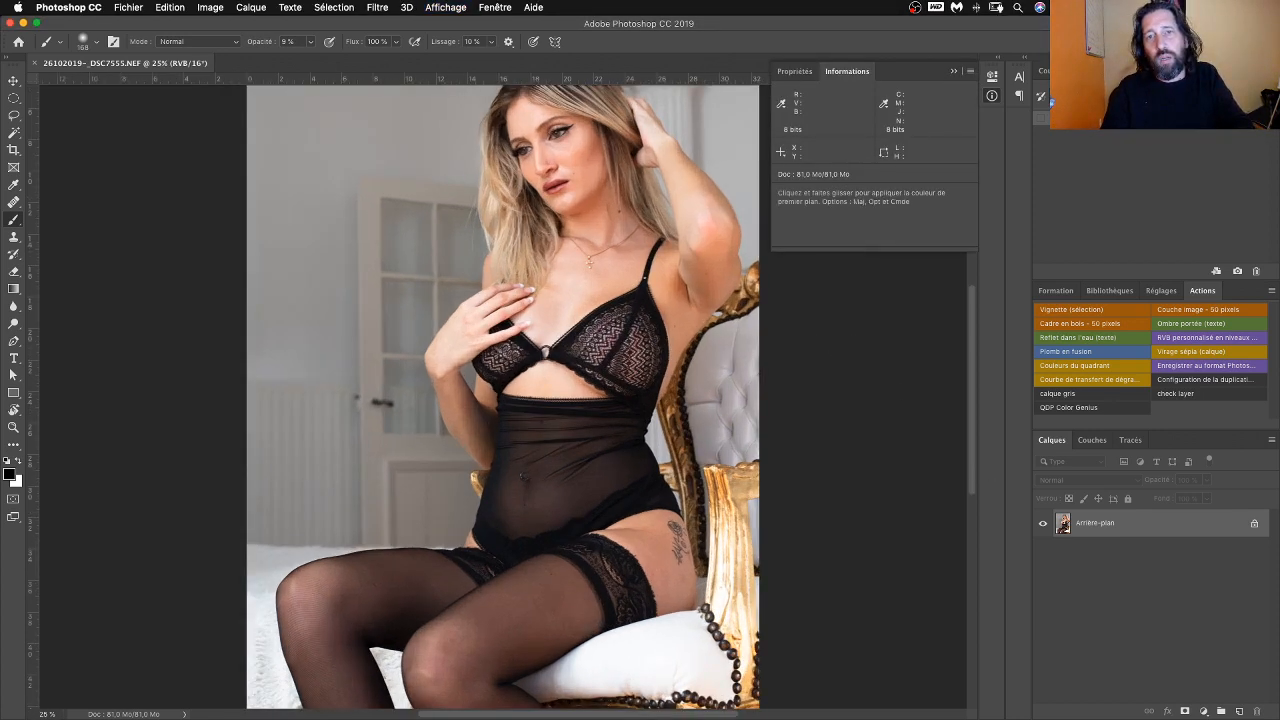
{"action": "key", "text": "super+Tab"}
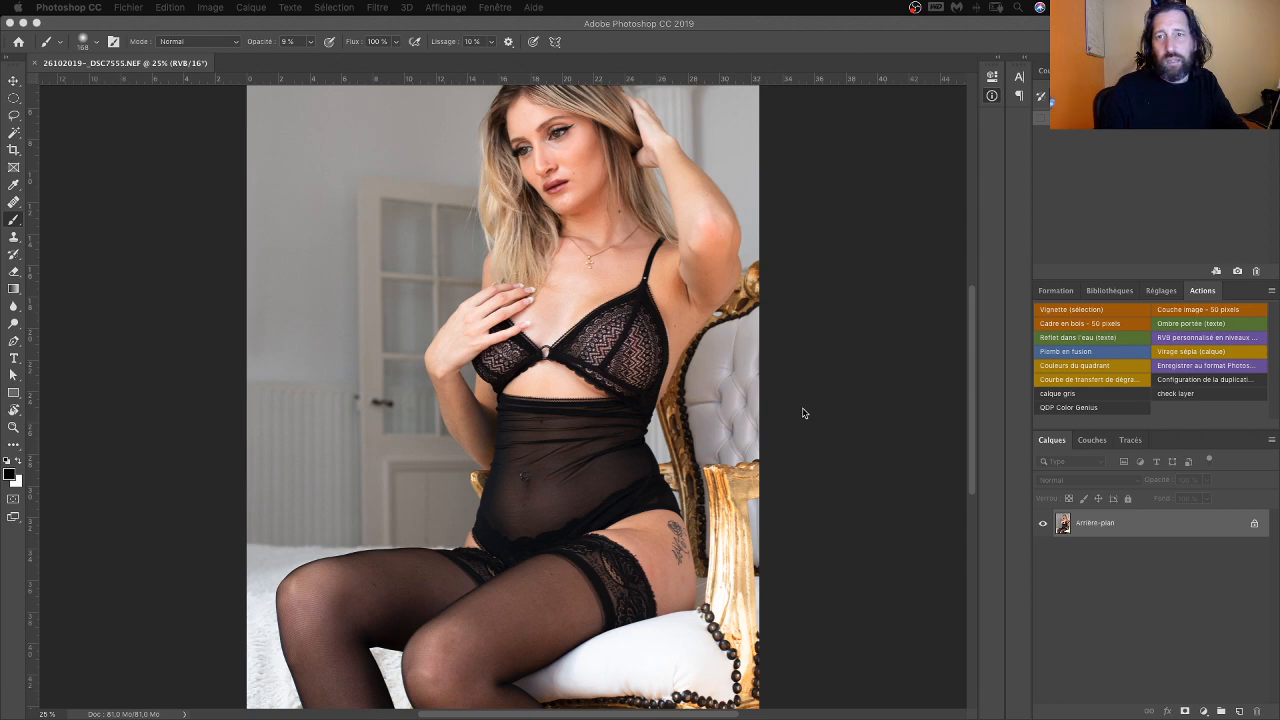
{"action": "left_click", "coordinate": [985, 303]}
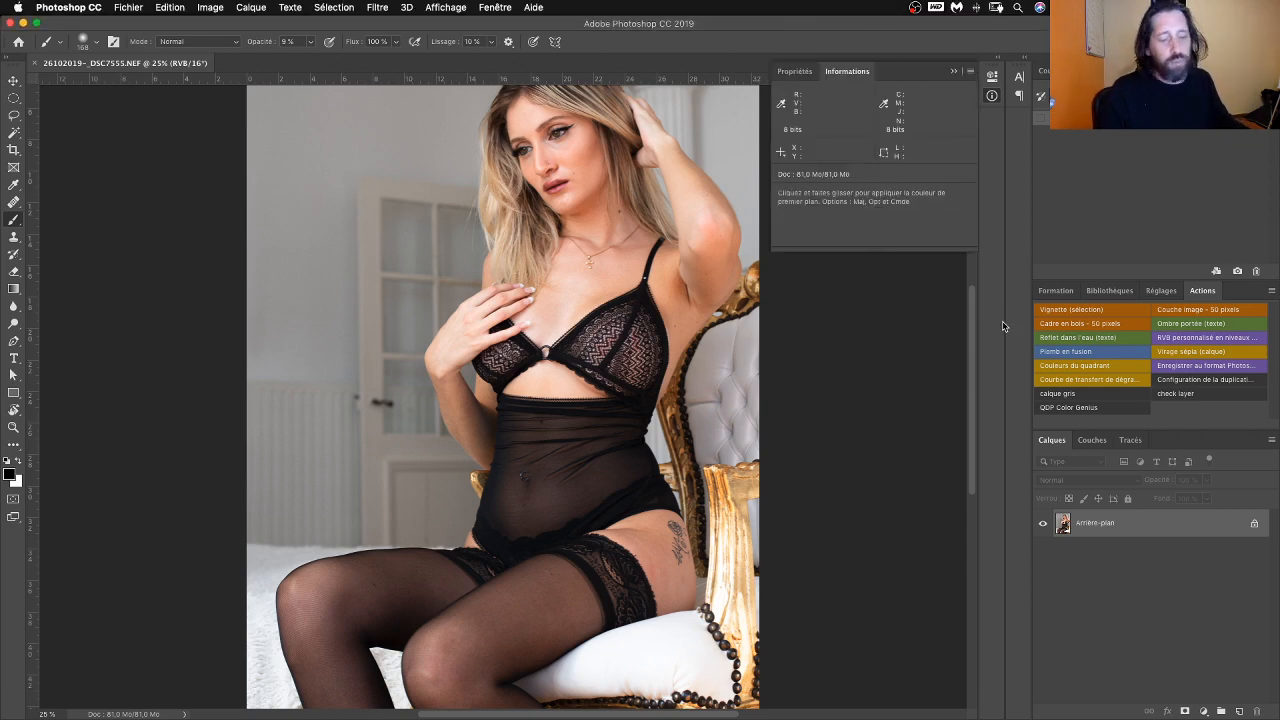
{"action": "key", "text": "super+plus"}
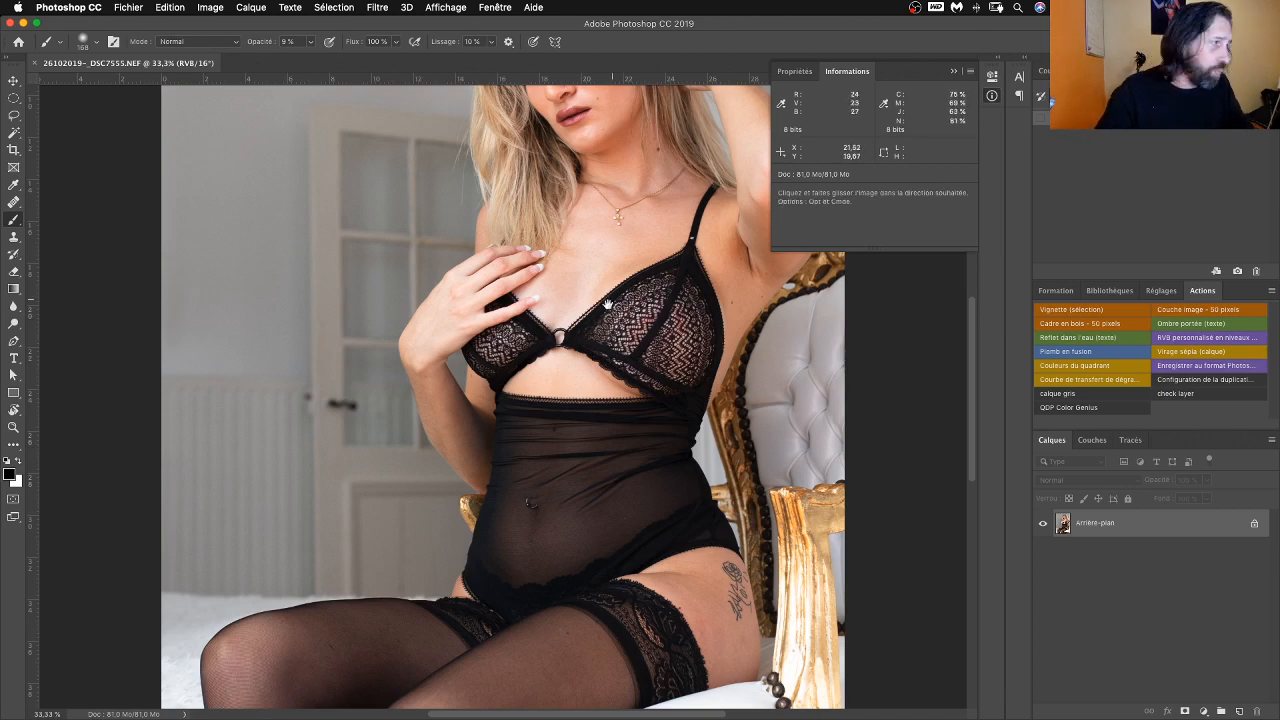
{"action": "mouse_move", "coordinate": [605, 308]}
{"action": "left_mouse_down"}
{"action": "mouse_move", "coordinate": [585, 340]}
{"action": "mouse_move", "coordinate": [670, 358]}
{"action": "mouse_move", "coordinate": [637, 373]}
{"action": "left_mouse_up"}
{"action": "left_click", "coordinate": [954, 72]}
{"action": "scroll", "coordinate": [660, 294], "scroll_direction": "down", "scroll_amount": 5}
{"action": "scroll", "coordinate": [660, 294], "scroll_direction": "left", "scroll_amount": 2}
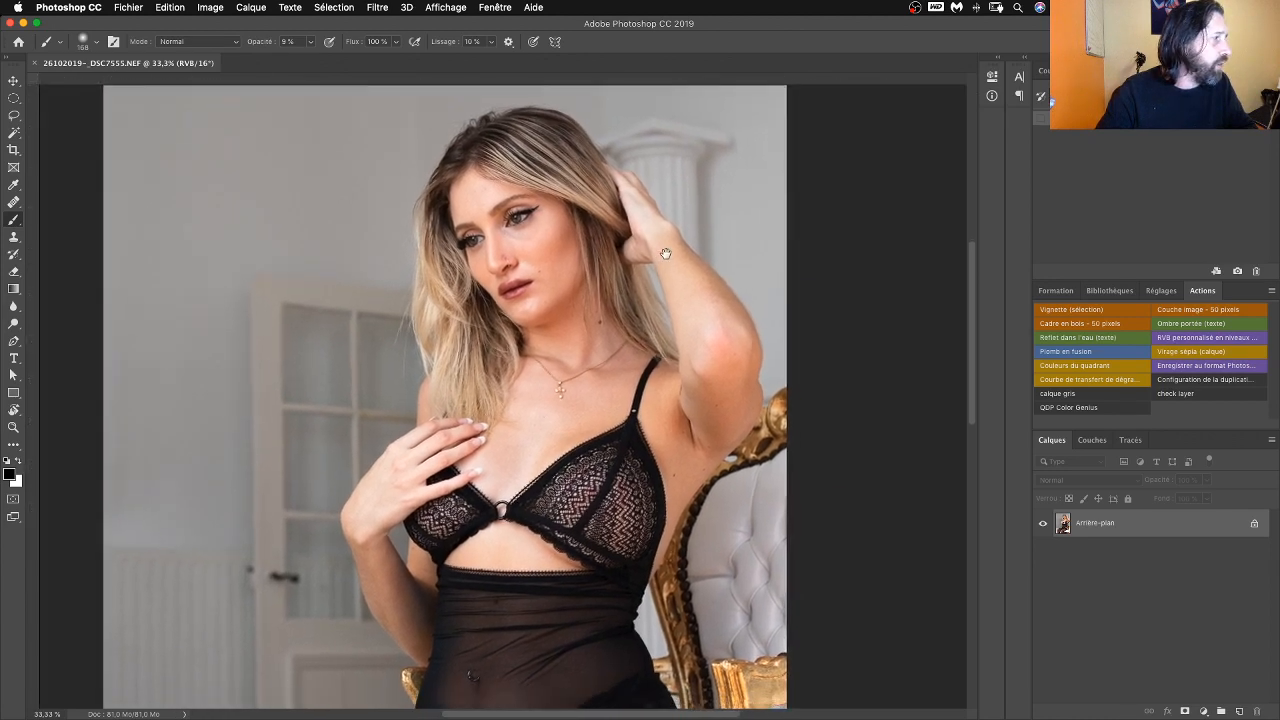
{"action": "scroll", "coordinate": [624, 283], "scroll_direction": "down", "scroll_amount": 8}
{"action": "scroll", "coordinate": [640, 280], "scroll_direction": "left", "scroll_amount": 2}
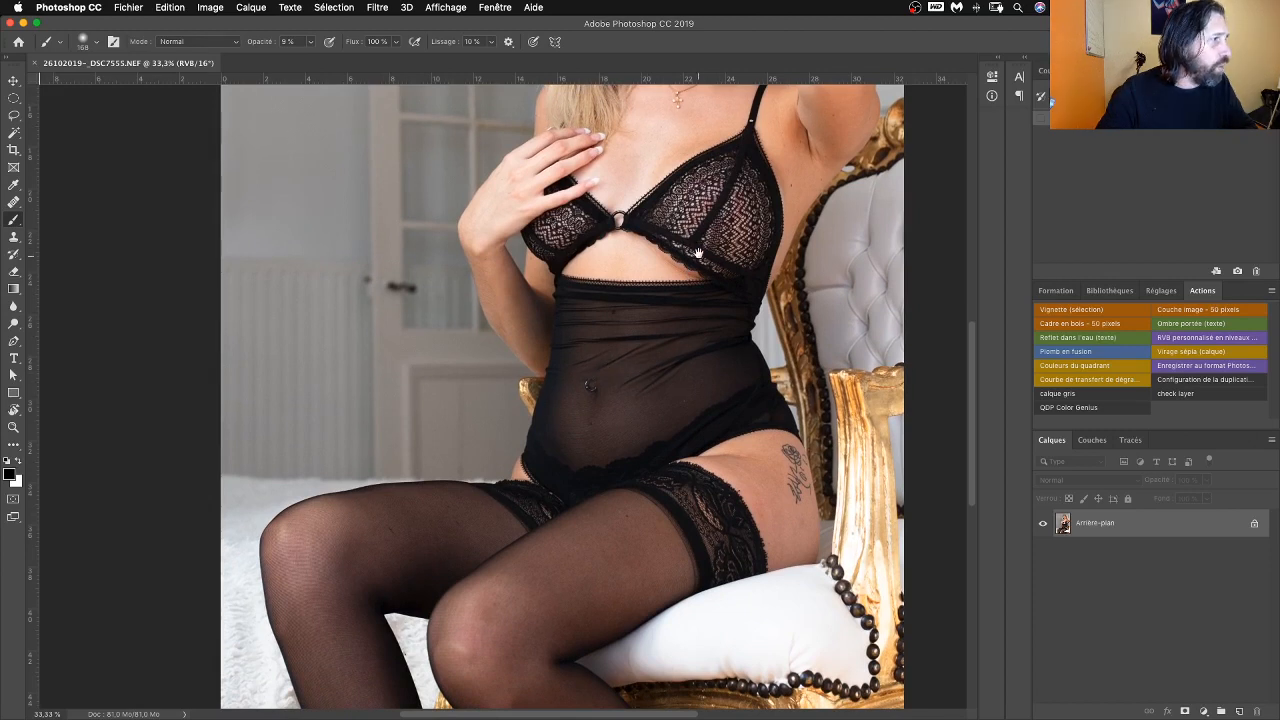
{"action": "scroll", "coordinate": [700, 285], "scroll_direction": "up", "scroll_amount": 1}
{"action": "scroll", "coordinate": [700, 285], "scroll_direction": "right", "scroll_amount": 1}
{"action": "key", "text": "super+r"}
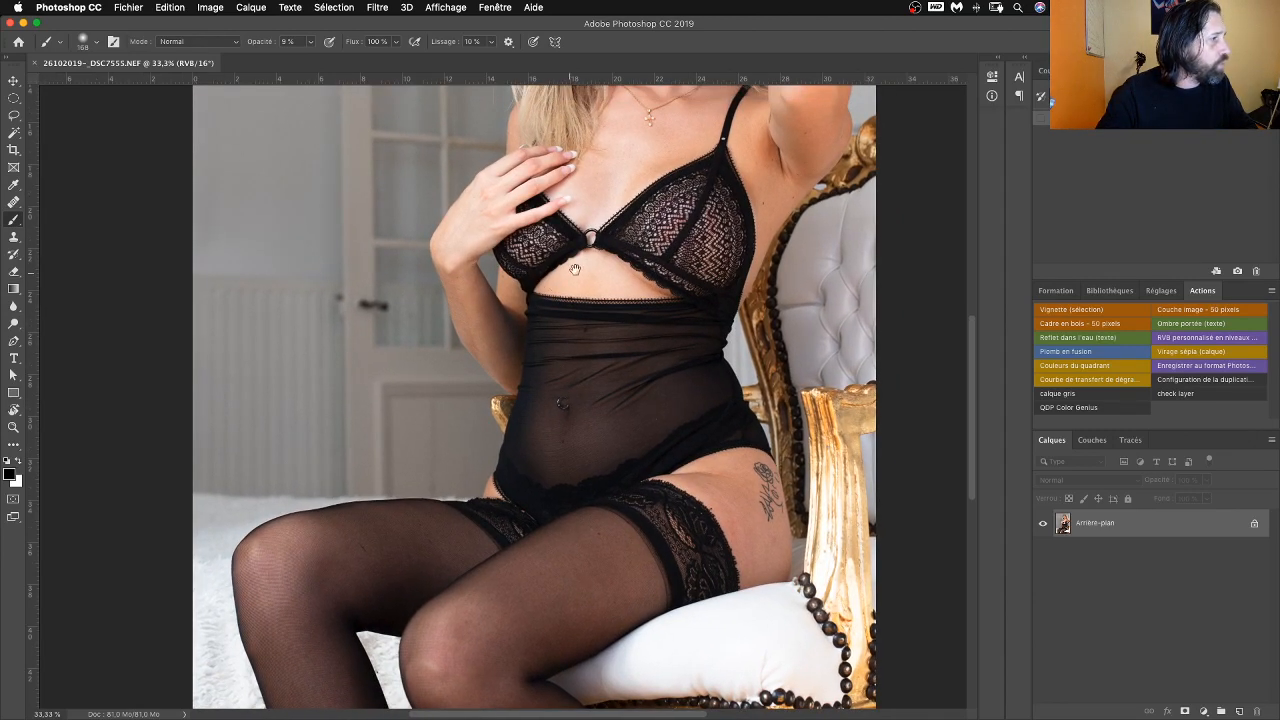
{"action": "left_click_drag", "start_coordinate": [693, 275], "coordinate": [649, 305]}
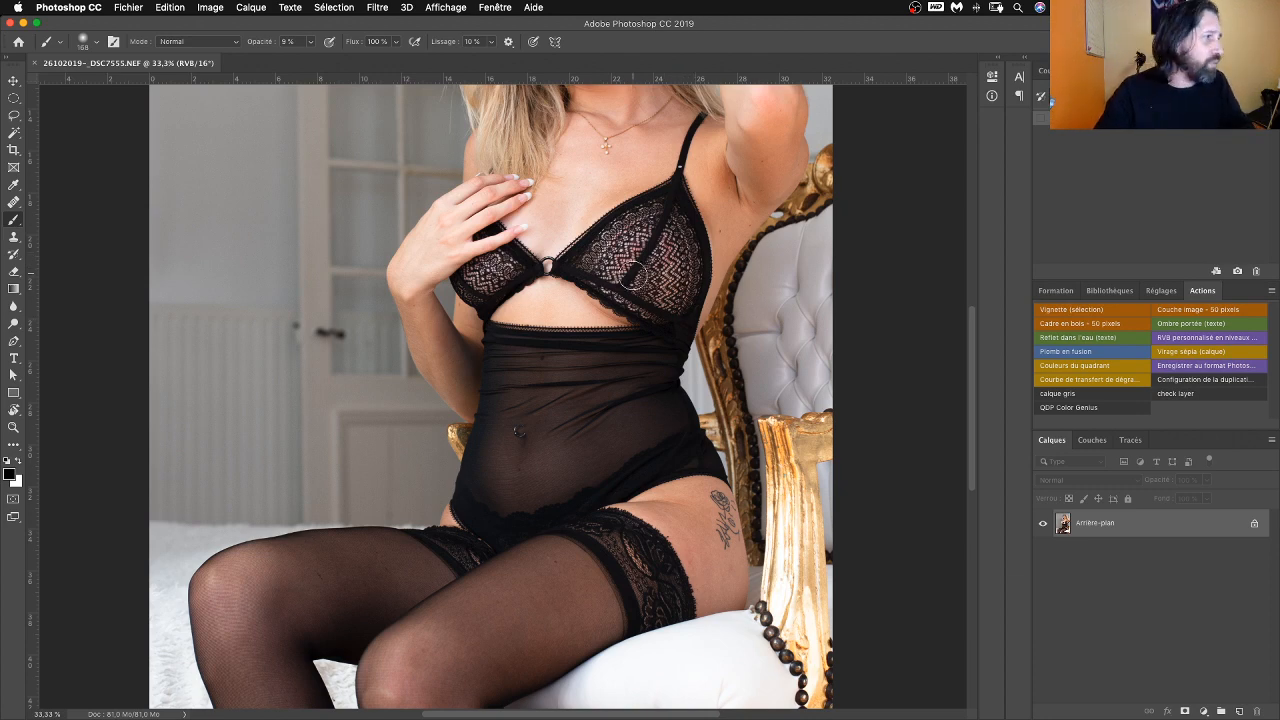
{"action": "left_click_drag", "start_coordinate": [653, 300], "coordinate": [669, 251]}
{"action": "key", "text": "super+r"}
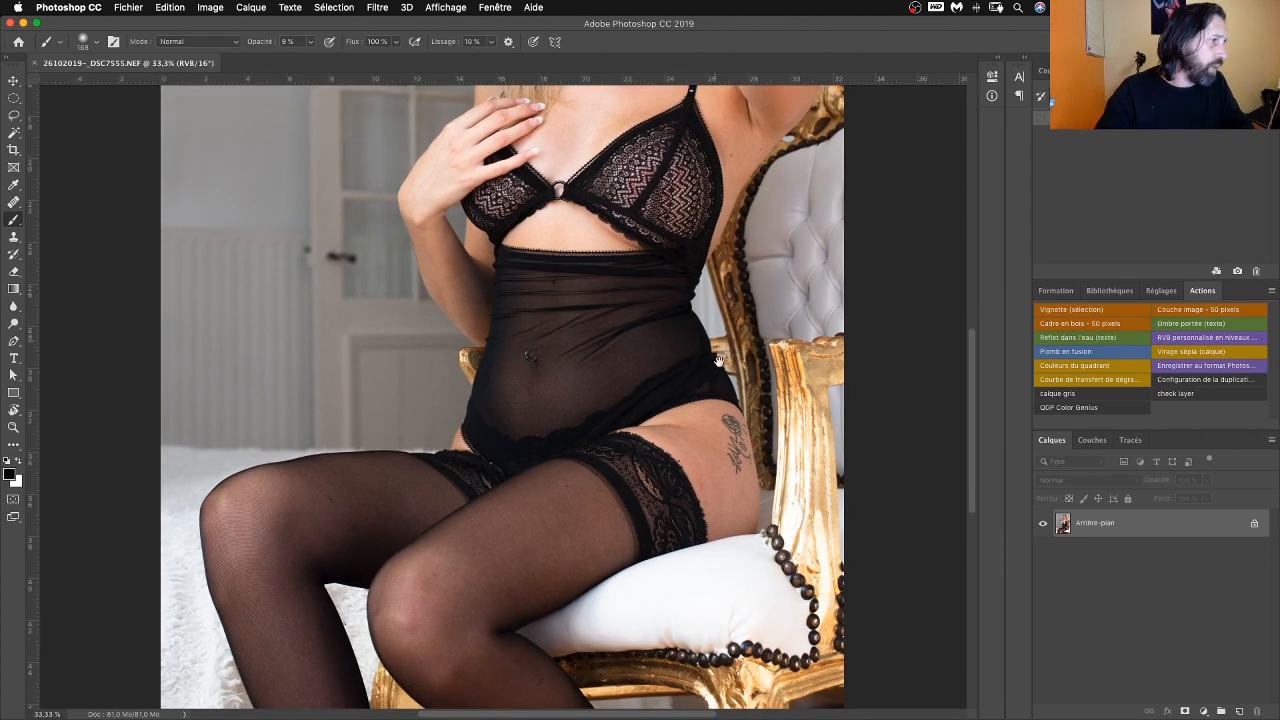
{"action": "left_click_drag", "start_coordinate": [577, 515], "coordinate": [669, 422]}
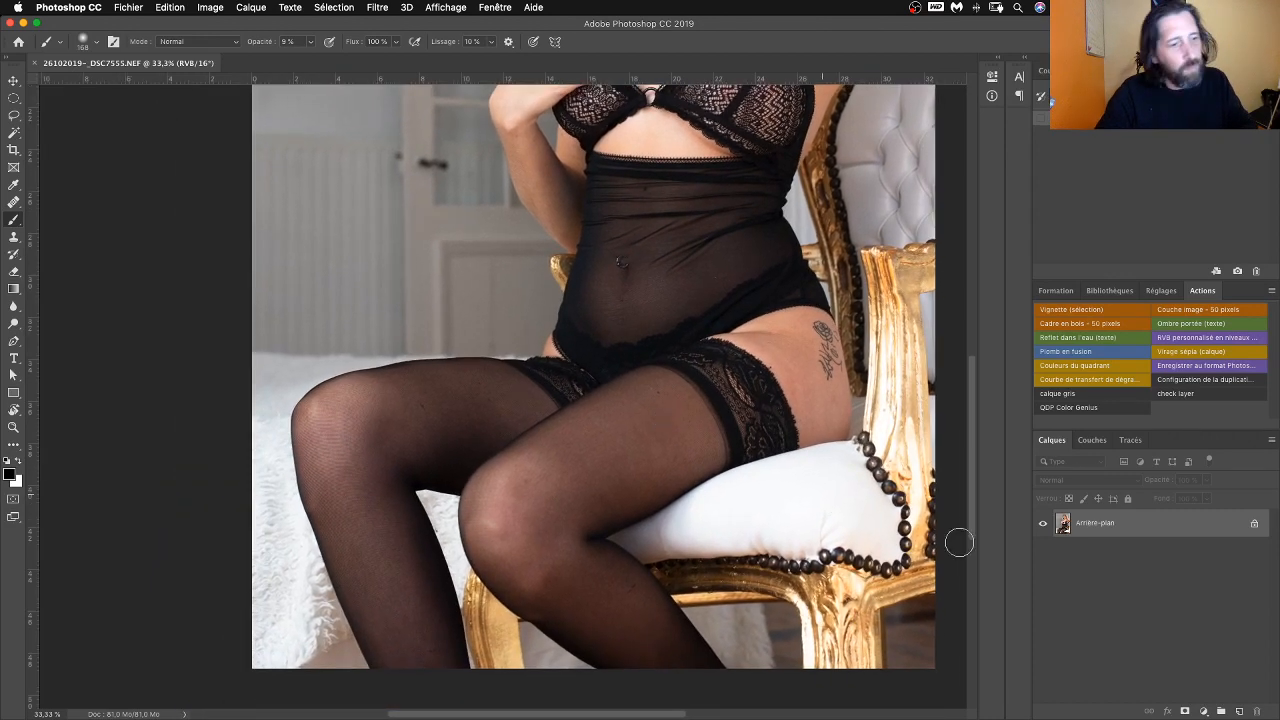
Step: Add an empty layer above Arrière-plan and heal the small marks on the farther thigh's stocking with the Healing Brush
{"action": "left_click", "coordinate": [1239, 711]}
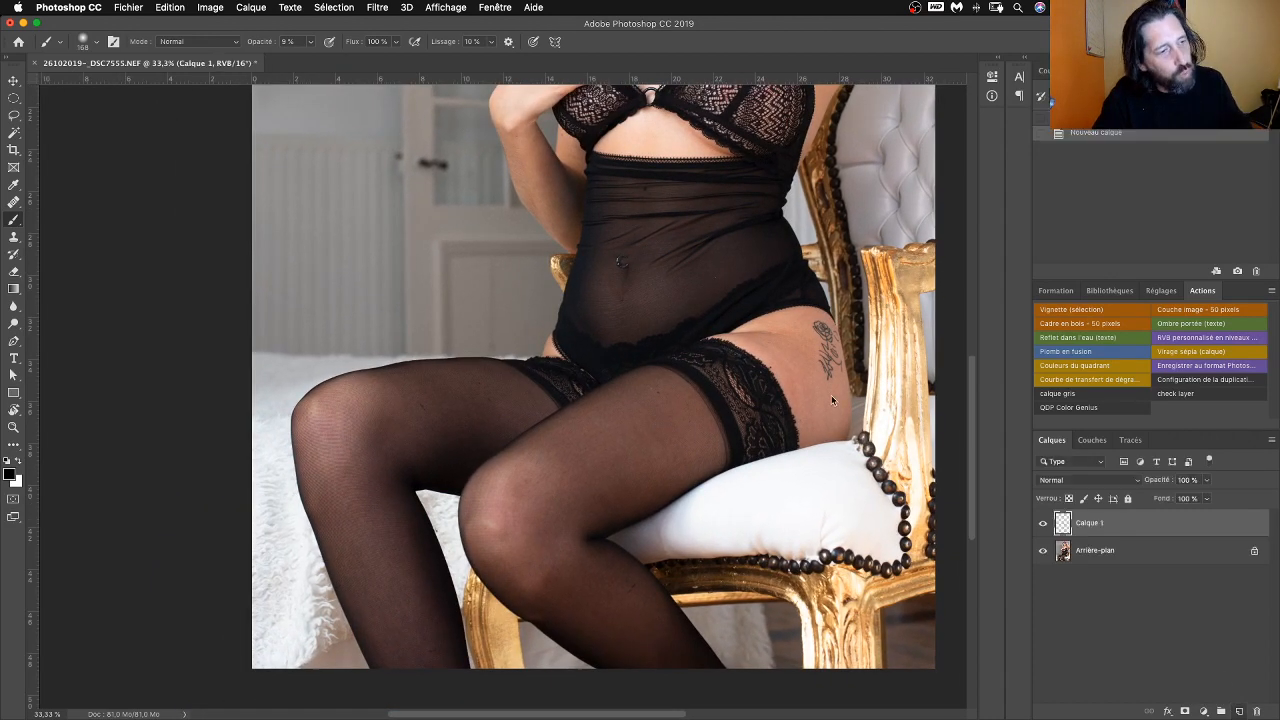
{"action": "left_click", "coordinate": [13, 202]}
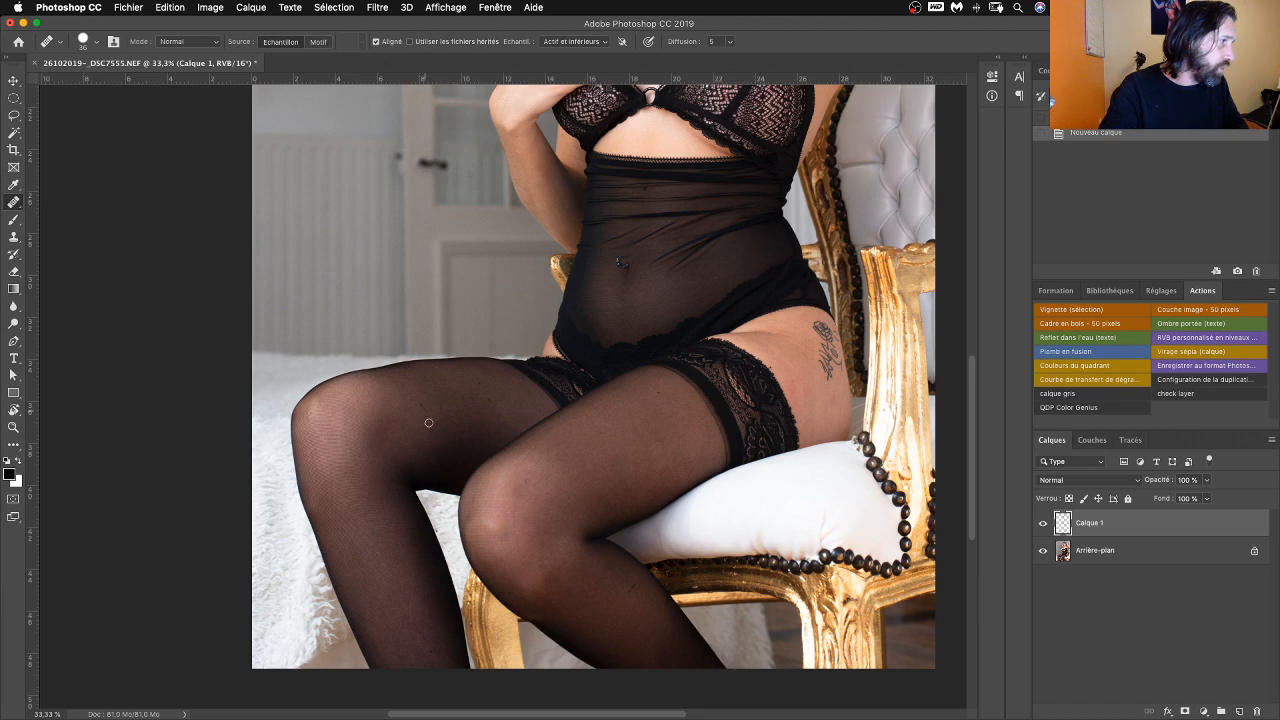
{"action": "left_click_drag", "start_coordinate": [428, 423], "coordinate": [418, 409]}
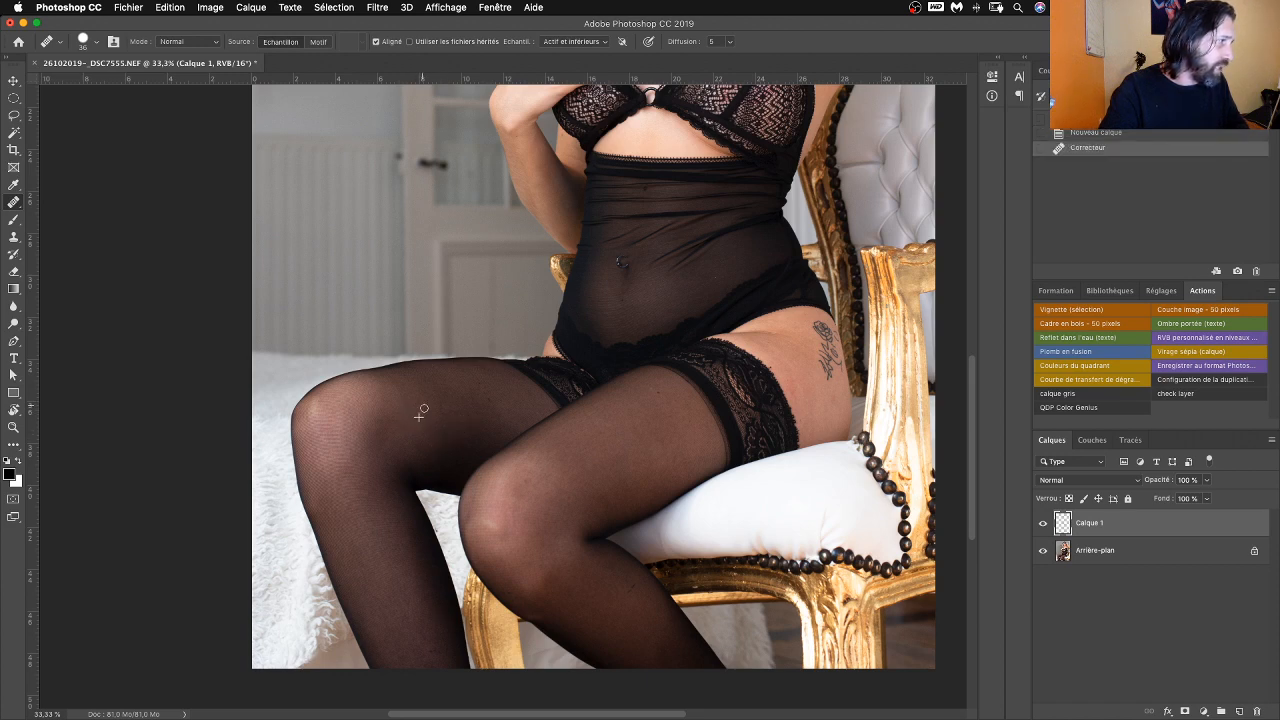
{"action": "left_click", "coordinate": [424, 412]}
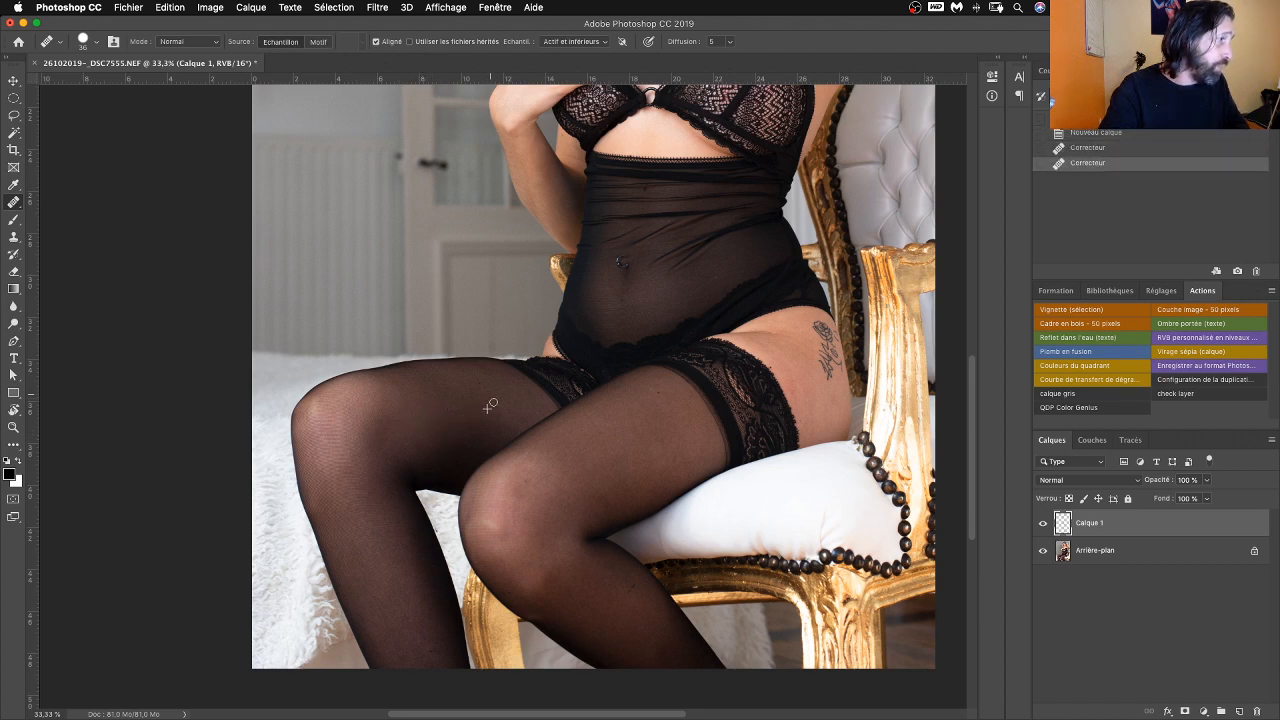
Step: Heal the remaining small specks on the stockings of the nearer and farther thighs
{"action": "left_click", "coordinate": [604, 421]}
{"action": "left_click", "coordinate": [648, 388]}
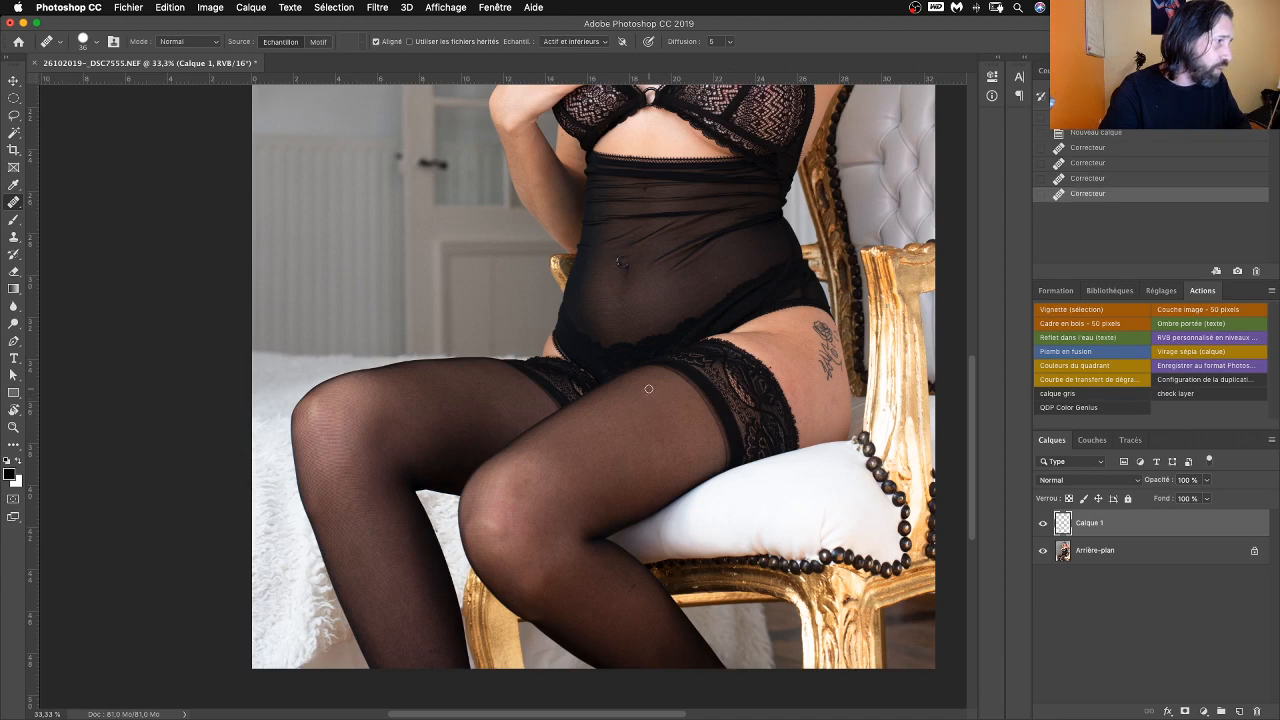
{"action": "left_click", "coordinate": [649, 395]}
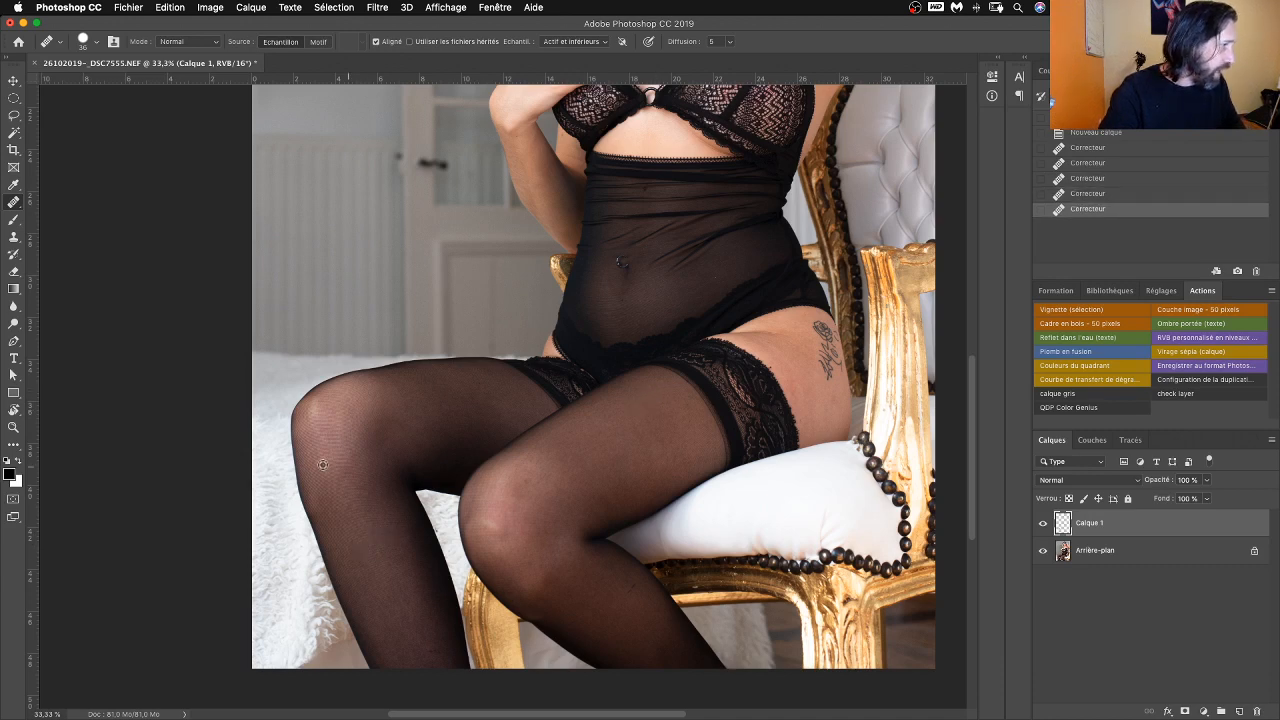
{"action": "left_click", "coordinate": [479, 386]}
{"action": "left_click", "coordinate": [474, 420]}
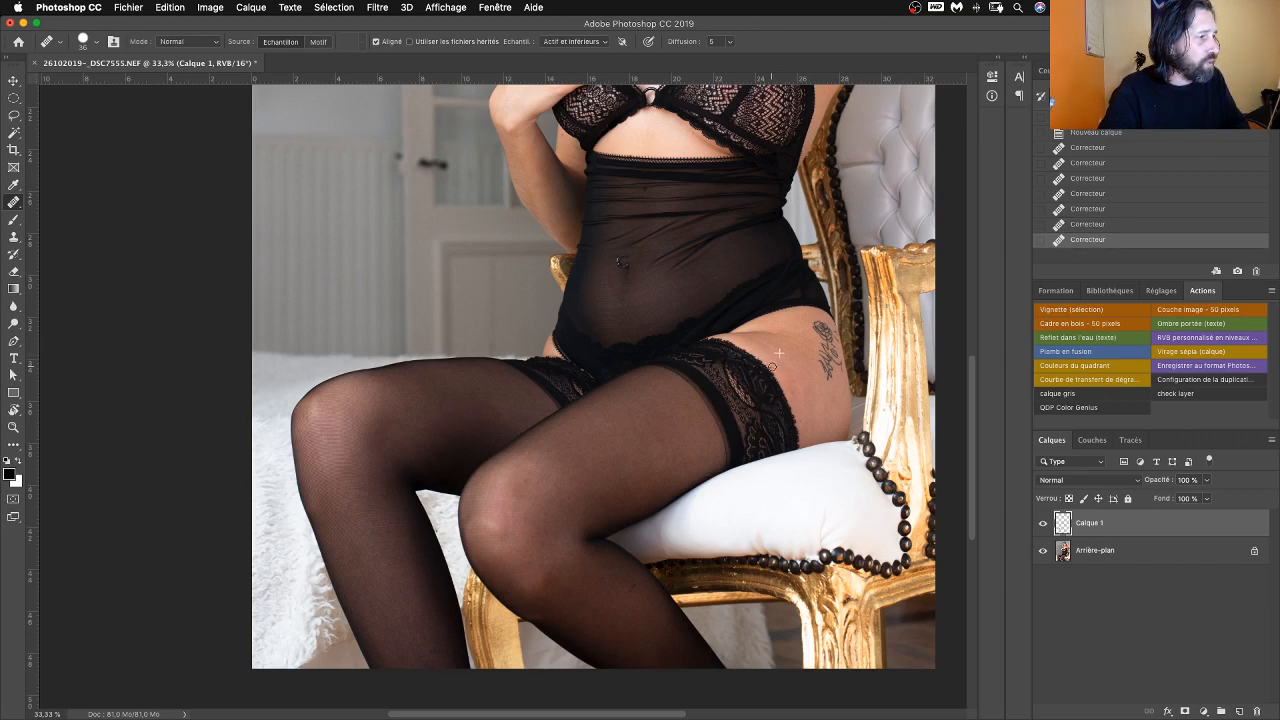
Step: Heal the skin blemishes on the bare hip between the stocking's lace band and the tattoo
{"action": "left_click", "coordinate": [771, 367]}
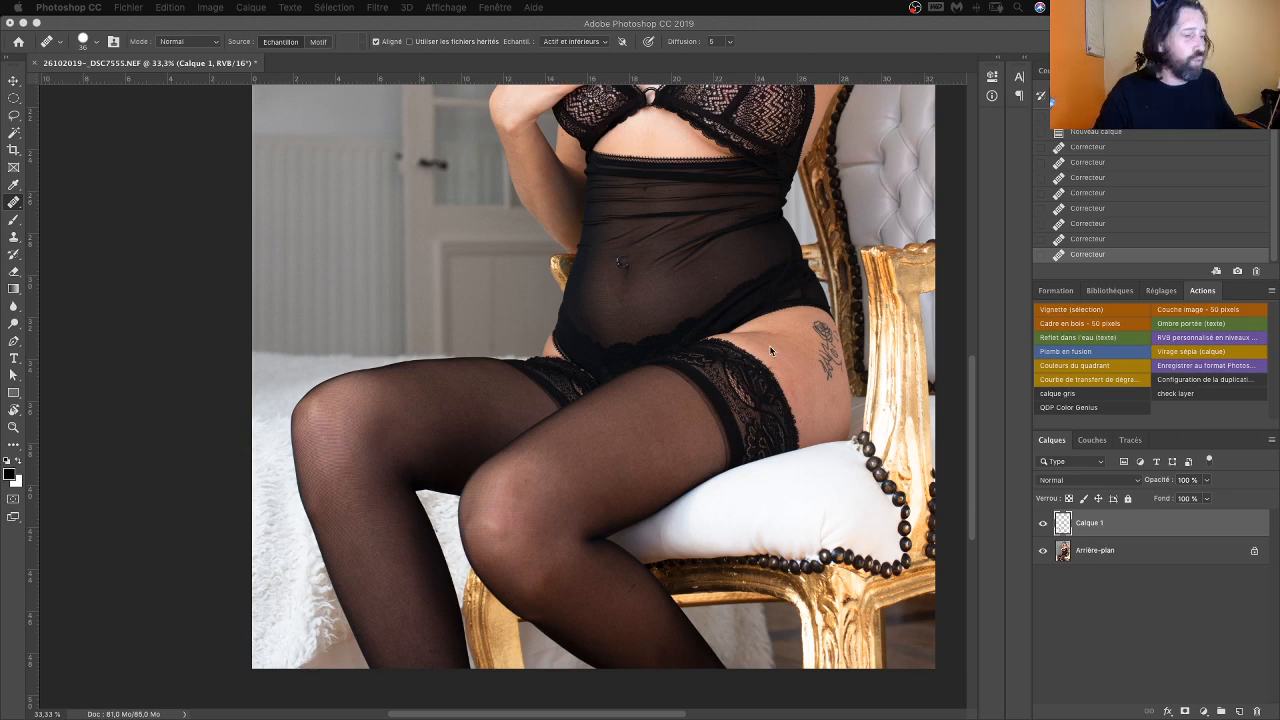
{"action": "left_click", "coordinate": [705, 273]}
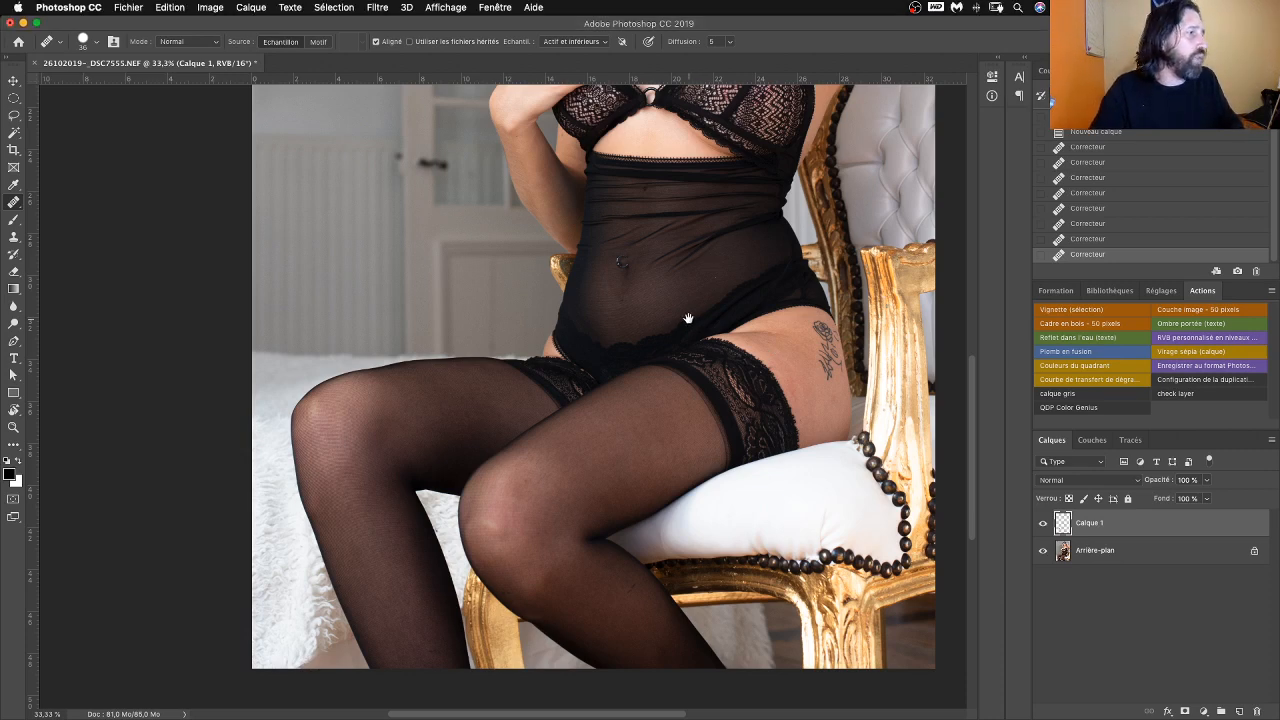
{"action": "left_click_drag", "start_coordinate": [715, 260], "coordinate": [686, 350]}
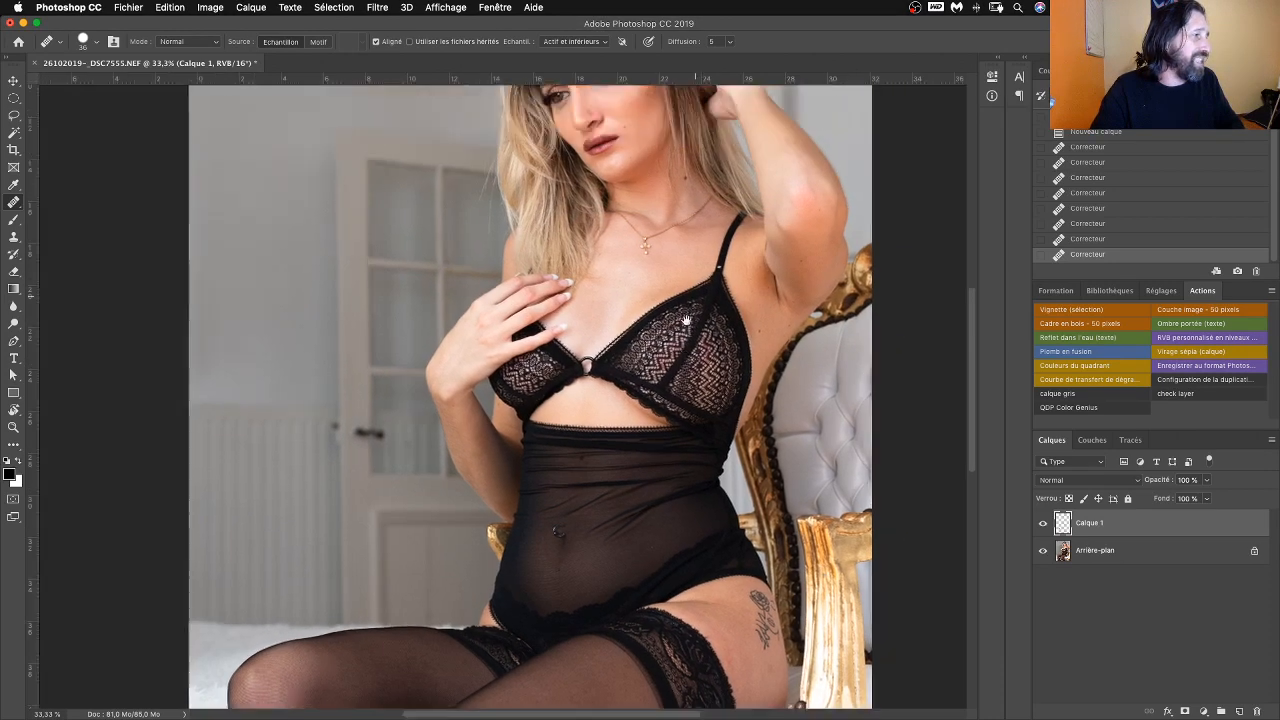
{"action": "key", "text": "super+r"}
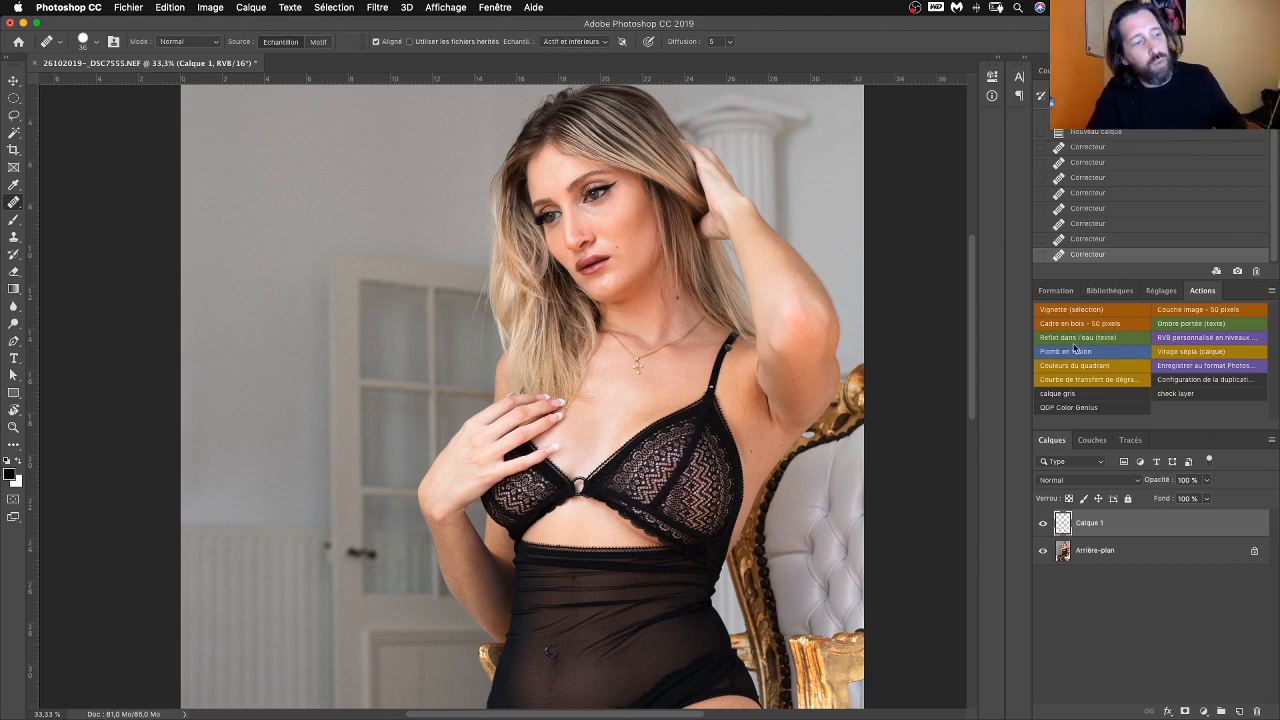
{"action": "scroll", "coordinate": [578, 437], "scroll_direction": "down", "scroll_amount": 10}
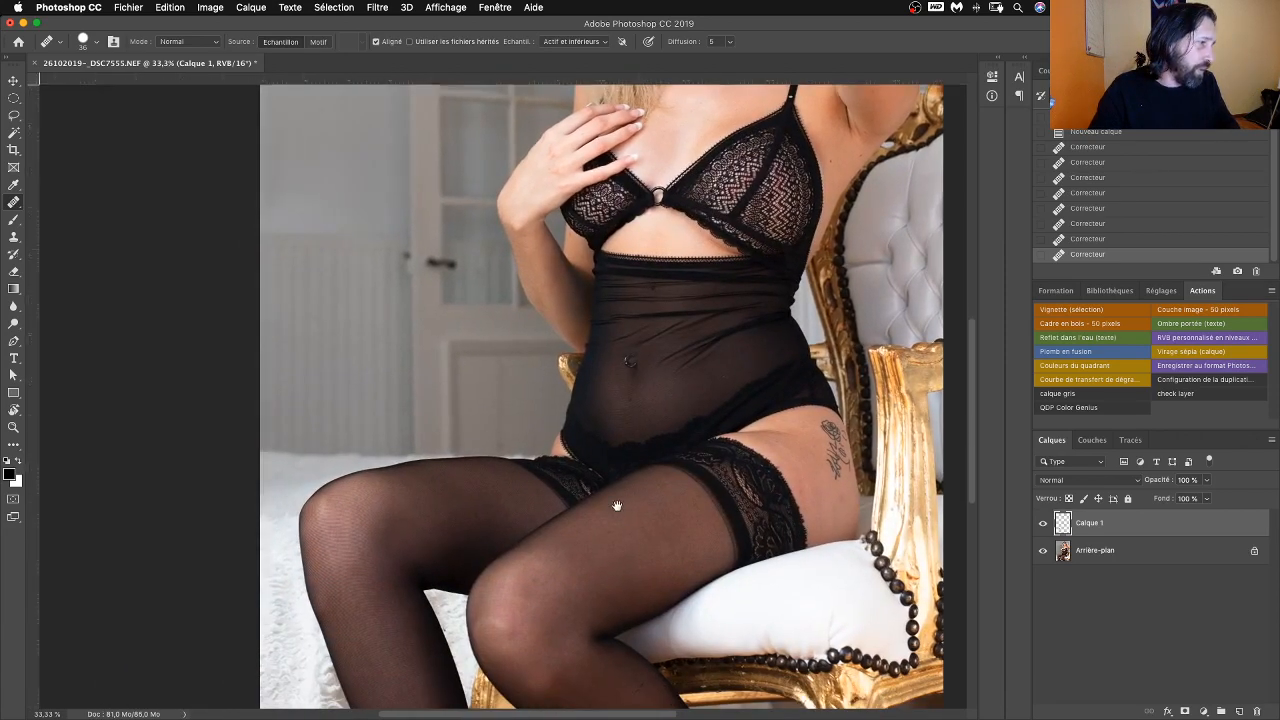
{"action": "mouse_move", "coordinate": [617, 505]}
{"action": "left_mouse_down"}
{"action": "mouse_move", "coordinate": [586, 426]}
{"action": "mouse_move", "coordinate": [491, 491]}
{"action": "mouse_move", "coordinate": [349, 506]}
{"action": "left_mouse_up"}
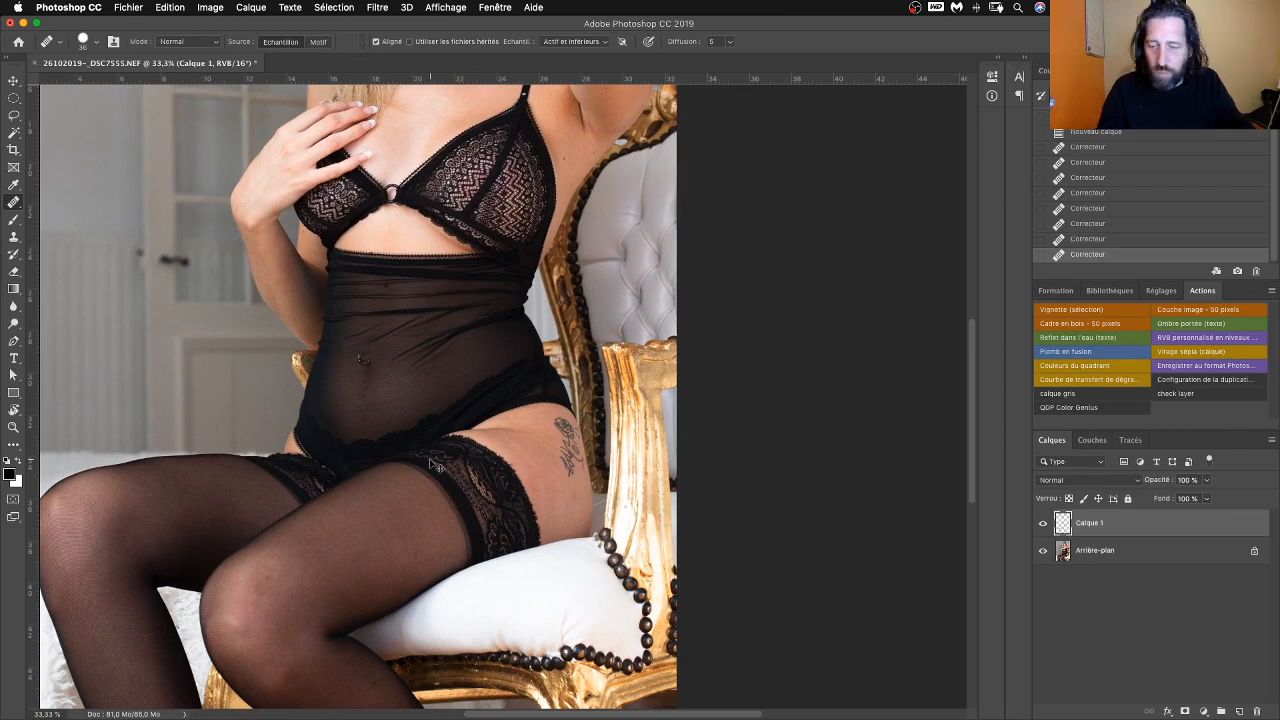
{"action": "key", "text": "super+plus"}
{"action": "key", "text": "super+plus"}
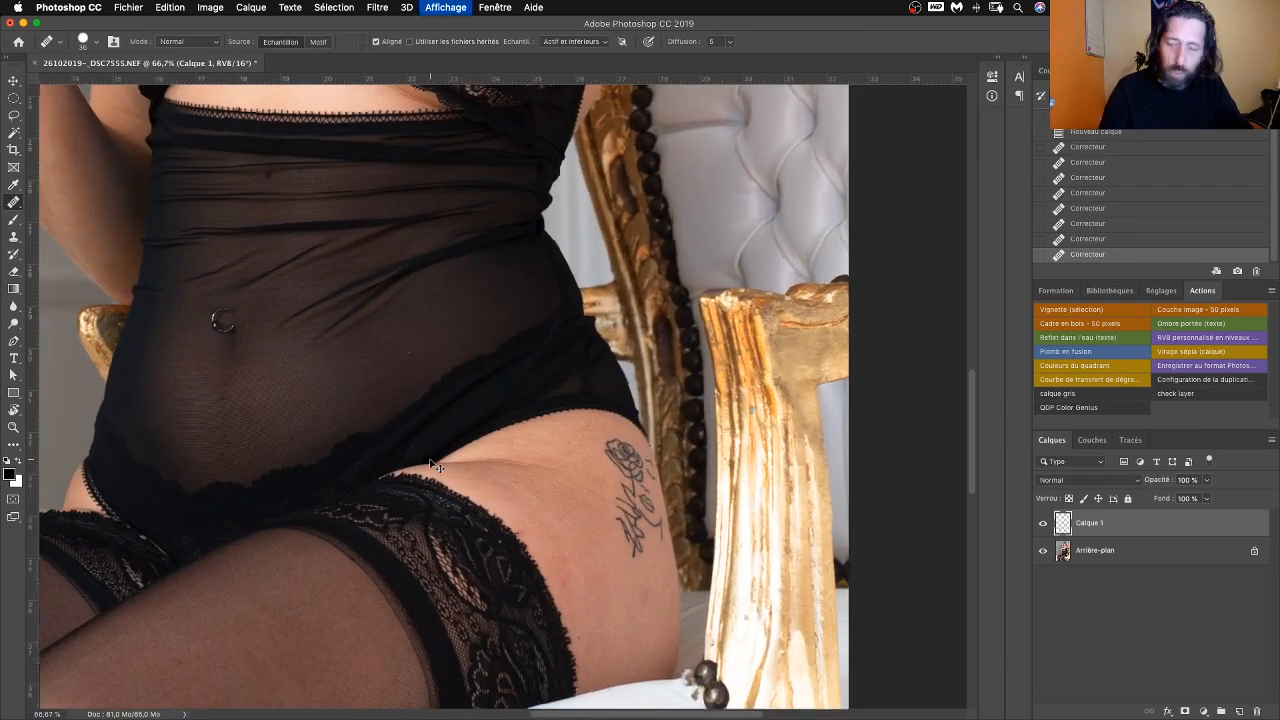
{"action": "key", "text": "super+plus"}
{"action": "mouse_move", "coordinate": [600, 537]}
{"action": "left_mouse_down"}
{"action": "mouse_move", "coordinate": [590, 419]}
{"action": "mouse_move", "coordinate": [632, 377]}
{"action": "left_mouse_up"}
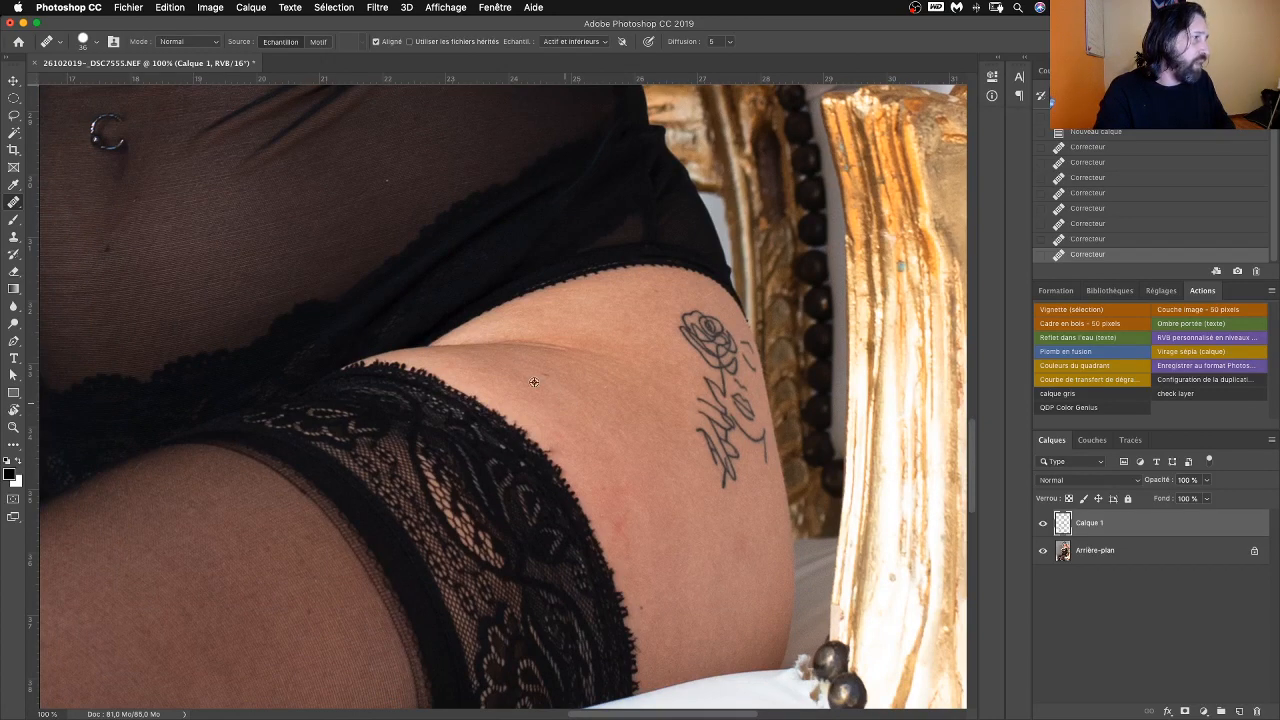
{"action": "left_click_drag", "start_coordinate": [547, 375], "coordinate": [551, 379]}
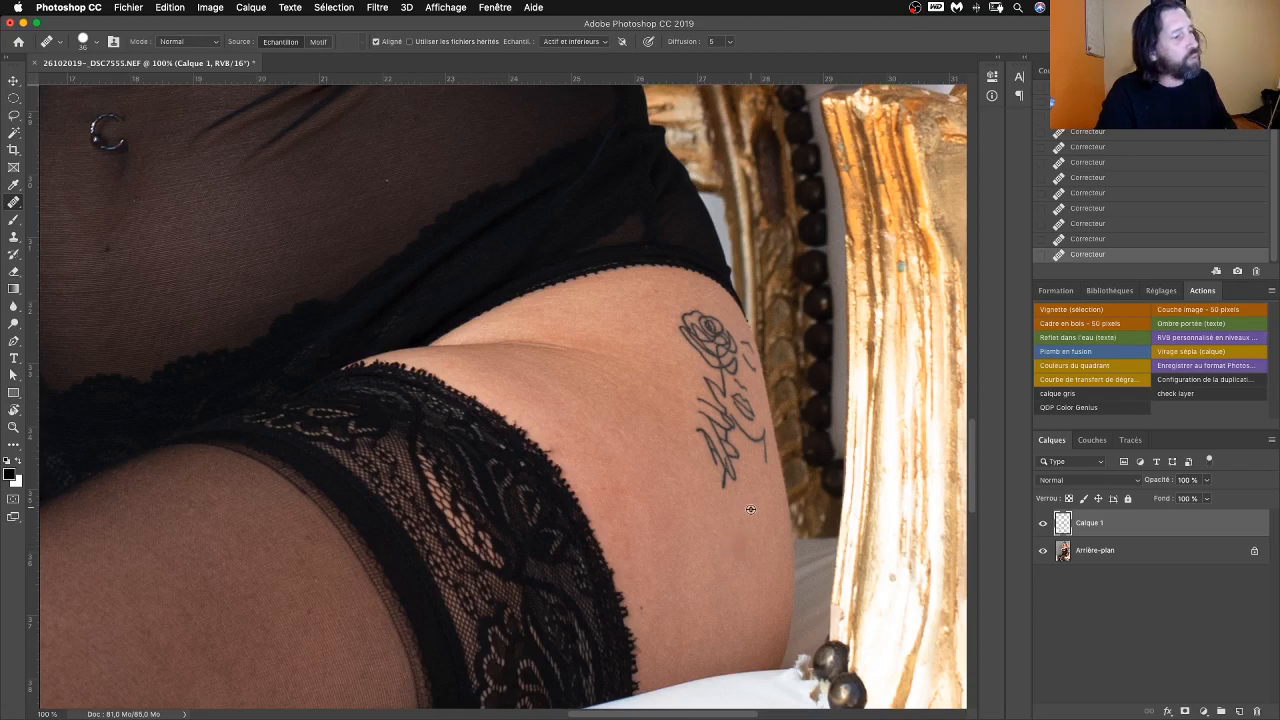
{"action": "left_click_drag", "start_coordinate": [737, 546], "coordinate": [741, 540]}
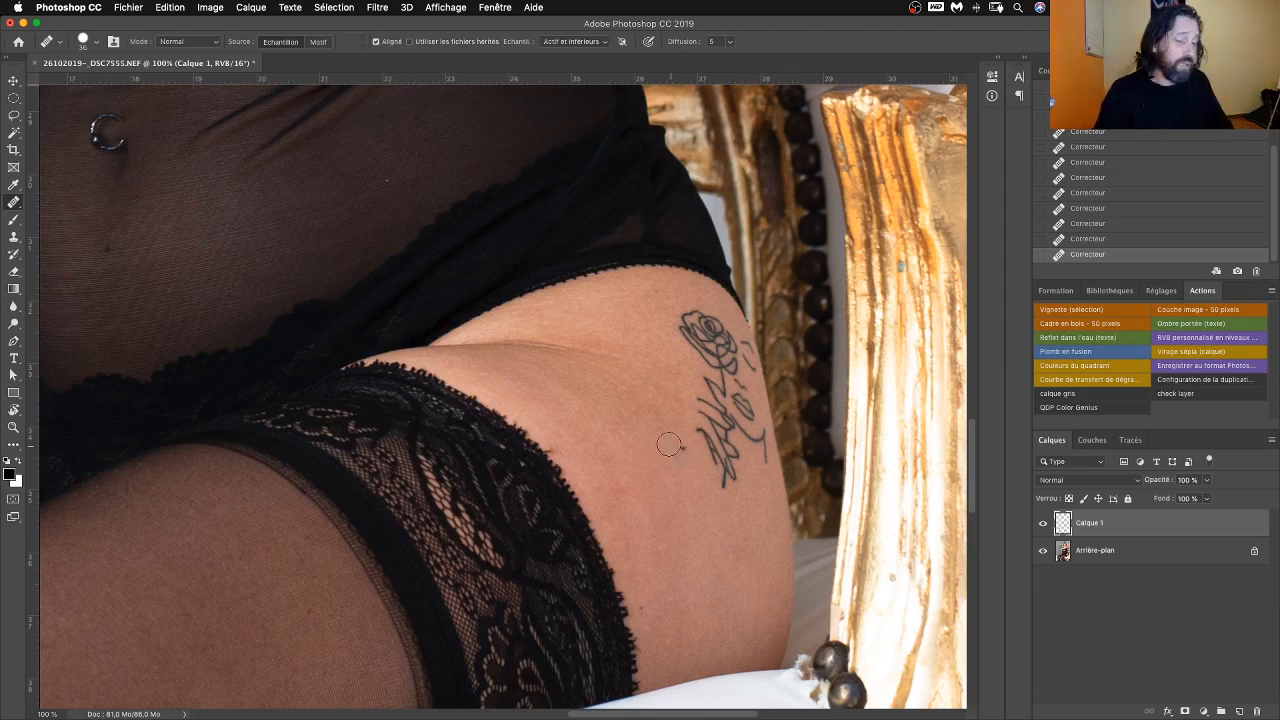
Step: Heal the small specks on the sheer fabric of the bodysuit around the navel piercing
{"action": "scroll", "coordinate": [611, 423], "scroll_direction": "left", "scroll_amount": 5}
{"action": "scroll", "coordinate": [611, 423], "scroll_direction": "up", "scroll_amount": 4}
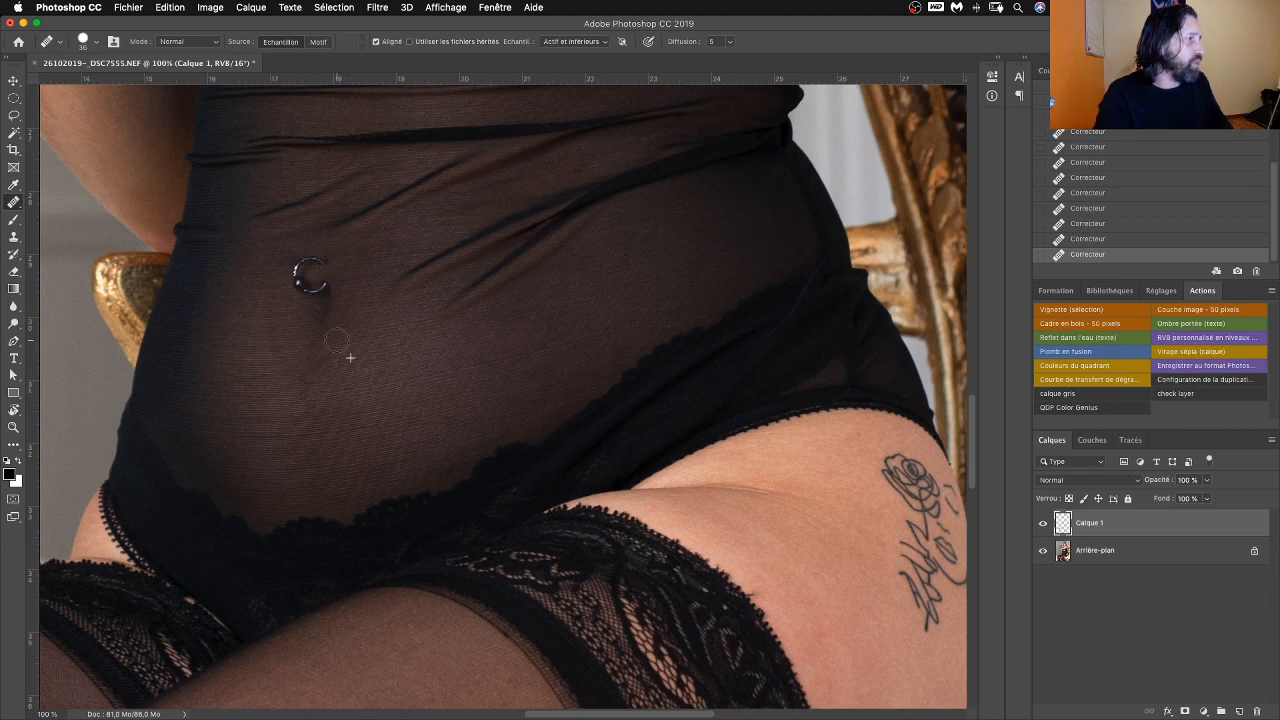
{"action": "left_click_drag", "start_coordinate": [477, 384], "coordinate": [362, 333]}
{"action": "scroll", "coordinate": [362, 333], "scroll_direction": "down", "scroll_amount": 5}
{"action": "scroll", "coordinate": [362, 333], "scroll_direction": "right", "scroll_amount": 3}
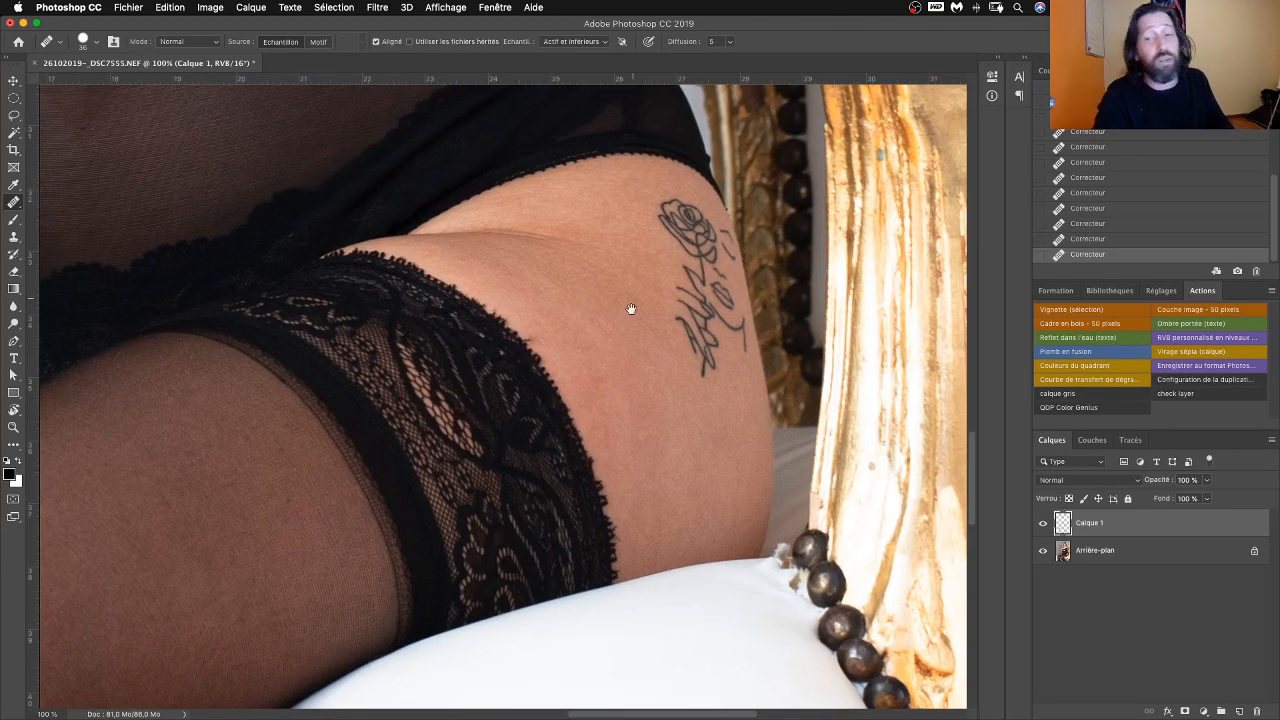
Step: Heal the dark mark on the sheer bodysuit just below its upper waistband
{"action": "scroll", "coordinate": [624, 287], "scroll_direction": "up", "scroll_amount": 10}
{"action": "scroll", "coordinate": [624, 287], "scroll_direction": "left", "scroll_amount": 3}
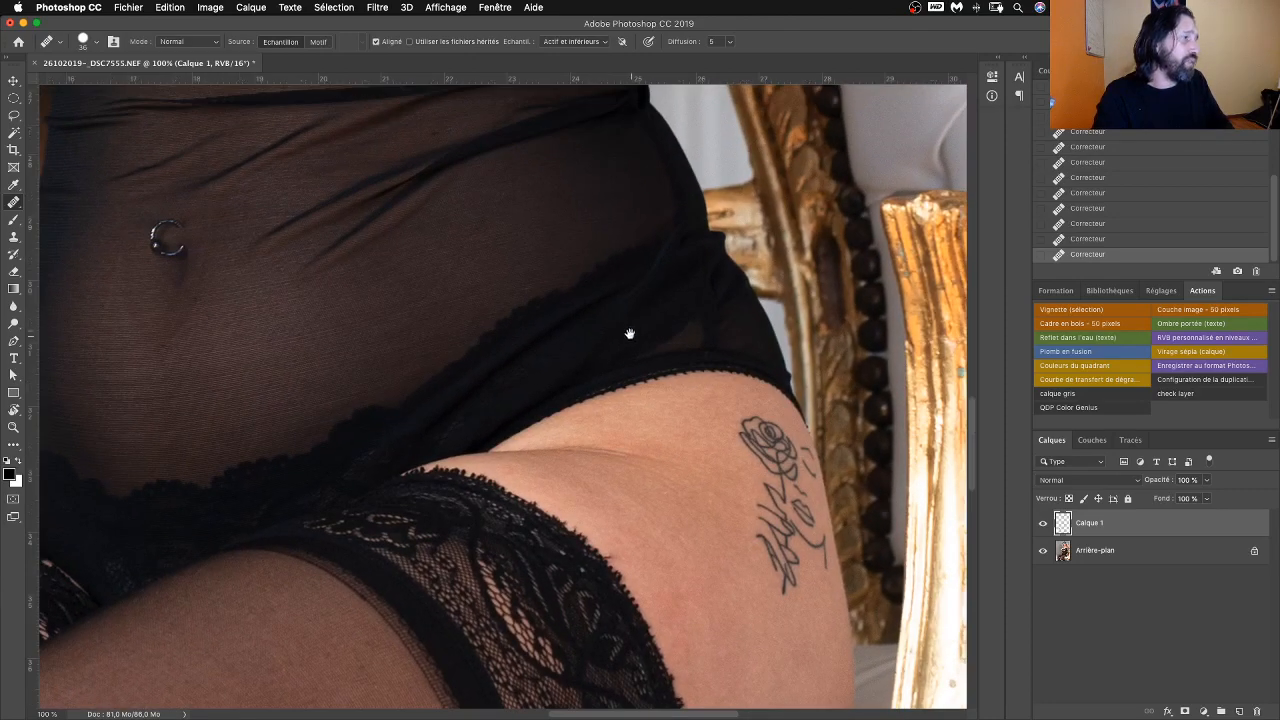
{"action": "scroll", "coordinate": [587, 351], "scroll_direction": "up", "scroll_amount": 3}
{"action": "scroll", "coordinate": [587, 351], "scroll_direction": "left", "scroll_amount": 1}
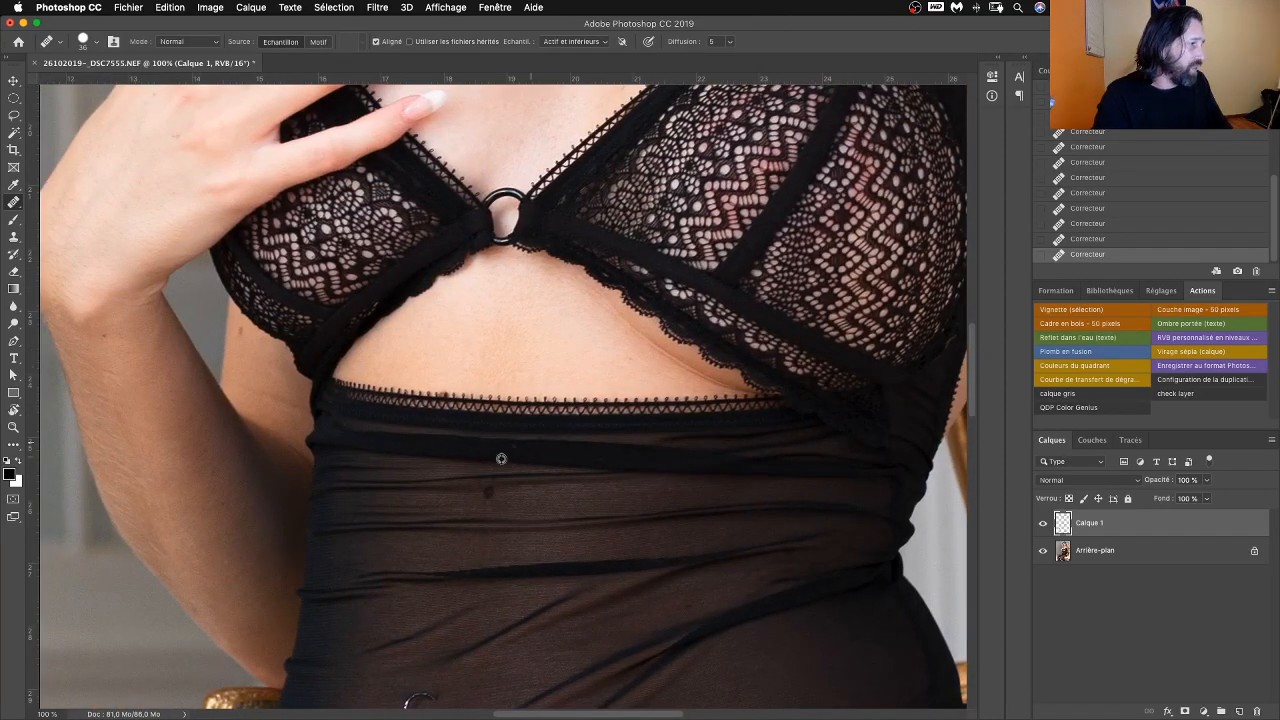
{"action": "left_click_drag", "start_coordinate": [483, 494], "coordinate": [491, 495]}
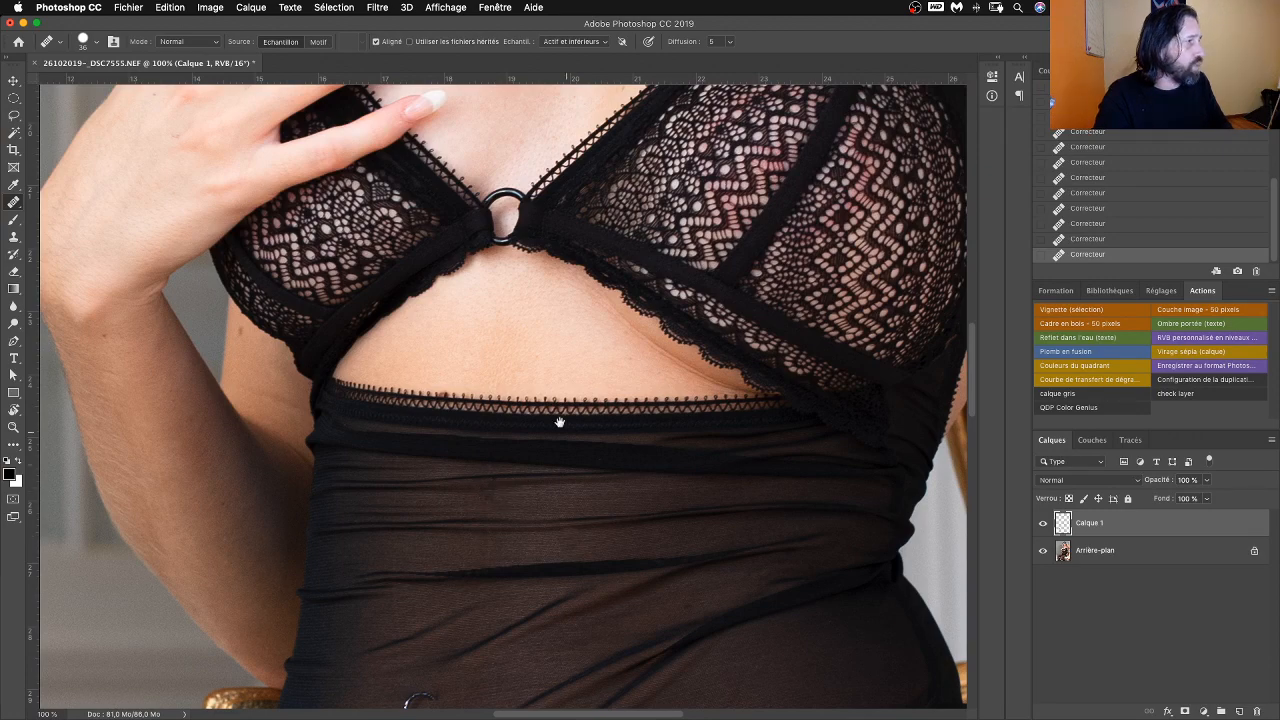
Step: Heal the small blemishes on the model's cheek and chin, sampling clean skin nearby
{"action": "left_click_drag", "start_coordinate": [539, 343], "coordinate": [552, 392]}
{"action": "mouse_move", "coordinate": [598, 250]}
{"action": "left_mouse_down"}
{"action": "mouse_move", "coordinate": [546, 454]}
{"action": "mouse_move", "coordinate": [527, 477]}
{"action": "left_mouse_up"}
{"action": "left_click_drag", "start_coordinate": [614, 346], "coordinate": [527, 483]}
{"action": "left_click_drag", "start_coordinate": [577, 408], "coordinate": [617, 533]}
{"action": "left_click_drag", "start_coordinate": [594, 388], "coordinate": [610, 472]}
{"action": "key", "text": "super+r"}
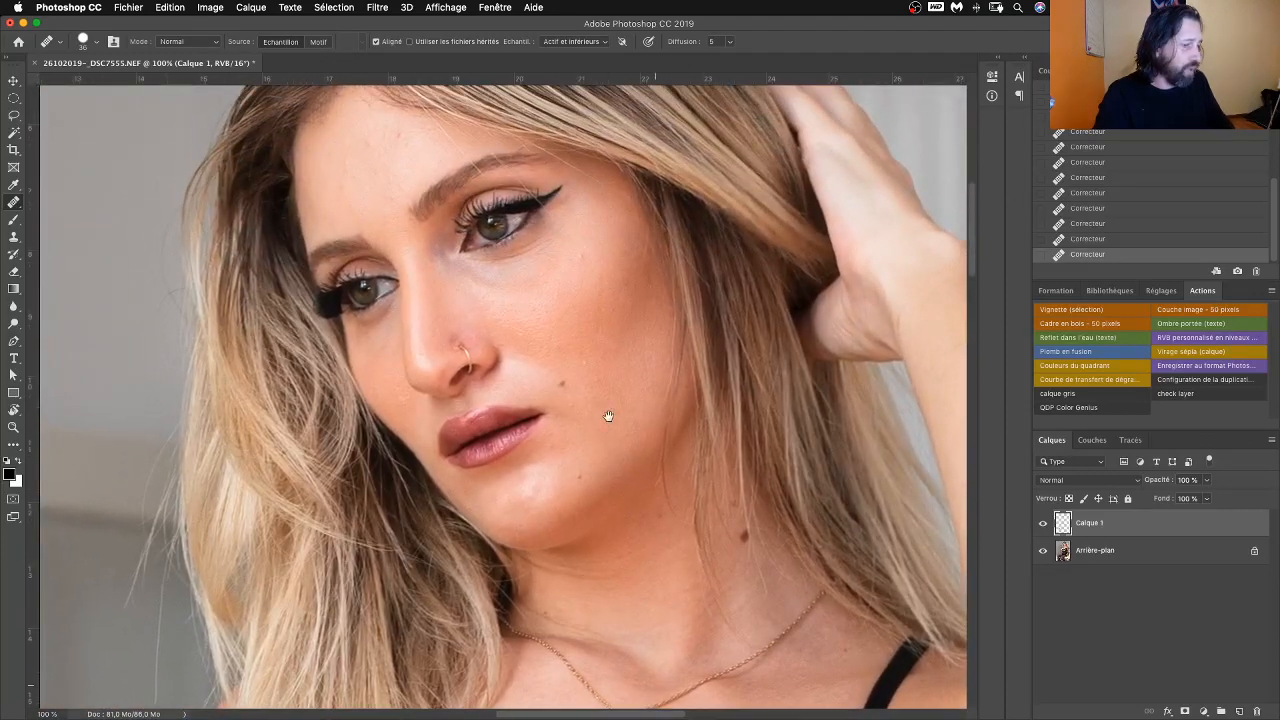
{"action": "left_click", "coordinate": [581, 314], "text": "alt"}
{"action": "mouse_move", "coordinate": [600, 281]}
{"action": "left_mouse_down"}
{"action": "mouse_move", "coordinate": [595, 325]}
{"action": "mouse_move", "coordinate": [598, 283]}
{"action": "mouse_move", "coordinate": [612, 320]}
{"action": "left_mouse_up"}
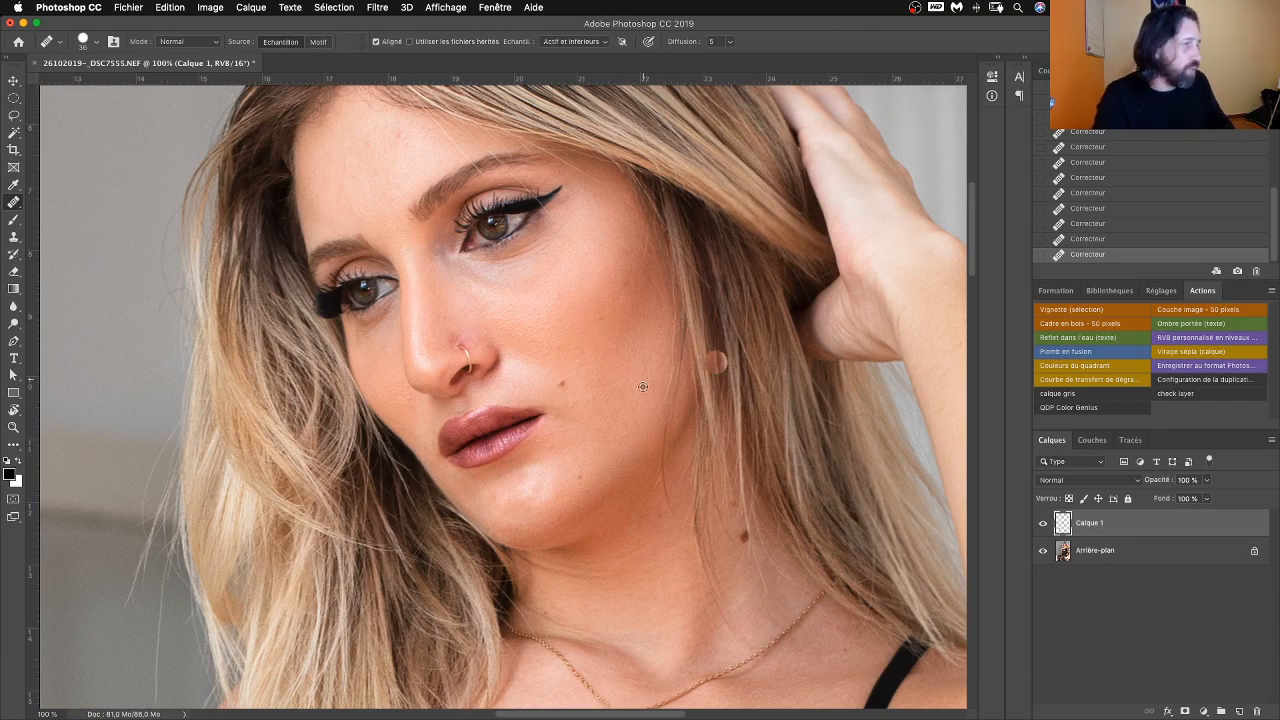
{"action": "left_click", "coordinate": [577, 427], "text": "alt"}
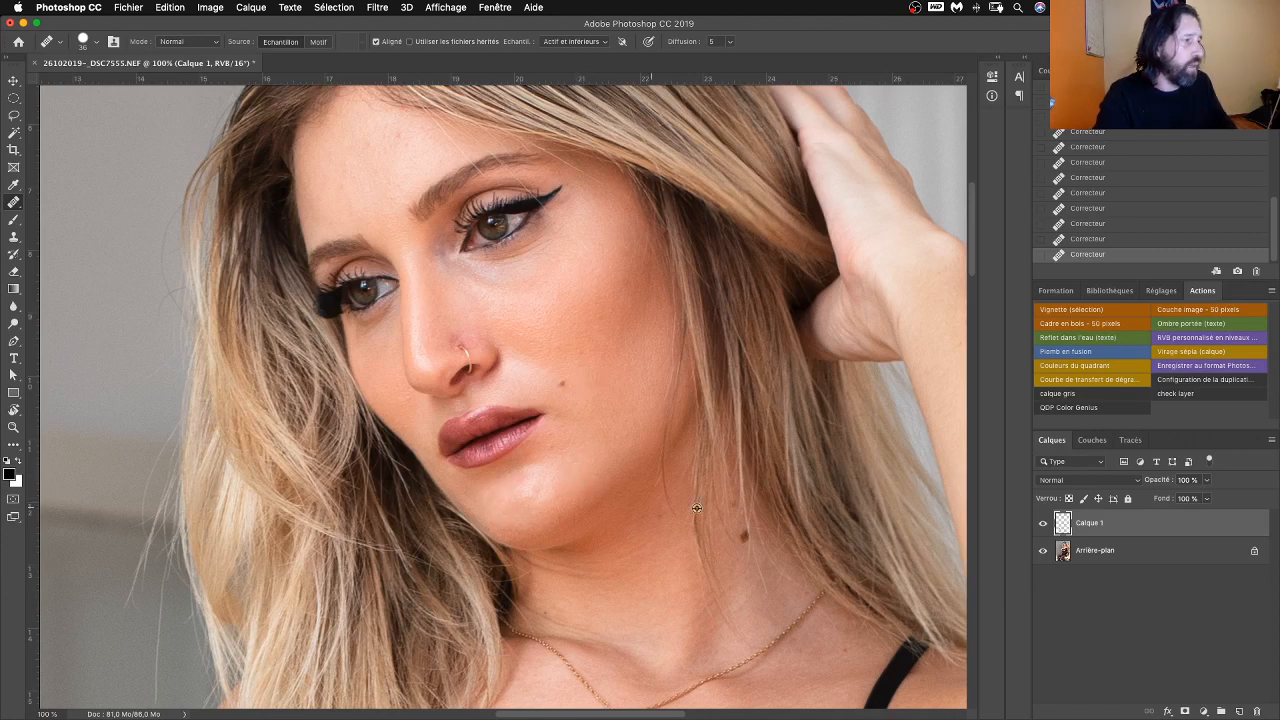
Step: Add a soft-light gray layer with the calque gris action and brush white over the chin and upper cheek to lighten them
{"action": "left_click", "coordinate": [1077, 397]}
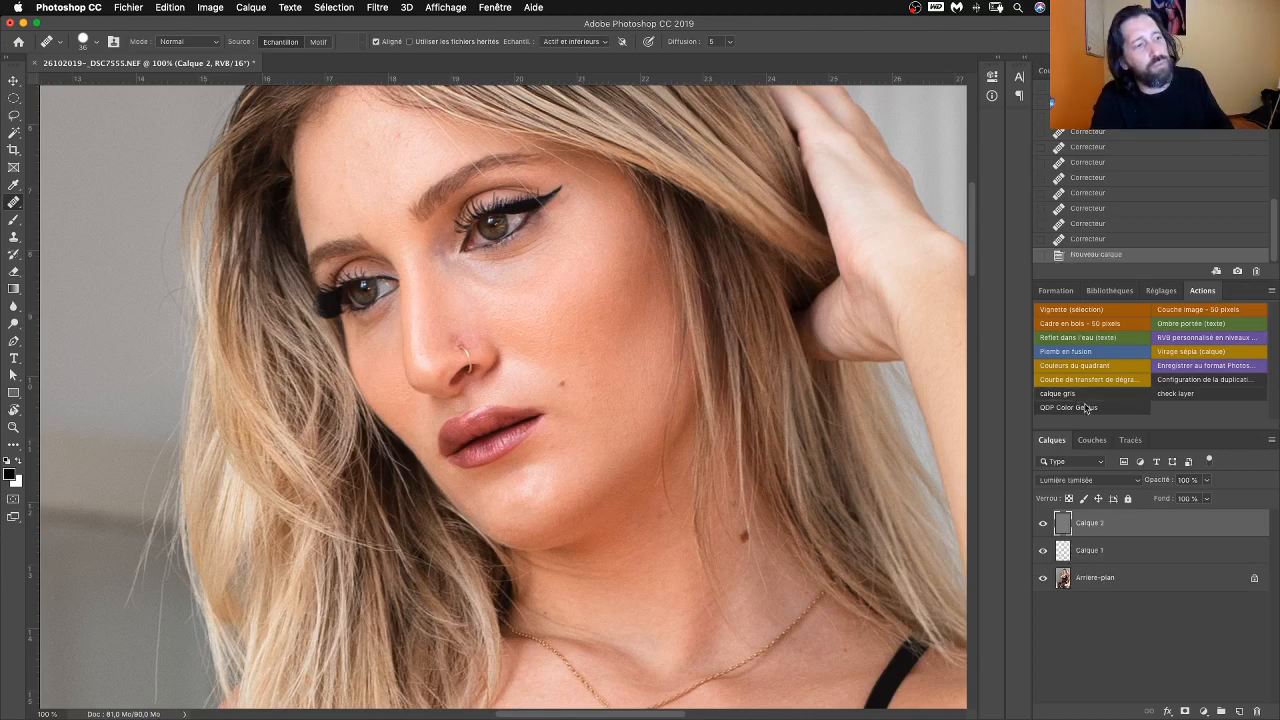
{"action": "left_click", "coordinate": [14, 220]}
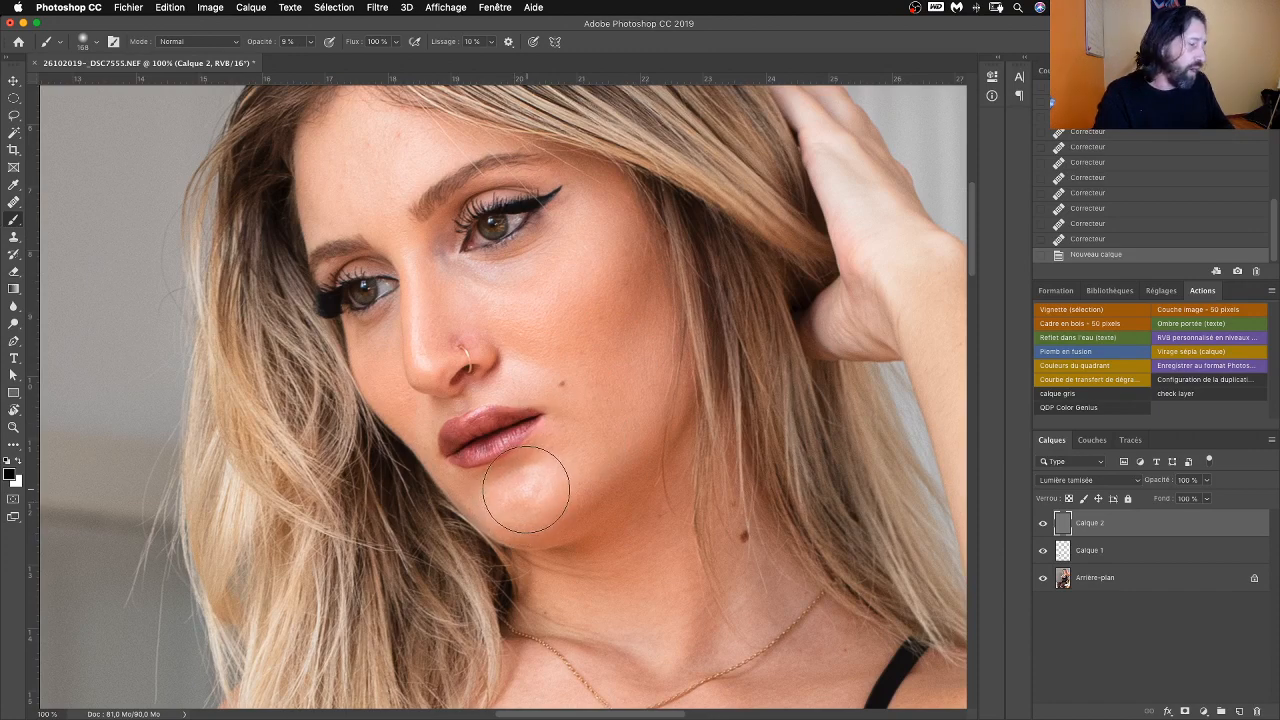
{"action": "key", "text": "x"}
{"action": "left_click_drag", "start_coordinate": [523, 486], "coordinate": [530, 489]}
{"action": "mouse_move", "coordinate": [511, 300]}
{"action": "left_mouse_down"}
{"action": "mouse_move", "coordinate": [587, 254]}
{"action": "mouse_move", "coordinate": [551, 328]}
{"action": "left_mouse_up"}
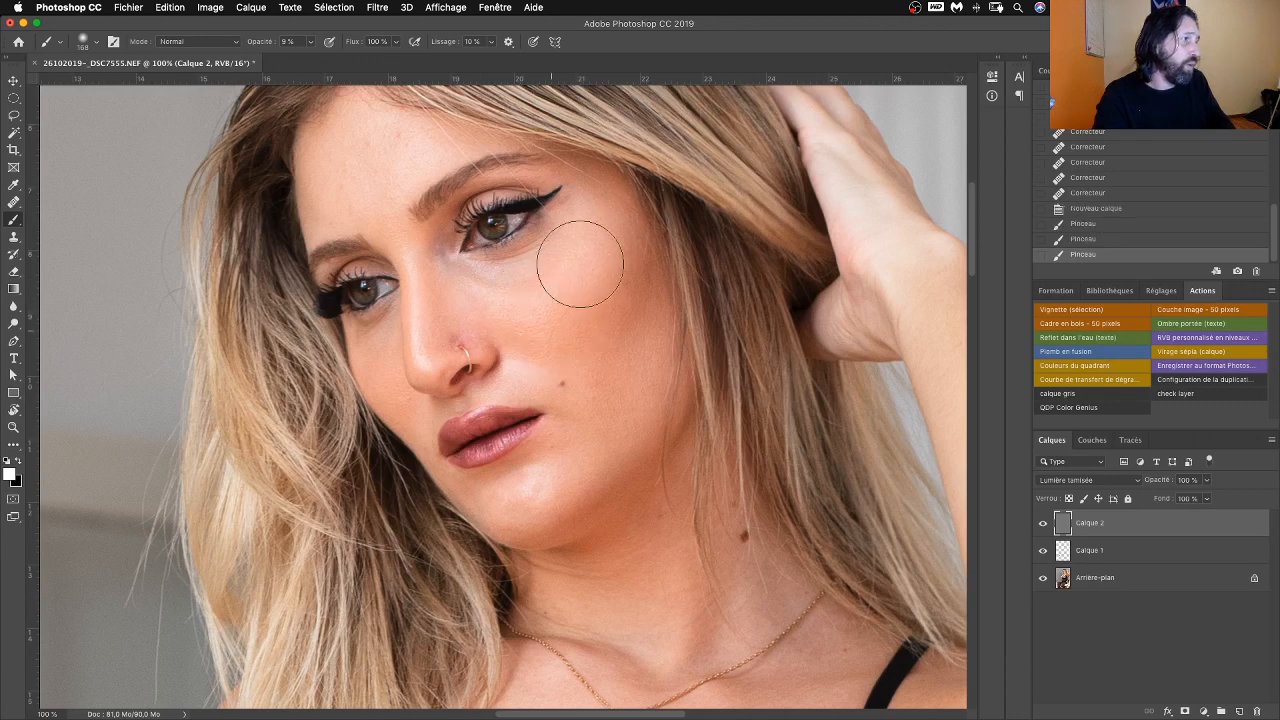
{"action": "left_click_drag", "start_coordinate": [580, 264], "coordinate": [540, 346]}
Step: Darken the outer side of the cheek with black and lighten the centre of the forehead with white on the gray layer
{"action": "key", "text": "x"}
{"action": "left_click_drag", "start_coordinate": [622, 283], "coordinate": [598, 410]}
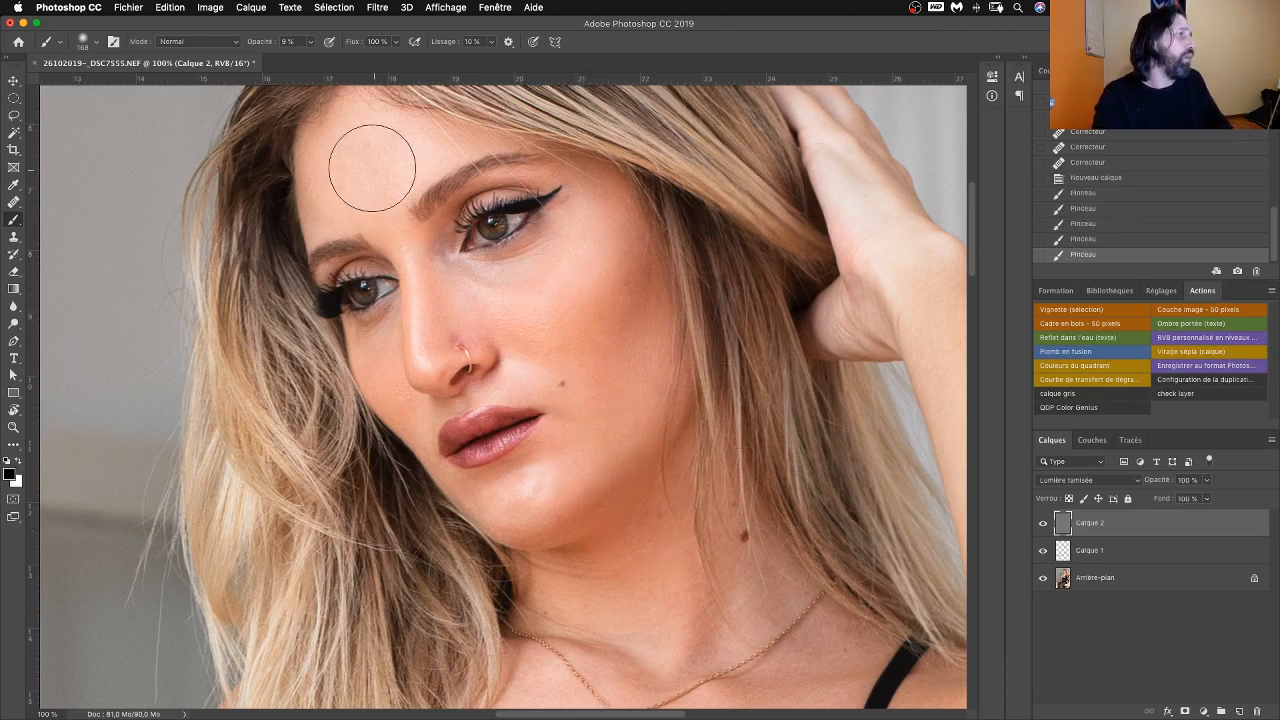
{"action": "key", "text": "x"}
{"action": "mouse_move", "coordinate": [370, 163]}
{"action": "left_mouse_down"}
{"action": "mouse_move", "coordinate": [351, 166]}
{"action": "mouse_move", "coordinate": [388, 158]}
{"action": "mouse_move", "coordinate": [397, 200]}
{"action": "left_mouse_up"}
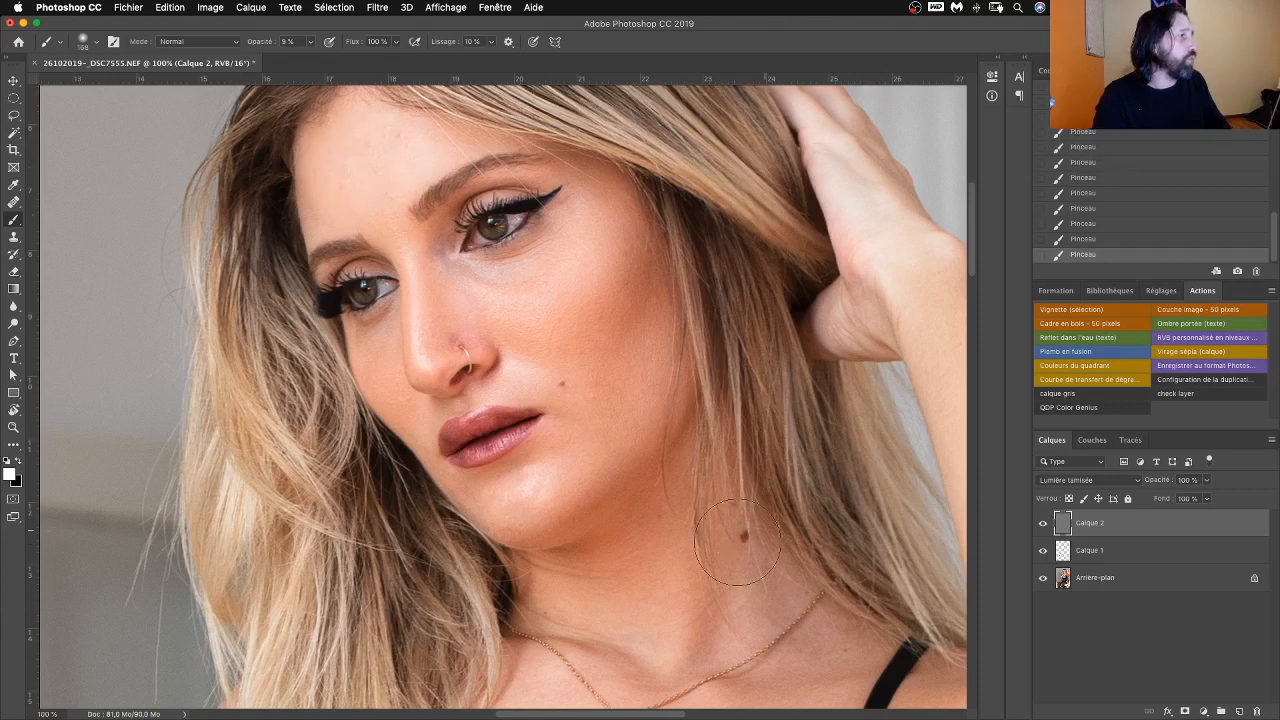
Step: Heal the small blemishes across the forehead on the healing layer Calque 1, sampling clean skin nearby
{"action": "left_click", "coordinate": [1125, 556]}
{"action": "left_click", "coordinate": [13, 202]}
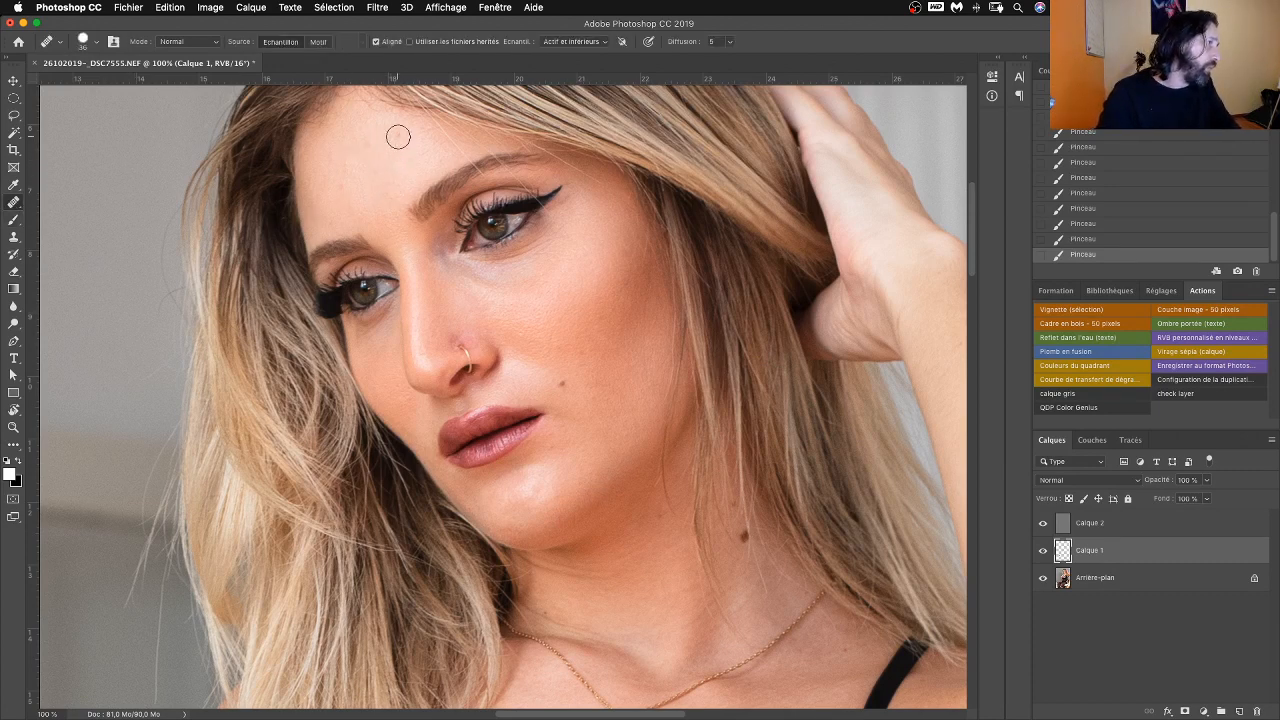
{"action": "left_click", "coordinate": [397, 167]}
{"action": "left_click", "coordinate": [405, 145]}
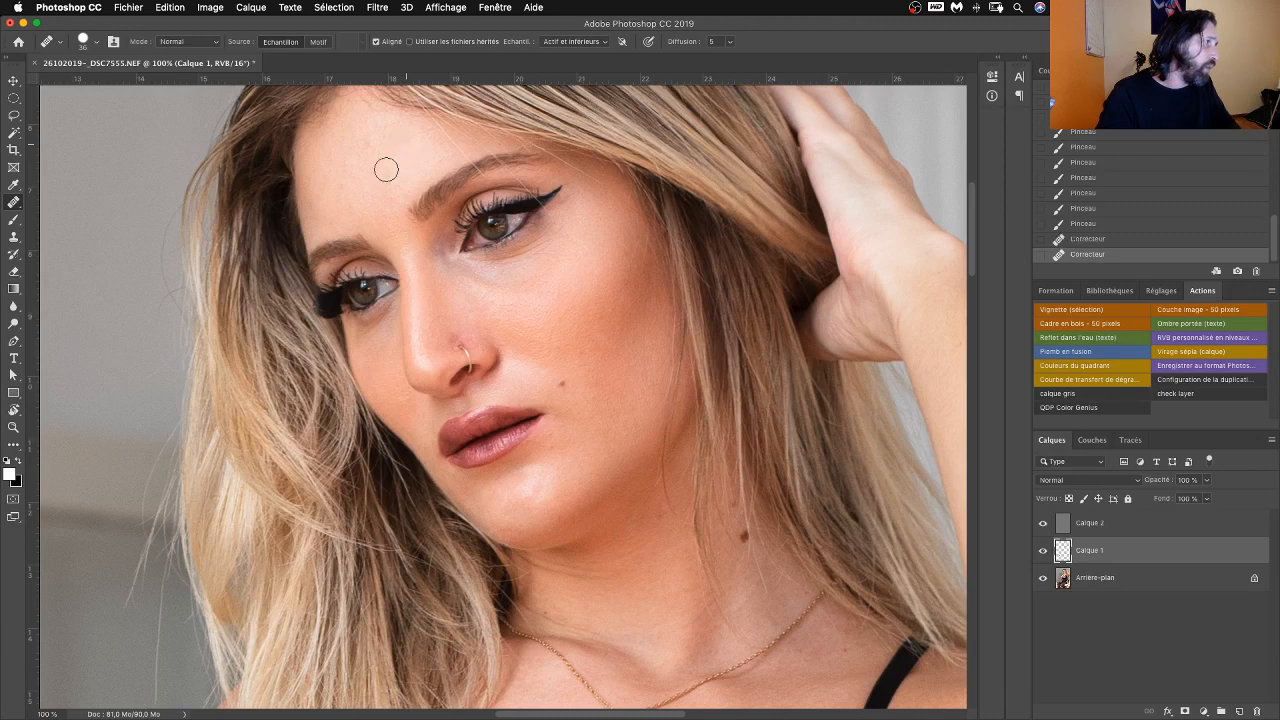
{"action": "left_click", "coordinate": [370, 142]}
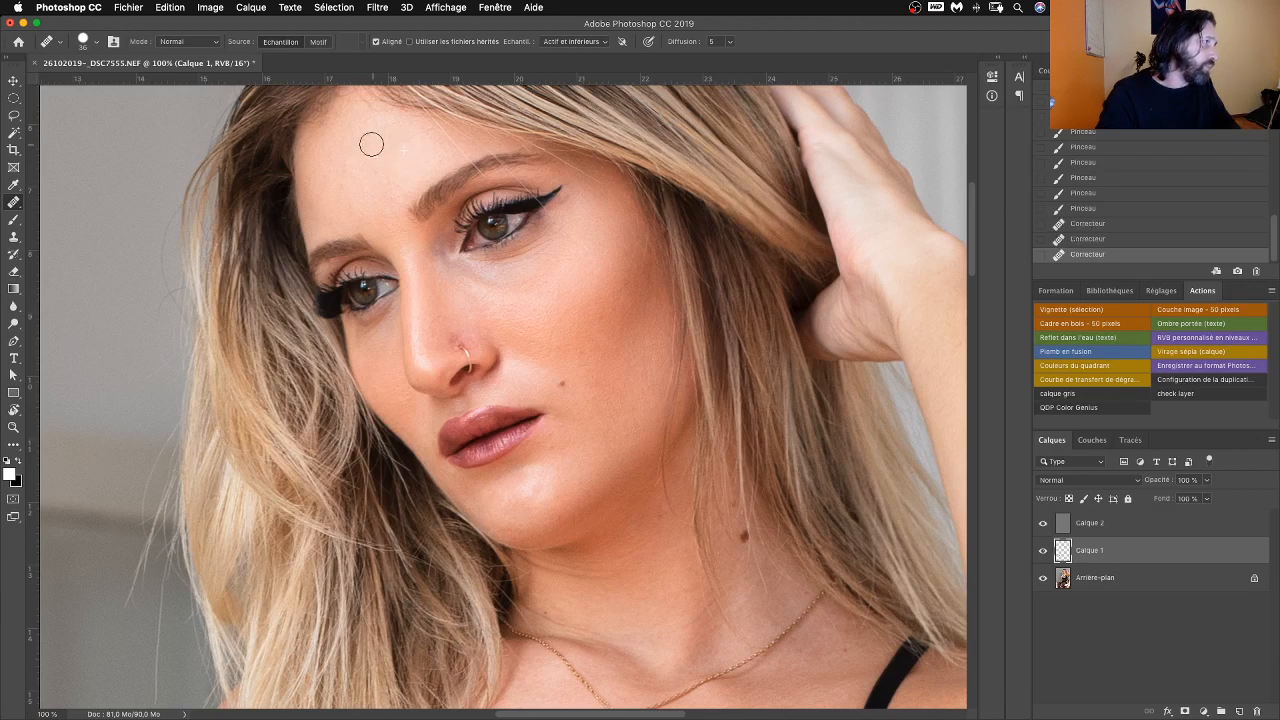
{"action": "left_click", "coordinate": [343, 187]}
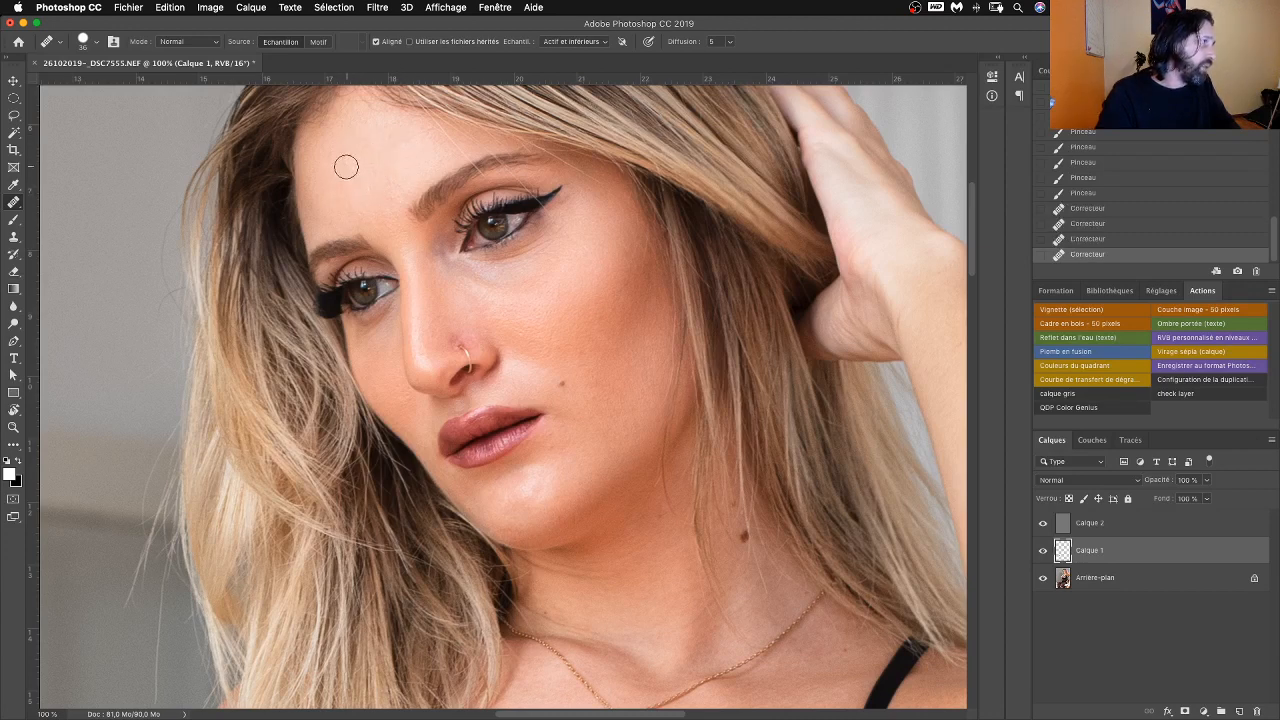
{"action": "left_click", "coordinate": [343, 167]}
{"action": "left_click", "coordinate": [380, 168], "text": "alt"}
{"action": "left_click", "coordinate": [413, 138]}
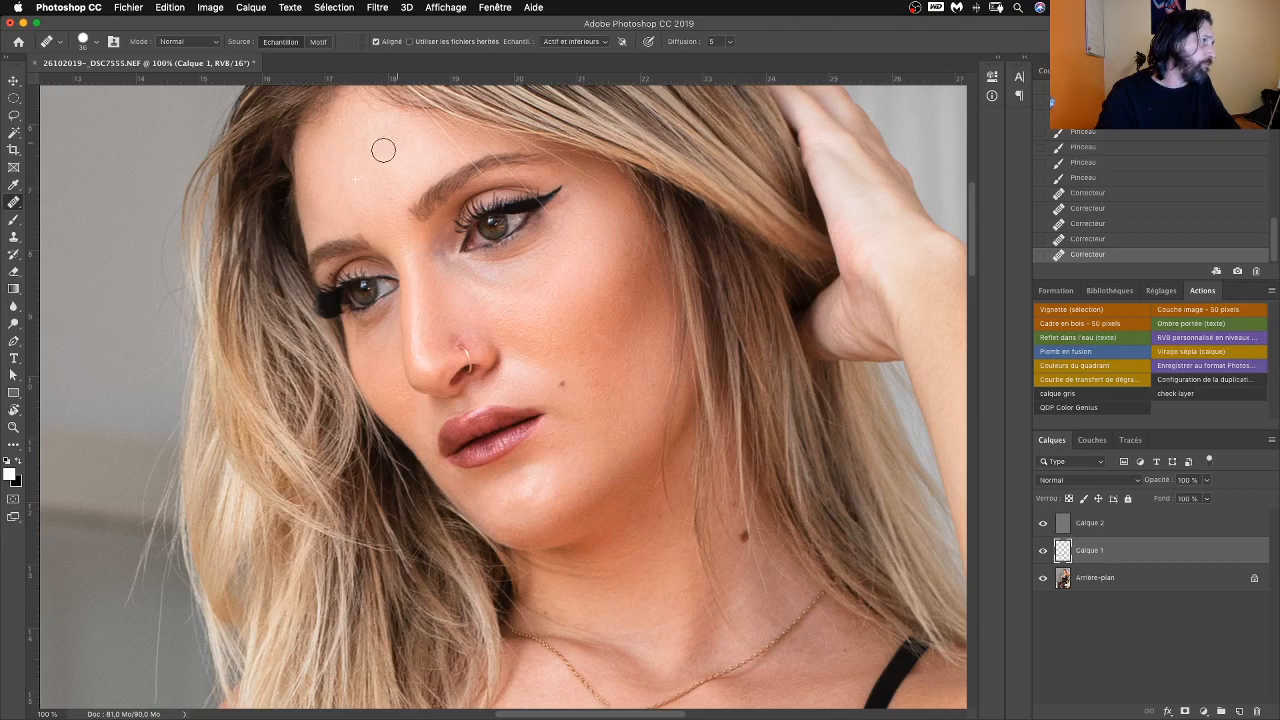
{"action": "left_click", "coordinate": [405, 144]}
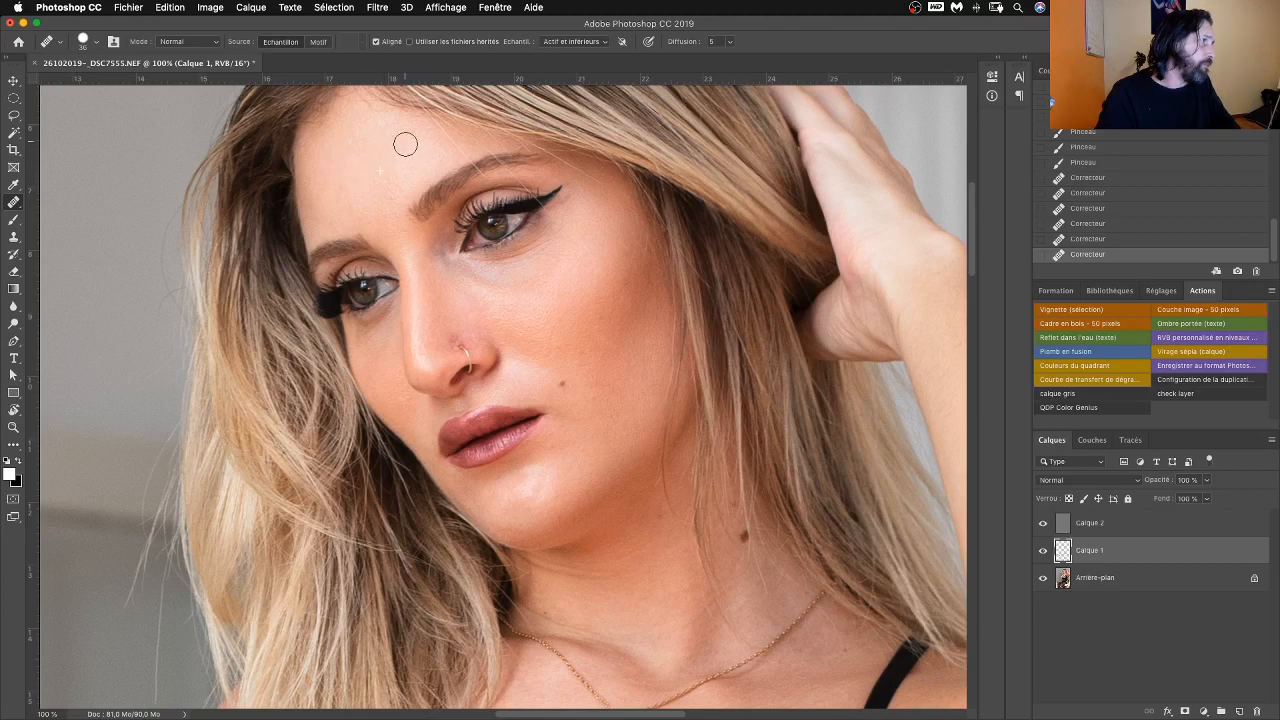
{"action": "left_click", "coordinate": [340, 180]}
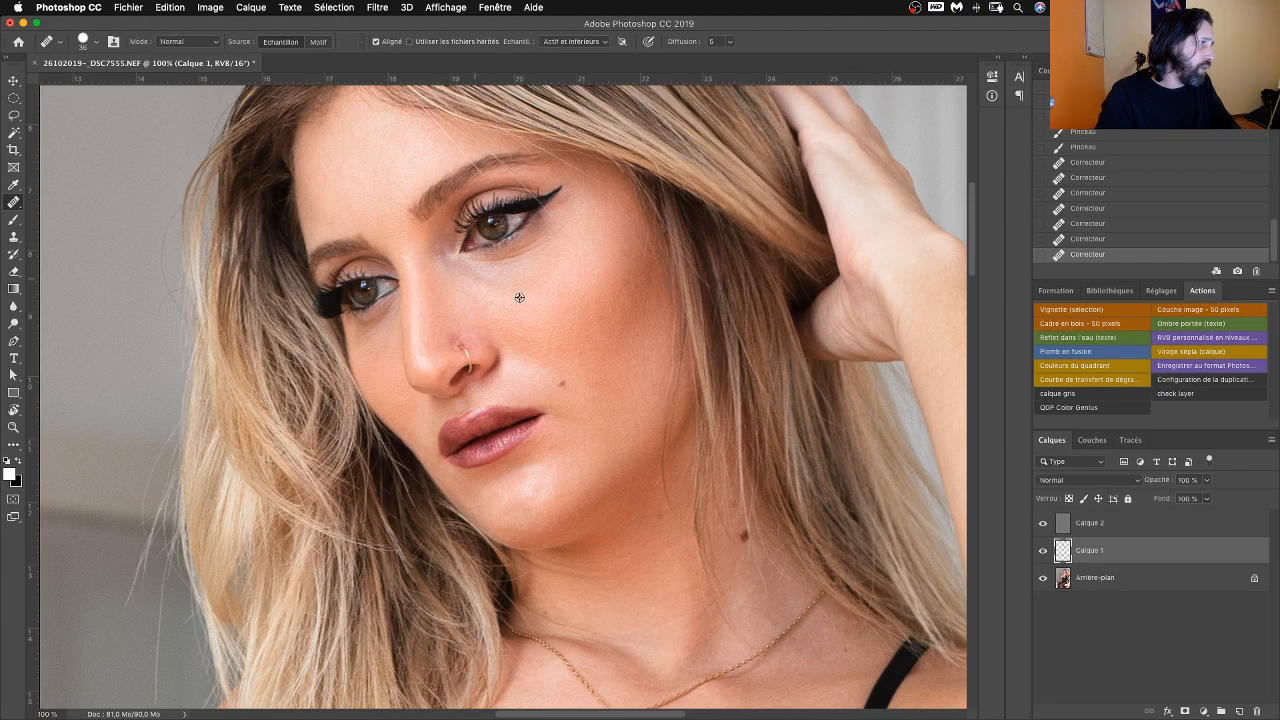
Step: Heal the mole beside the mouth and the remaining small spots on the cheek
{"action": "left_click", "coordinate": [556, 386]}
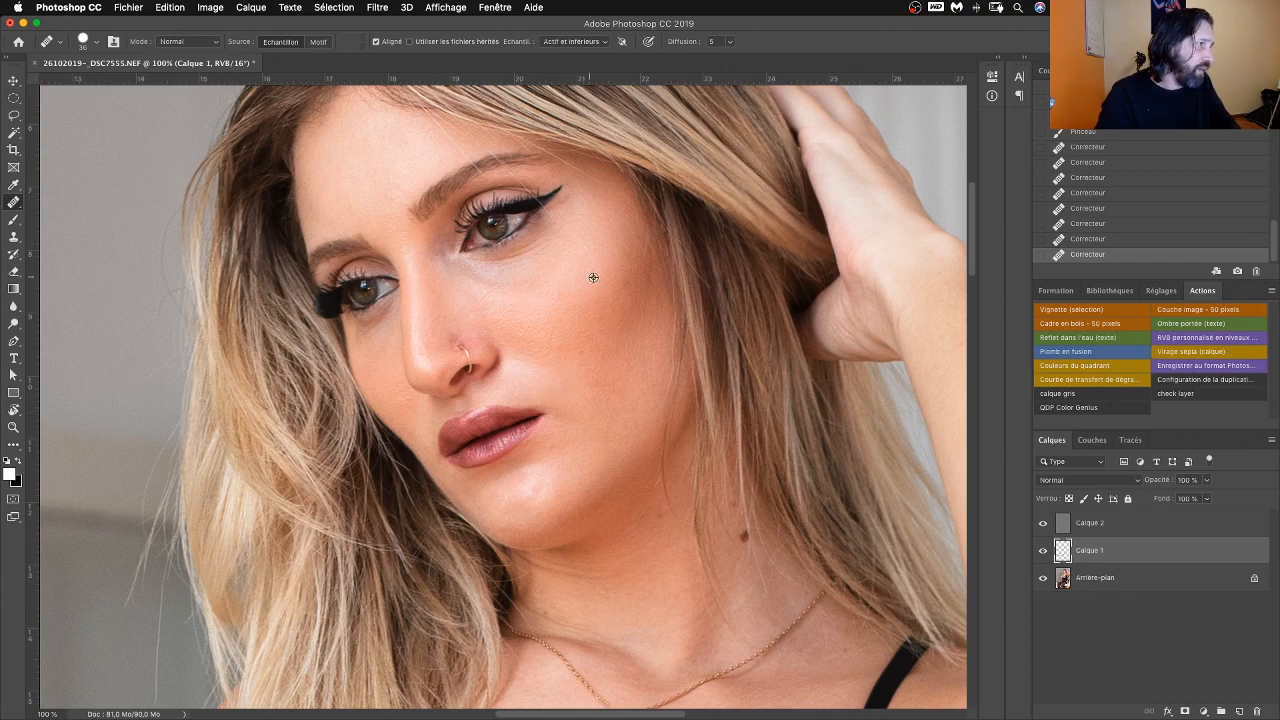
{"action": "left_click", "coordinate": [586, 329]}
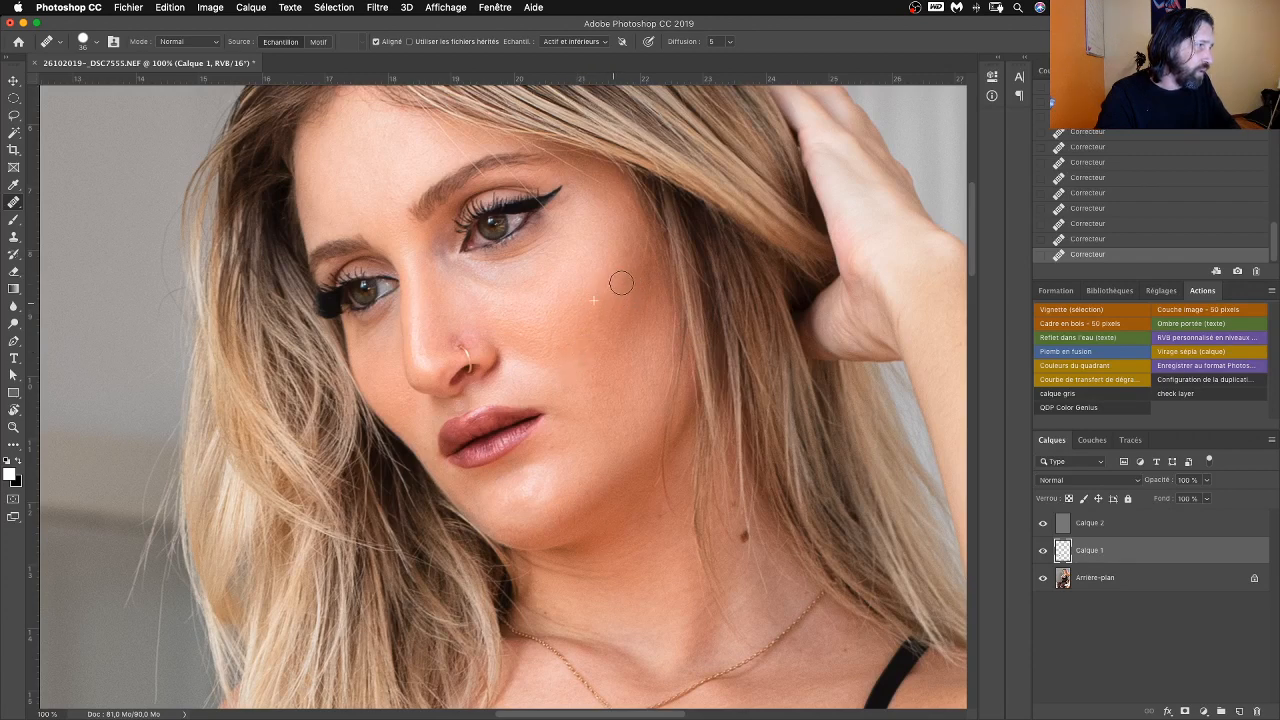
{"action": "left_click", "coordinate": [600, 367], "text": "alt"}
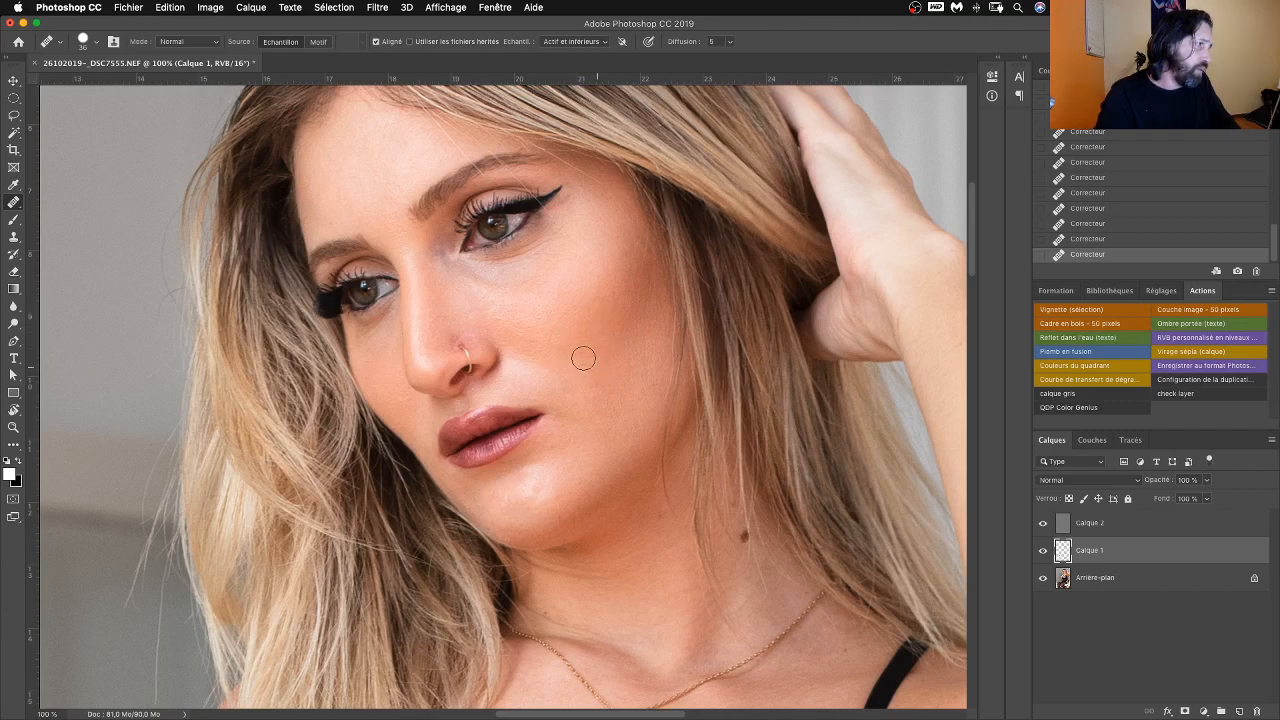
{"action": "left_click_drag", "start_coordinate": [583, 353], "coordinate": [579, 352]}
{"action": "left_click_drag", "start_coordinate": [581, 355], "coordinate": [584, 359]}
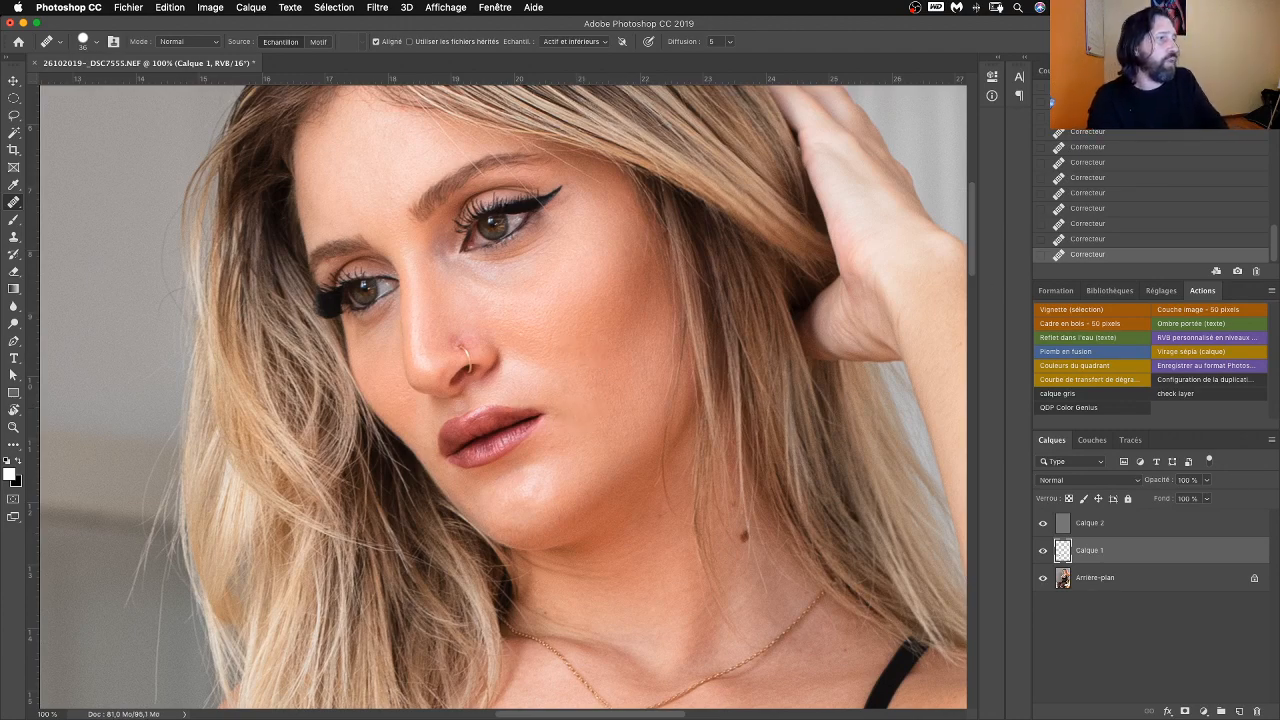
Step: Check the healing layer's effect by toggling its visibility, and view the gray layer Calque 2 on its own before showing all layers again
{"action": "left_click", "coordinate": [1043, 555]}
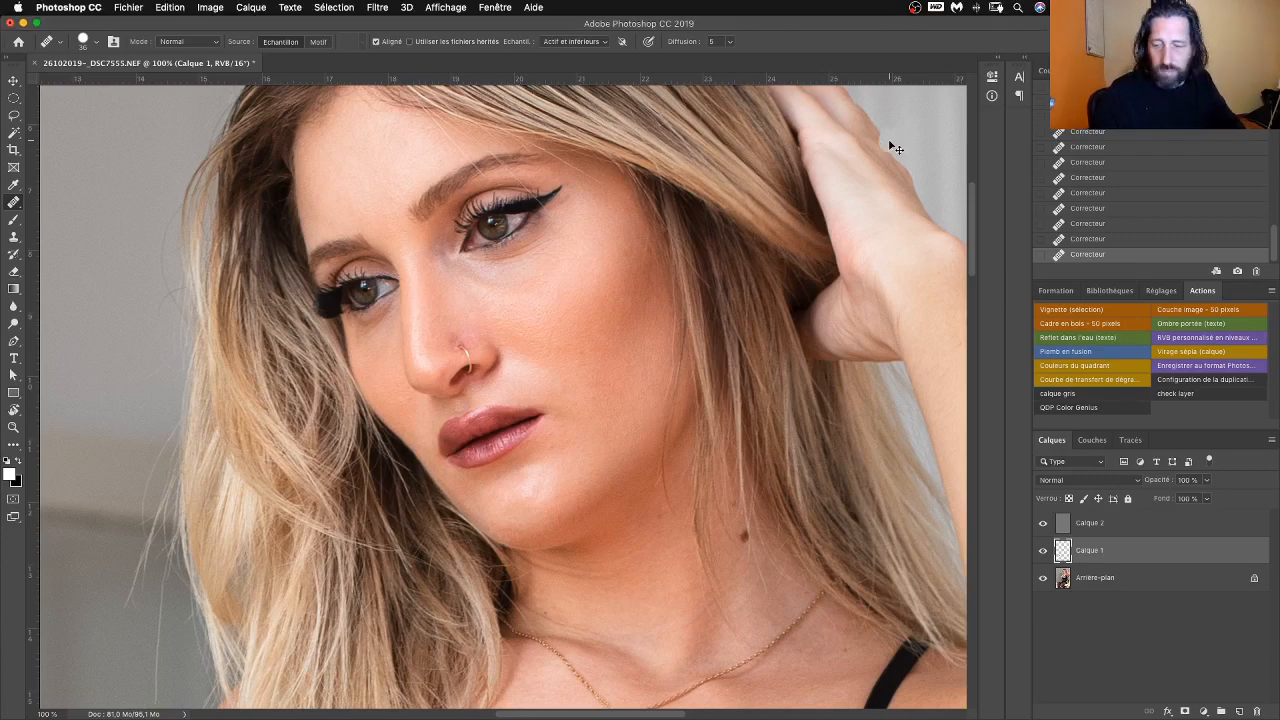
{"action": "key", "text": "super+minus"}
{"action": "key", "text": "super+minus"}
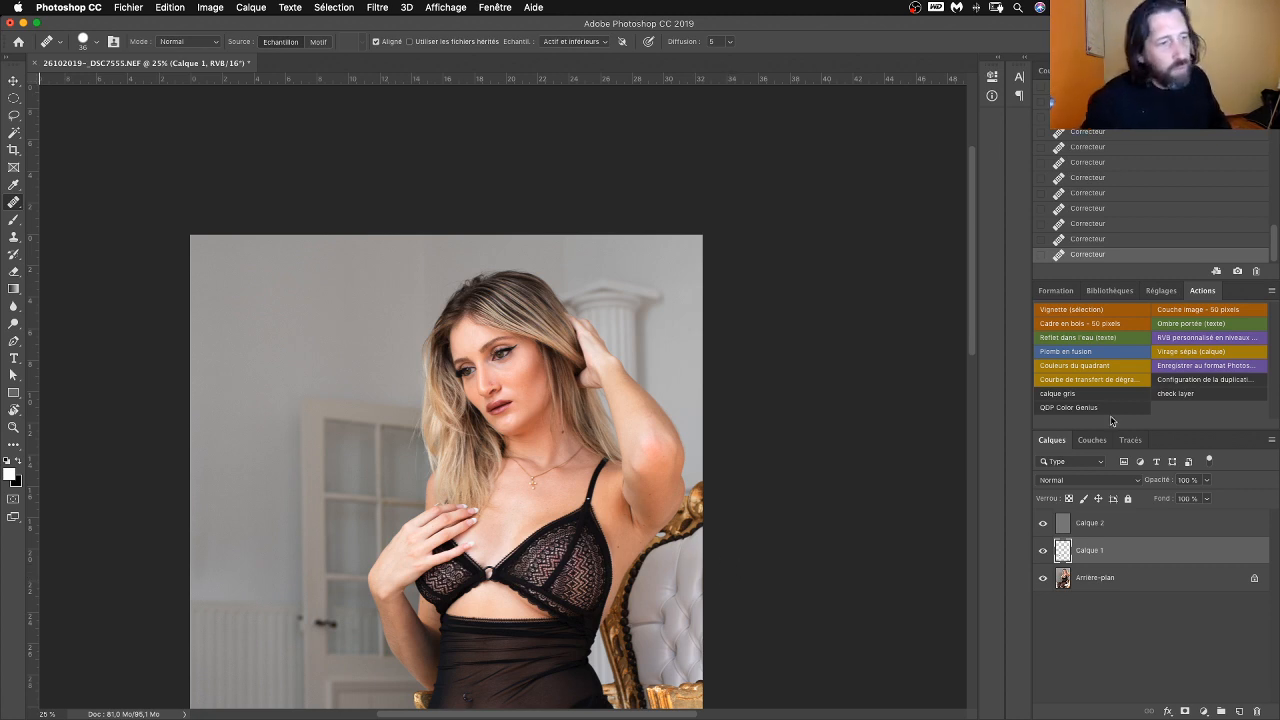
{"action": "left_click", "coordinate": [1090, 523]}
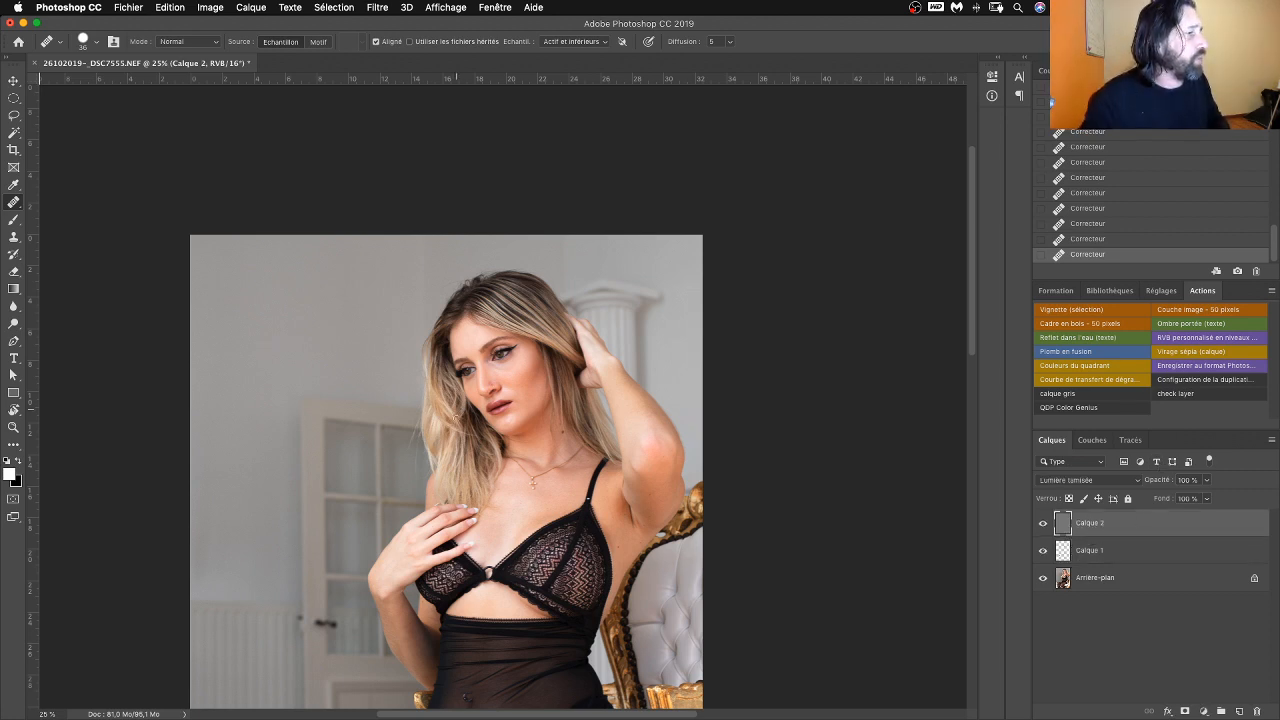
{"action": "left_click", "coordinate": [1042, 524], "text": "alt"}
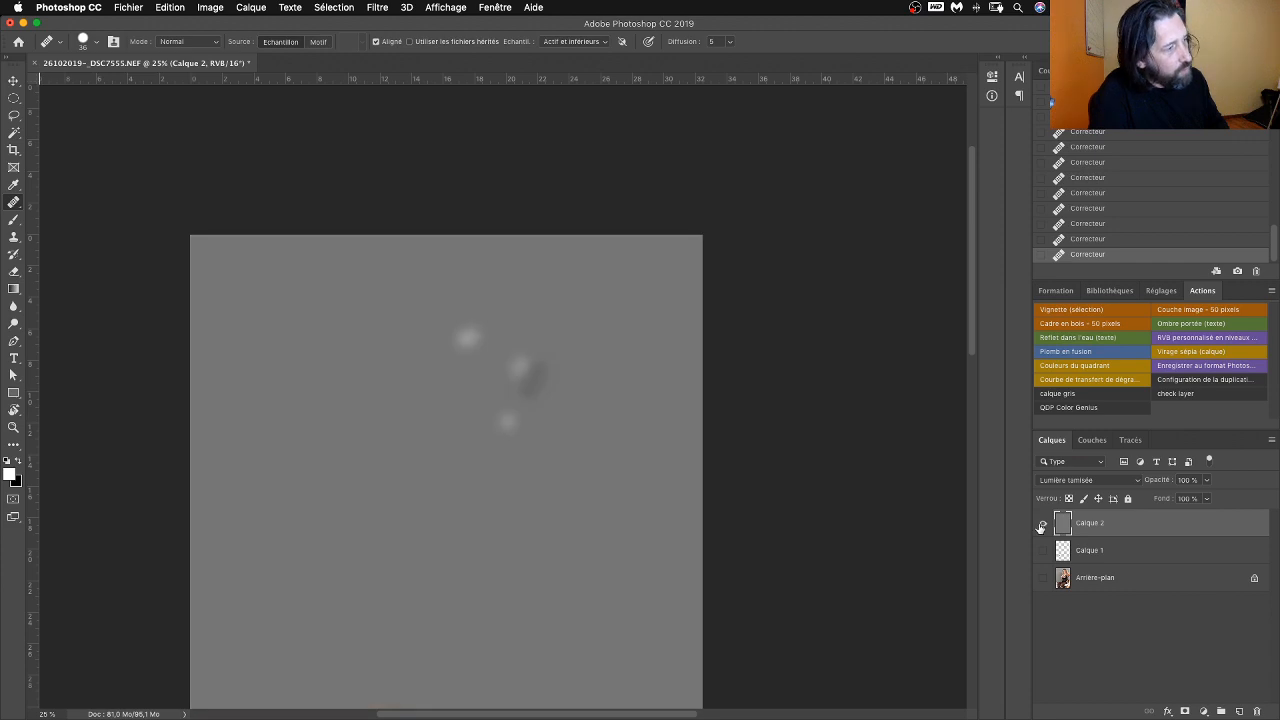
{"action": "left_click", "coordinate": [1041, 526], "text": "alt"}
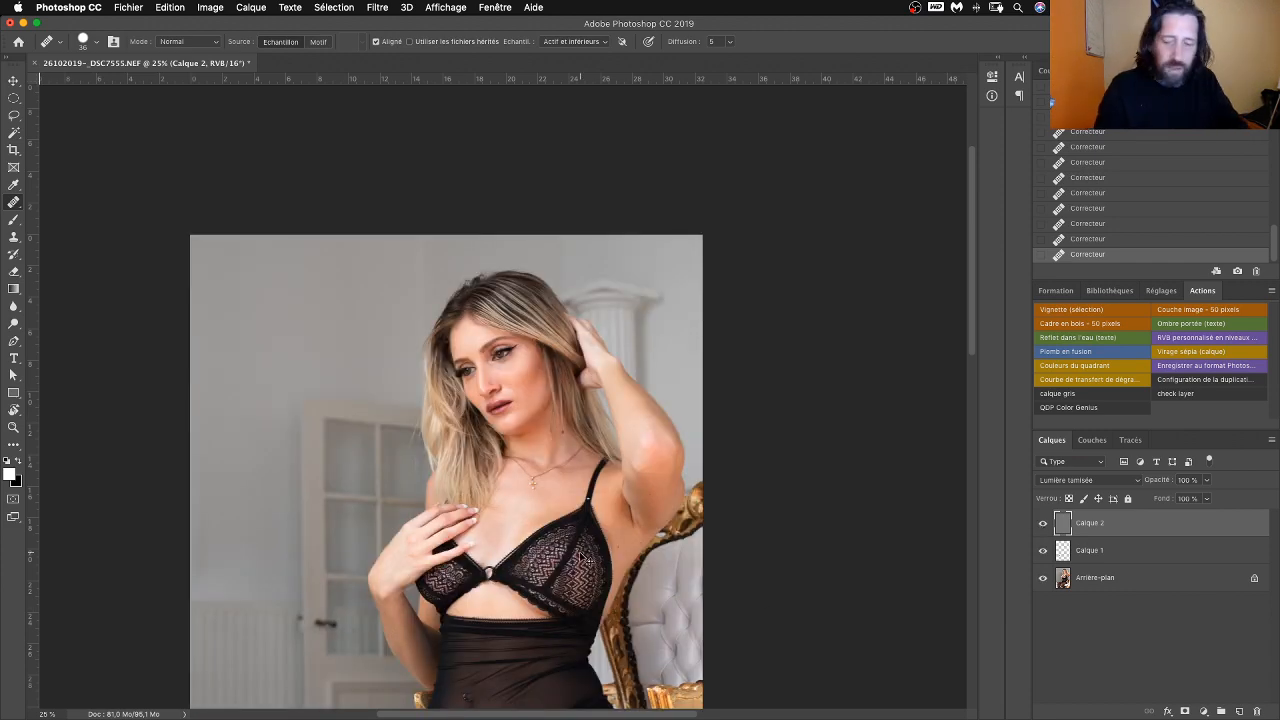
Step: Set up the Brush at 130 px with 0 % hardness for painting the torso on Calque 2
{"action": "key", "text": "super+0"}
{"action": "key", "text": "super+plus"}
{"action": "key", "text": "super+plus"}
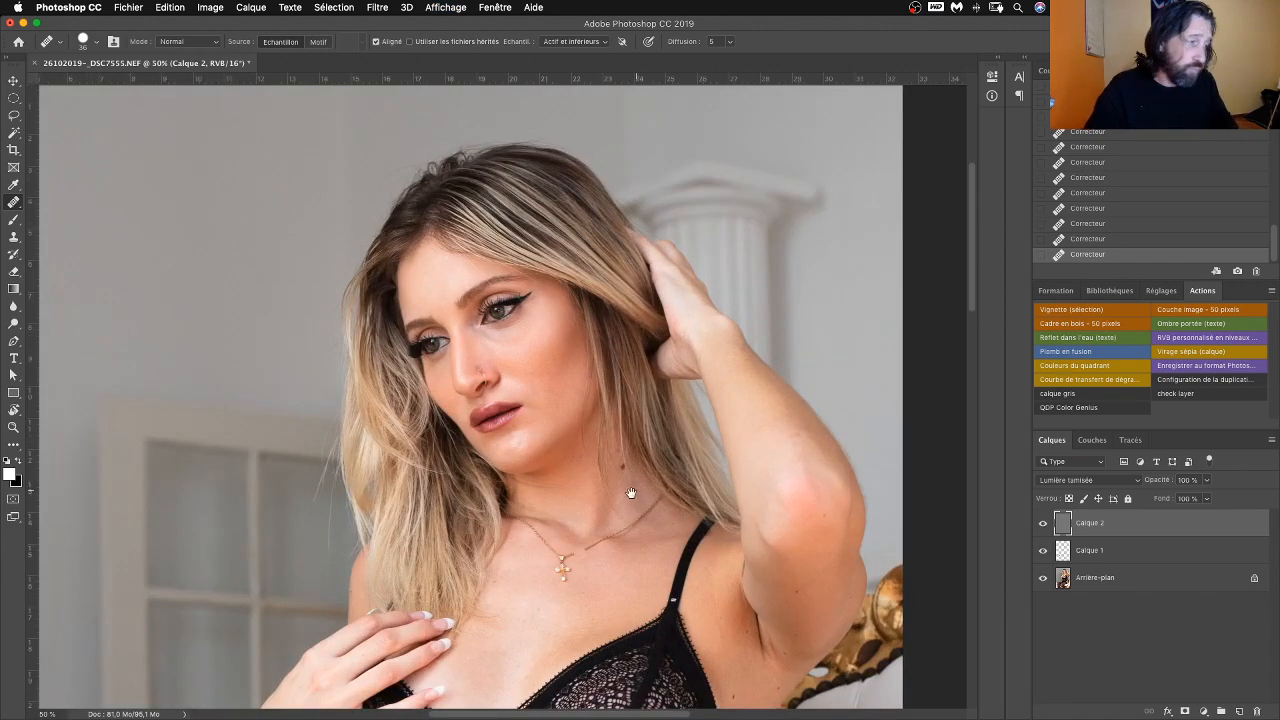
{"action": "left_click_drag", "start_coordinate": [618, 447], "coordinate": [640, 408]}
{"action": "scroll", "coordinate": [640, 408], "scroll_direction": "down", "scroll_amount": 5}
{"action": "key", "text": "super+r"}
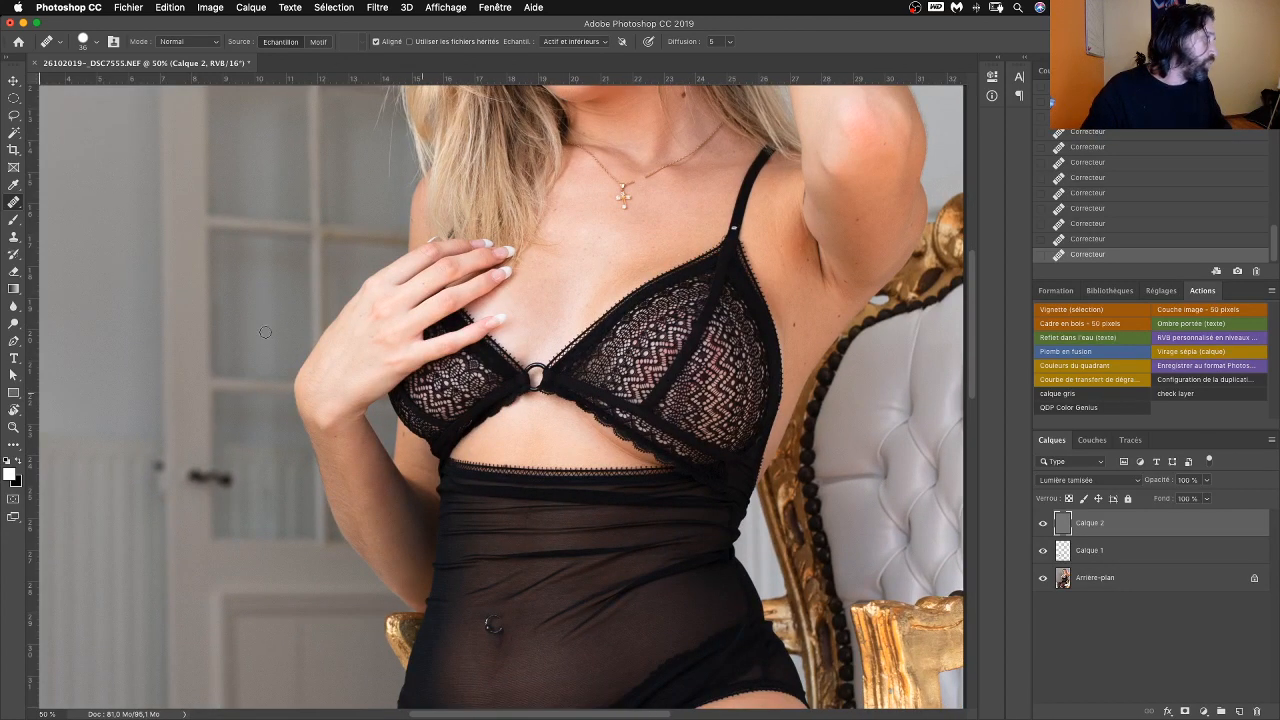
{"action": "left_click", "coordinate": [13, 218]}
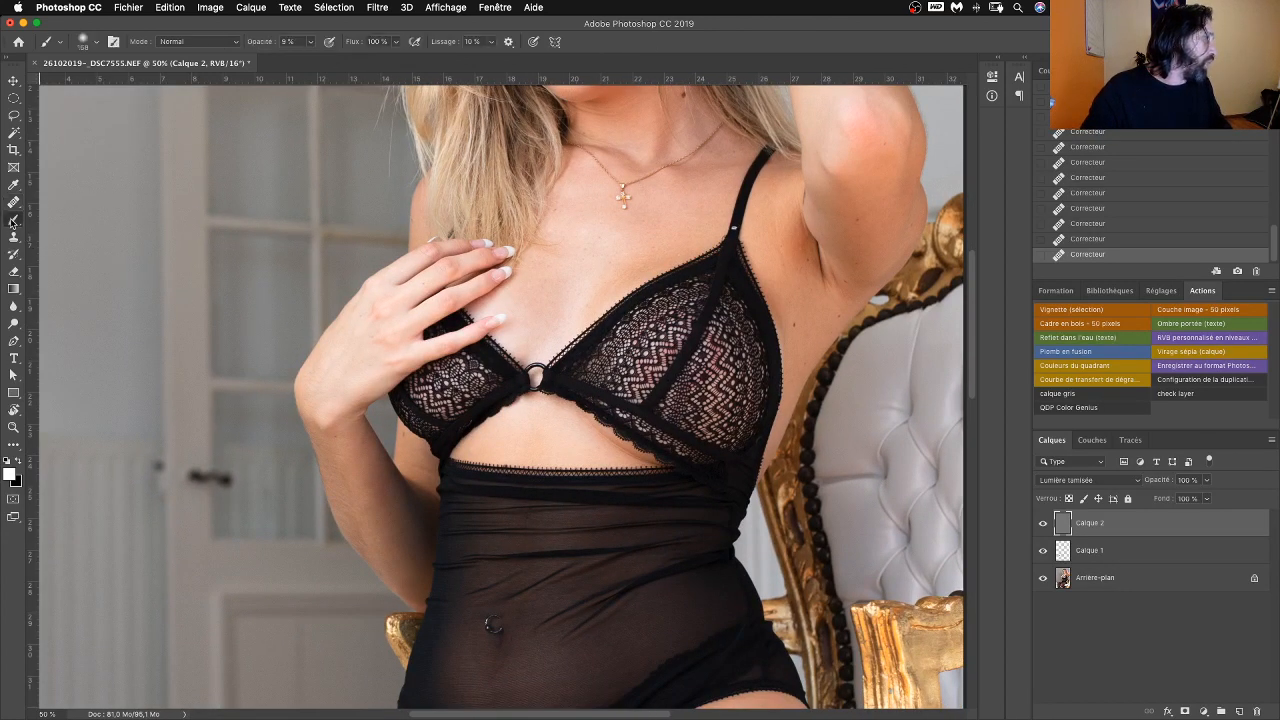
{"action": "right_click", "coordinate": [490, 412]}
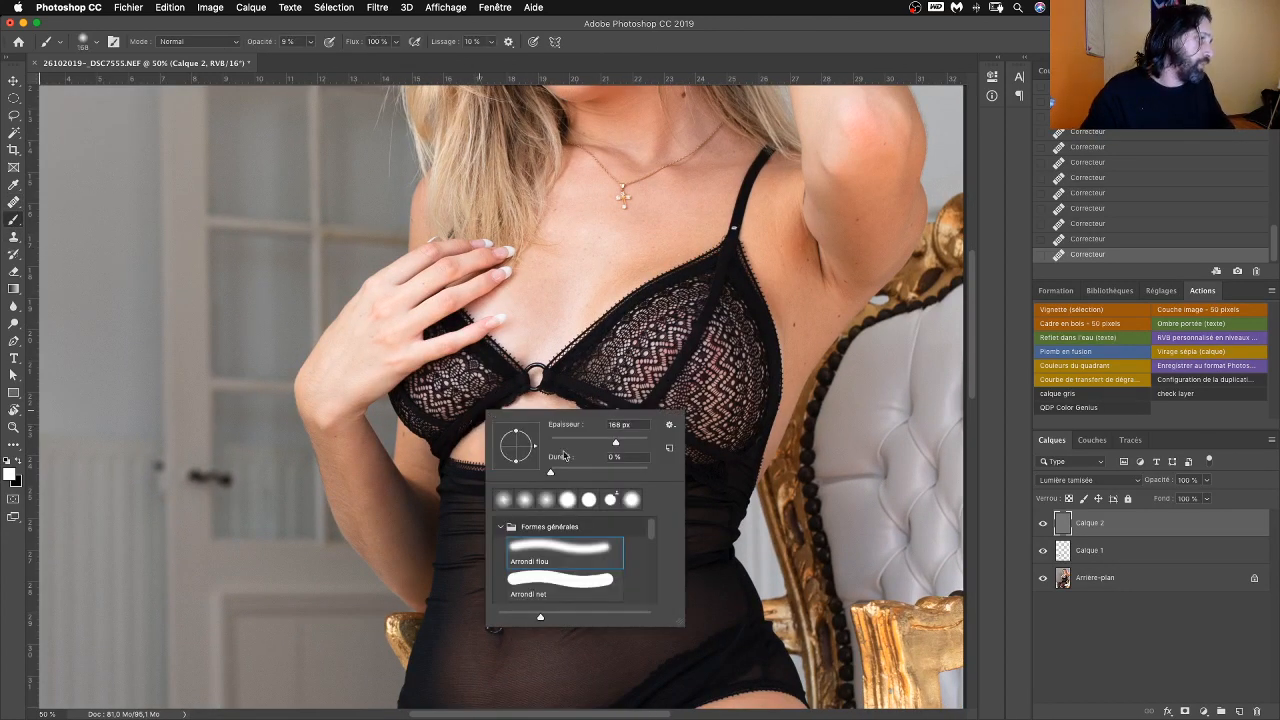
{"action": "left_click_drag", "start_coordinate": [566, 447], "coordinate": [606, 447]}
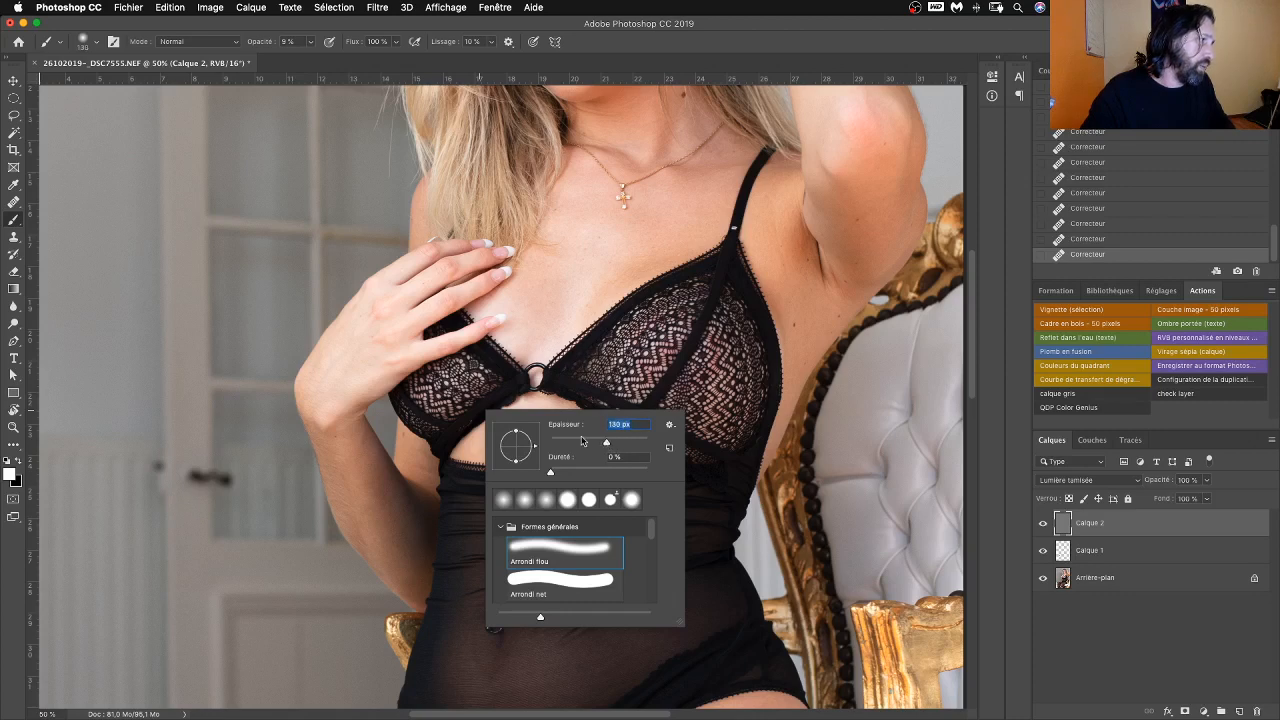
Step: Try brushing white over the lower part of the bra cup beneath the hand, and revert to the last healing state
{"action": "left_click", "coordinate": [482, 396]}
{"action": "mouse_move", "coordinate": [462, 410]}
{"action": "left_mouse_down"}
{"action": "mouse_move", "coordinate": [431, 421]}
{"action": "mouse_move", "coordinate": [444, 409]}
{"action": "left_mouse_up"}
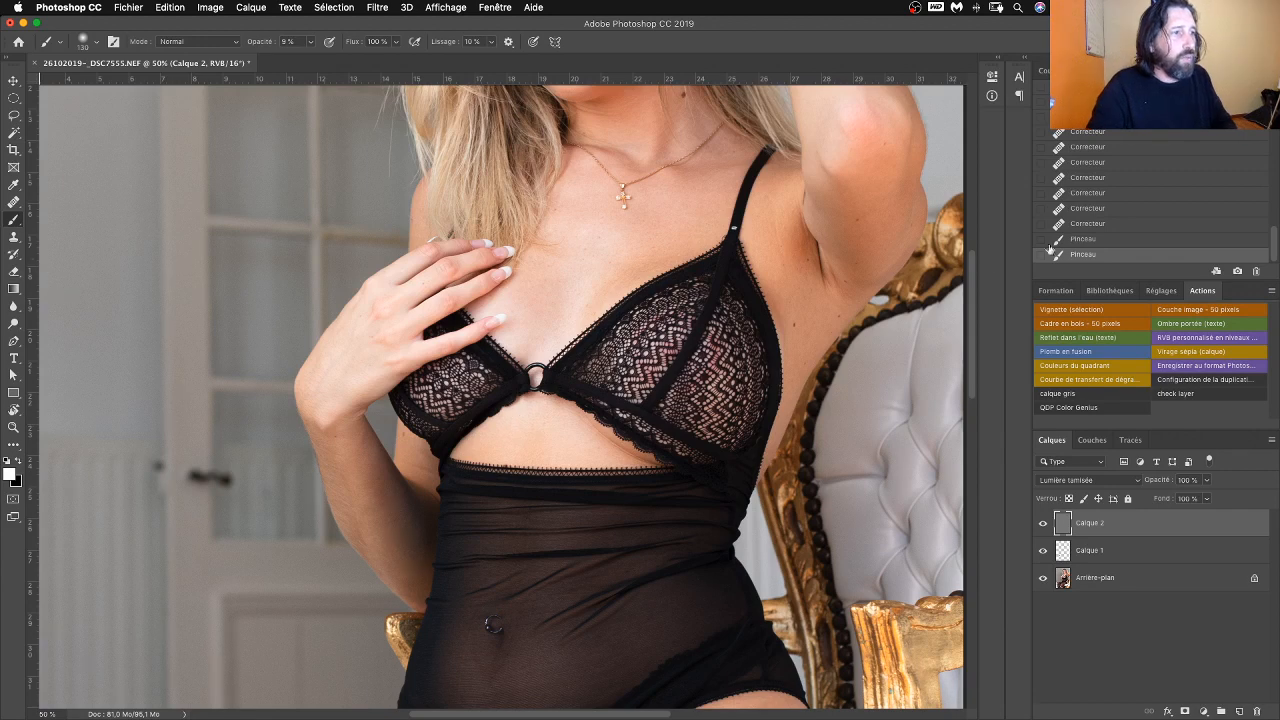
{"action": "left_click", "coordinate": [1080, 224]}
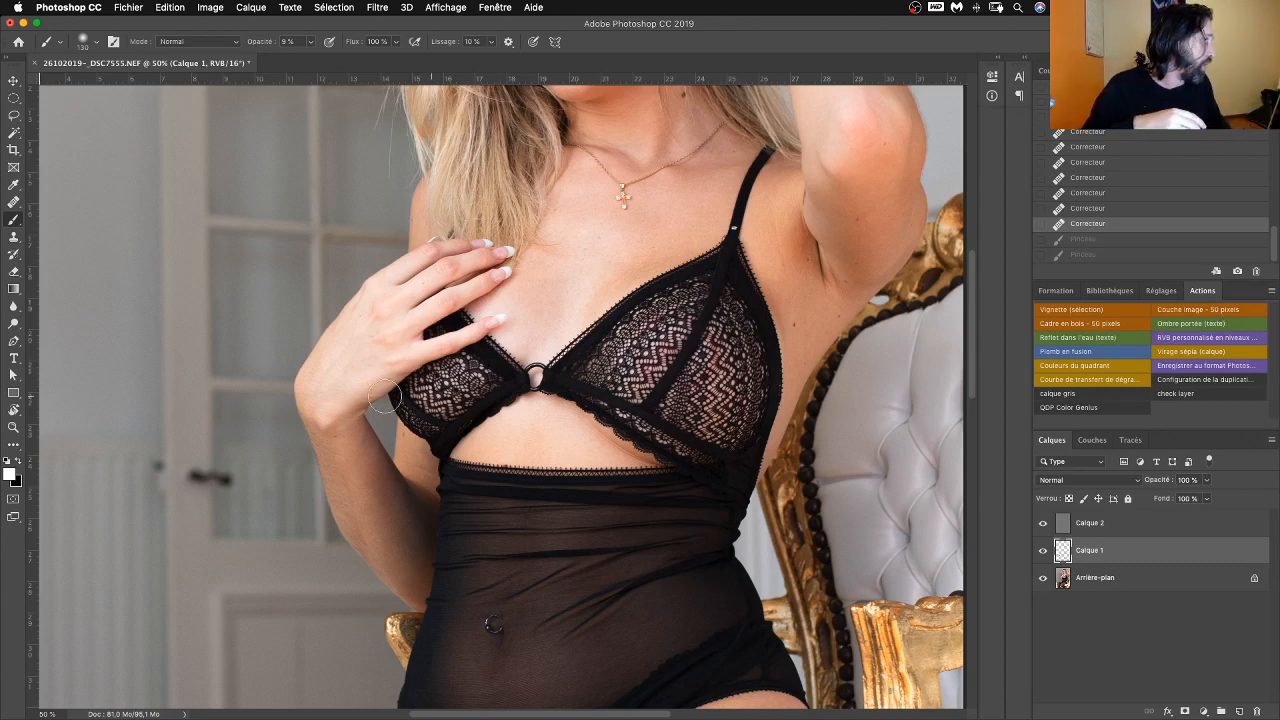
Step: Try brushing black along the lower edges of both bra cups and the inner neckline edge on Calque 1
{"action": "key", "text": "w"}
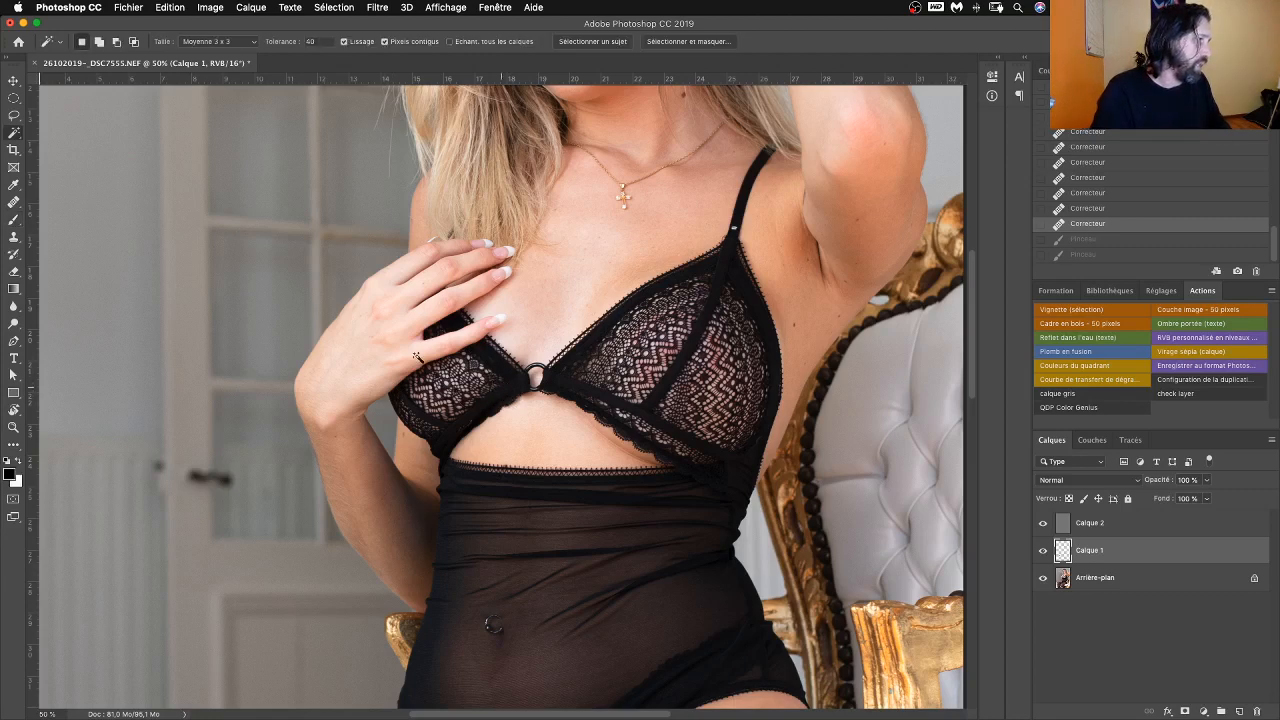
{"action": "left_click", "coordinate": [14, 218]}
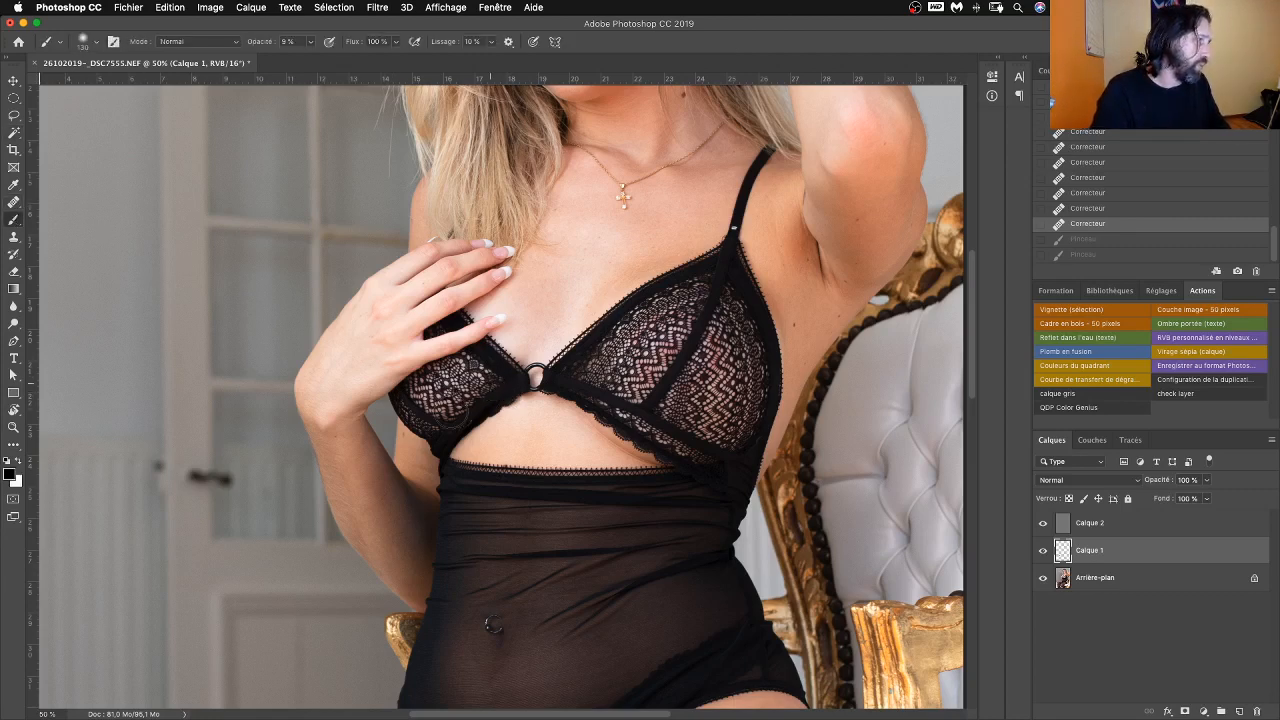
{"action": "mouse_move", "coordinate": [451, 414]}
{"action": "left_mouse_down"}
{"action": "mouse_move", "coordinate": [413, 425]}
{"action": "mouse_move", "coordinate": [480, 394]}
{"action": "left_mouse_up"}
{"action": "left_click_drag", "start_coordinate": [505, 391], "coordinate": [424, 413]}
{"action": "left_click_drag", "start_coordinate": [436, 408], "coordinate": [424, 414]}
{"action": "left_click_drag", "start_coordinate": [540, 396], "coordinate": [720, 463]}
{"action": "left_click_drag", "start_coordinate": [598, 420], "coordinate": [712, 471]}
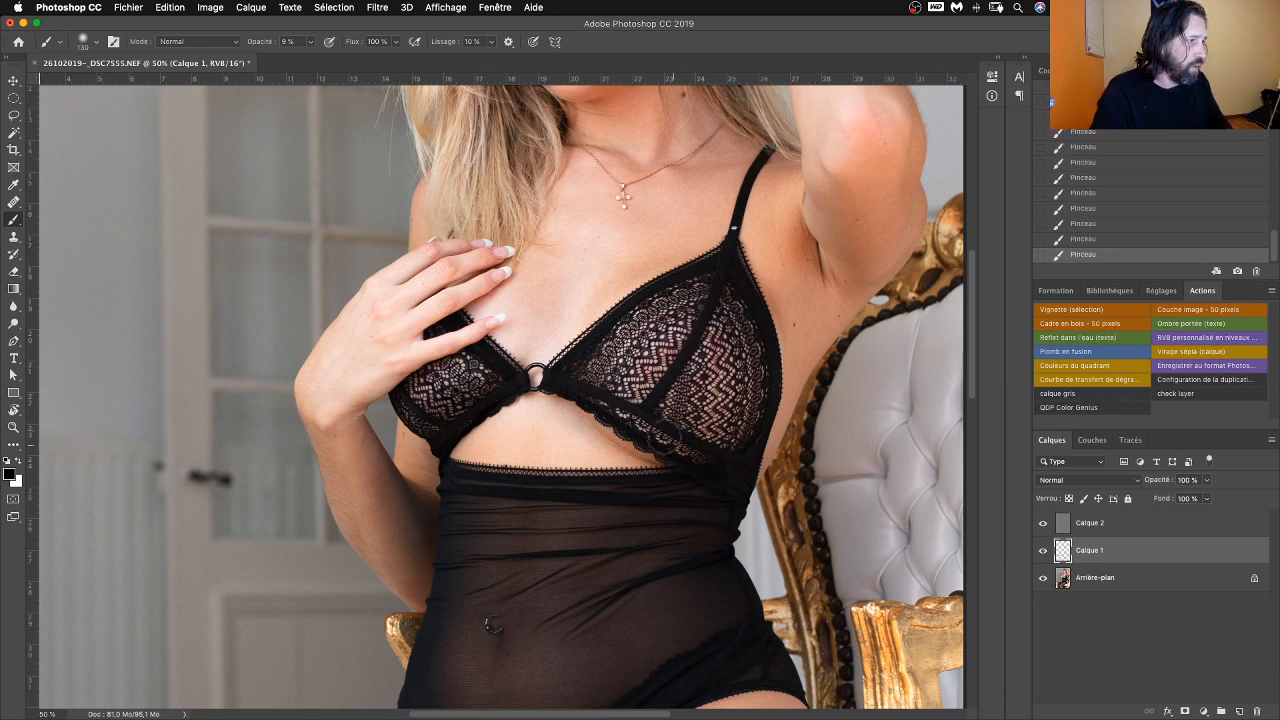
{"action": "left_click_drag", "start_coordinate": [643, 448], "coordinate": [720, 458]}
{"action": "left_click_drag", "start_coordinate": [644, 270], "coordinate": [551, 380]}
{"action": "left_click_drag", "start_coordinate": [590, 313], "coordinate": [541, 410]}
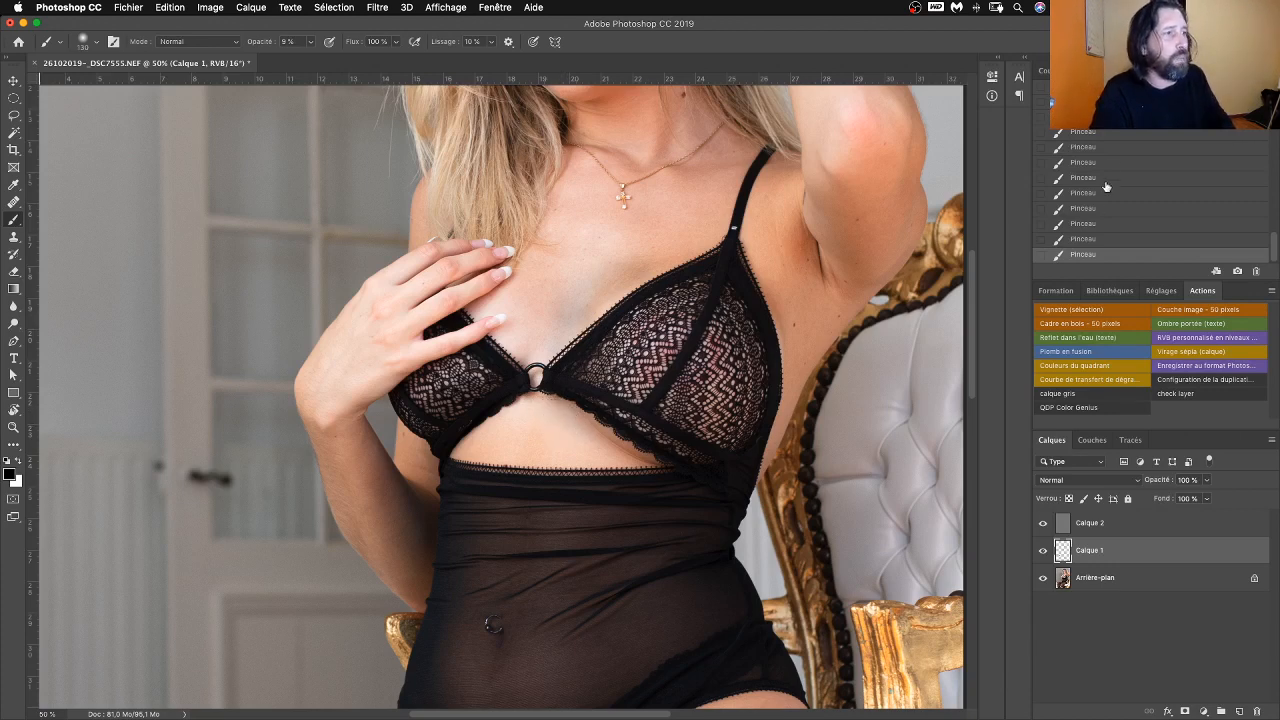
Step: Revert the black brush strokes to the last healing state in the history and make Calque 2 the active layer
{"action": "scroll", "coordinate": [1180, 230], "scroll_direction": "up", "scroll_amount": 5}
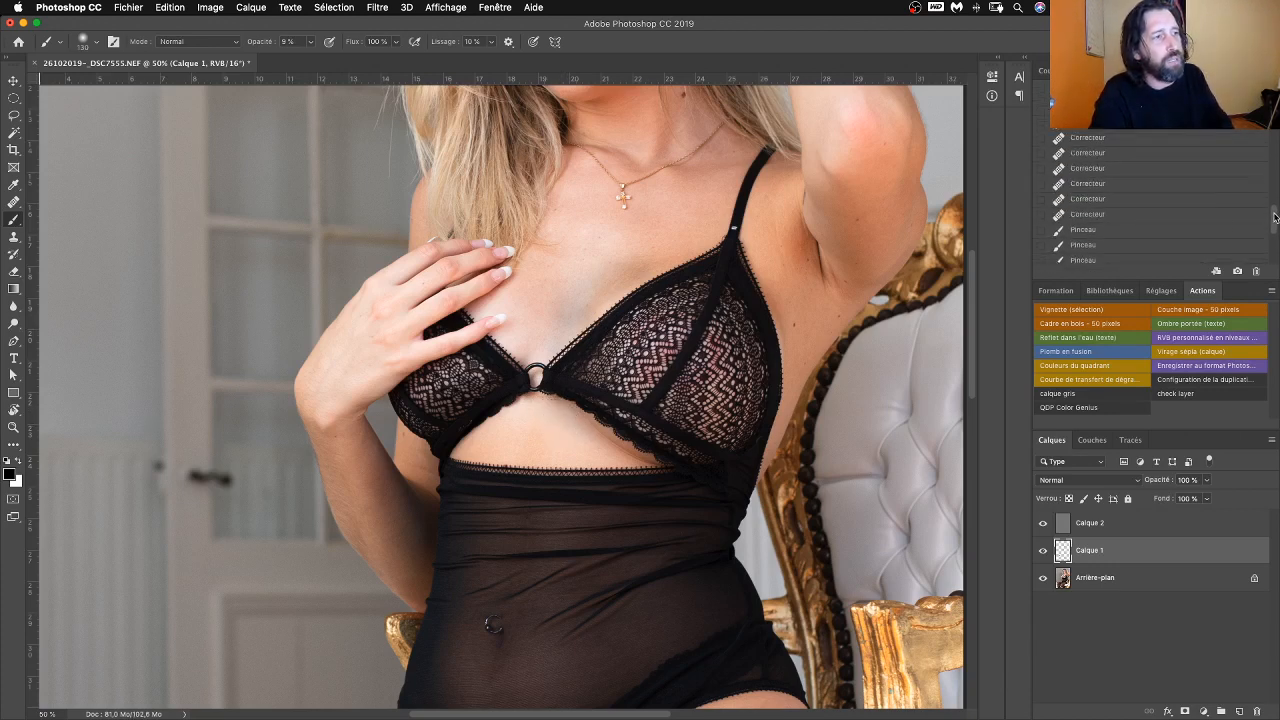
{"action": "left_click", "coordinate": [1095, 215]}
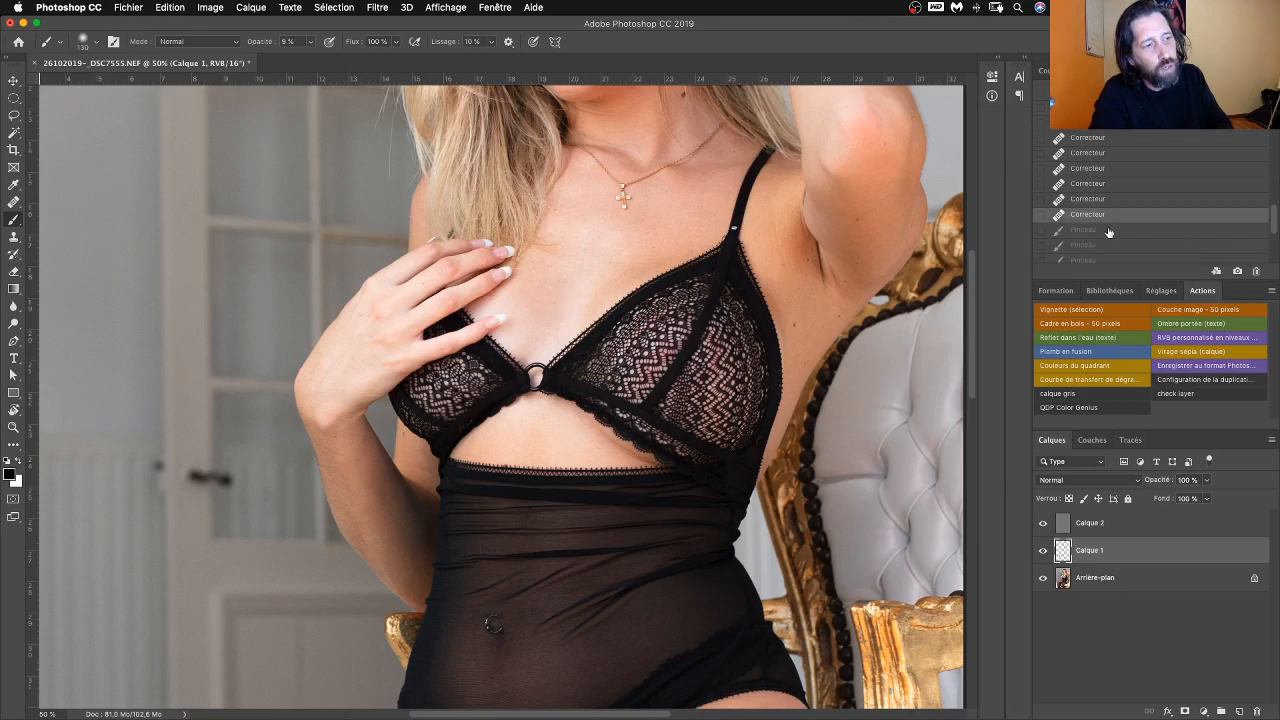
{"action": "left_click", "coordinate": [1103, 523]}
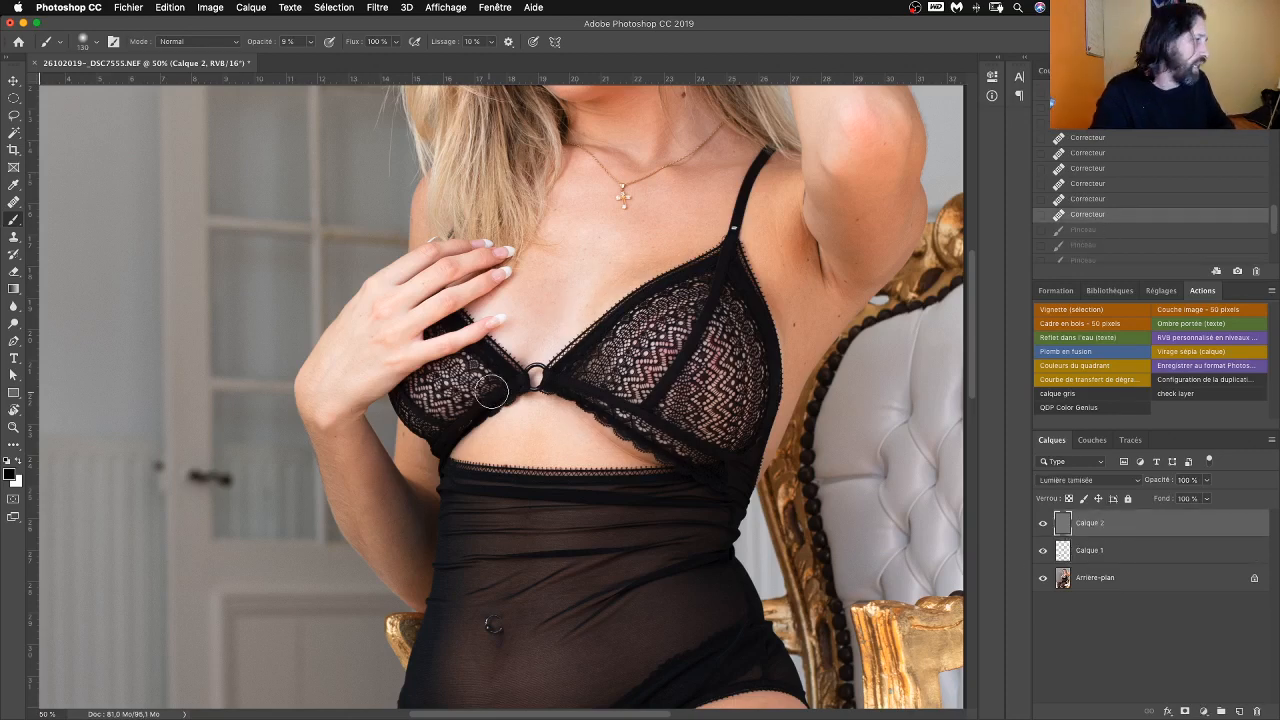
Step: Burn the lace of the bra cup beneath the hand and the lower part of the other cup with black on Calque 2
{"action": "left_click", "coordinate": [452, 407]}
{"action": "left_click", "coordinate": [436, 418]}
{"action": "left_click", "coordinate": [474, 394]}
{"action": "left_click", "coordinate": [482, 384]}
{"action": "left_click", "coordinate": [399, 401]}
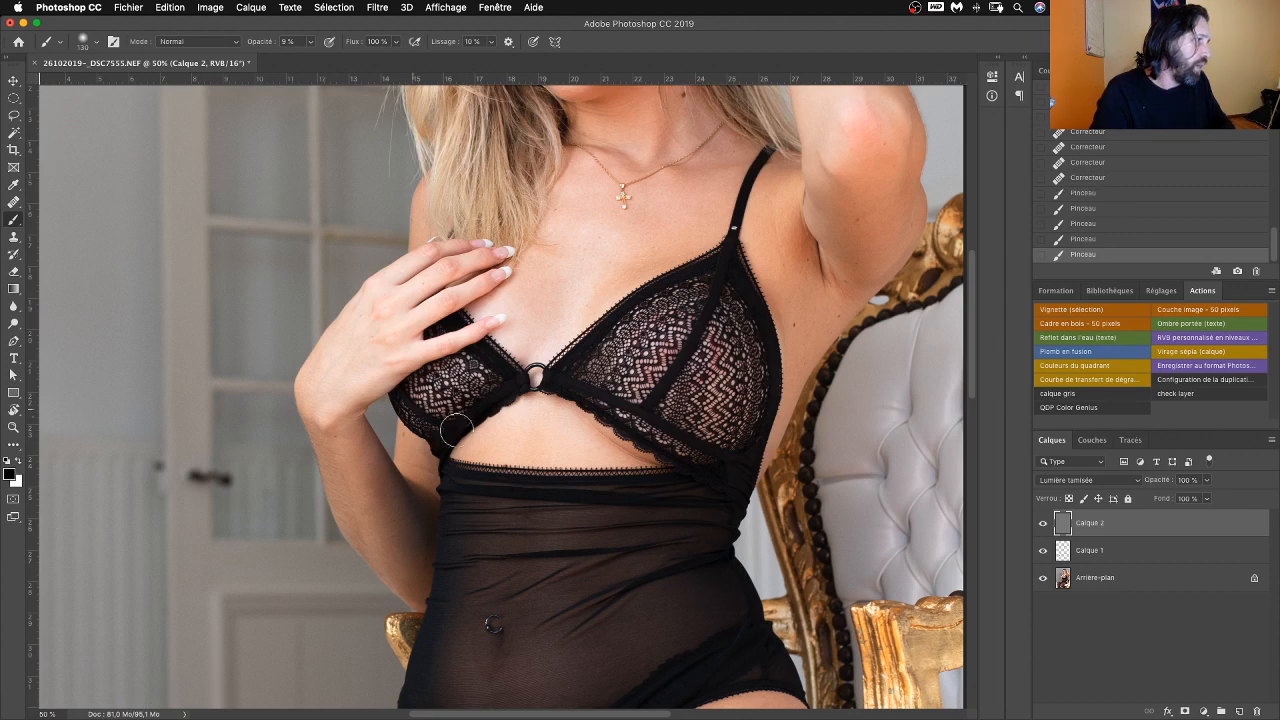
{"action": "left_click", "coordinate": [417, 419]}
{"action": "left_click", "coordinate": [470, 399]}
{"action": "left_click", "coordinate": [437, 415]}
{"action": "left_click", "coordinate": [443, 431]}
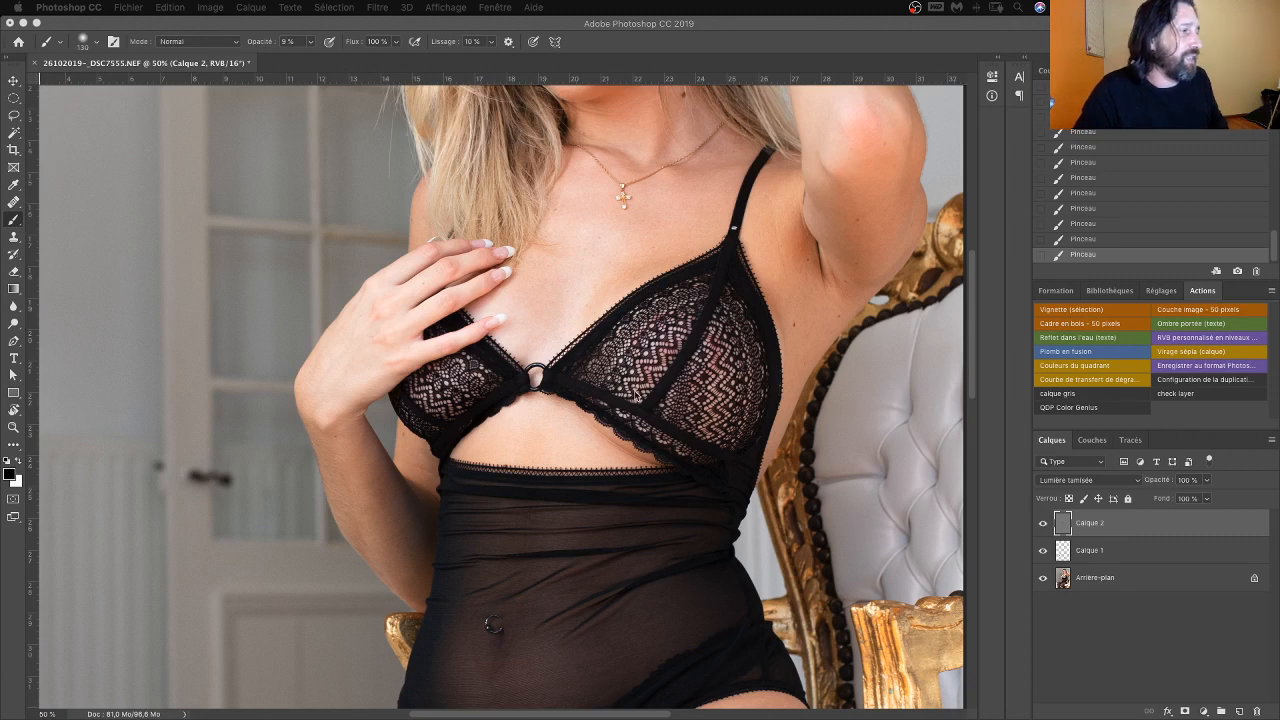
{"action": "left_click", "coordinate": [684, 417]}
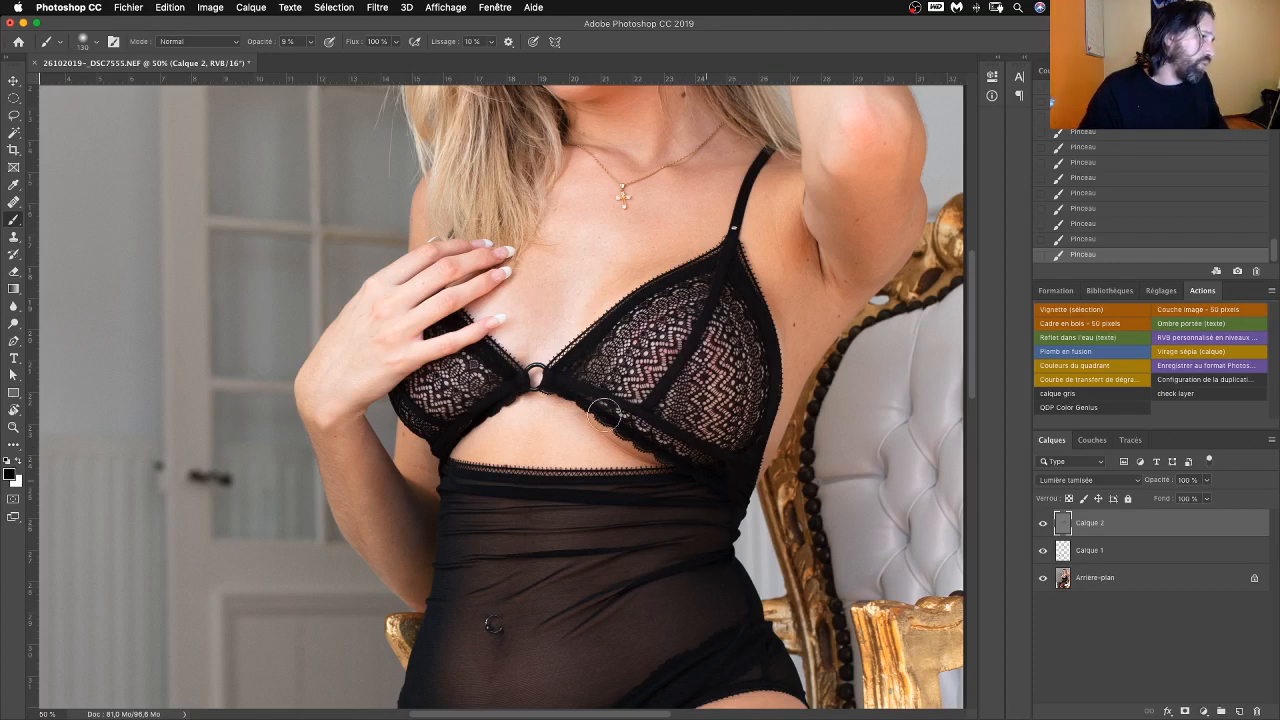
Step: Compare the portrait with and without the Calque 2 dodge and burn work, up close and in full view
{"action": "left_click", "coordinate": [1042, 524]}
{"action": "left_click", "coordinate": [1042, 524]}
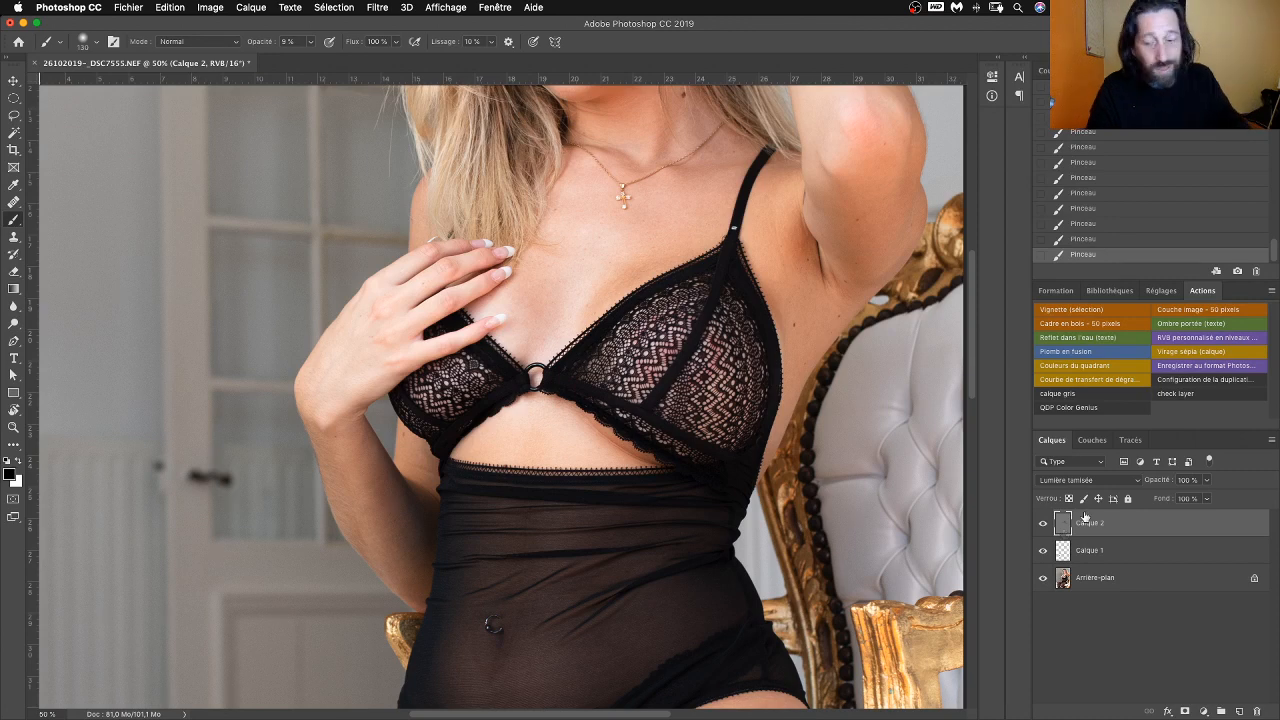
{"action": "key", "text": "super+minus"}
{"action": "key", "text": "super+minus"}
{"action": "key", "text": "super+minus"}
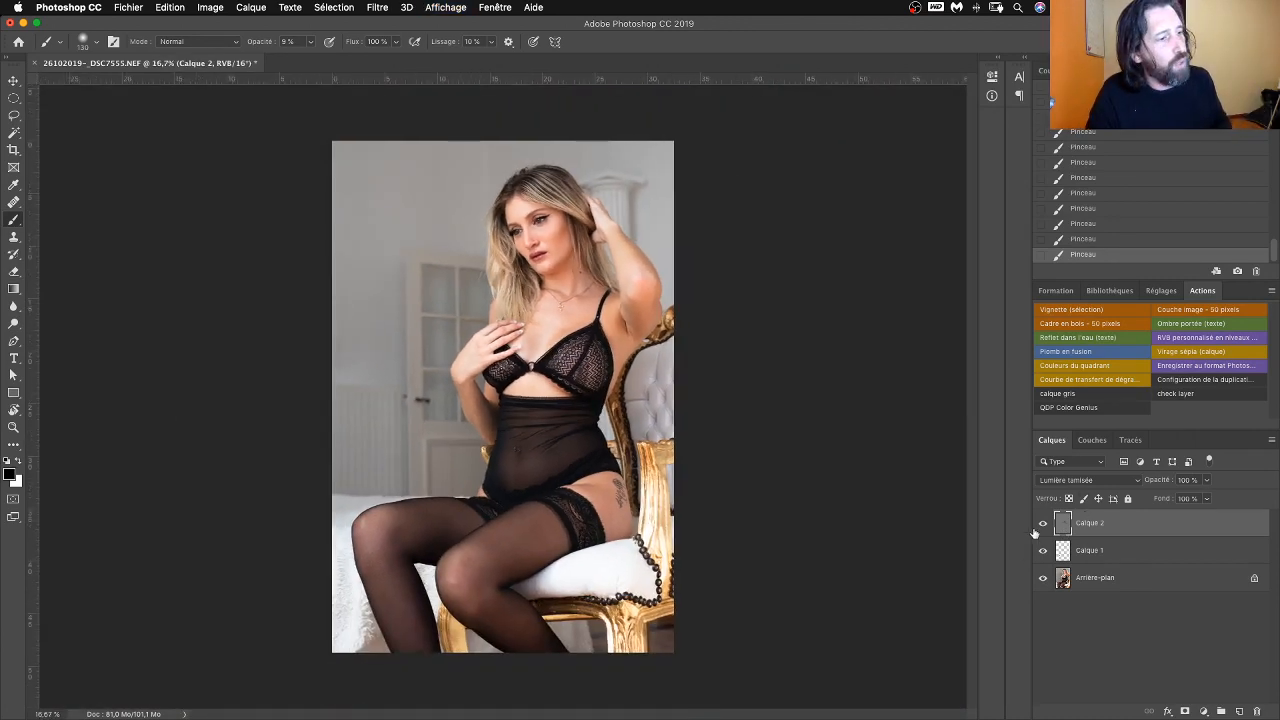
{"action": "left_click", "coordinate": [1043, 524]}
{"action": "left_click", "coordinate": [1043, 524]}
{"action": "left_click", "coordinate": [1043, 524]}
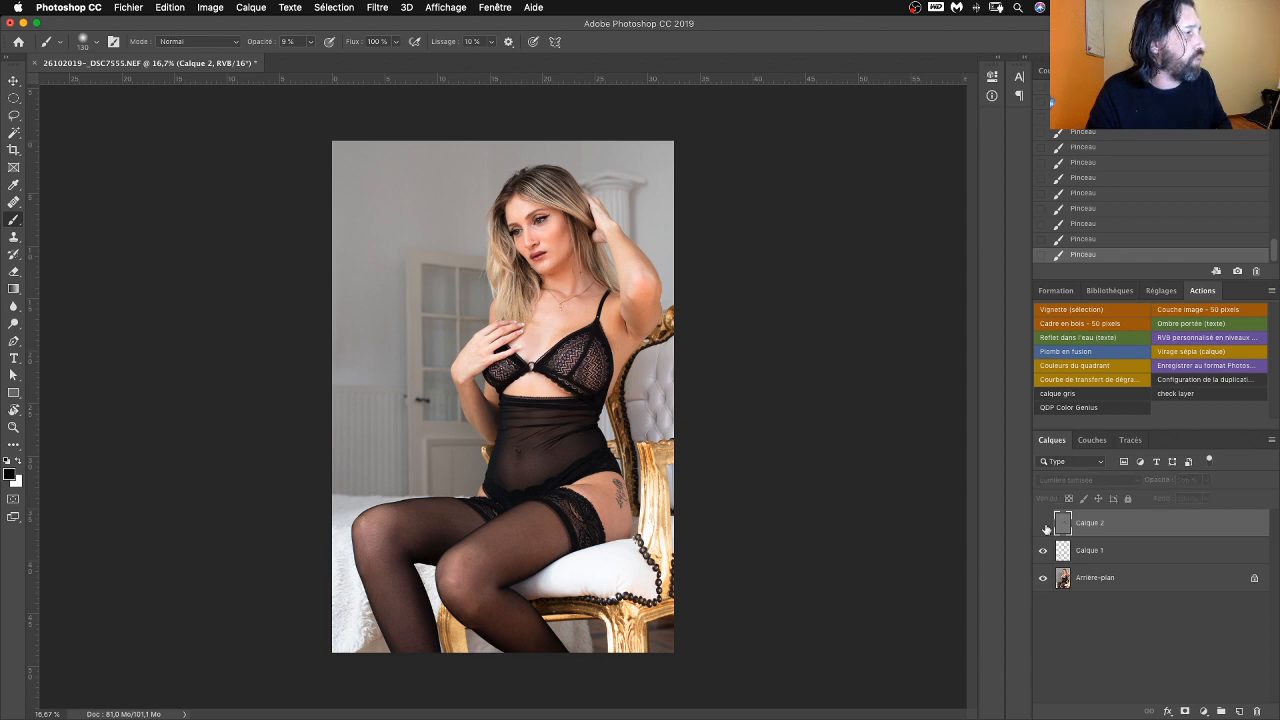
{"action": "left_click", "coordinate": [1043, 524]}
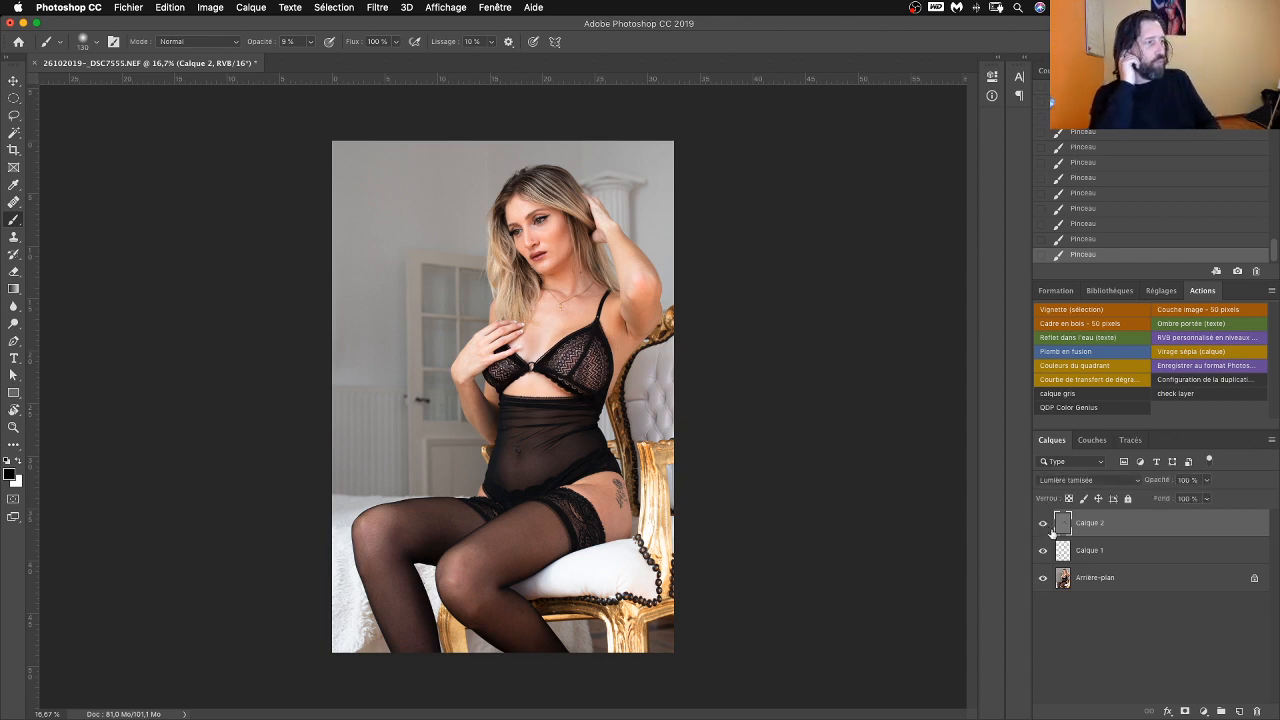
{"action": "left_click", "coordinate": [1043, 524]}
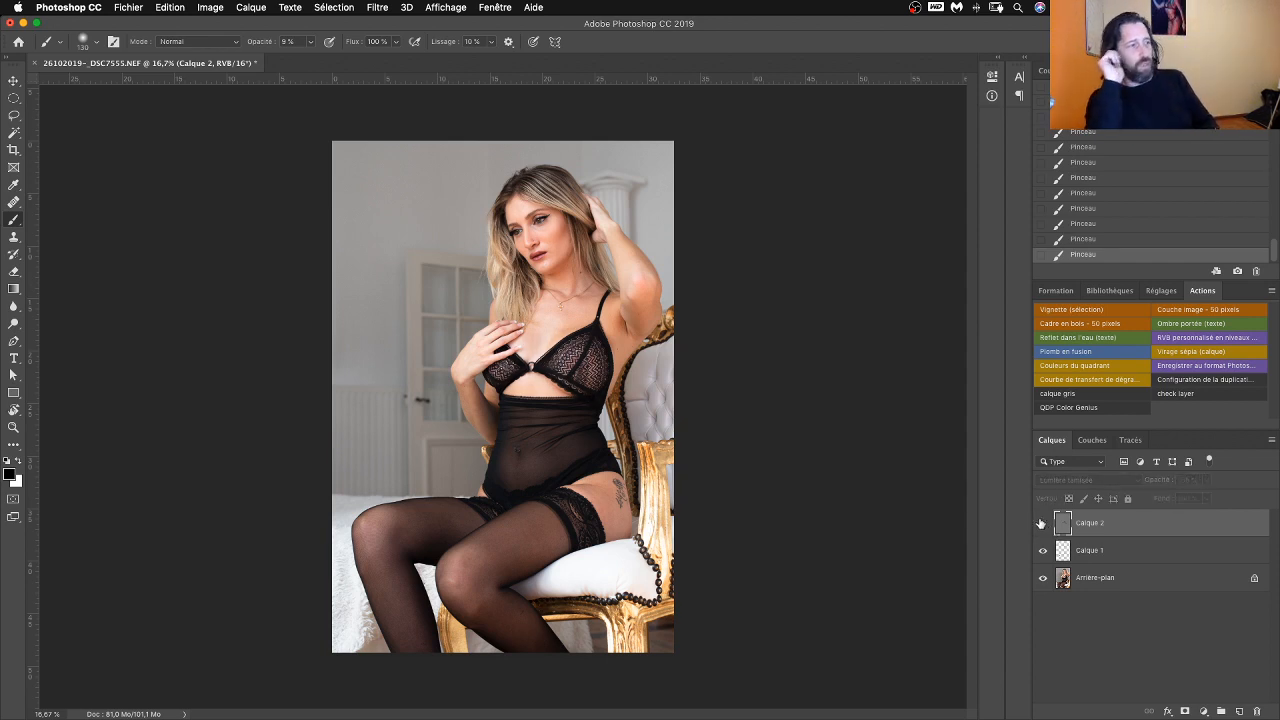
{"action": "left_click", "coordinate": [1043, 524]}
{"action": "left_click", "coordinate": [1043, 525]}
{"action": "left_click", "coordinate": [1043, 525]}
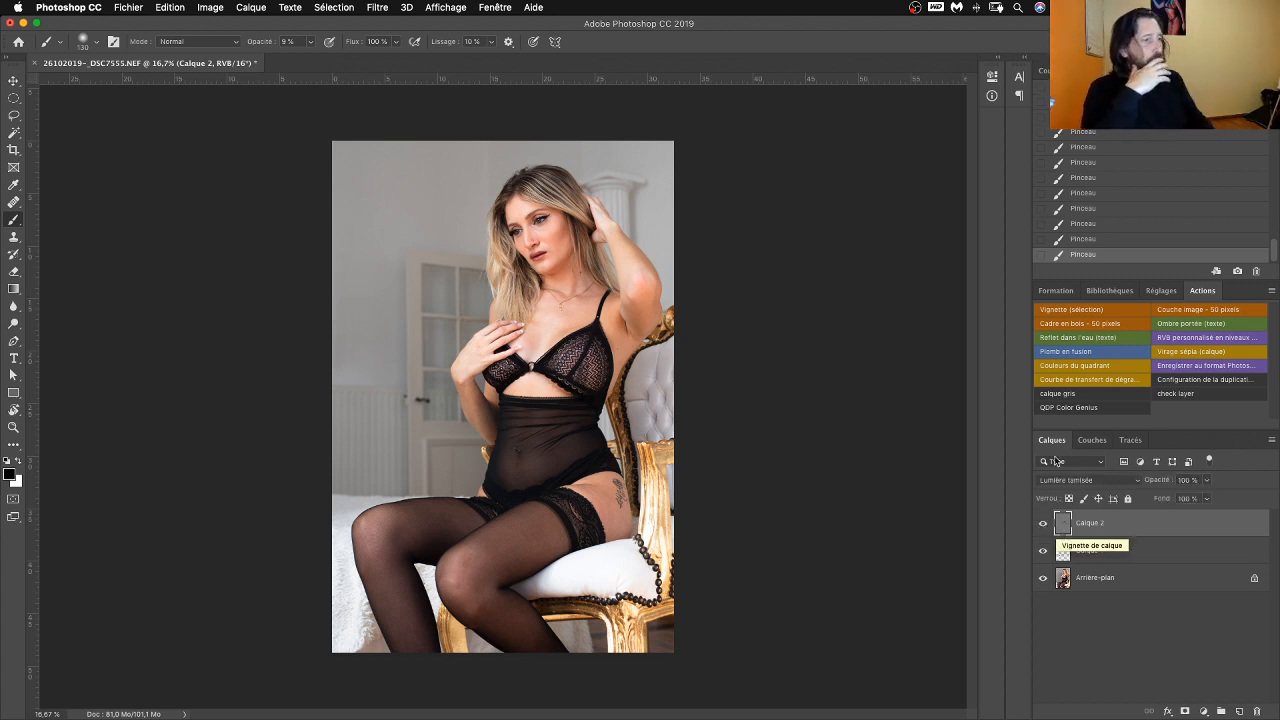
{"action": "left_click", "coordinate": [1040, 527]}
{"action": "left_click", "coordinate": [1041, 527]}
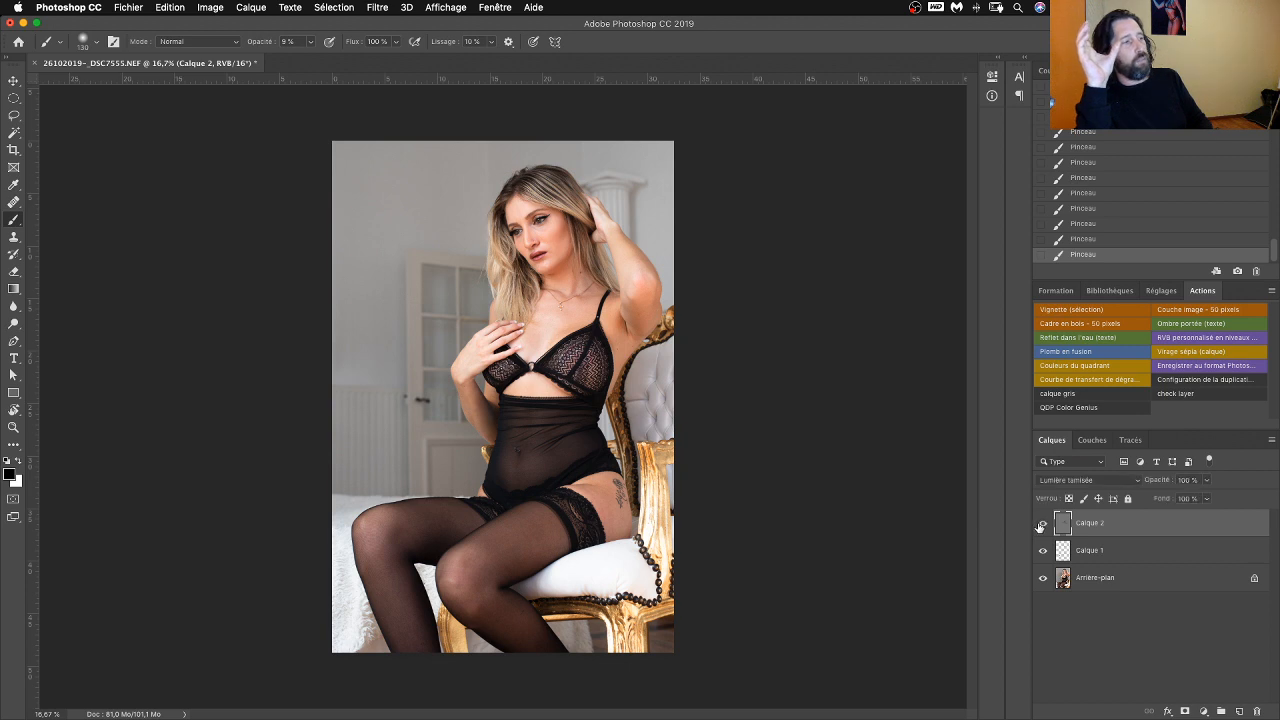
{"action": "left_click", "coordinate": [1046, 529]}
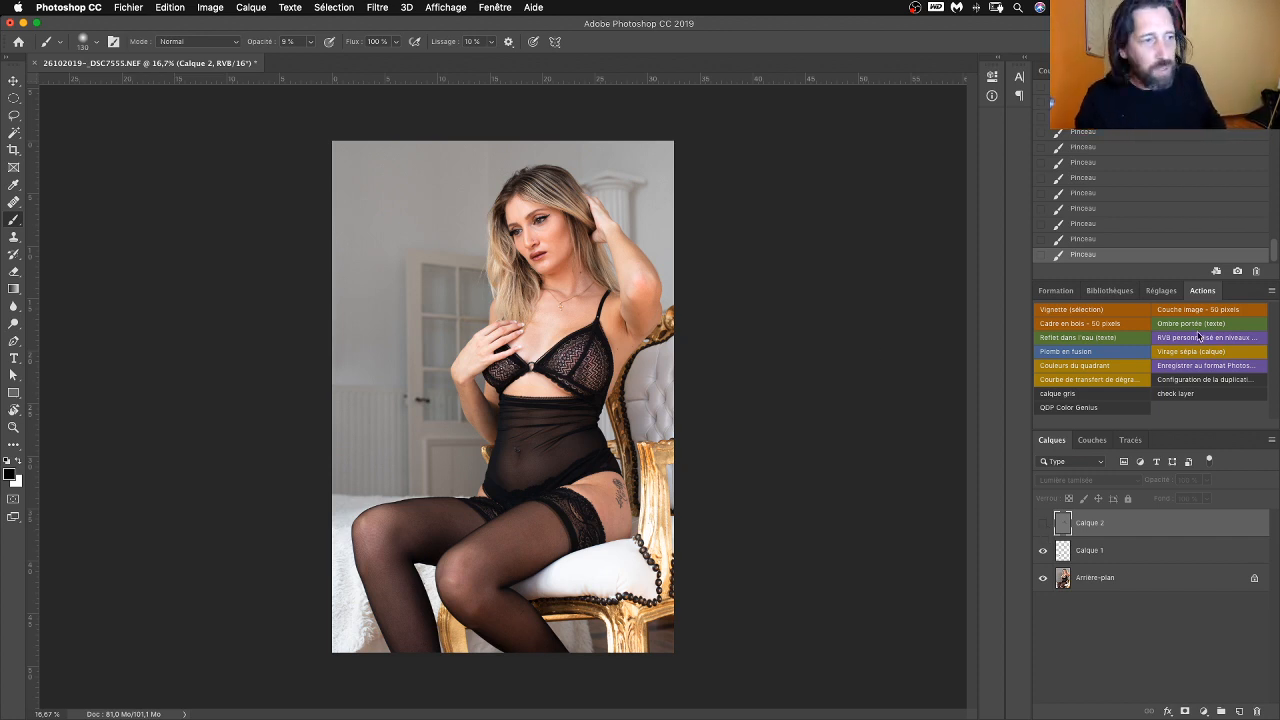
{"action": "left_click", "coordinate": [1043, 523]}
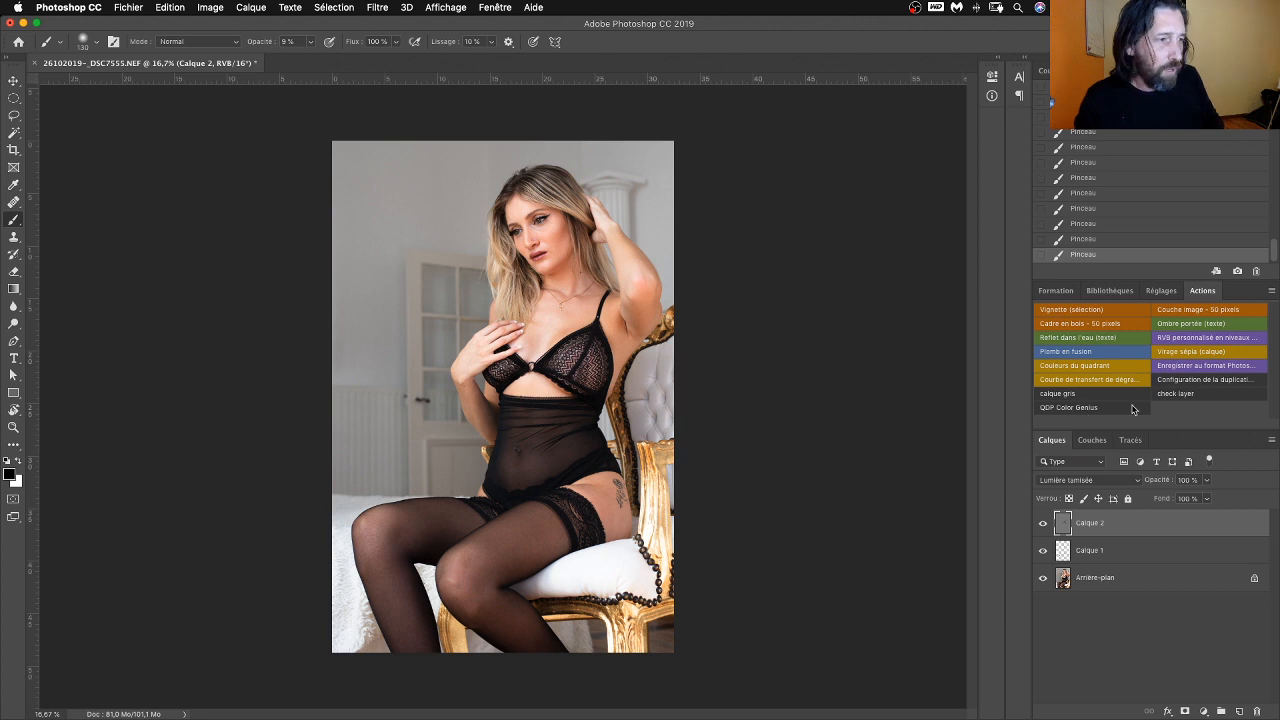
Step: Add another soft-light gray layer with the calque gris action and set the brush size to 30 px for the hair
{"action": "left_click", "coordinate": [1075, 395]}
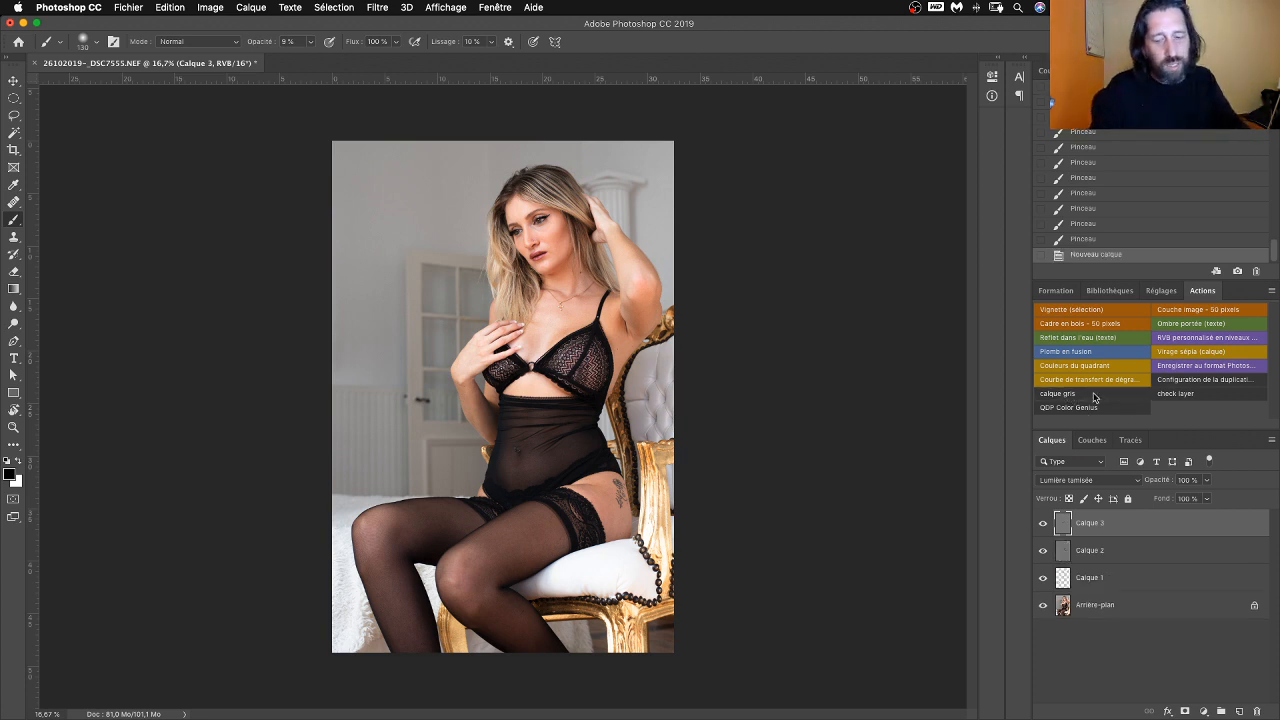
{"action": "key", "text": "super+plus"}
{"action": "key", "text": "super+plus"}
{"action": "key", "text": "super+plus"}
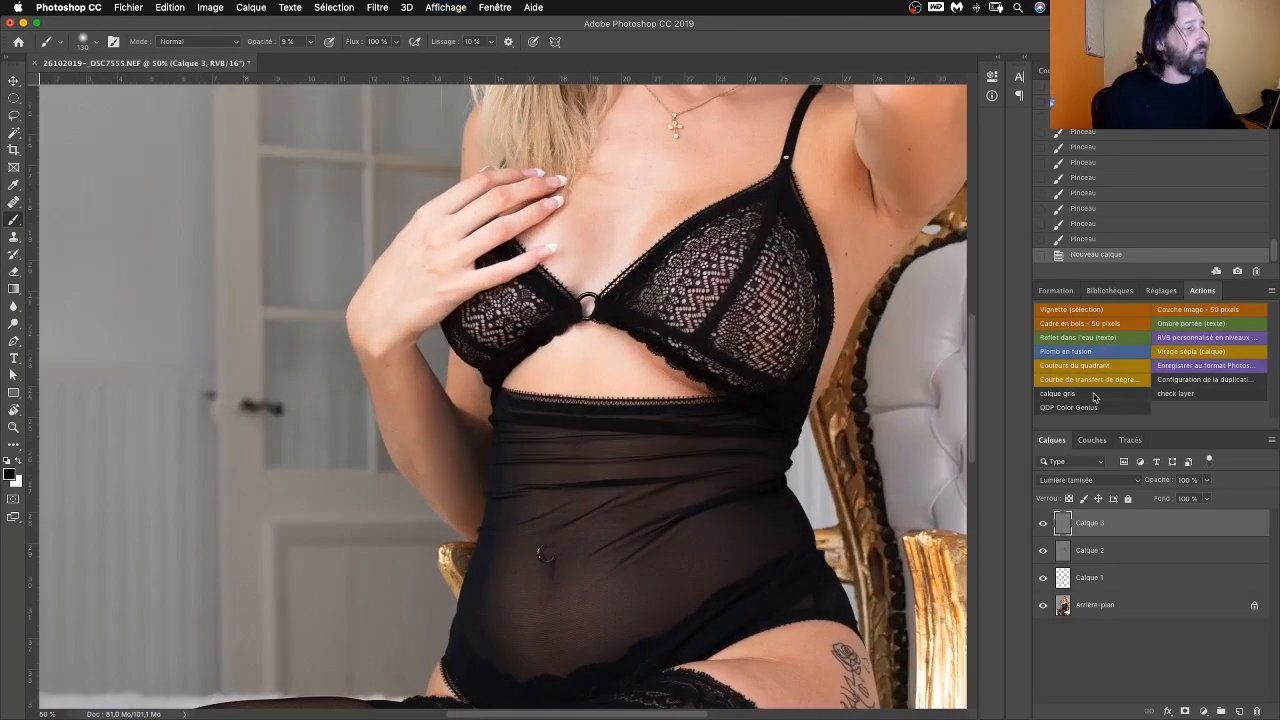
{"action": "scroll", "coordinate": [685, 337], "scroll_direction": "up", "scroll_amount": 5}
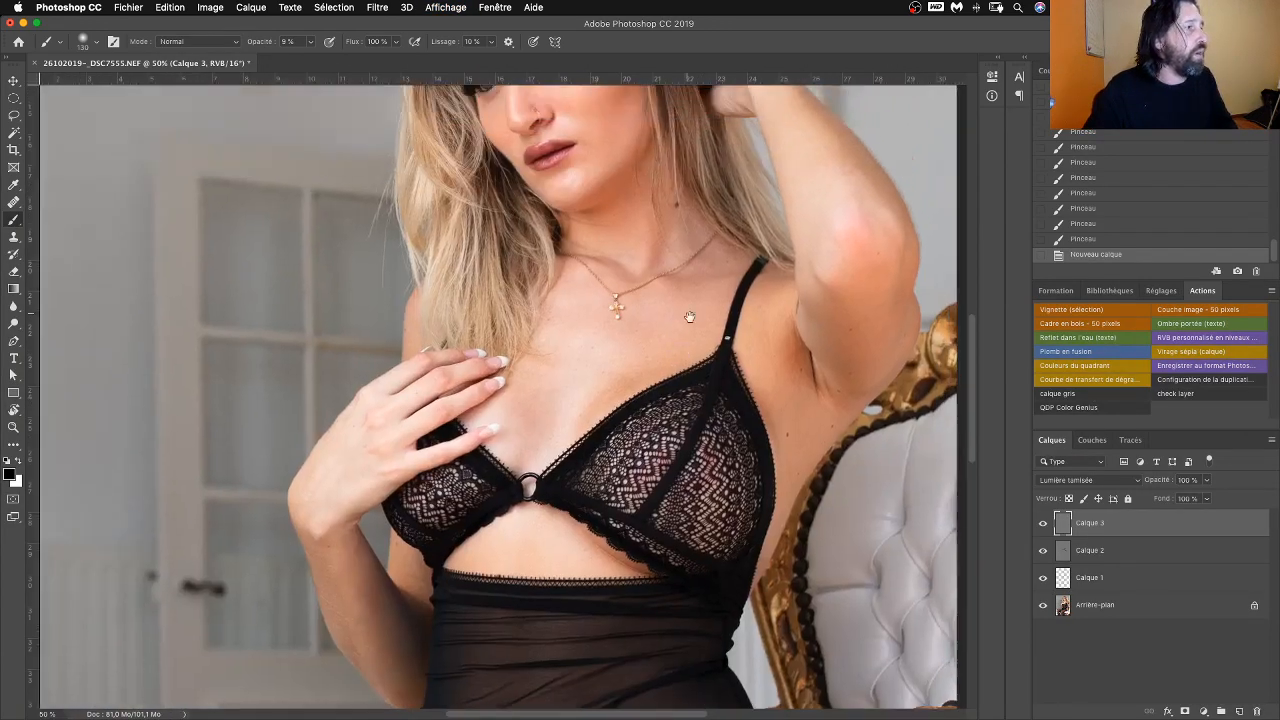
{"action": "scroll", "coordinate": [687, 337], "scroll_direction": "up", "scroll_amount": 3}
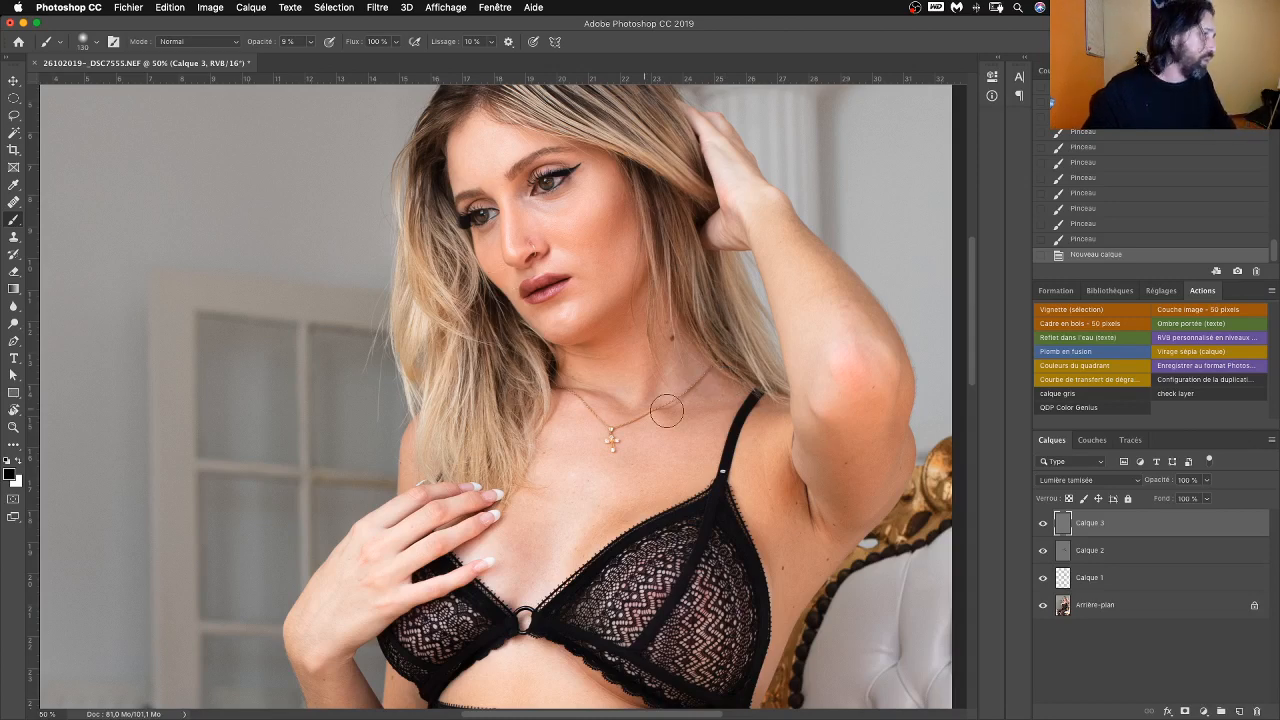
{"action": "left_click_drag", "start_coordinate": [586, 294], "coordinate": [574, 386]}
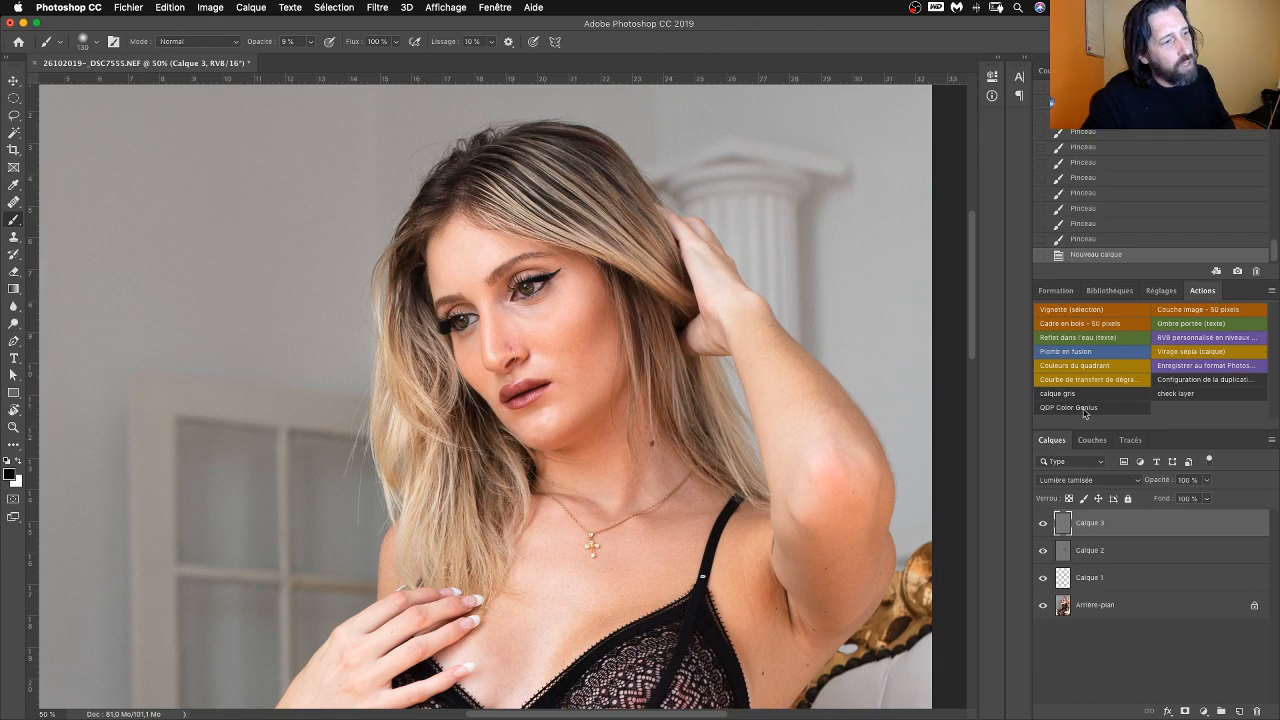
{"action": "right_click", "coordinate": [565, 198]}
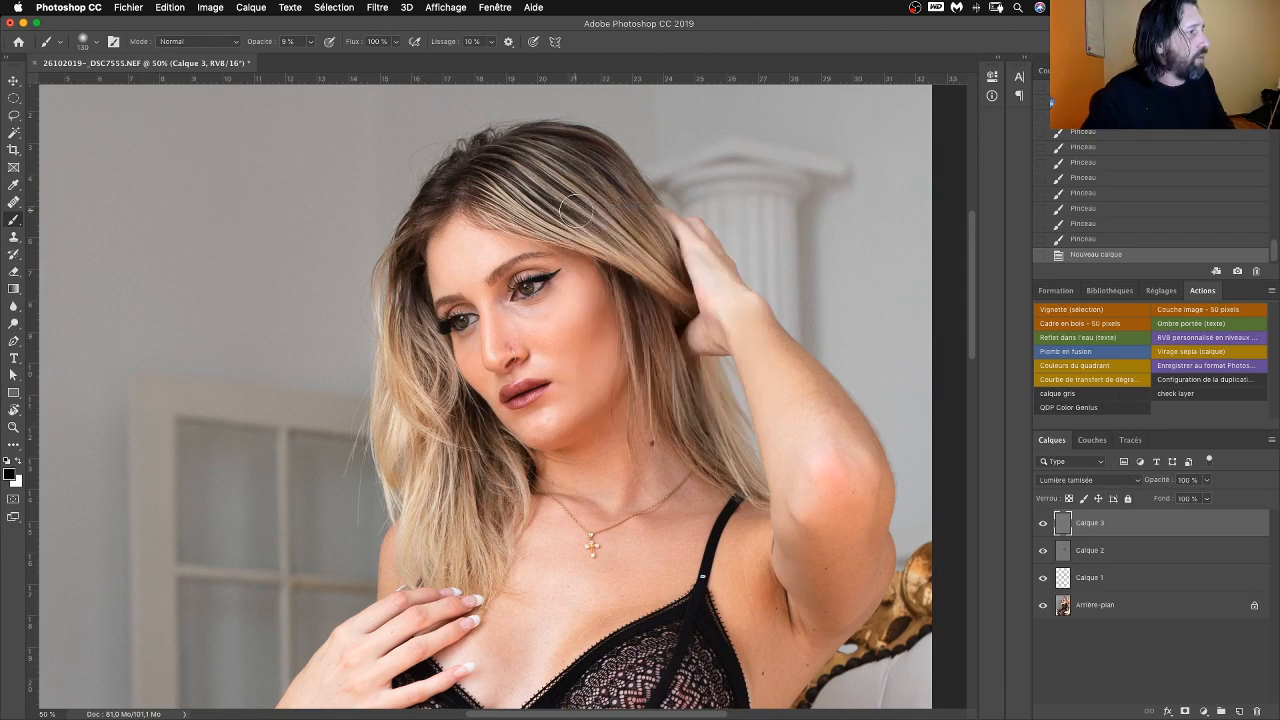
{"action": "right_click", "coordinate": [609, 220]}
{"action": "left_click_drag", "start_coordinate": [738, 257], "coordinate": [694, 258]}
{"action": "key", "text": "Return"}
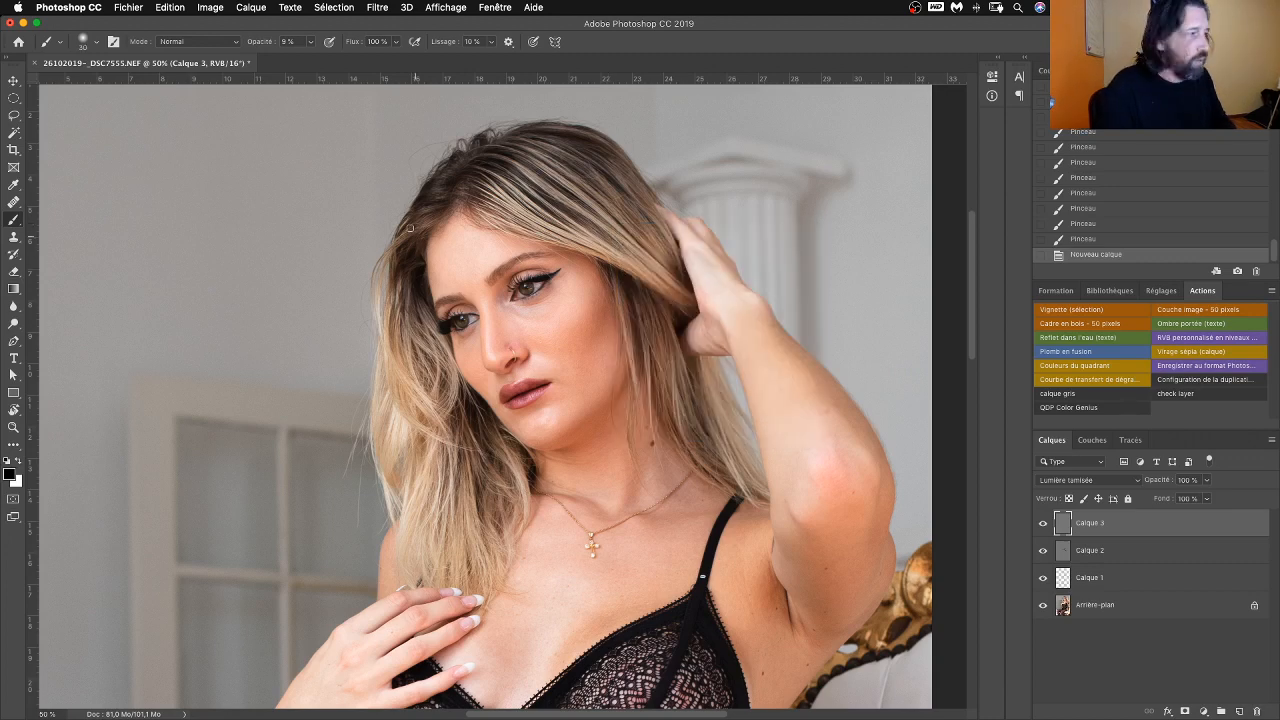
Step: Dodge the light hair strands on the crown with white brush strokes on Calque 3
{"action": "key", "text": "x"}
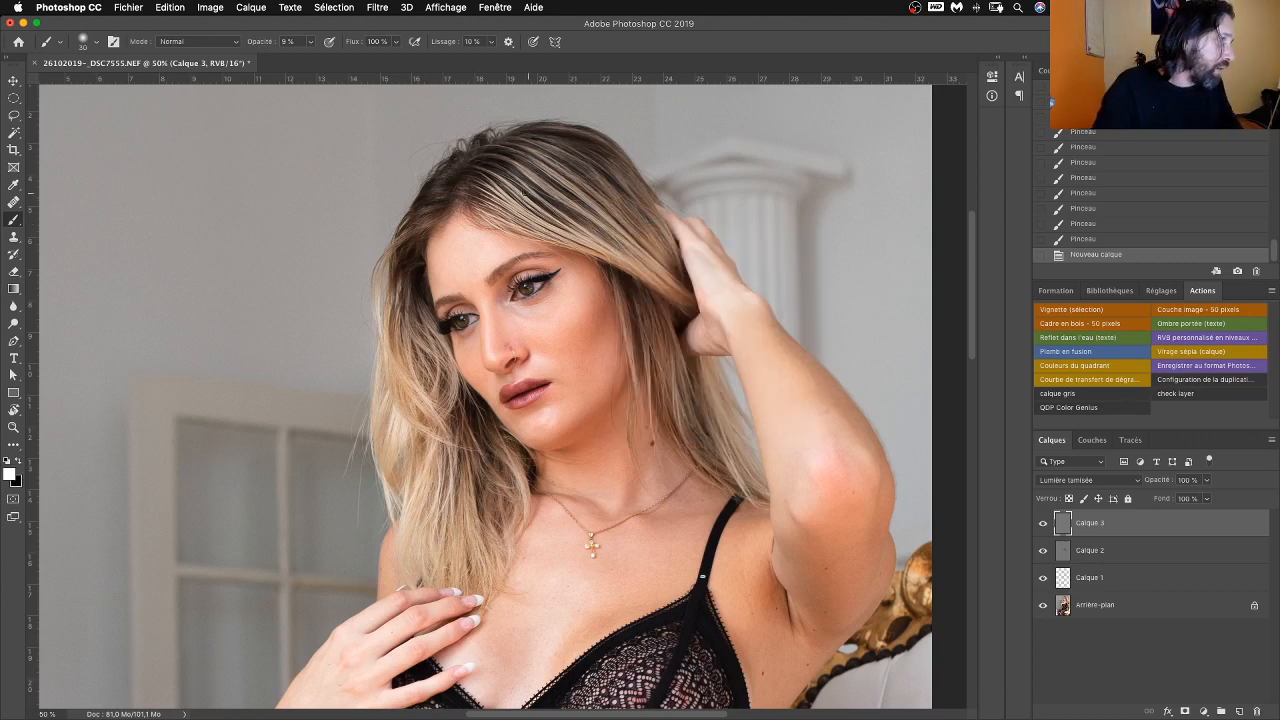
{"action": "left_click", "coordinate": [532, 193]}
{"action": "left_click", "coordinate": [531, 190]}
{"action": "left_click", "coordinate": [533, 188]}
{"action": "left_click", "coordinate": [534, 187]}
{"action": "left_click", "coordinate": [534, 186]}
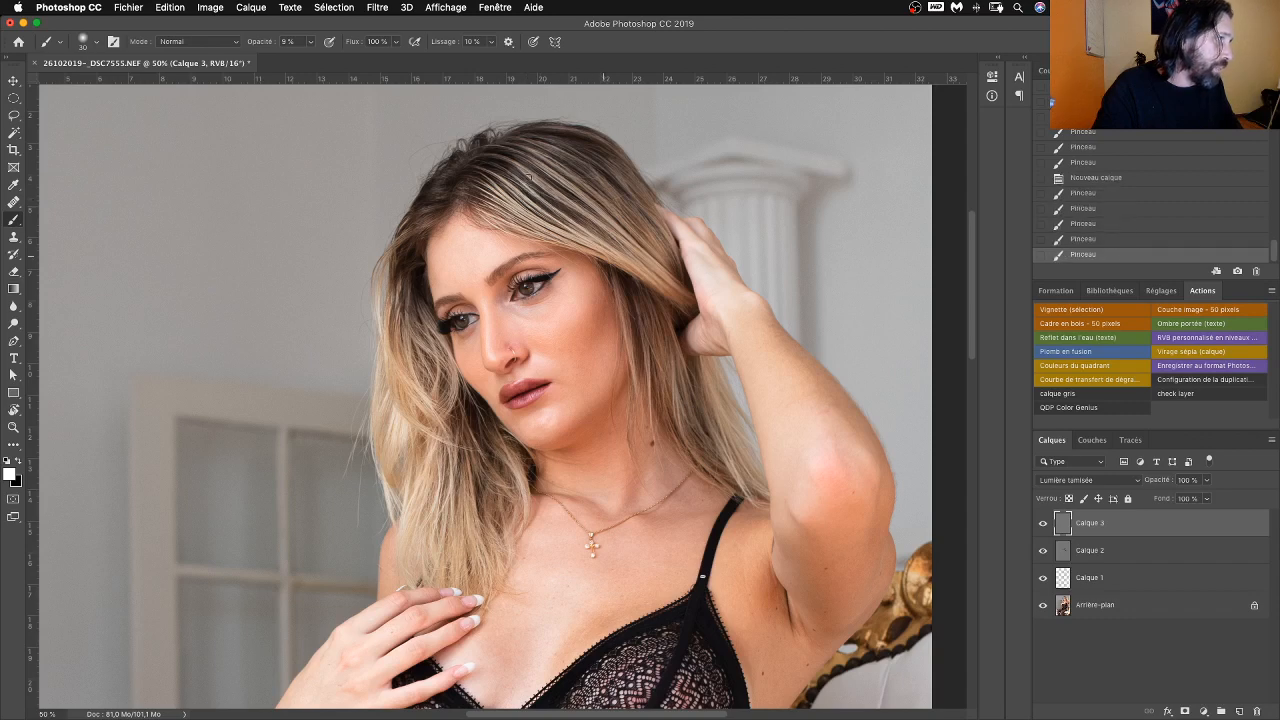
{"action": "left_click", "coordinate": [534, 183]}
{"action": "left_click", "coordinate": [534, 182]}
{"action": "left_click", "coordinate": [535, 180]}
{"action": "left_click", "coordinate": [541, 171]}
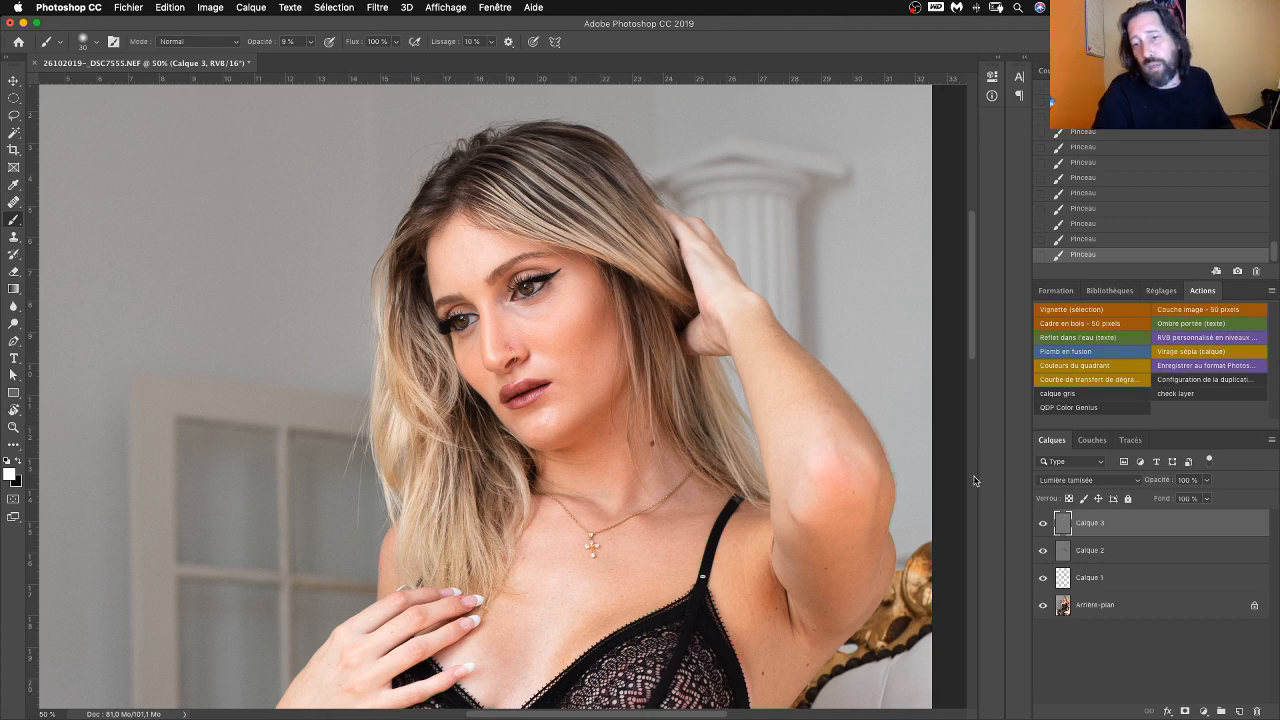
Step: Compare the lightened hair with and without Calque 3
{"action": "left_click", "coordinate": [1044, 523]}
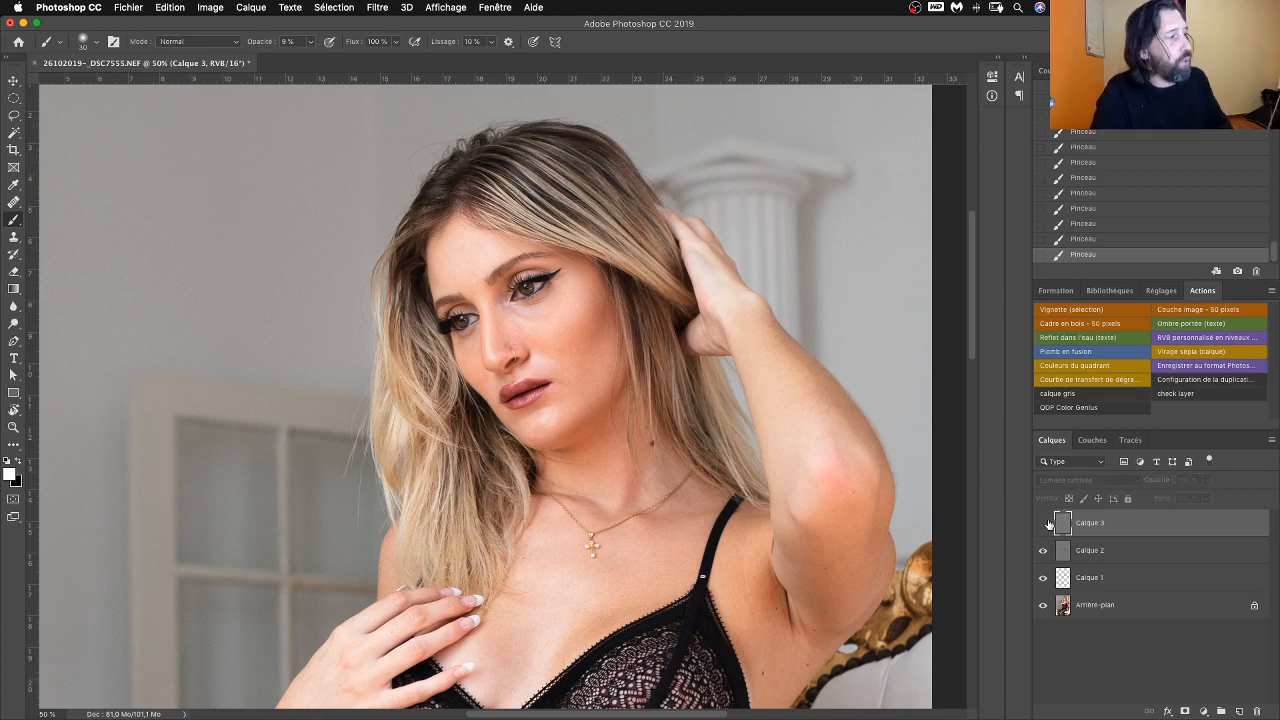
{"action": "left_click", "coordinate": [1045, 523]}
{"action": "left_click", "coordinate": [1044, 523]}
{"action": "left_click", "coordinate": [1043, 523]}
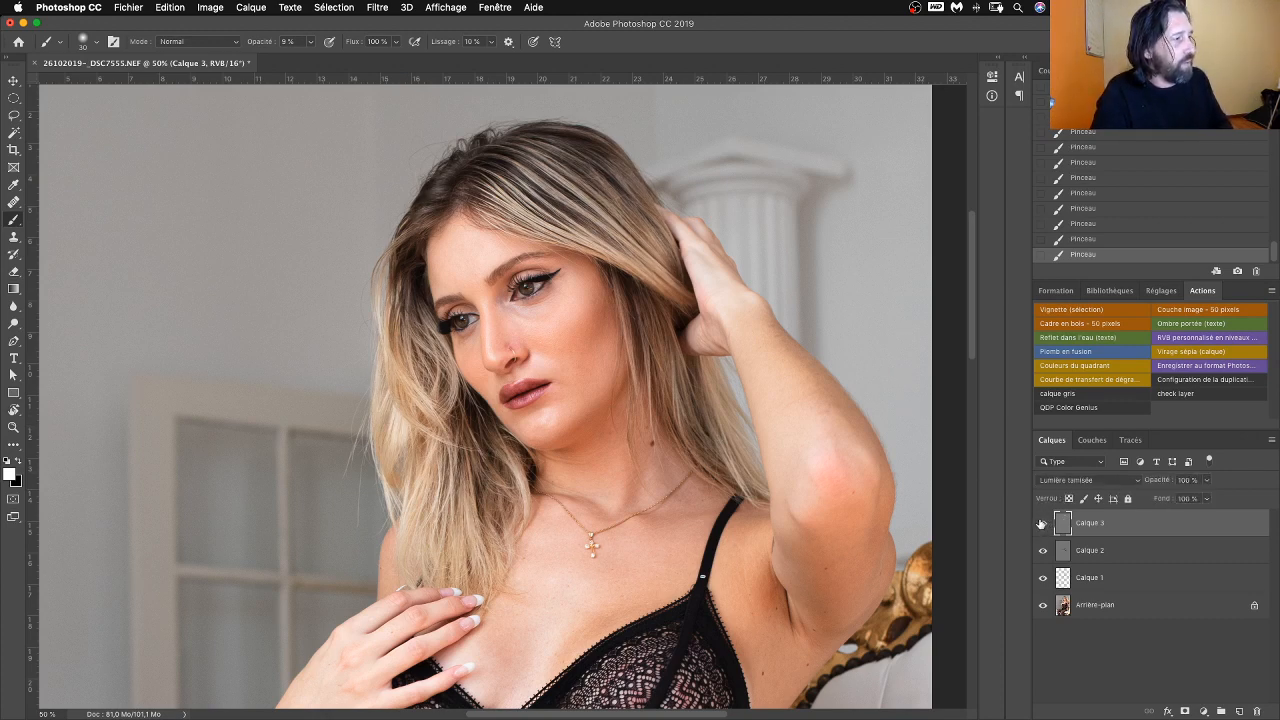
{"action": "left_click", "coordinate": [1043, 523]}
{"action": "left_click", "coordinate": [1043, 523]}
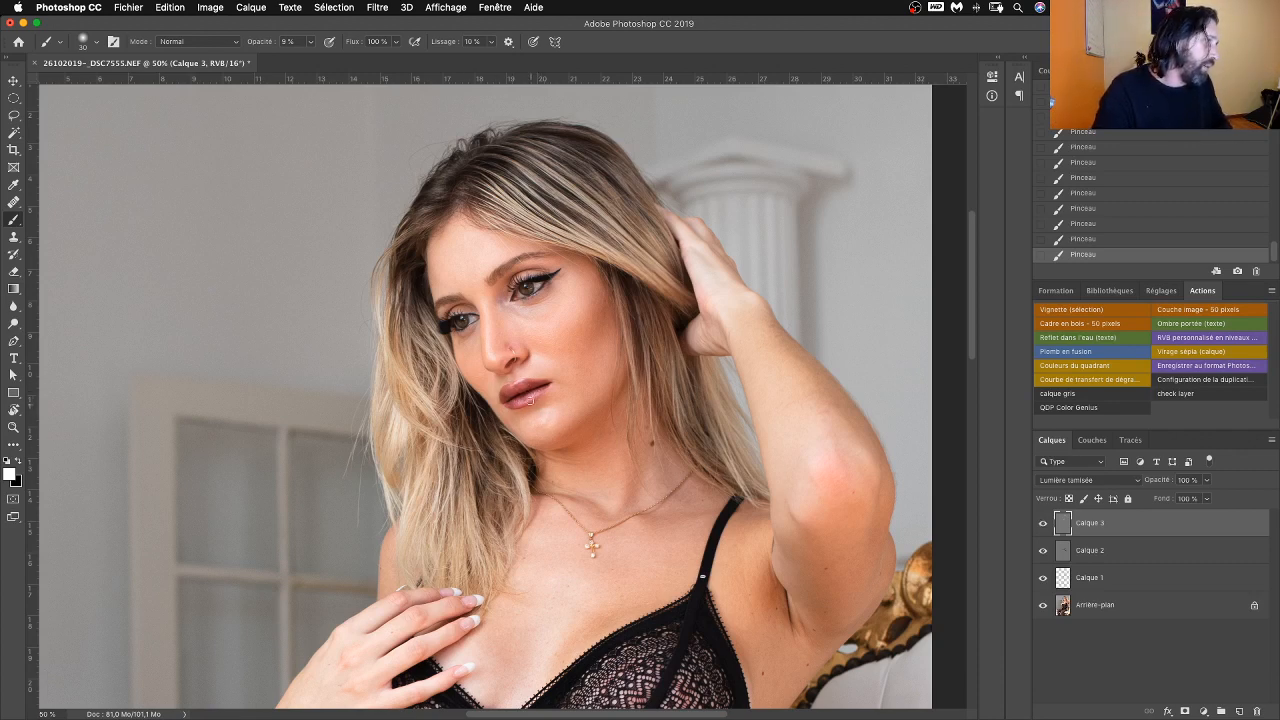
Step: Burn the dark strands of the hair with a black 19 px brush on Calque 3
{"action": "key", "text": "x"}
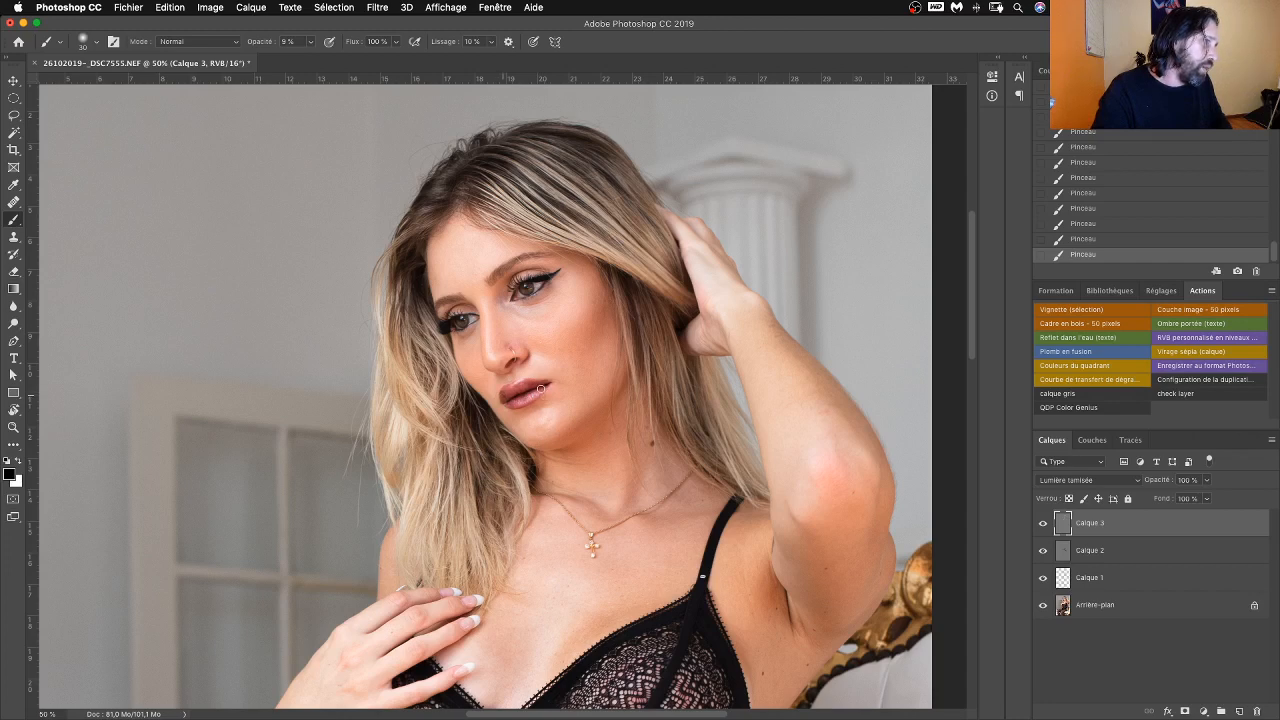
{"action": "left_click", "coordinate": [1043, 522]}
{"action": "left_click", "coordinate": [1043, 522]}
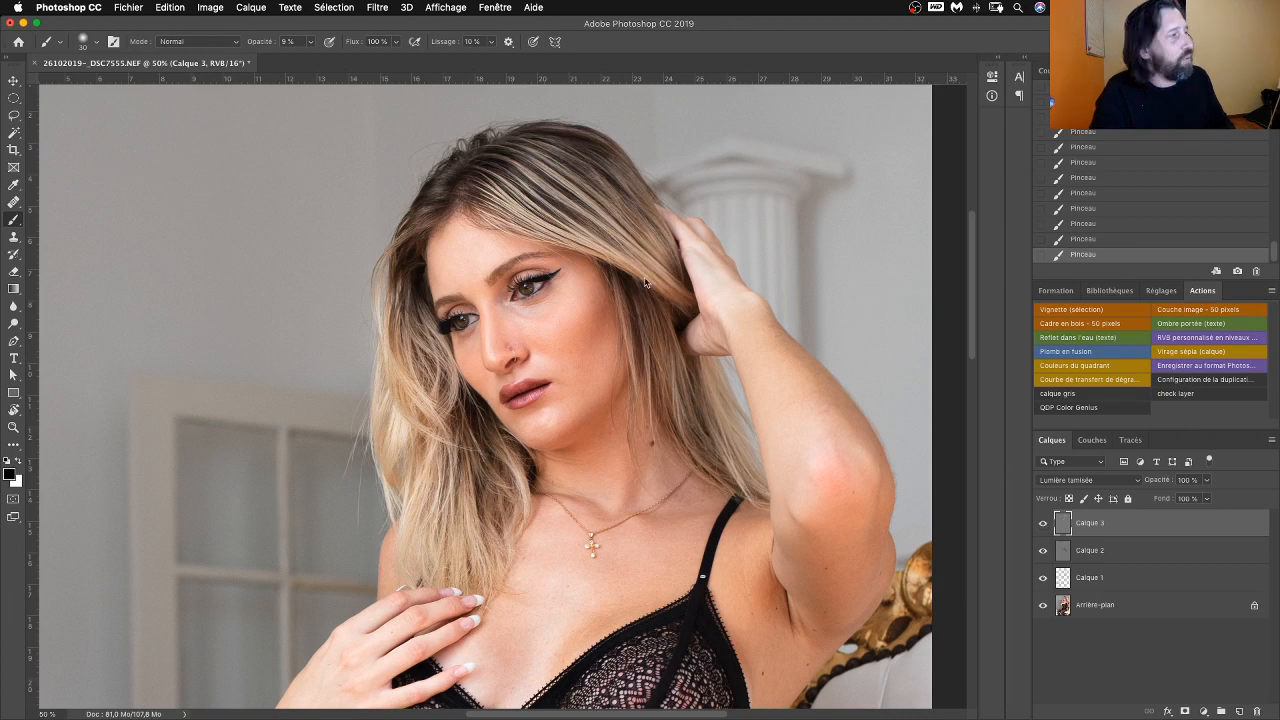
{"action": "right_click", "coordinate": [507, 196]}
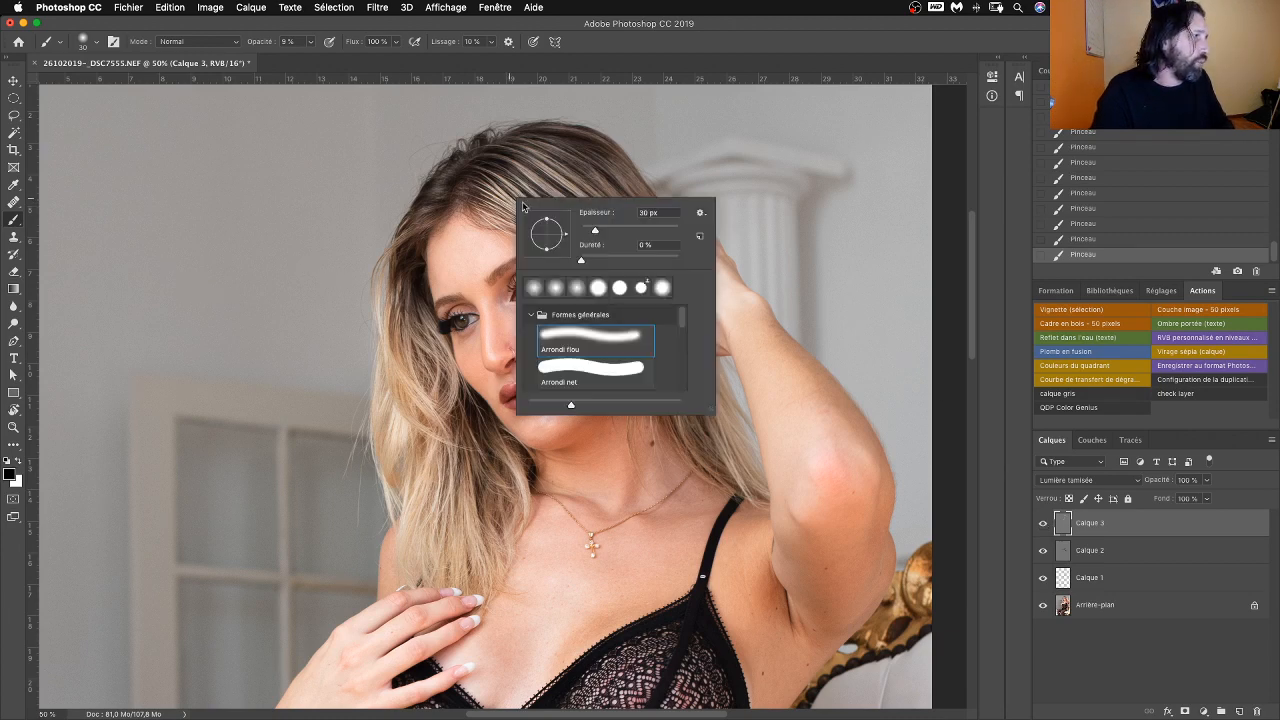
{"action": "left_click_drag", "start_coordinate": [592, 231], "coordinate": [590, 231]}
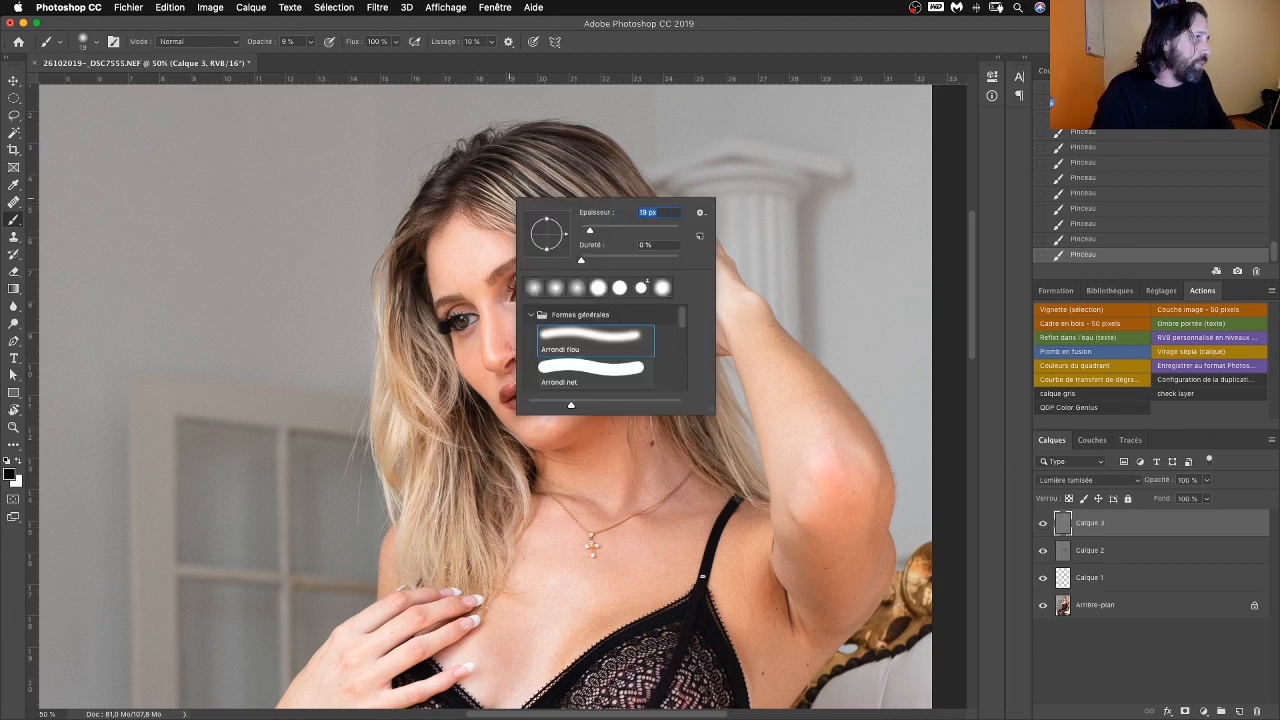
{"action": "left_click", "coordinate": [507, 167]}
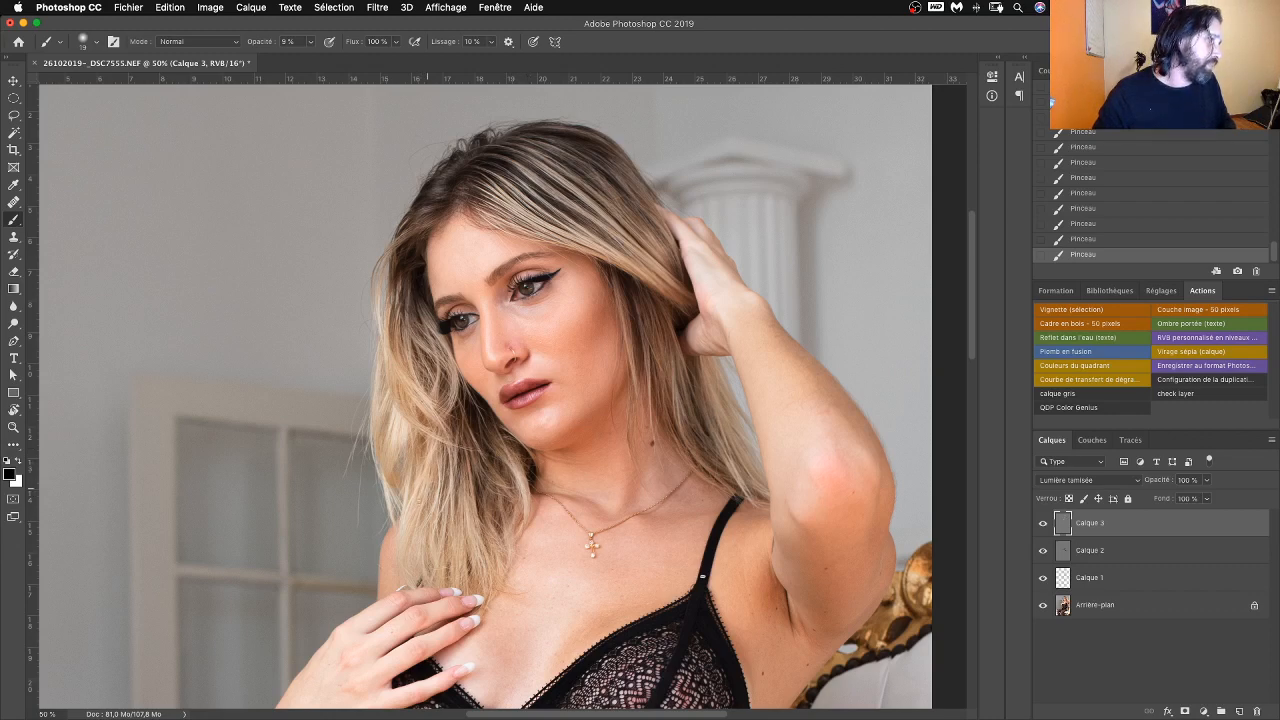
Step: Compare the hair with and without Calque 3, and inspect that layer's dodge and burn strokes on their own
{"action": "left_click", "coordinate": [1043, 523]}
{"action": "left_click", "coordinate": [1043, 523]}
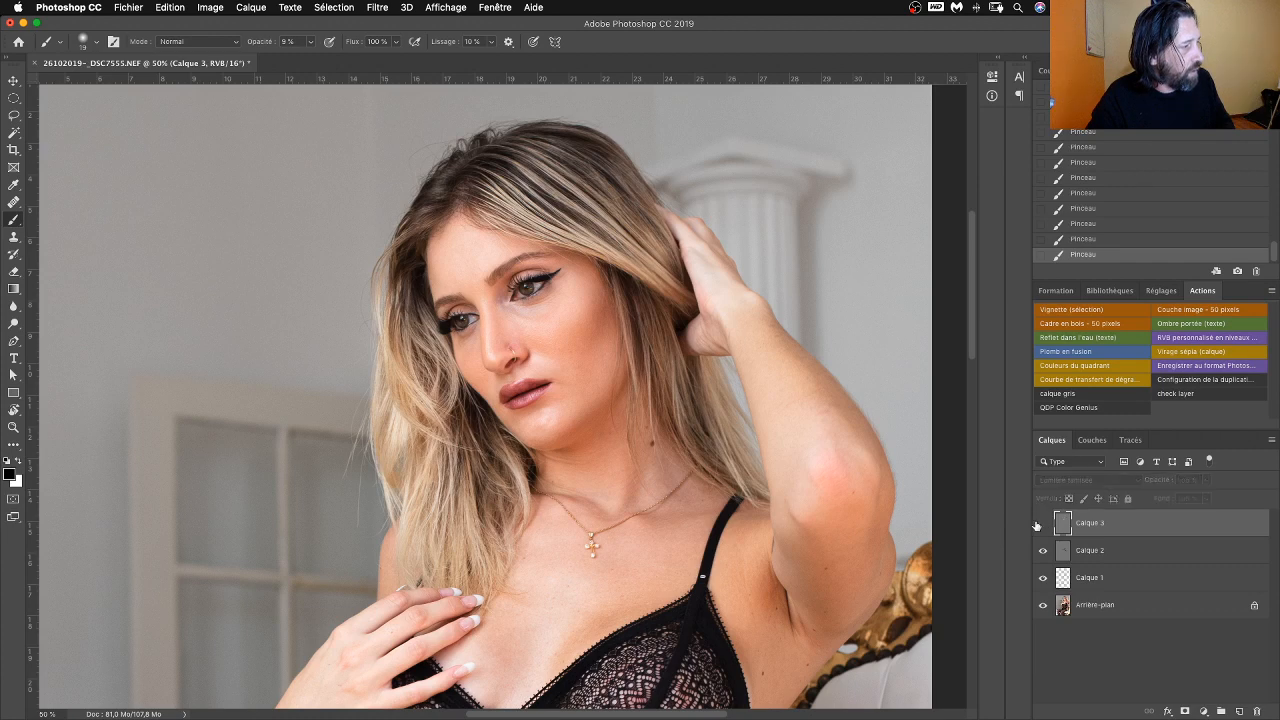
{"action": "left_click", "coordinate": [1042, 523]}
{"action": "left_click", "coordinate": [1041, 523]}
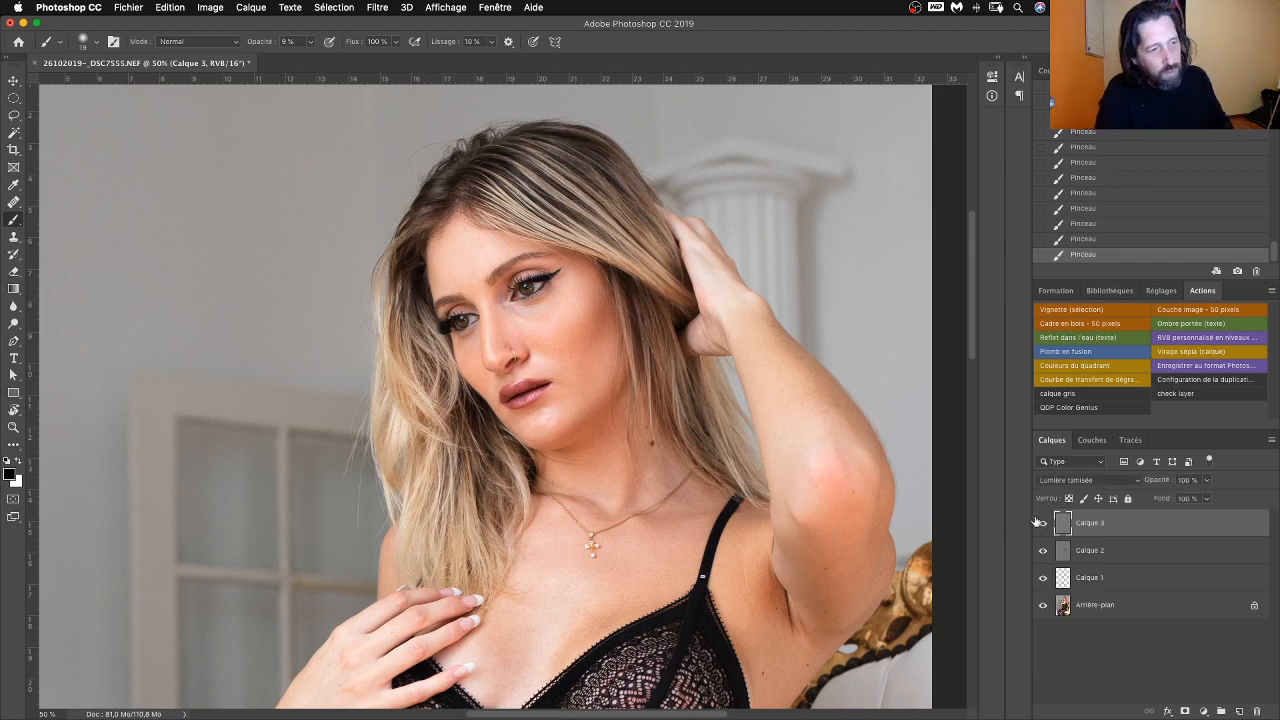
{"action": "left_click", "coordinate": [1042, 524], "text": "alt"}
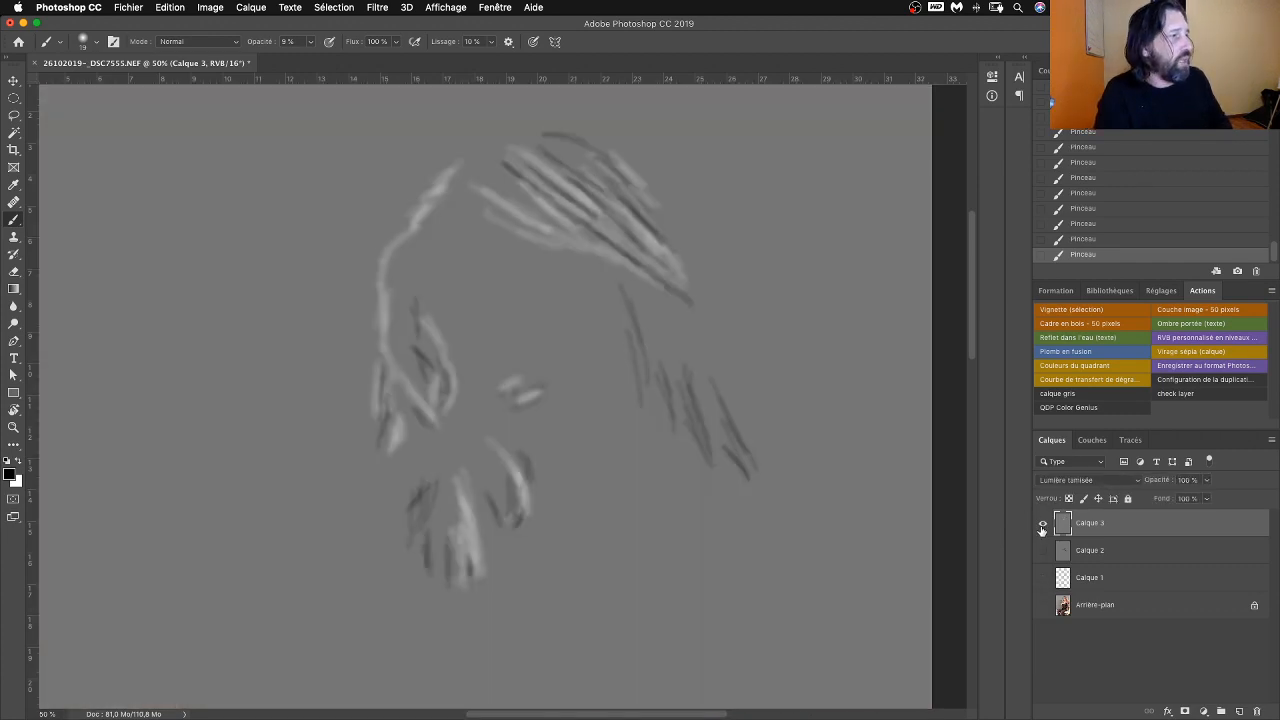
{"action": "left_click", "coordinate": [1043, 530], "text": "alt"}
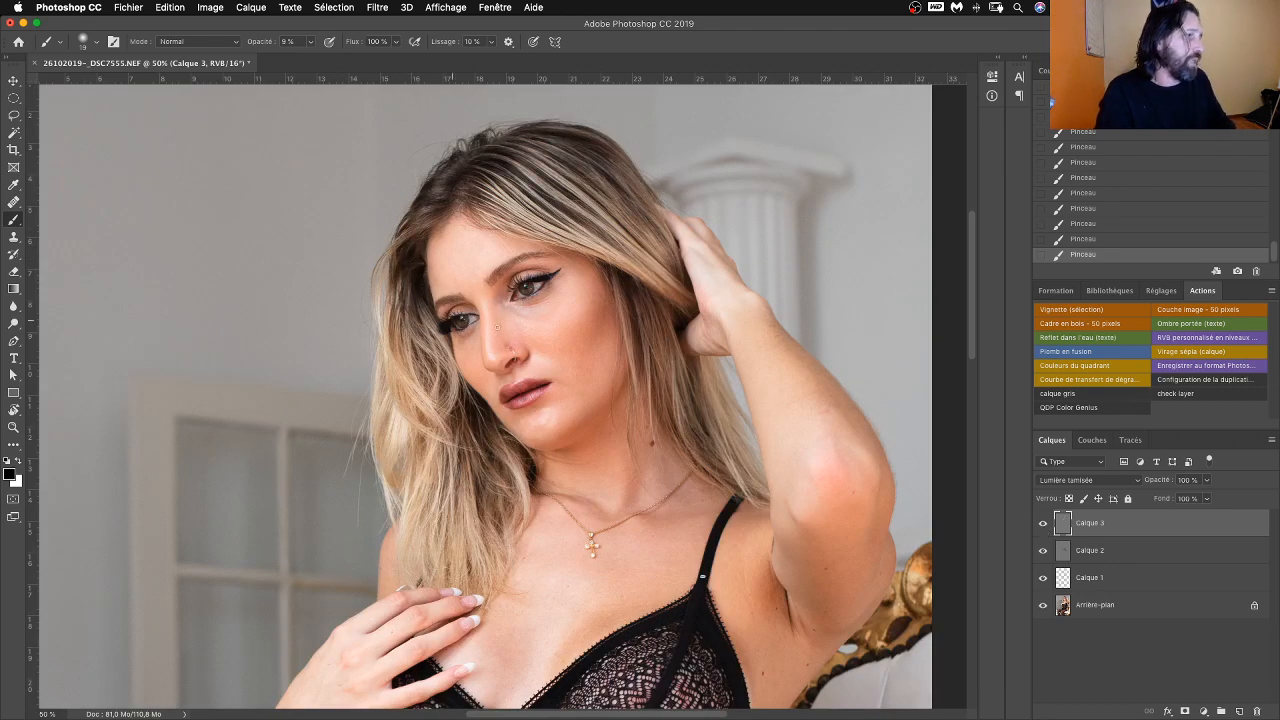
{"action": "left_click", "coordinate": [1043, 524], "text": "alt"}
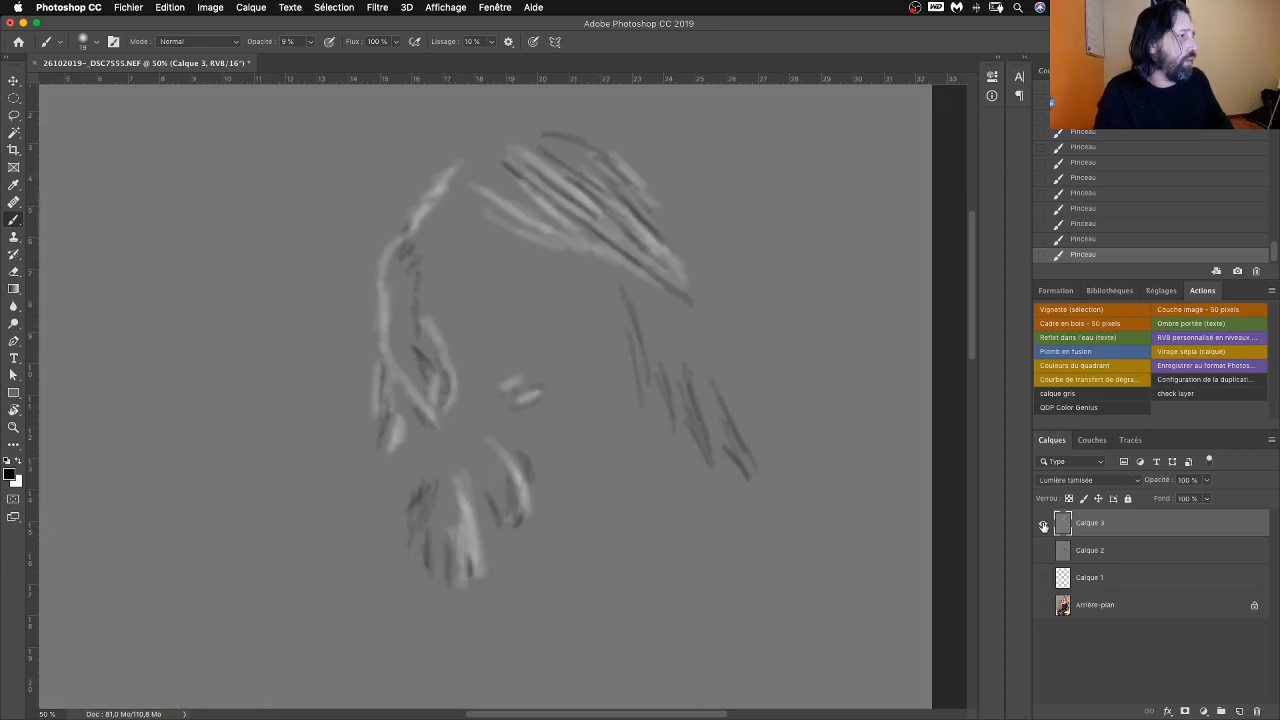
Step: Inspect the strokes of Calque 3 on their own again, show all layers, and set the foreground colour to white
{"action": "left_click", "coordinate": [1043, 524], "text": "alt"}
{"action": "left_click", "coordinate": [1043, 524], "text": "alt"}
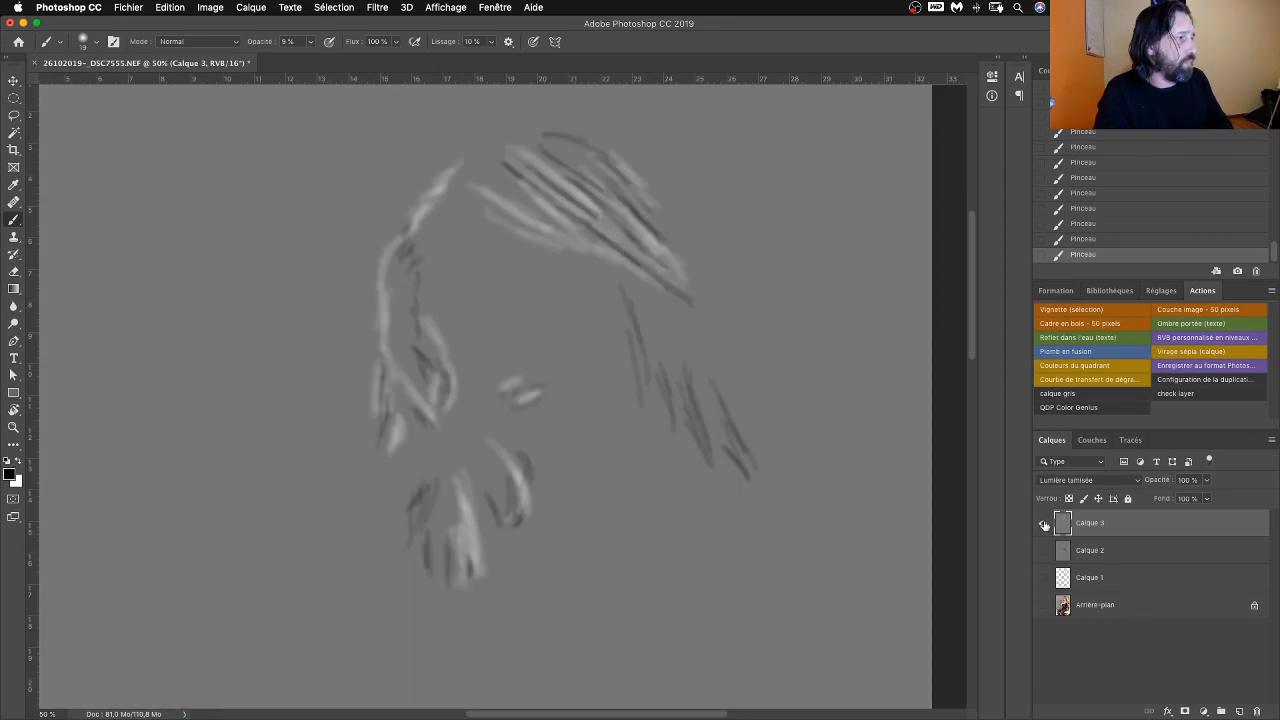
{"action": "left_click", "coordinate": [1043, 524], "text": "alt"}
{"action": "key", "text": "x"}
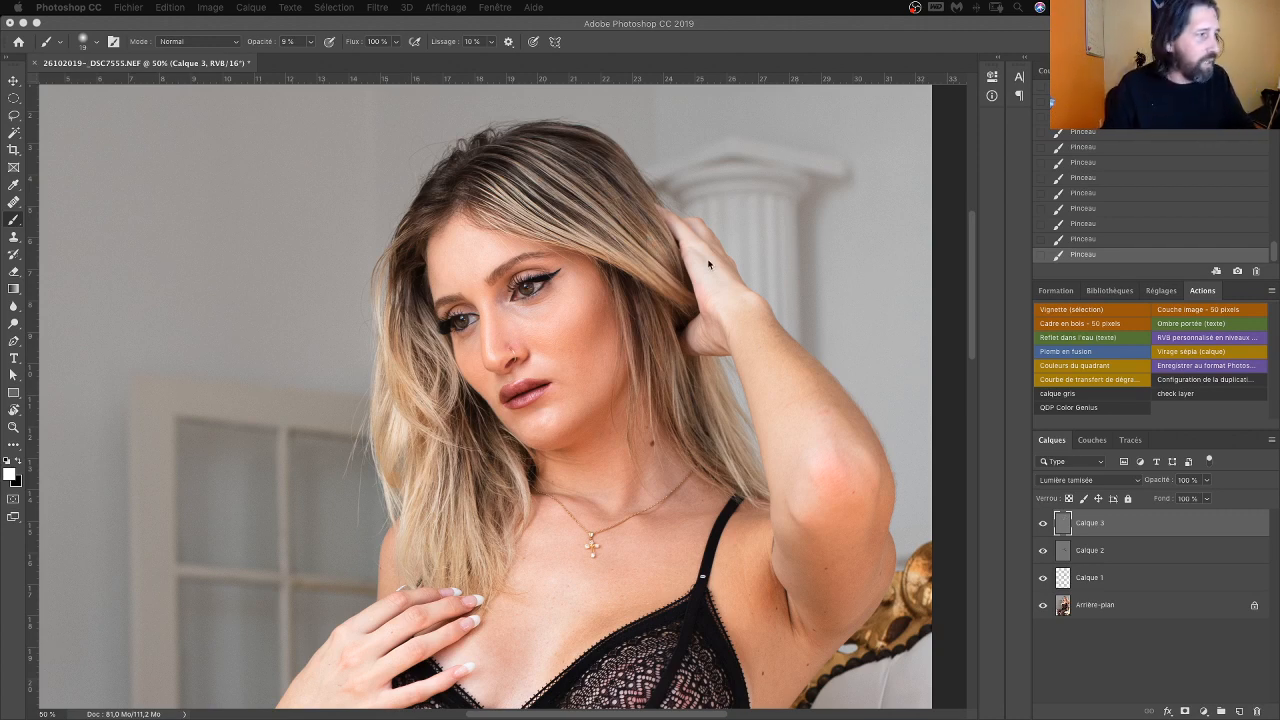
Step: Add a soft-light gray layer above Calque 3 with the "calque gris" action to retouch the eyes
{"action": "left_click", "coordinate": [717, 211]}
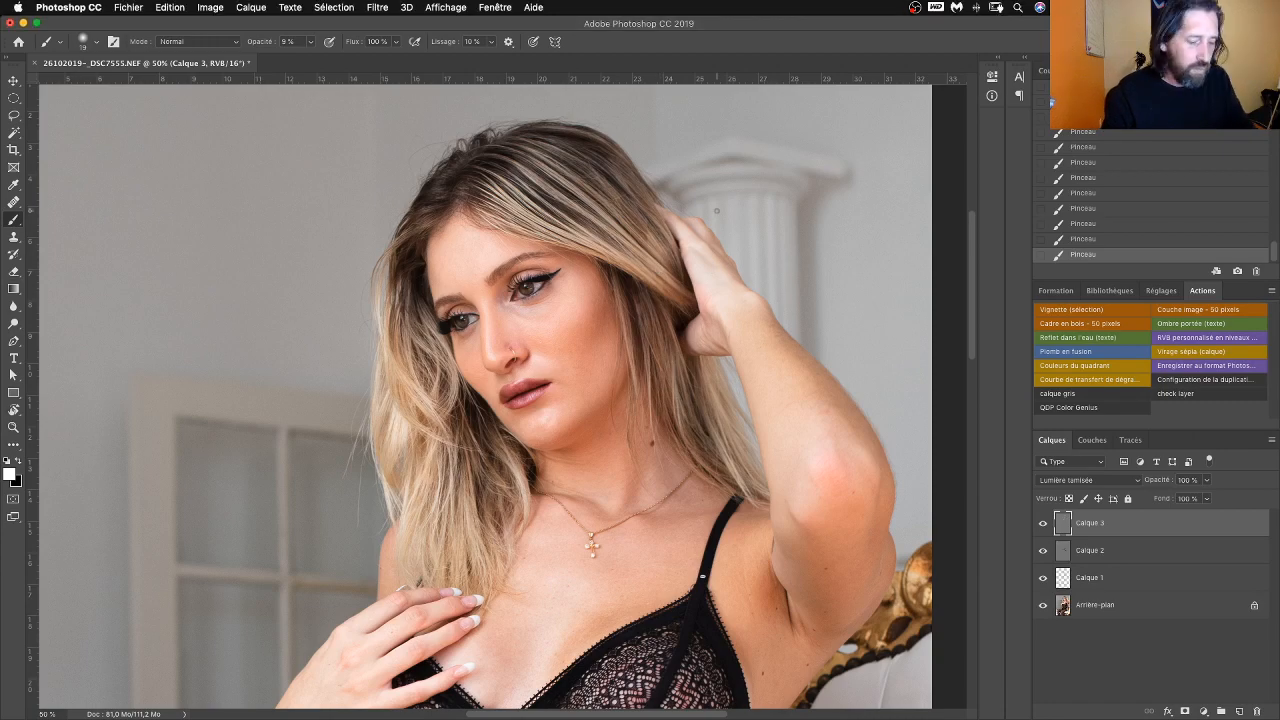
{"action": "key", "text": "super+plus"}
{"action": "key", "text": "super+plus"}
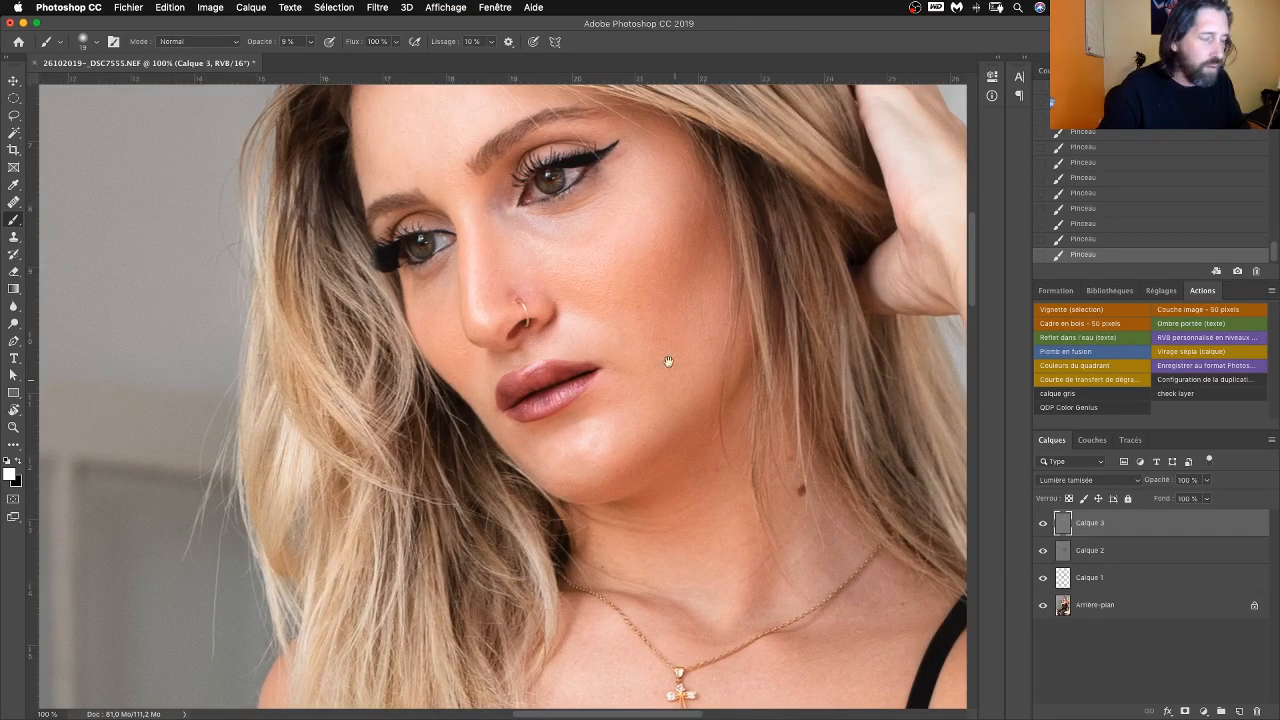
{"action": "scroll", "coordinate": [623, 365], "scroll_direction": "up", "scroll_amount": 5}
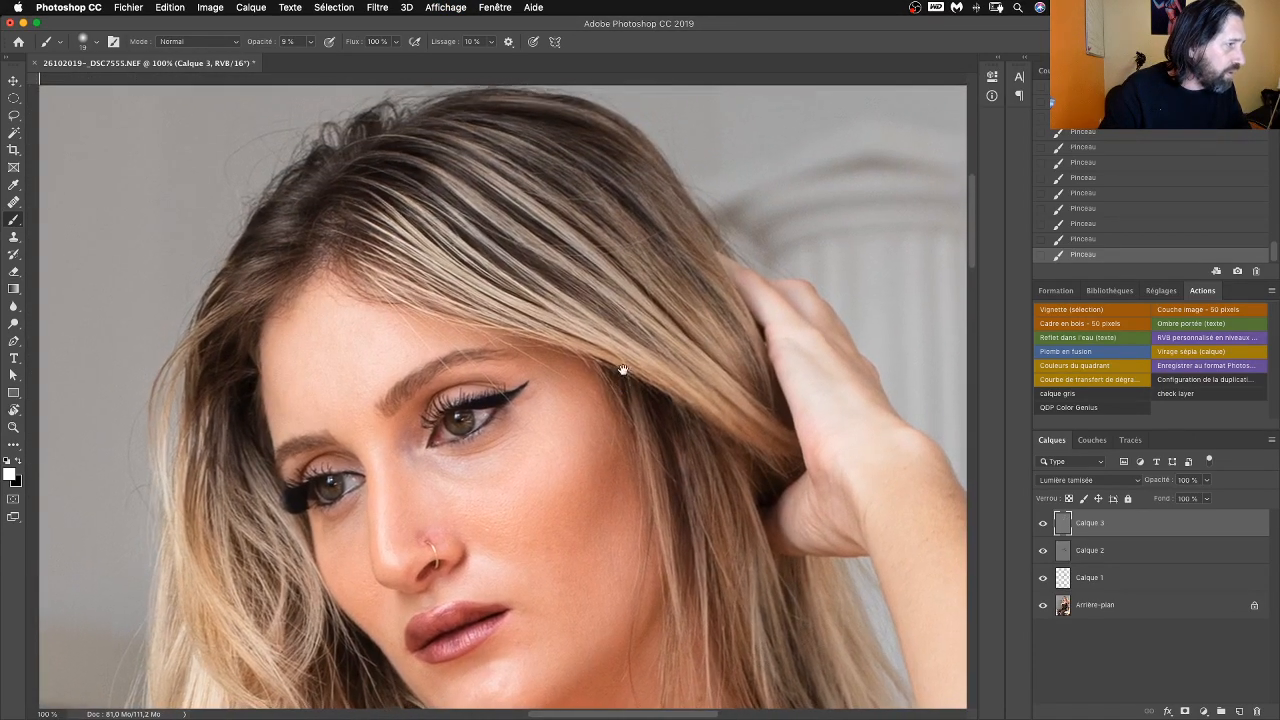
{"action": "scroll", "coordinate": [622, 370], "scroll_direction": "down", "scroll_amount": 8}
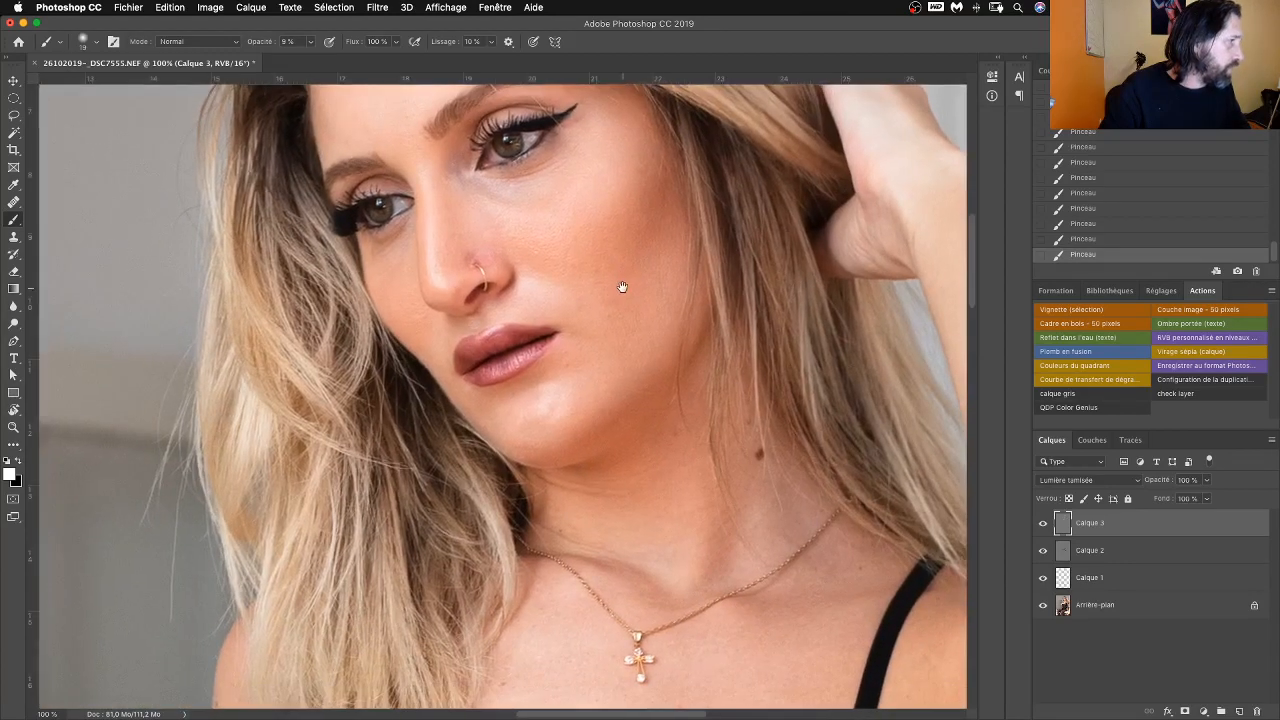
{"action": "scroll", "coordinate": [622, 287], "scroll_direction": "up", "scroll_amount": 3}
{"action": "scroll", "coordinate": [622, 287], "scroll_direction": "left", "scroll_amount": 2}
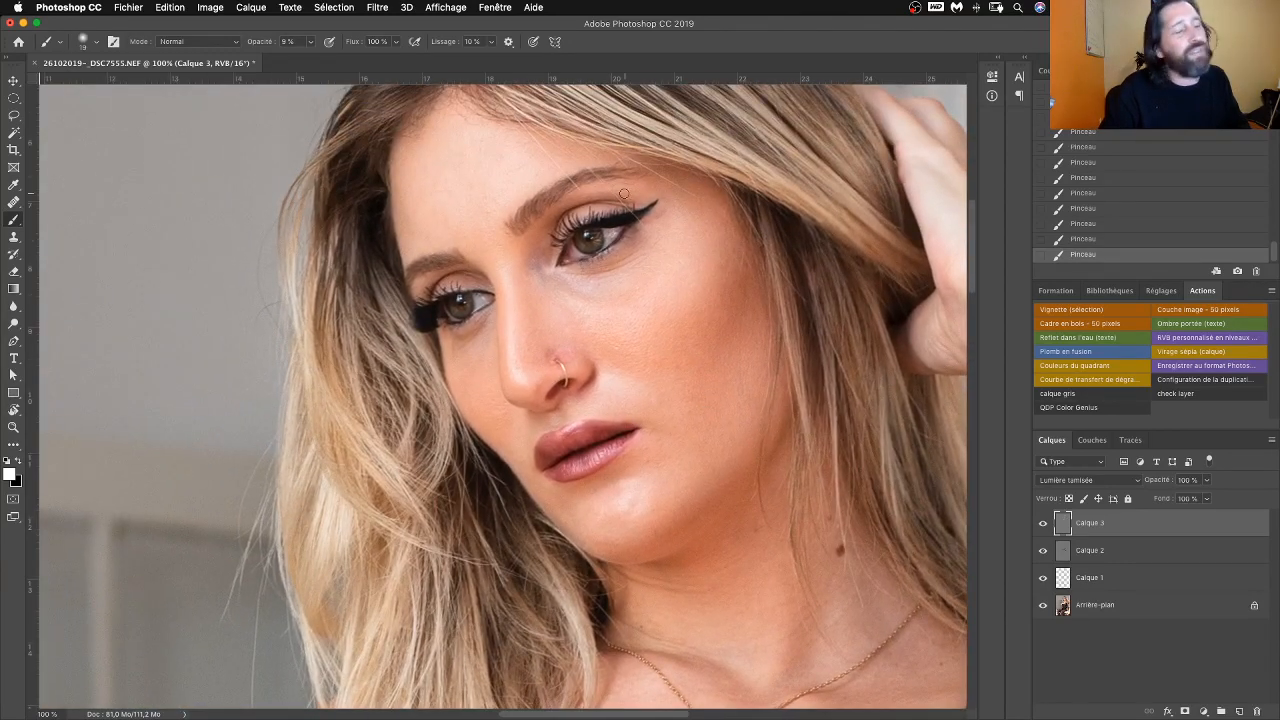
{"action": "key", "text": "super+plus"}
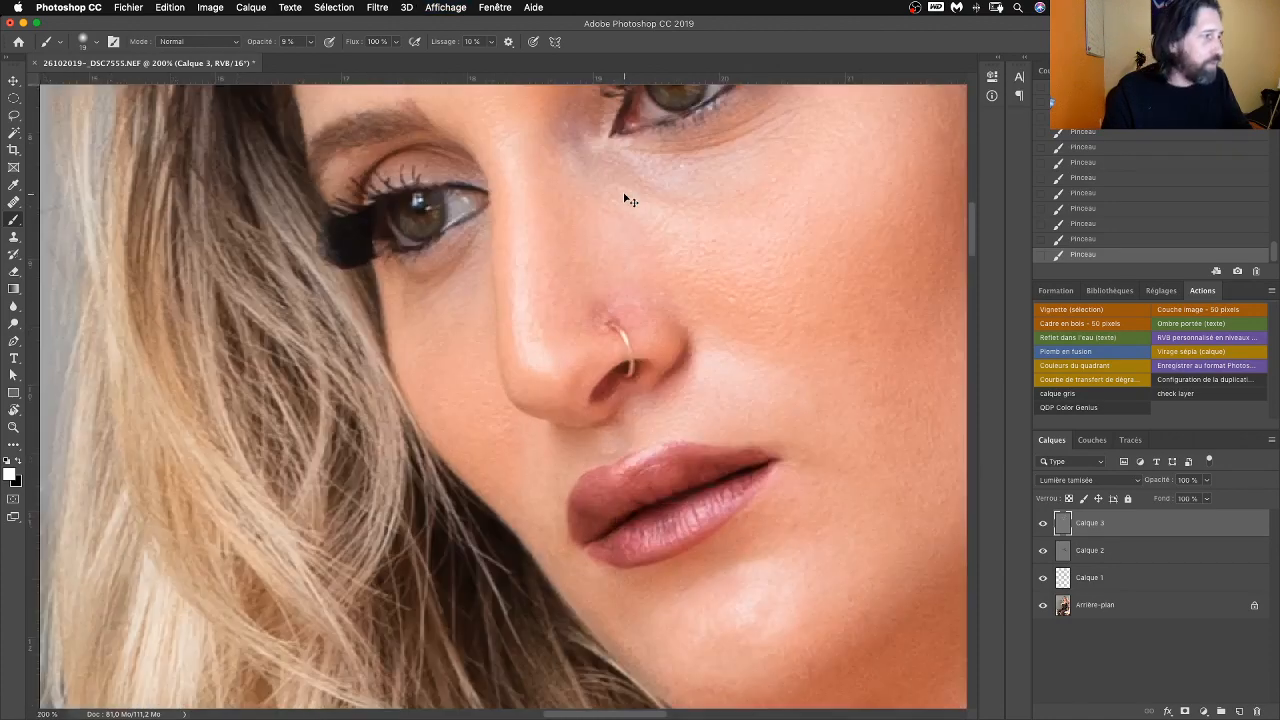
{"action": "scroll", "coordinate": [691, 290], "scroll_direction": "up", "scroll_amount": 5}
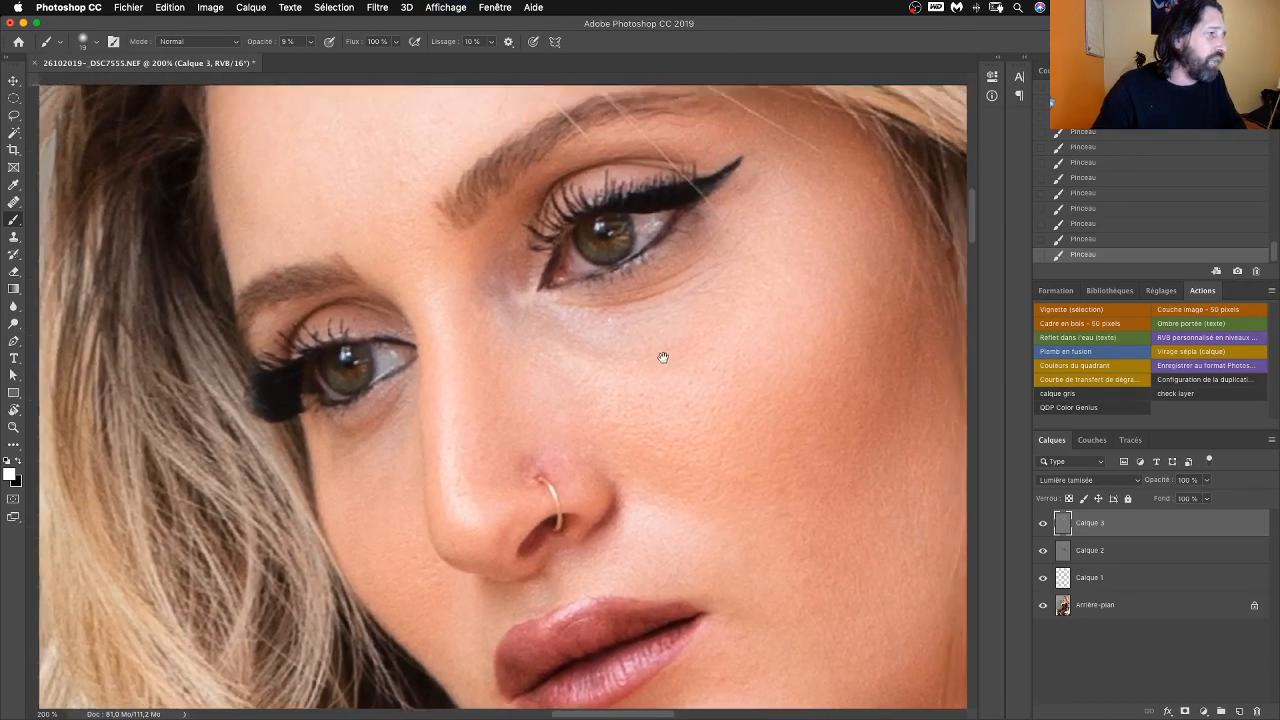
{"action": "left_click_drag", "start_coordinate": [663, 357], "coordinate": [642, 373]}
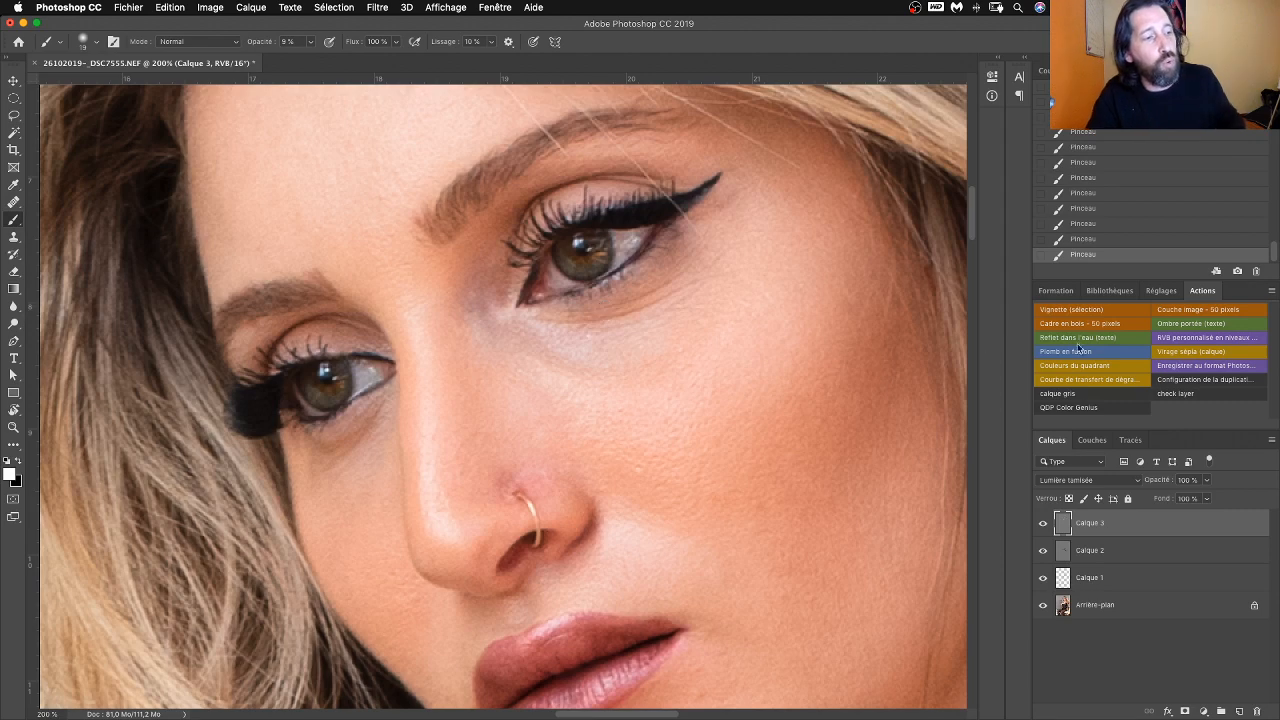
{"action": "left_click", "coordinate": [1058, 395]}
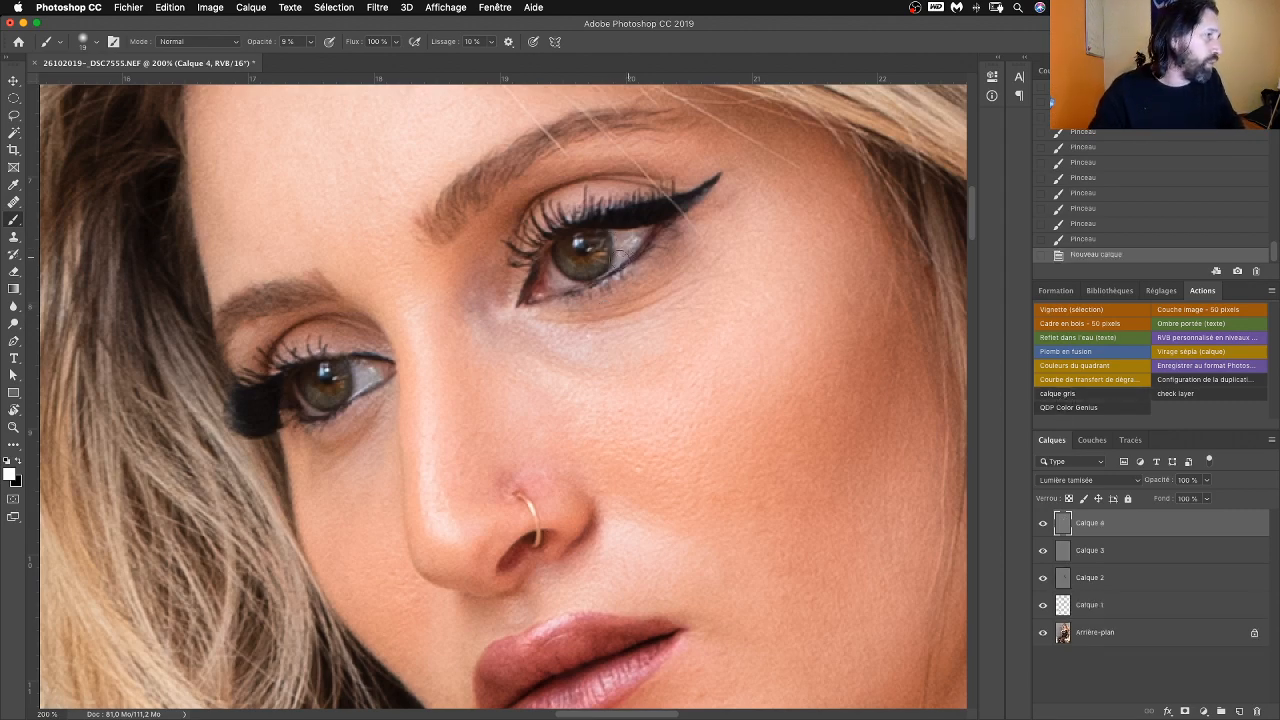
Step: Dodge the iris of the eye nearer the raised hand on Calque 4, reducing the soft white brush to 8 px
{"action": "mouse_move", "coordinate": [612, 250]}
{"action": "left_mouse_down"}
{"action": "mouse_move", "coordinate": [628, 242]}
{"action": "mouse_move", "coordinate": [598, 288]}
{"action": "mouse_move", "coordinate": [565, 287]}
{"action": "left_mouse_up"}
{"action": "left_click_drag", "start_coordinate": [554, 273], "coordinate": [564, 287]}
{"action": "right_click", "coordinate": [645, 264]}
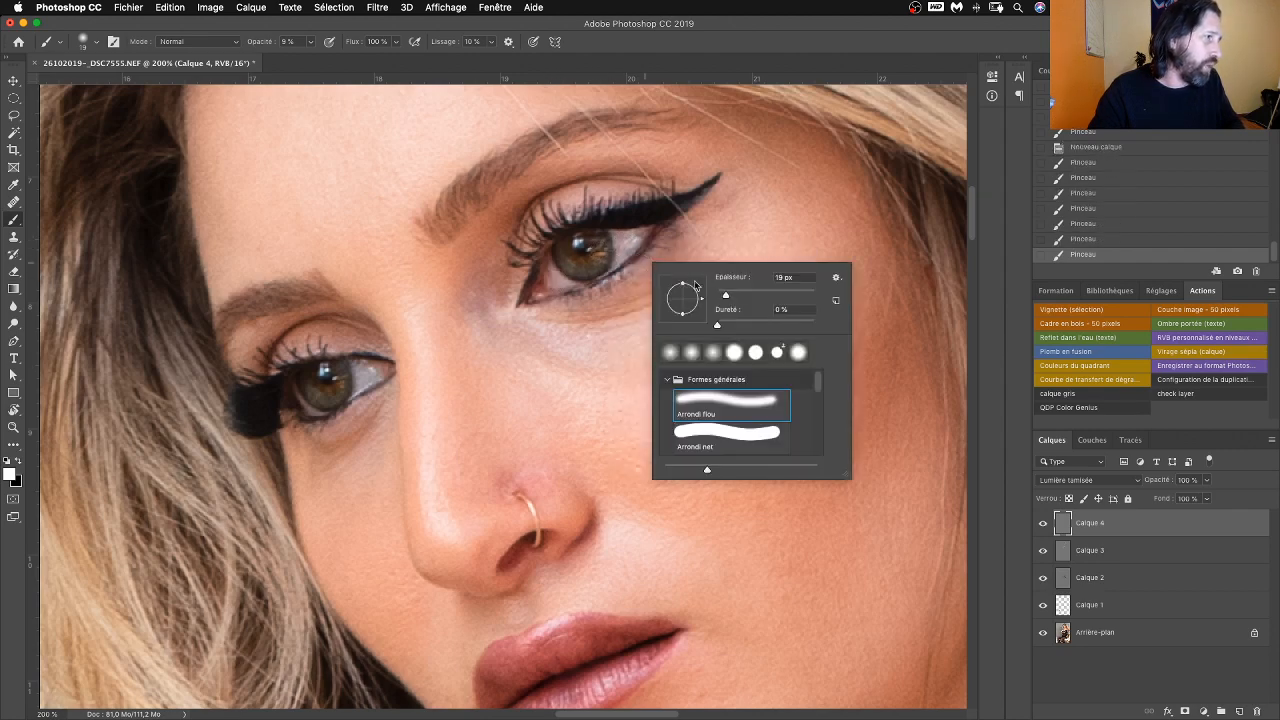
{"action": "left_click_drag", "start_coordinate": [726, 296], "coordinate": [720, 297]}
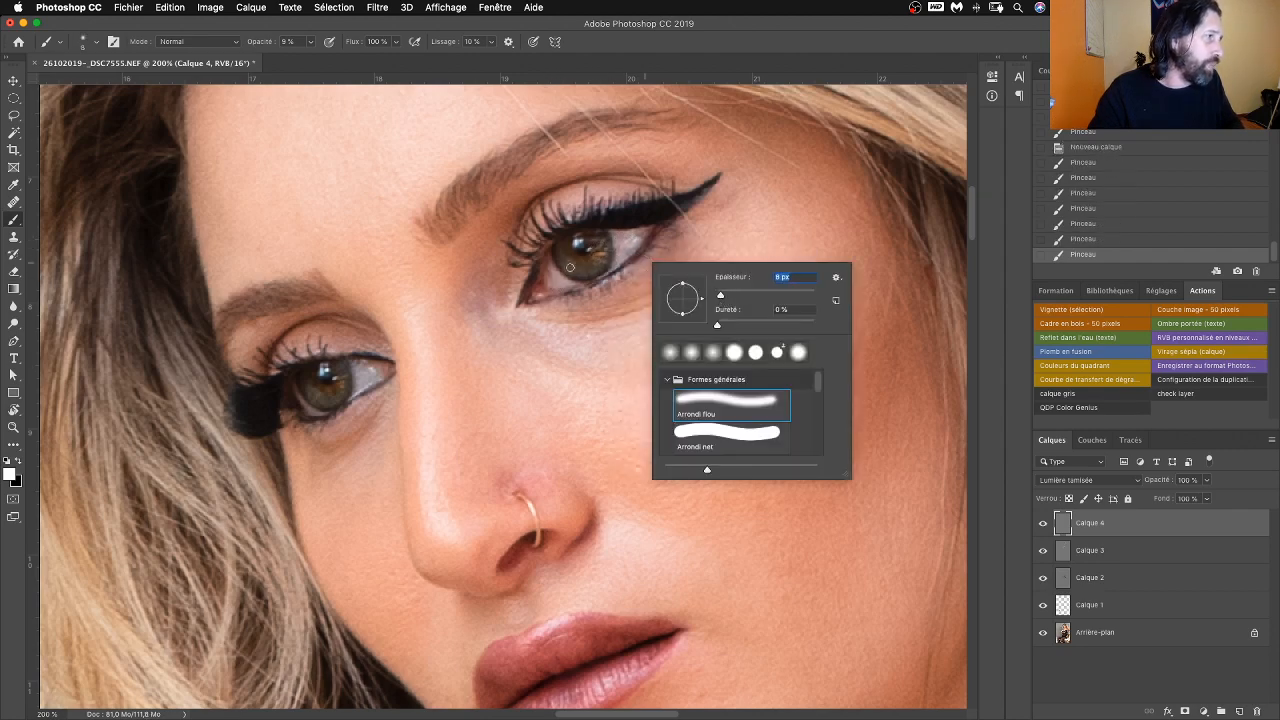
{"action": "mouse_move", "coordinate": [570, 268]}
{"action": "left_mouse_down"}
{"action": "mouse_move", "coordinate": [600, 256]}
{"action": "mouse_move", "coordinate": [570, 266]}
{"action": "mouse_move", "coordinate": [581, 275]}
{"action": "left_mouse_up"}
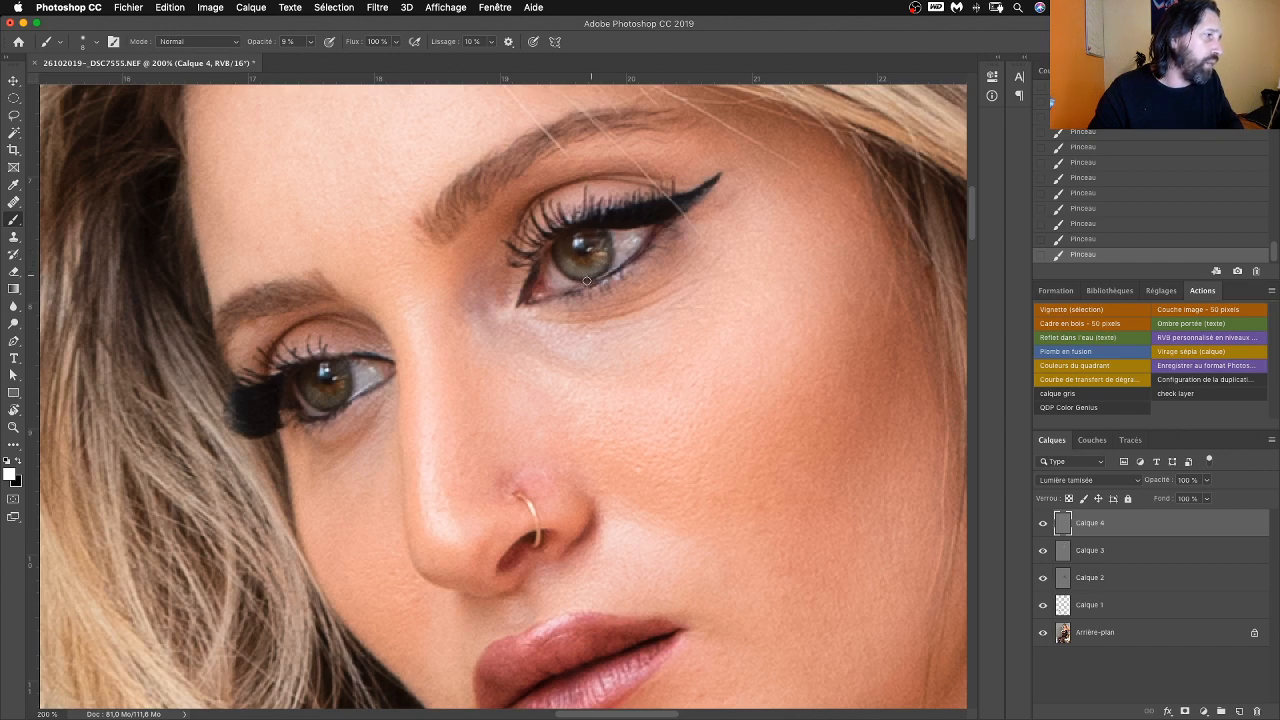
Step: Dodge and burn the irises and contours of both eyes on Calque 4, alternating white and black brush strokes
{"action": "key", "text": "x"}
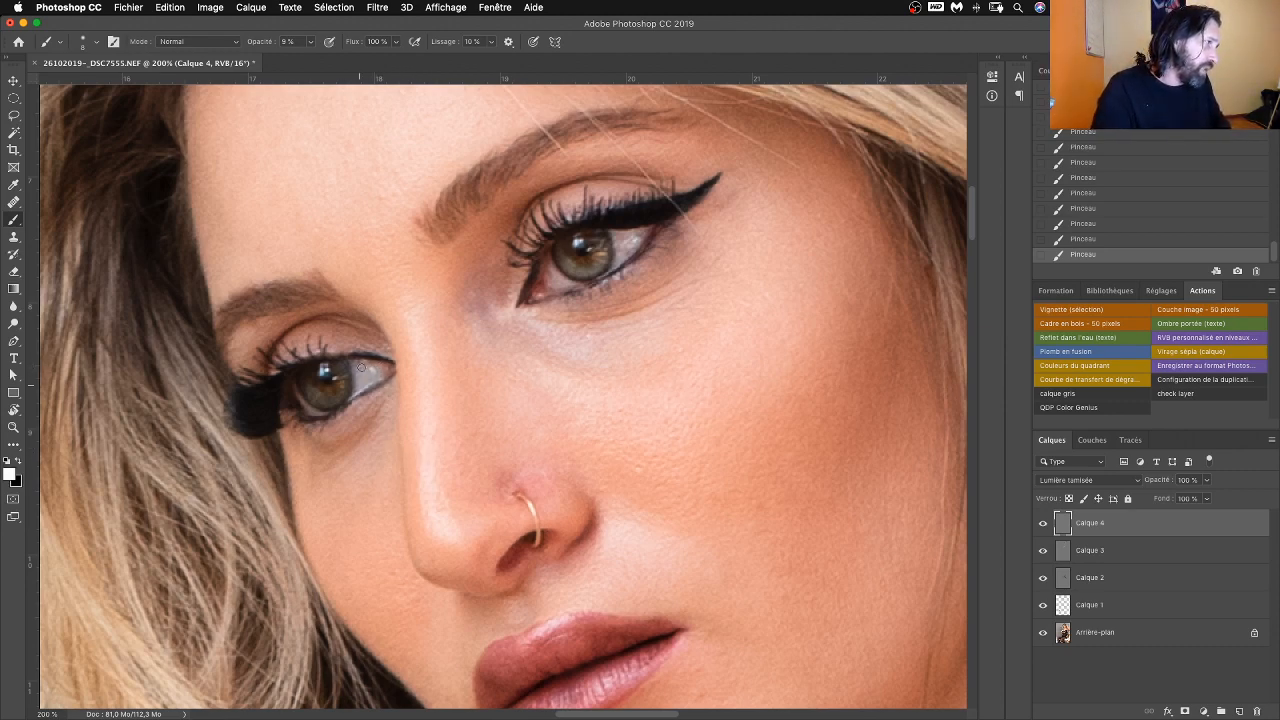
{"action": "key", "text": "x"}
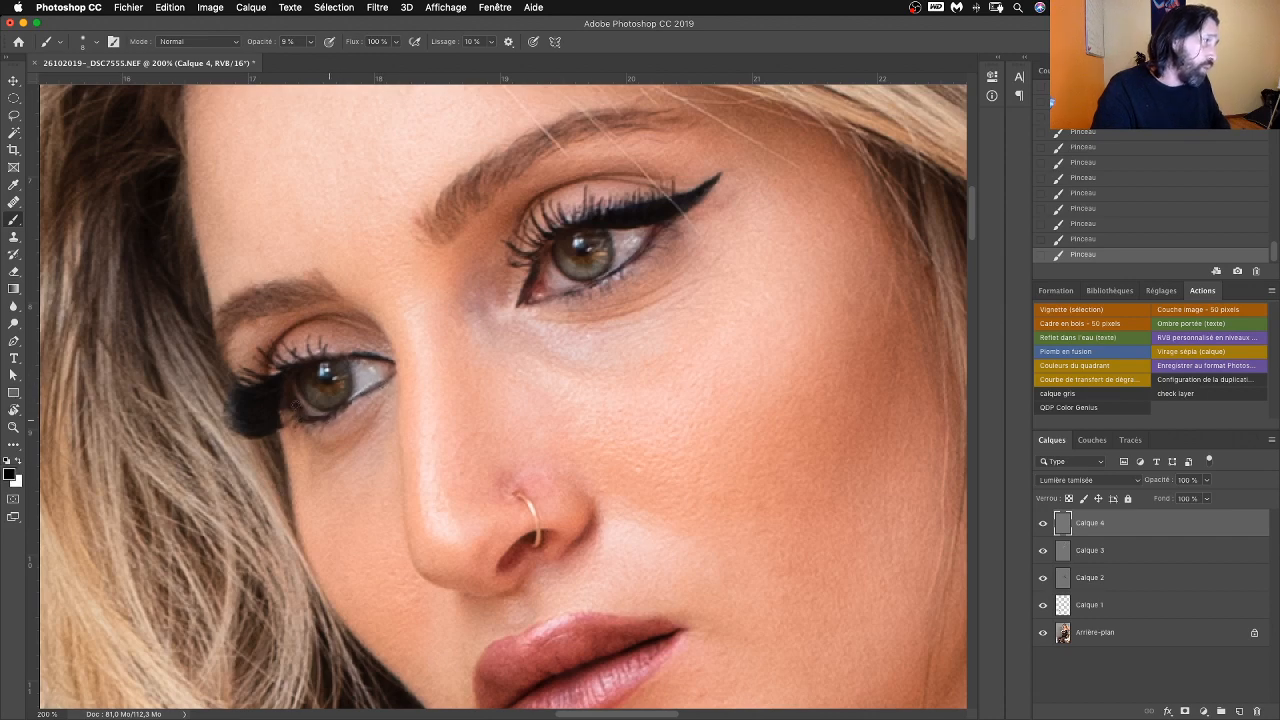
{"action": "key", "text": "x"}
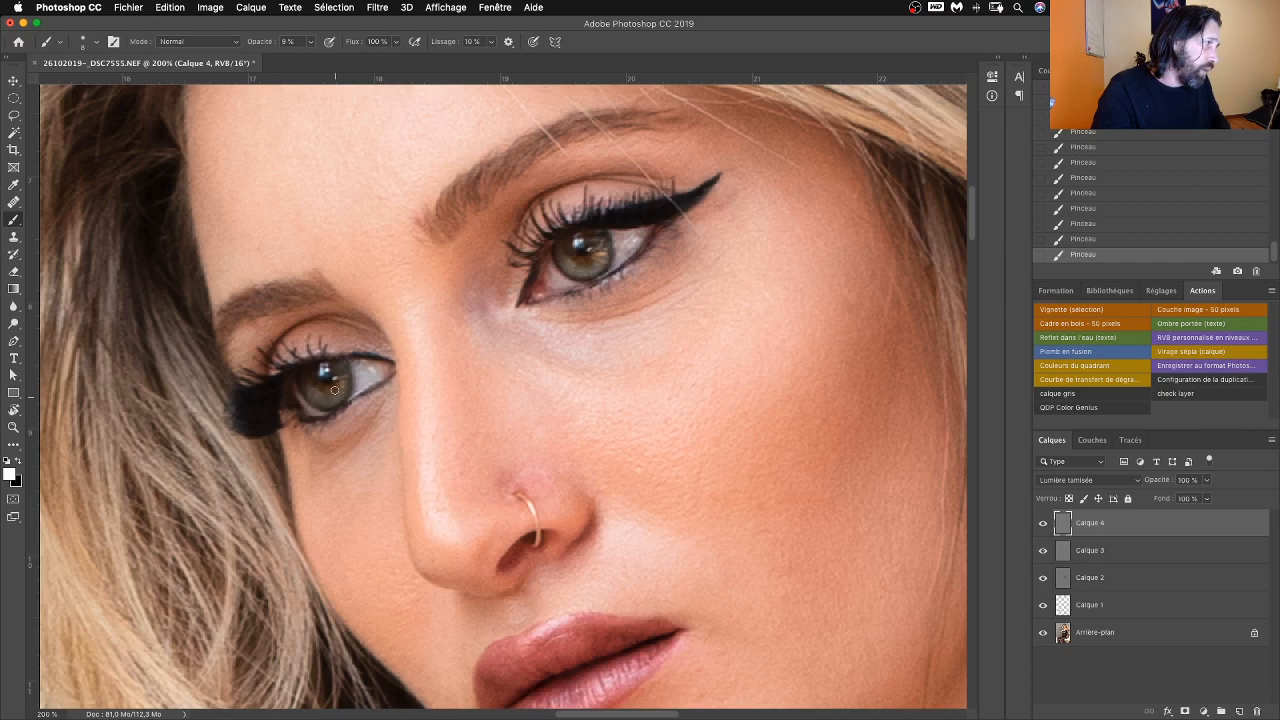
{"action": "key", "text": "x"}
{"action": "key", "text": "x"}
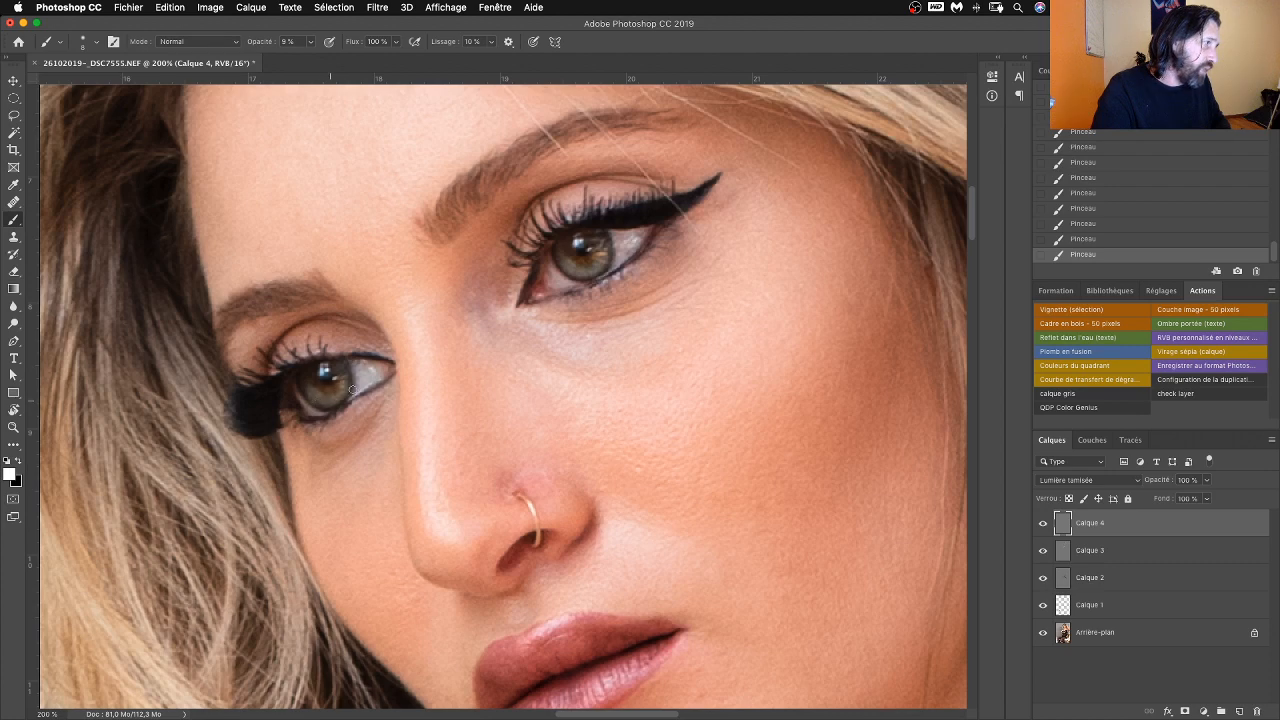
{"action": "key", "text": "x"}
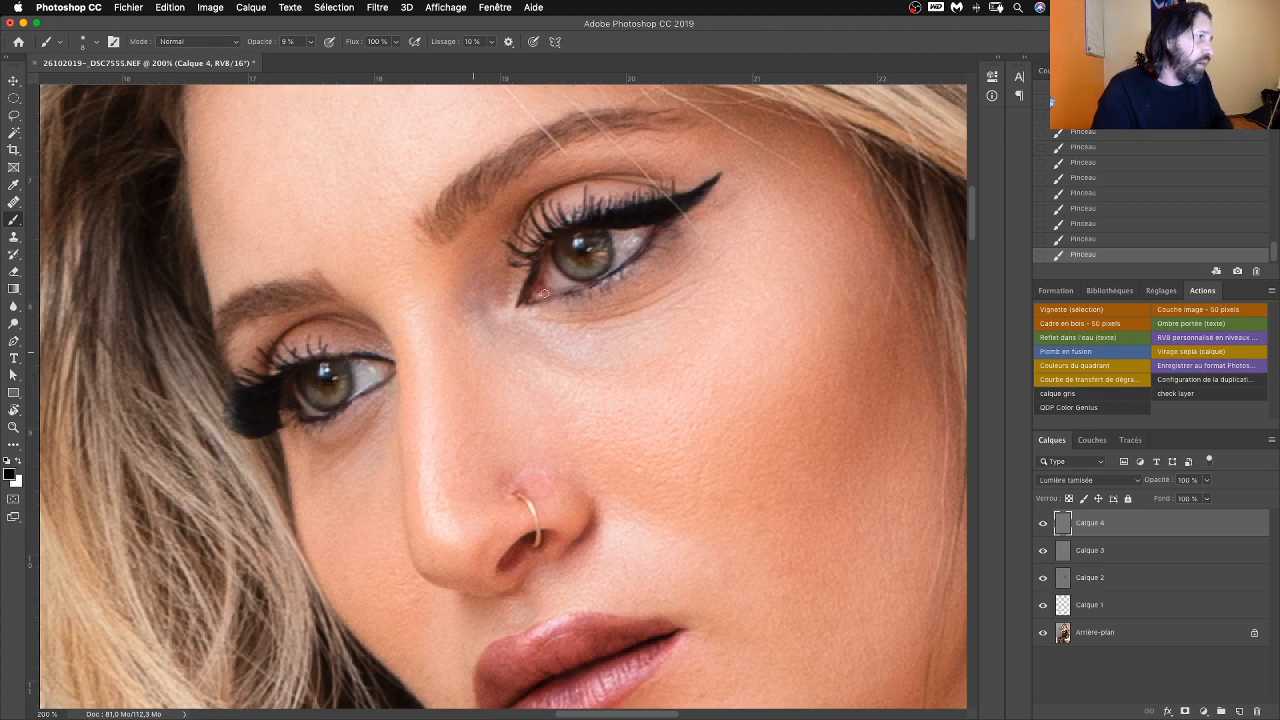
{"action": "key", "text": "x"}
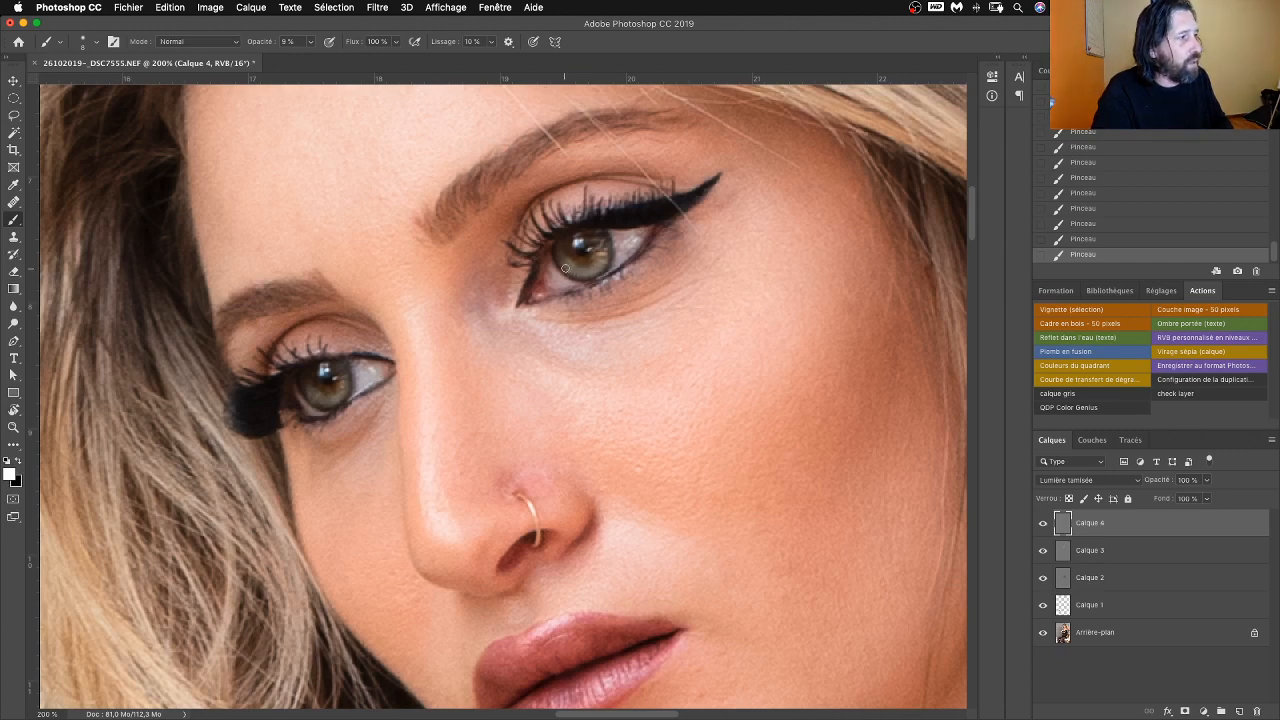
Step: Compare the eyes with and without Calque 4, and check the whole portrait
{"action": "left_click", "coordinate": [1043, 523]}
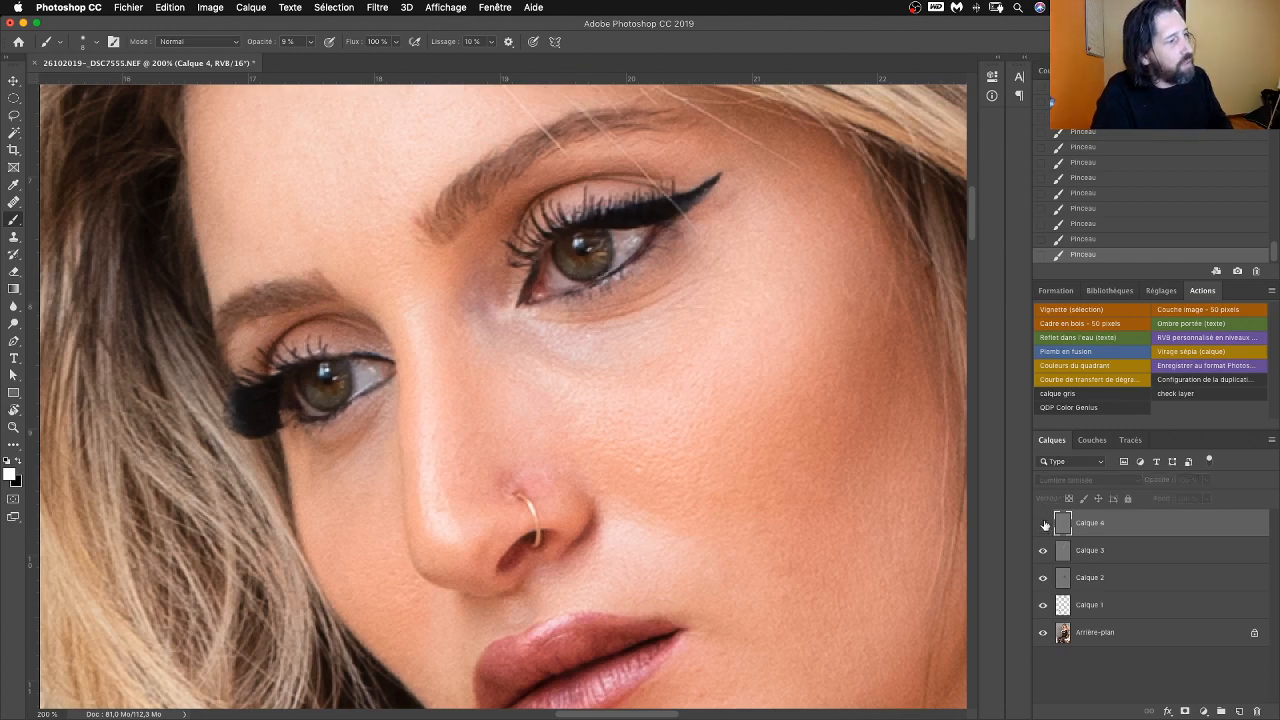
{"action": "left_click", "coordinate": [1043, 523]}
{"action": "key", "text": "super+minus"}
{"action": "key", "text": "super+minus"}
{"action": "key", "text": "super+minus"}
{"action": "key", "text": "super+minus"}
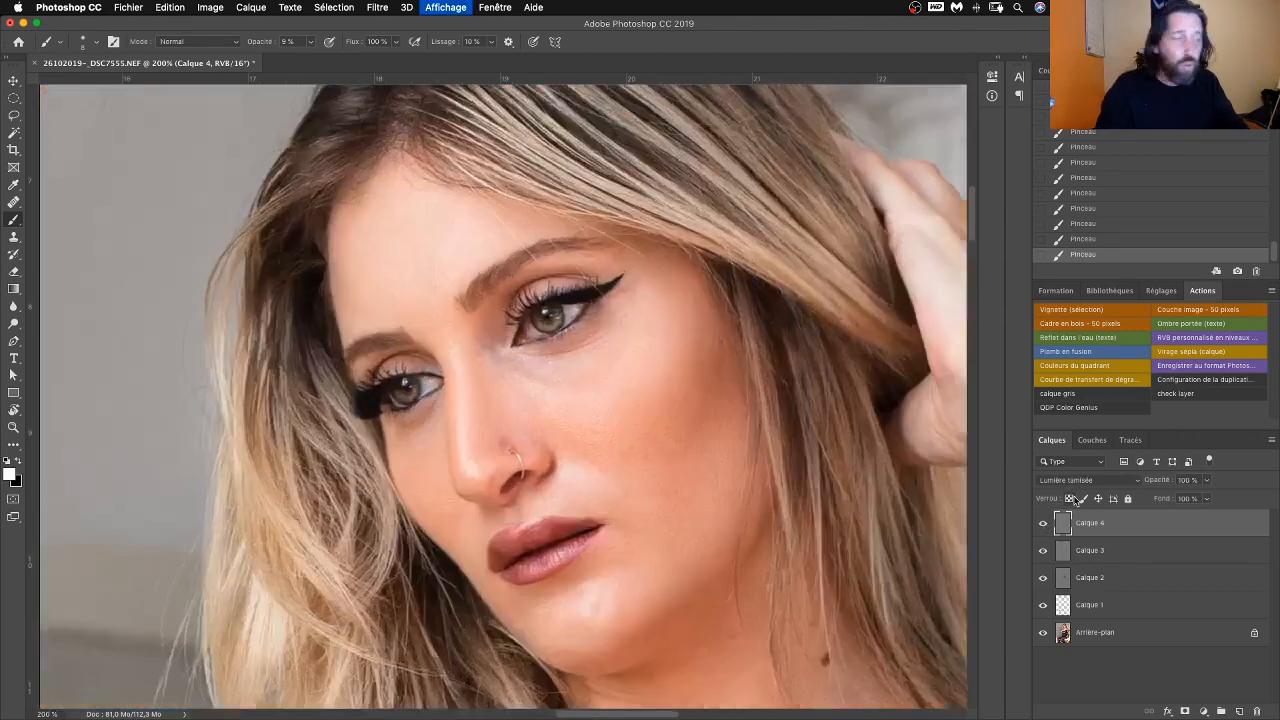
{"action": "key", "text": "super+minus"}
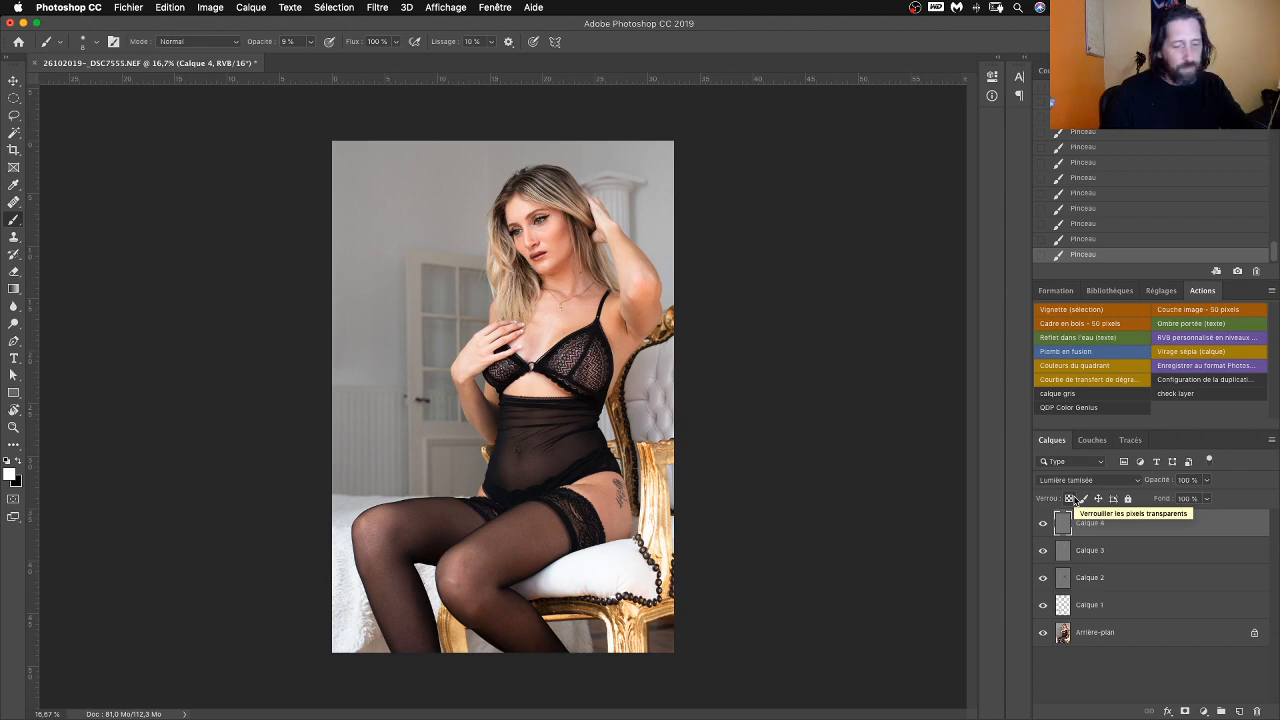
Step: Examine the lingerie, face and hair up close, and review the retouch on the full portrait
{"action": "key", "text": "super+plus"}
{"action": "key", "text": "super+plus"}
{"action": "key", "text": "super+plus"}
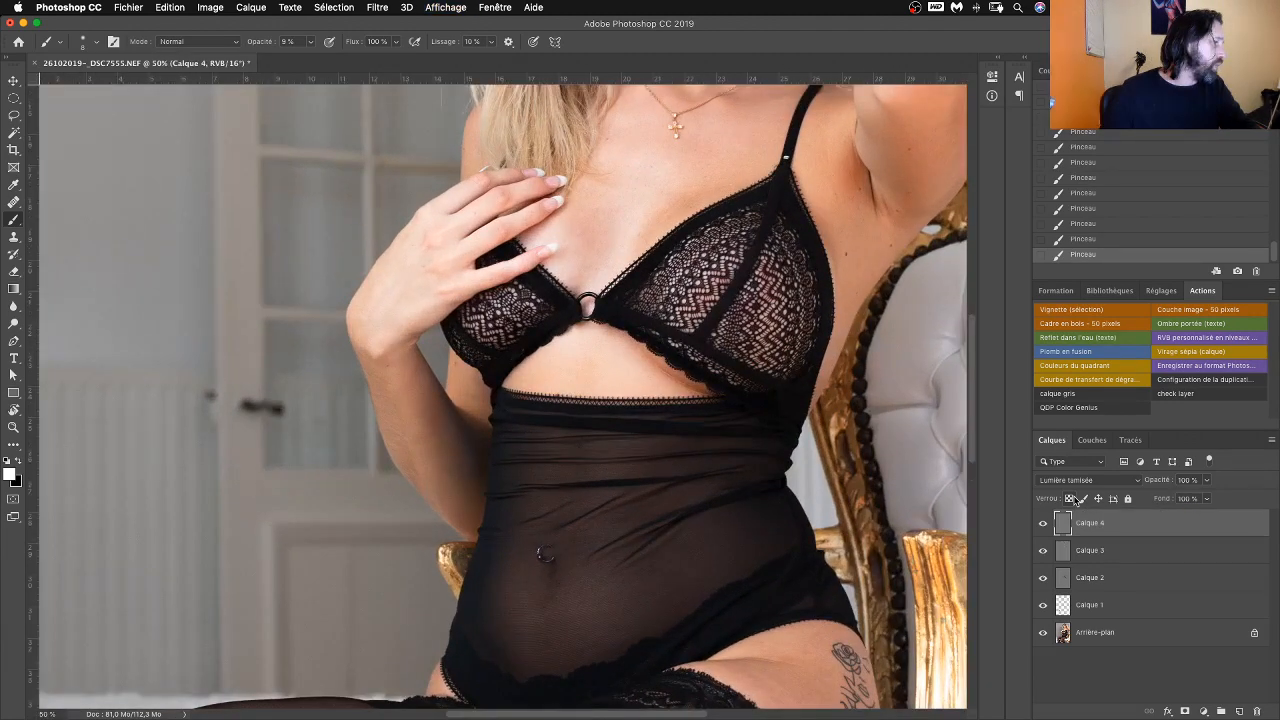
{"action": "key", "text": "super+plus"}
{"action": "key", "text": "super+plus"}
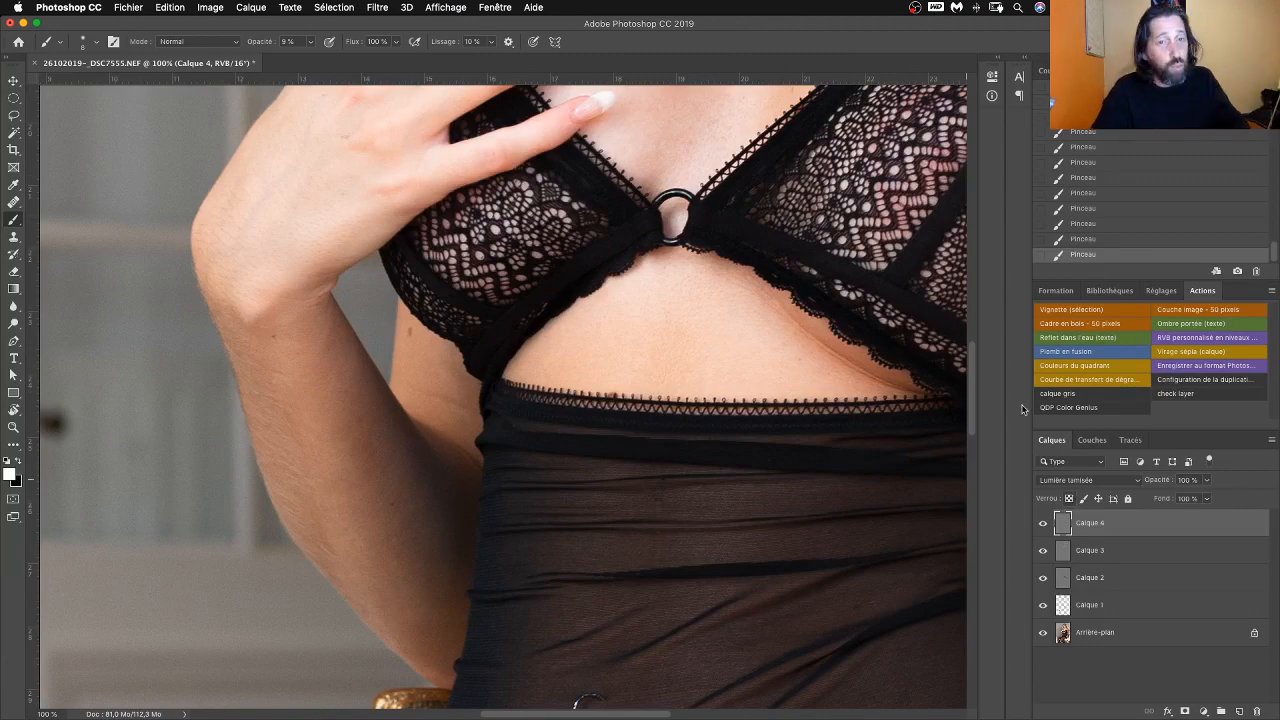
{"action": "left_click_drag", "start_coordinate": [749, 186], "coordinate": [542, 434]}
{"action": "left_click_drag", "start_coordinate": [686, 271], "coordinate": [643, 374]}
{"action": "left_click_drag", "start_coordinate": [688, 150], "coordinate": [737, 262]}
{"action": "left_click_drag", "start_coordinate": [685, 338], "coordinate": [740, 278]}
{"action": "key", "text": "super+minus"}
{"action": "key", "text": "super+minus"}
{"action": "key", "text": "super+minus"}
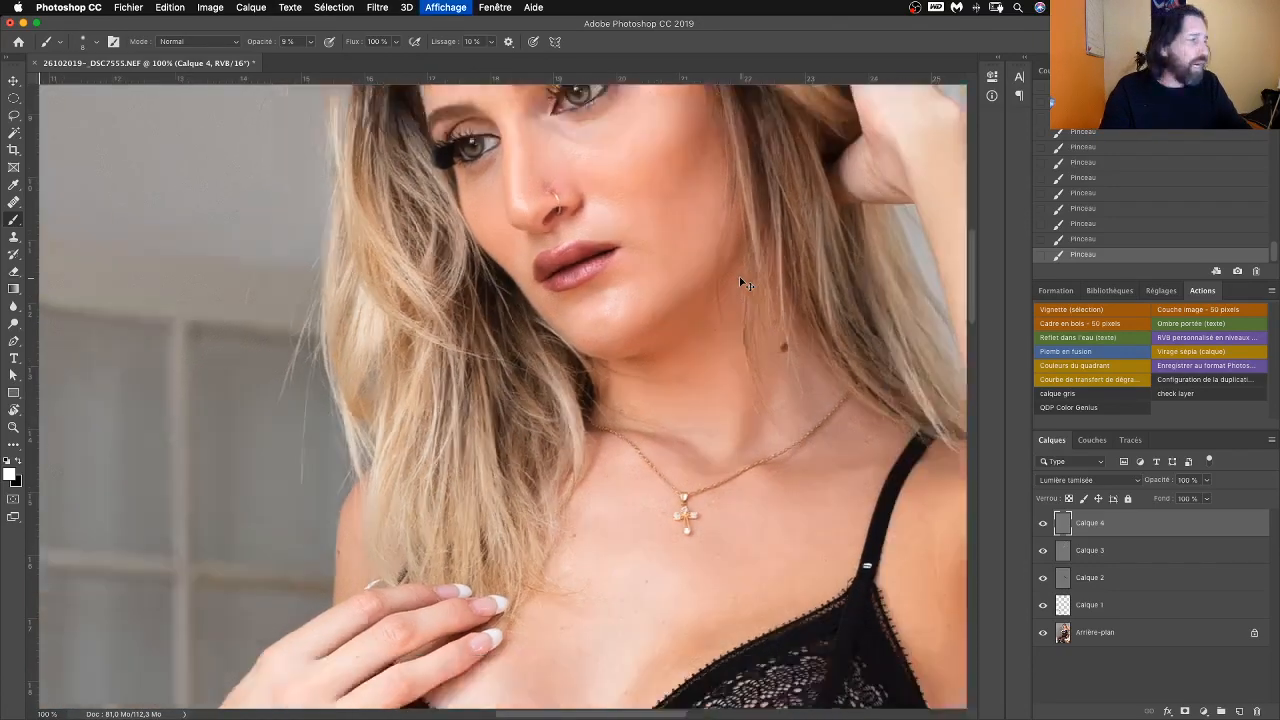
{"action": "key", "text": "super+minus"}
{"action": "key", "text": "super+minus"}
{"action": "key", "text": "super+minus"}
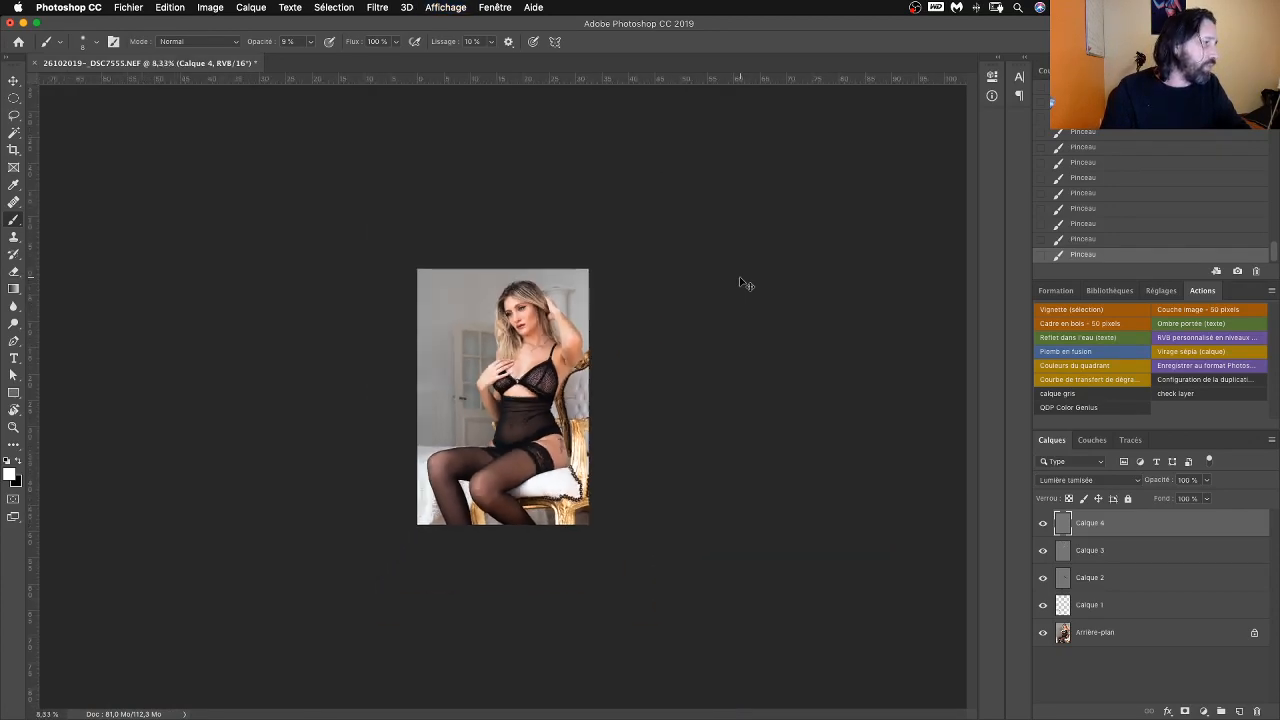
{"action": "key", "text": "super+plus"}
{"action": "key", "text": "super+plus"}
{"action": "key", "text": "super+minus"}
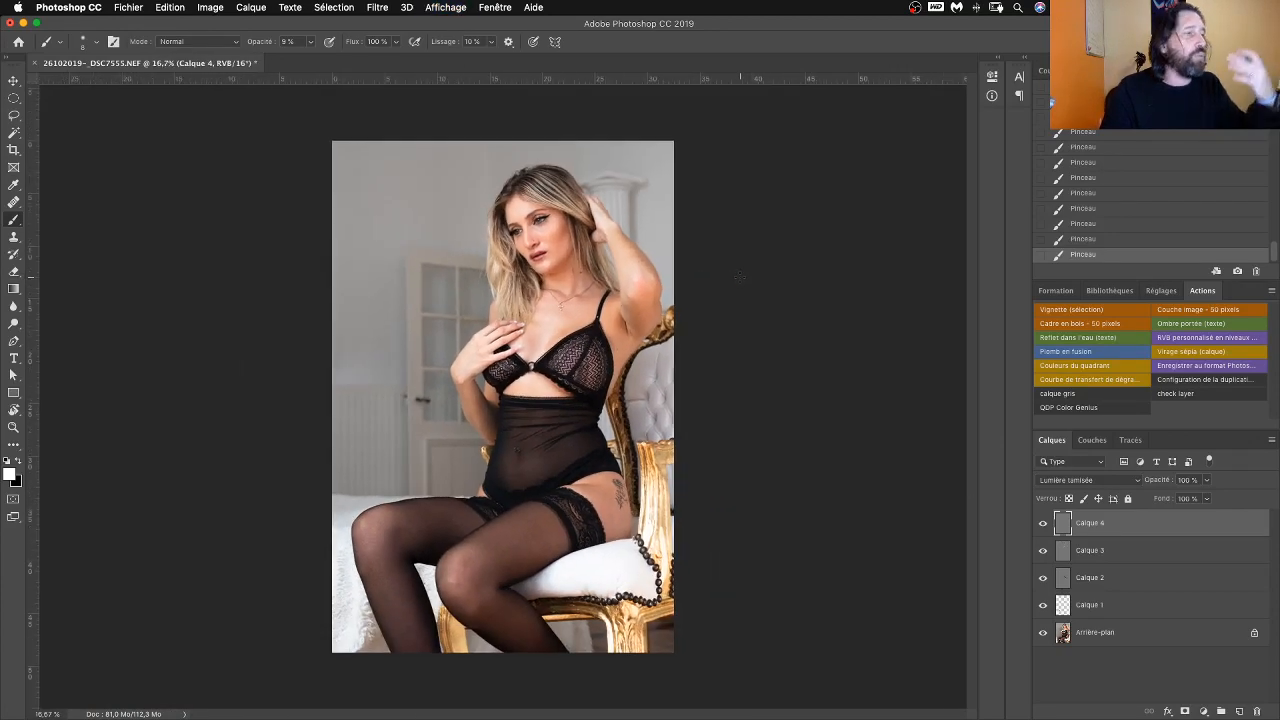
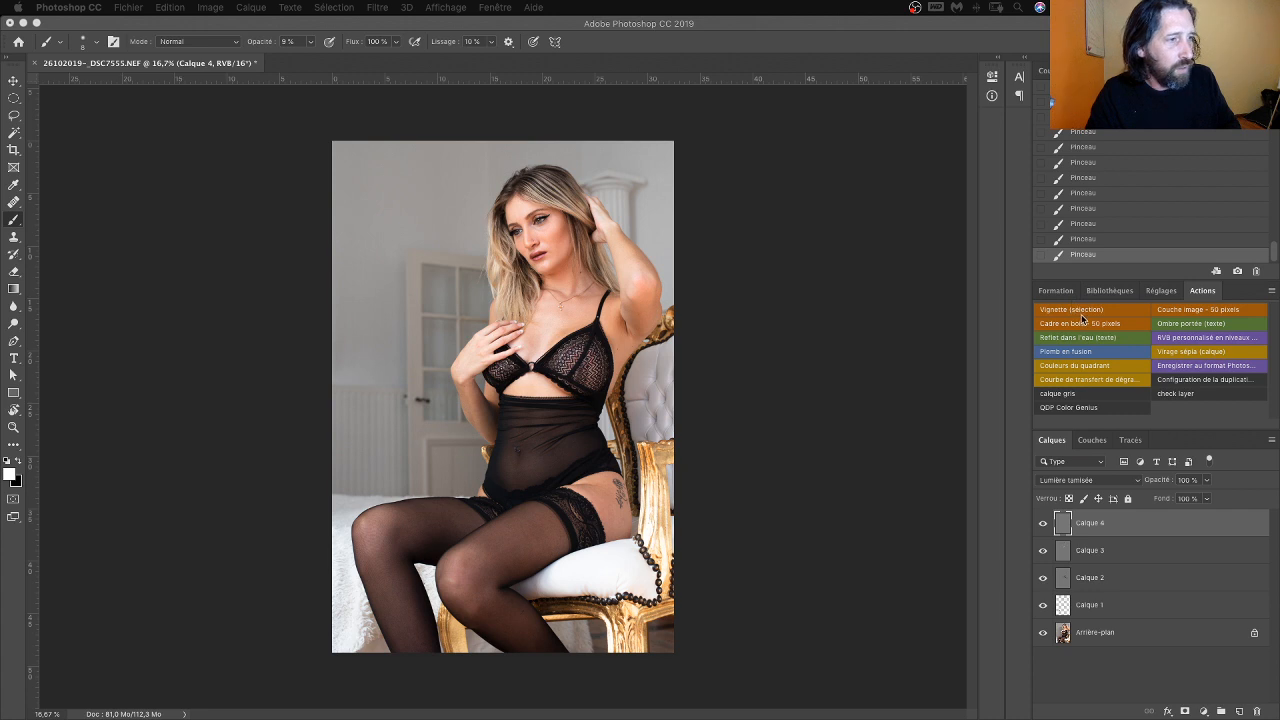
Step: Add a Curves adjustment layer above Calque 4
{"action": "left_click", "coordinate": [1160, 290]}
{"action": "left_click", "coordinate": [1202, 290]}
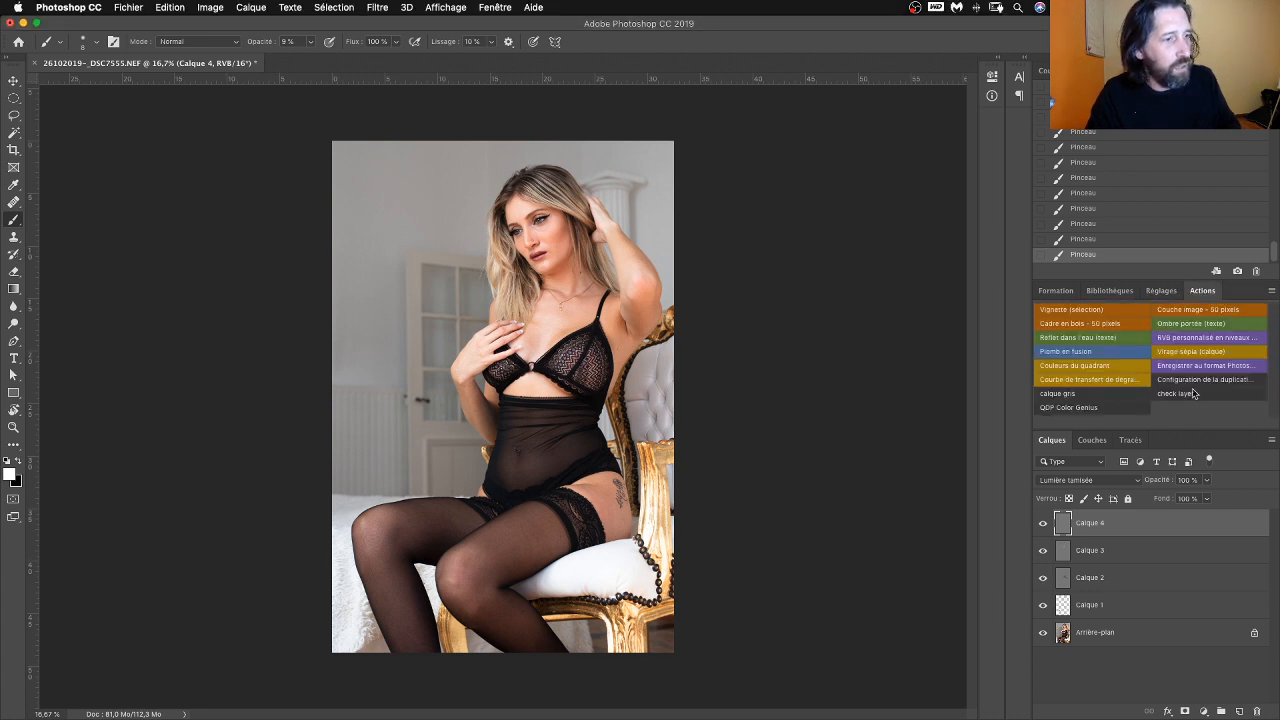
{"action": "left_click", "coordinate": [1203, 711]}
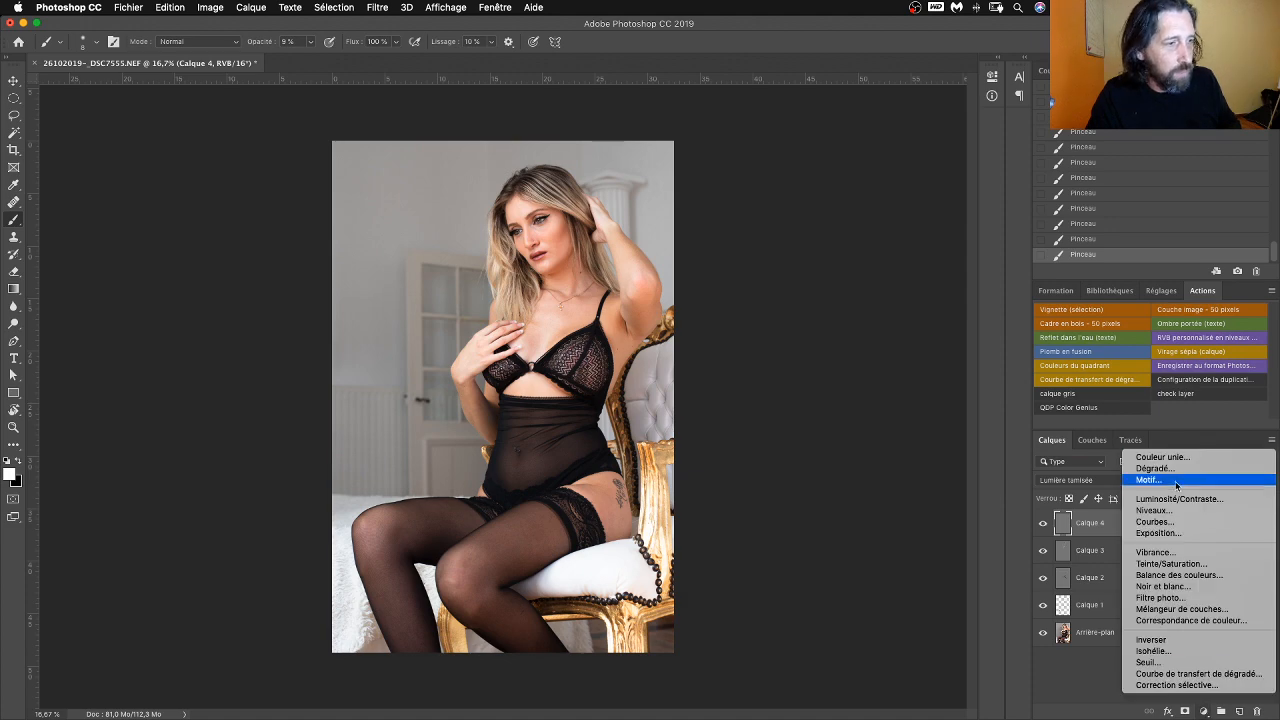
{"action": "left_click", "coordinate": [1176, 522]}
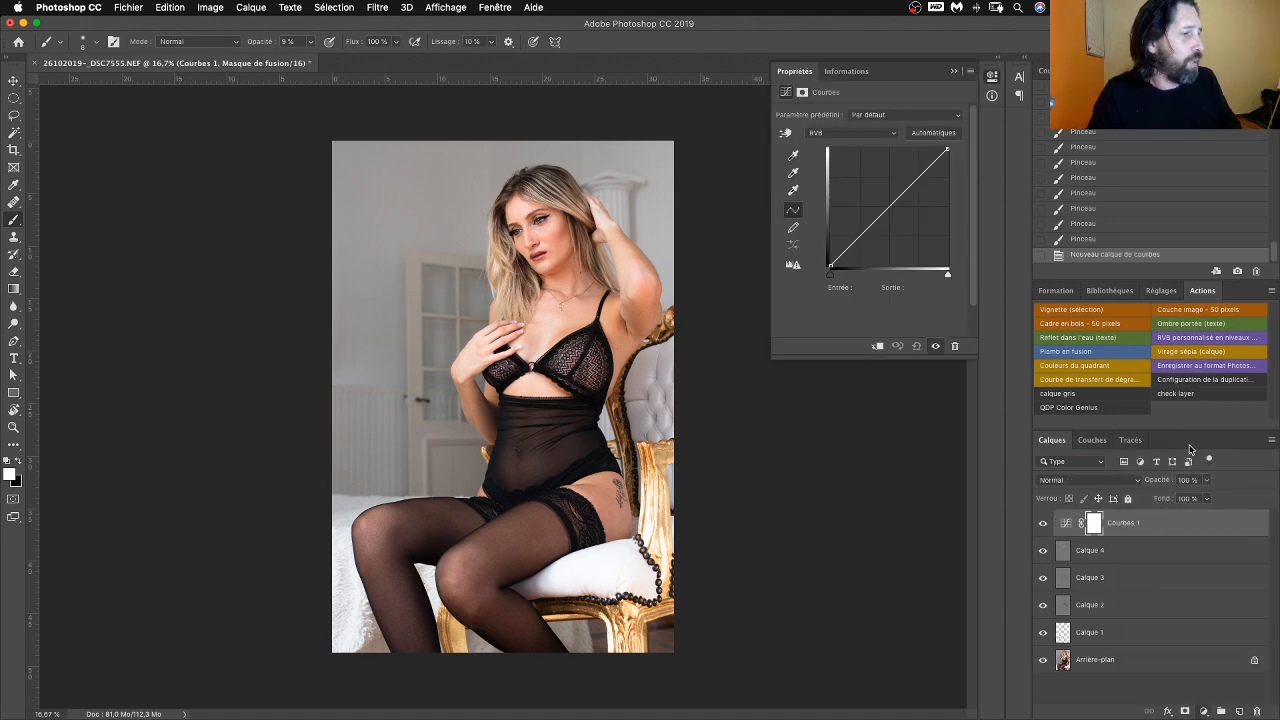
Step: Set the Curves black-point target color to e6c7bf, sampled from the skin below the eye
{"action": "key", "text": "super+plus"}
{"action": "key", "text": "super+plus"}
{"action": "key", "text": "super+plus"}
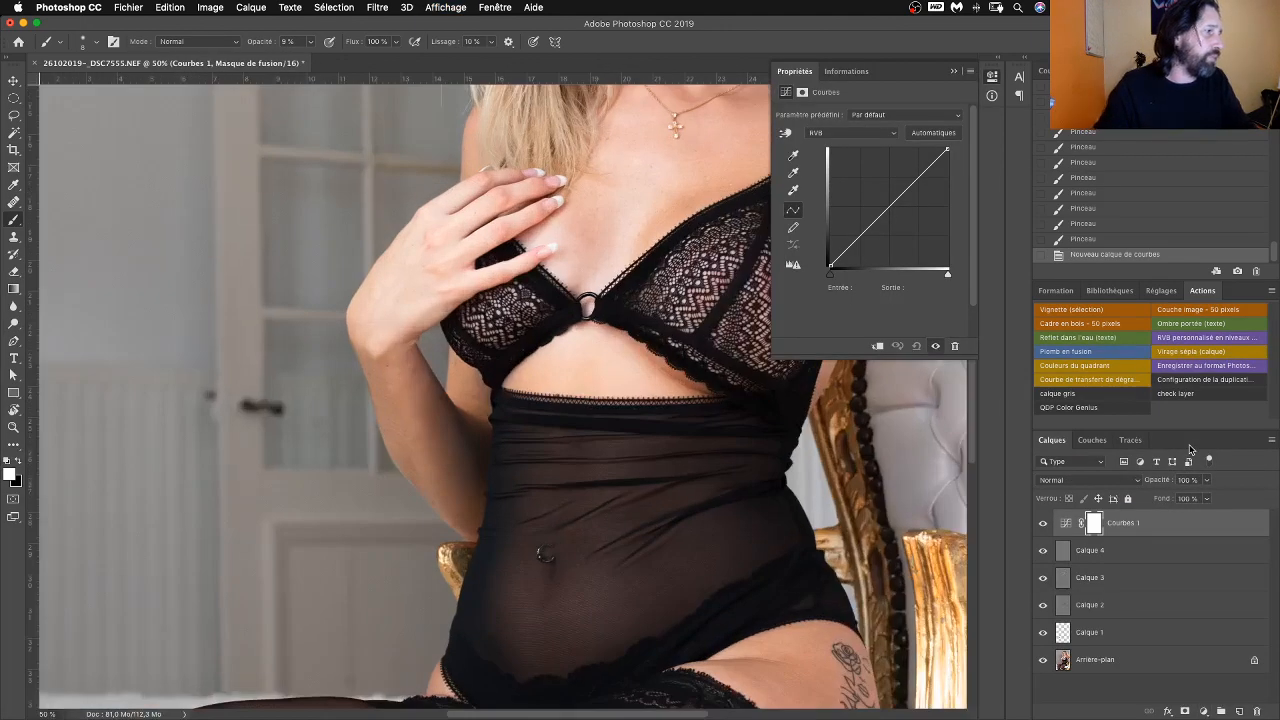
{"action": "left_click_drag", "start_coordinate": [673, 310], "coordinate": [482, 480]}
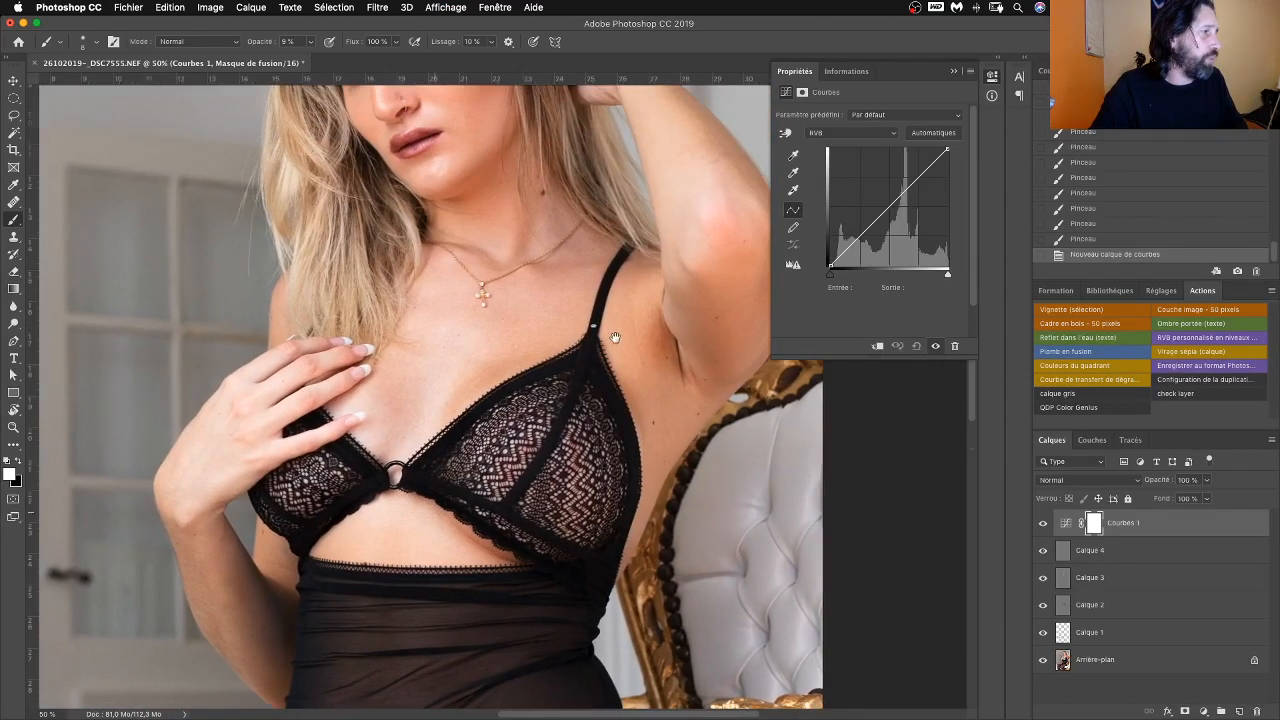
{"action": "left_click_drag", "start_coordinate": [606, 273], "coordinate": [732, 536]}
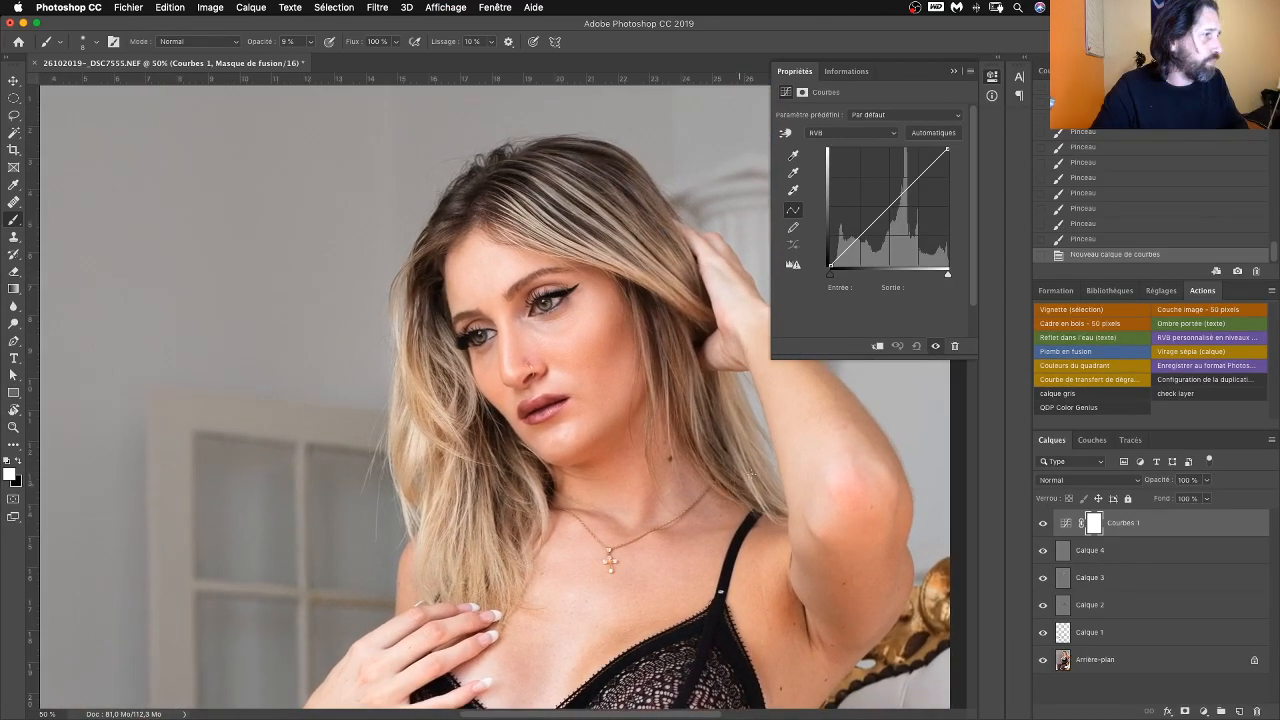
{"action": "left_click", "coordinate": [793, 157]}
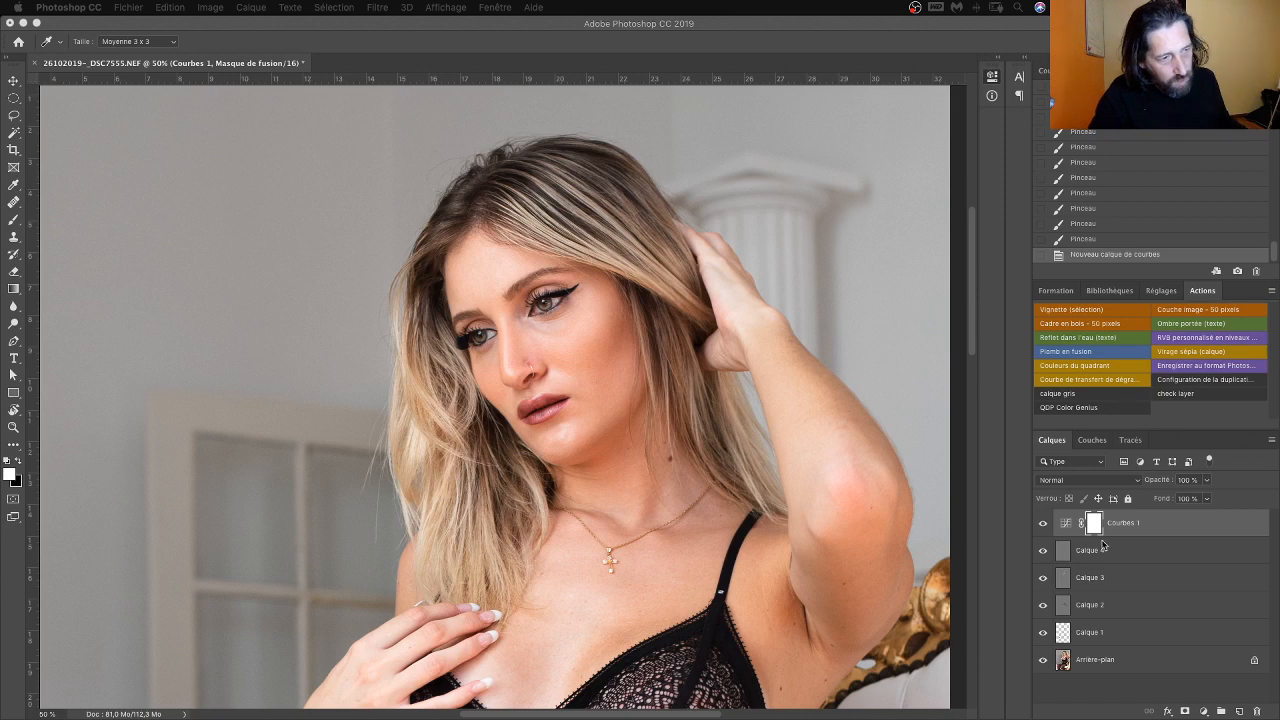
{"action": "double_click", "coordinate": [1065, 525]}
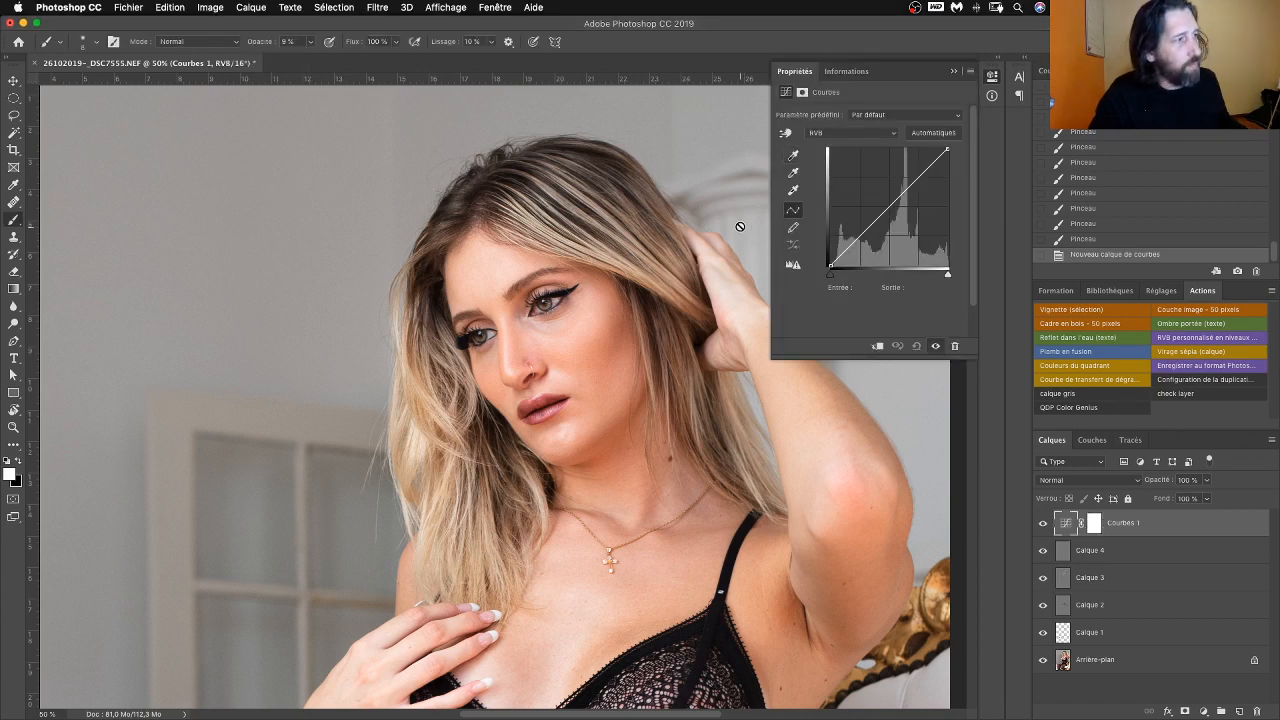
{"action": "double_click", "coordinate": [794, 158]}
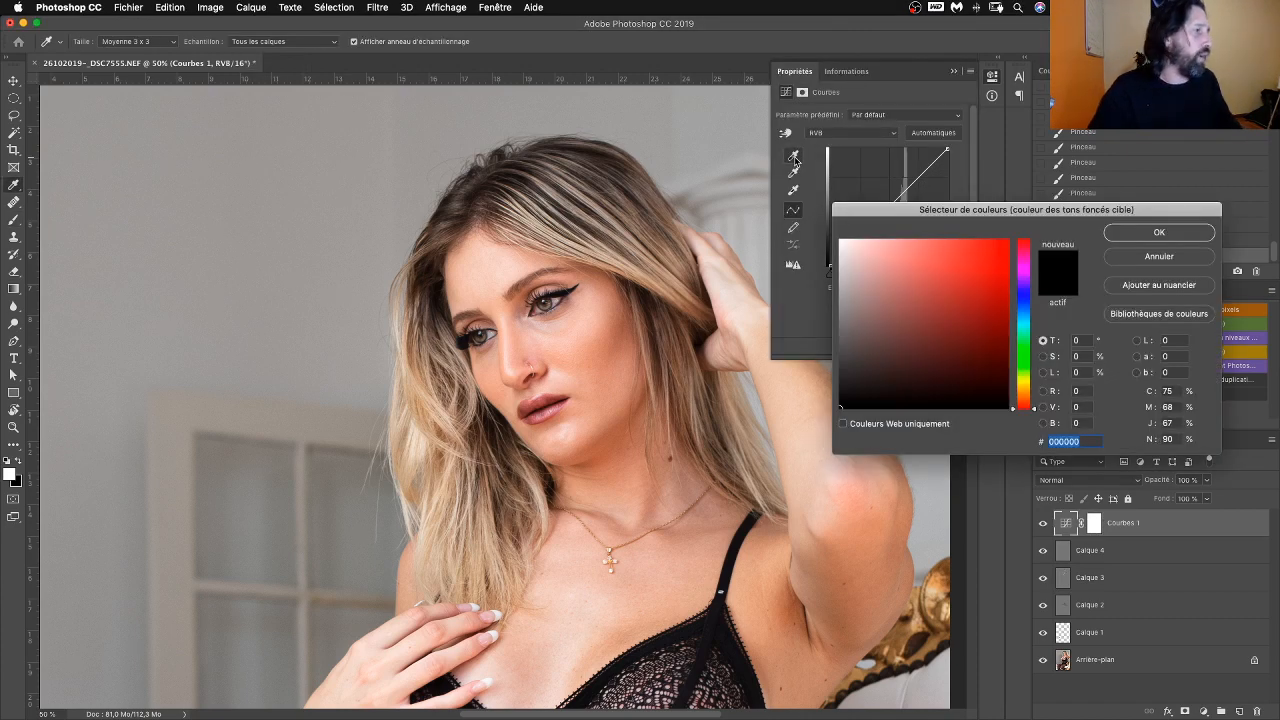
{"action": "left_click", "coordinate": [565, 320]}
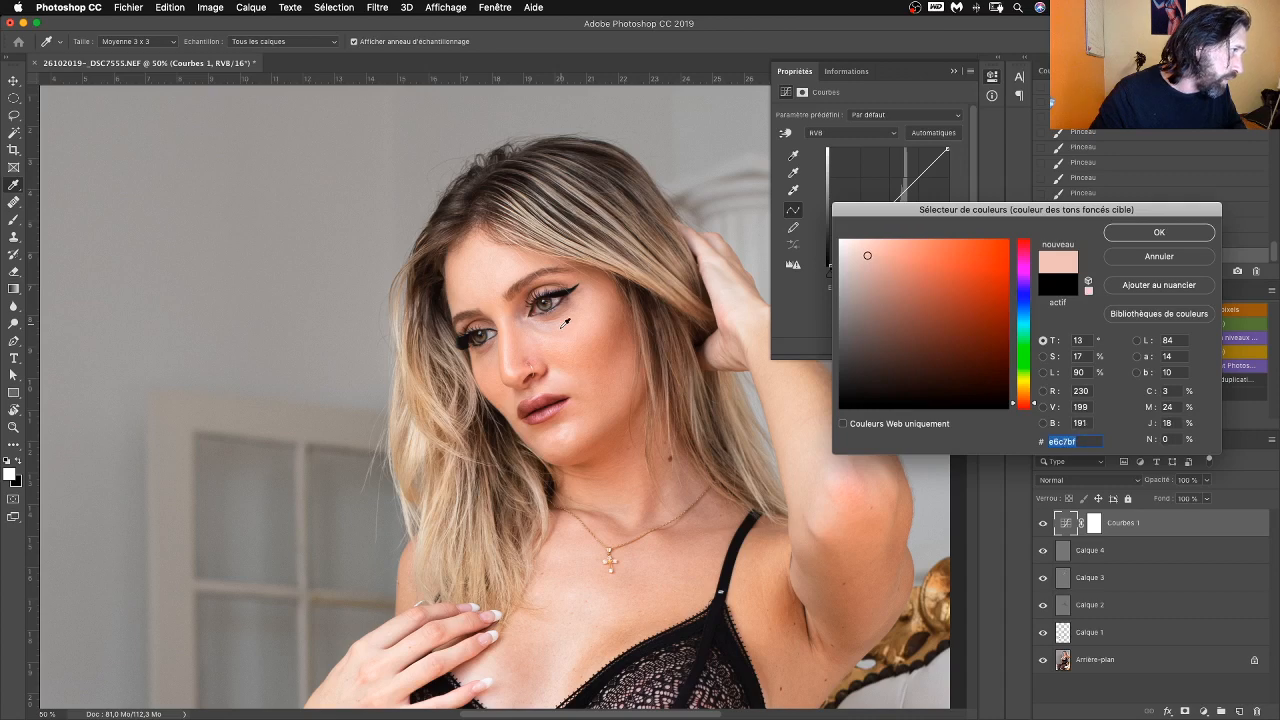
{"action": "left_click", "coordinate": [1126, 238]}
{"action": "left_click", "coordinate": [695, 250]}
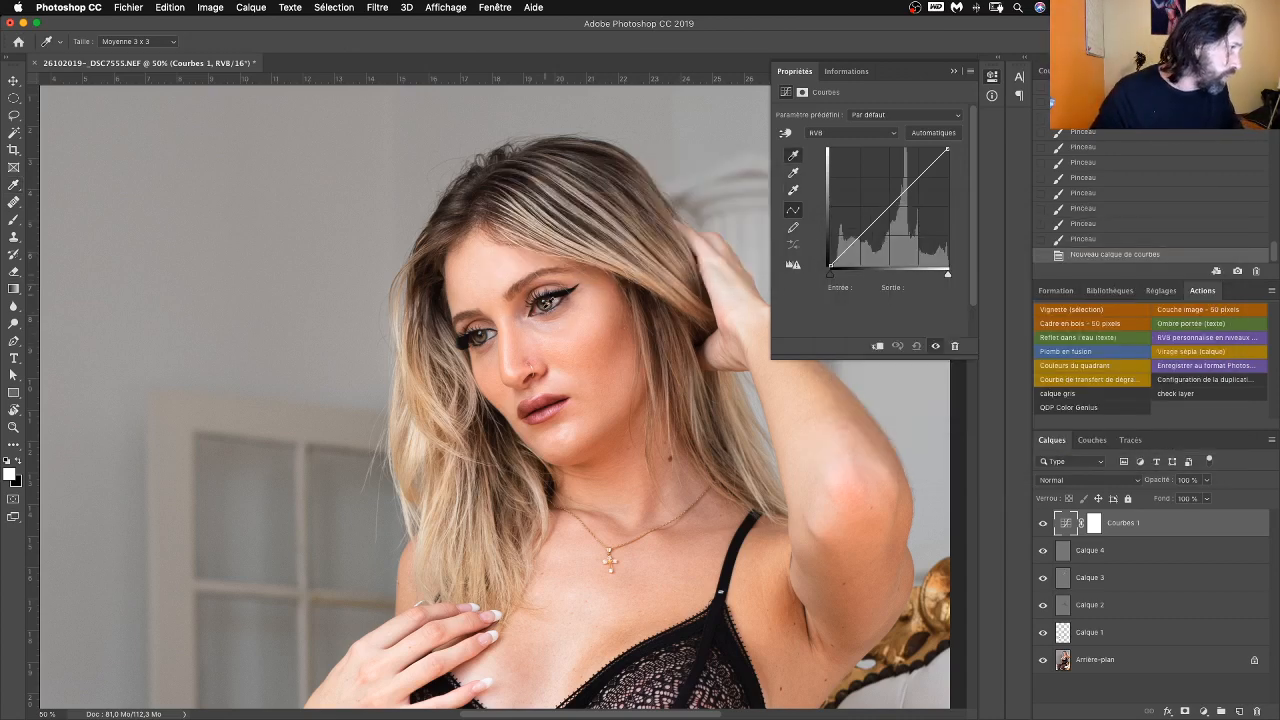
Step: Tint the image by sampling the face with the Curves black-point eyedropper, keeping the Courbes 1 layer at 100 % opacity
{"action": "left_click", "coordinate": [528, 320]}
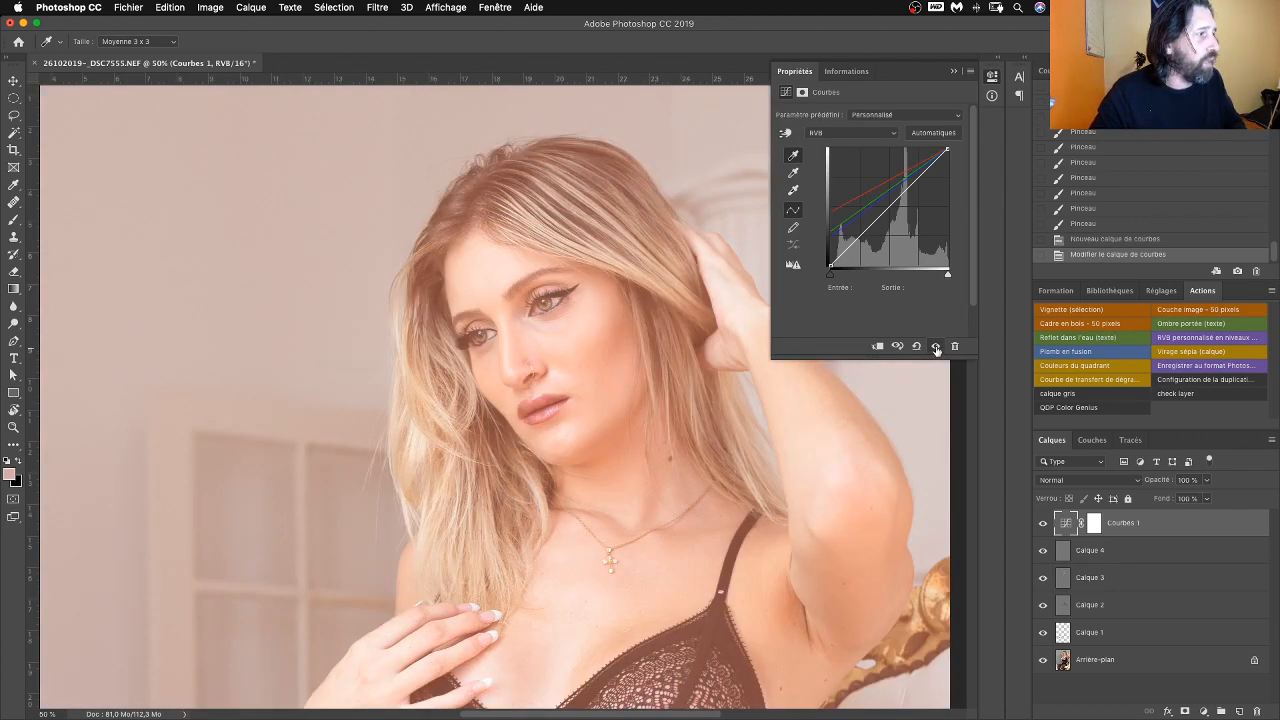
{"action": "left_click", "coordinate": [953, 73]}
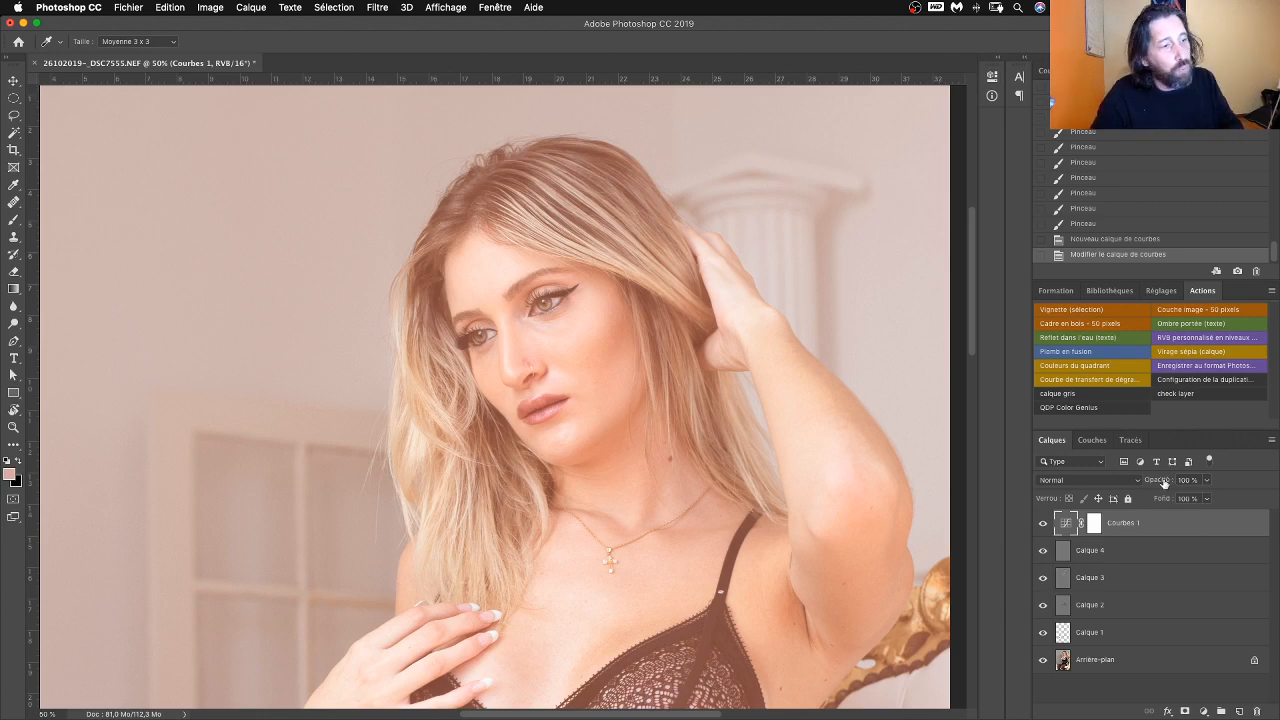
{"action": "left_click_drag", "start_coordinate": [1164, 483], "coordinate": [1210, 500]}
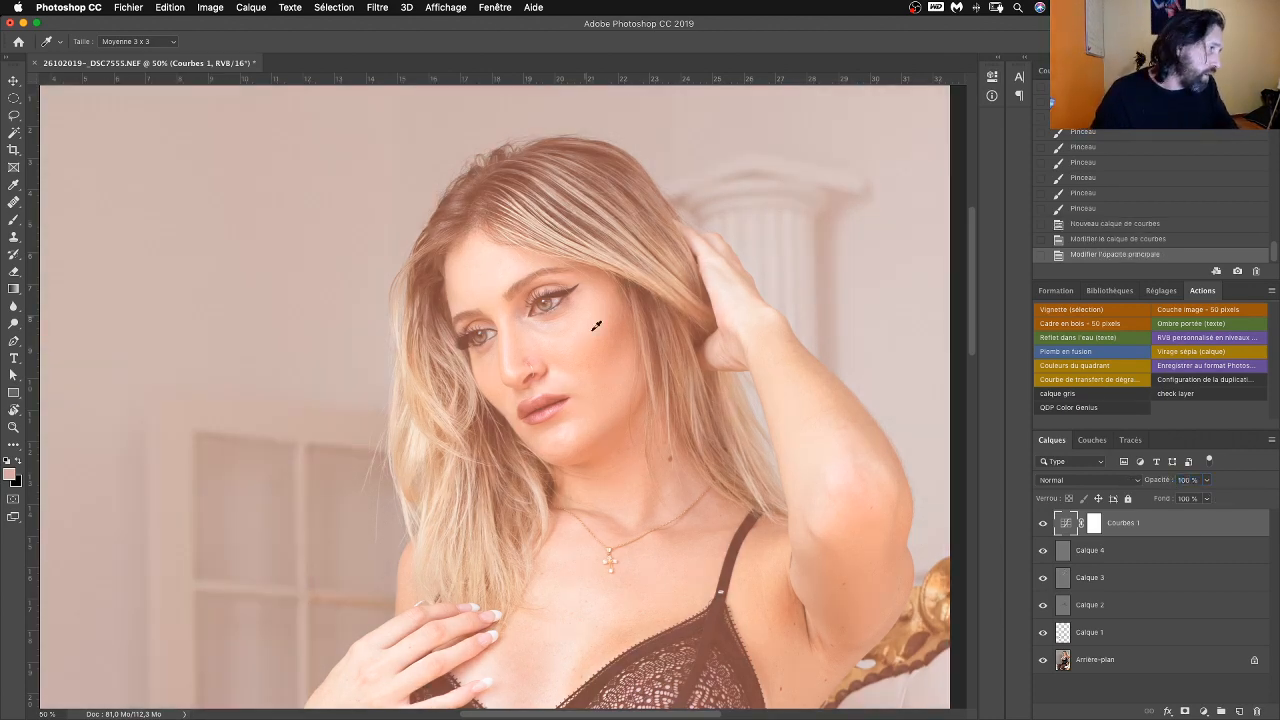
{"action": "key", "text": "super+plus"}
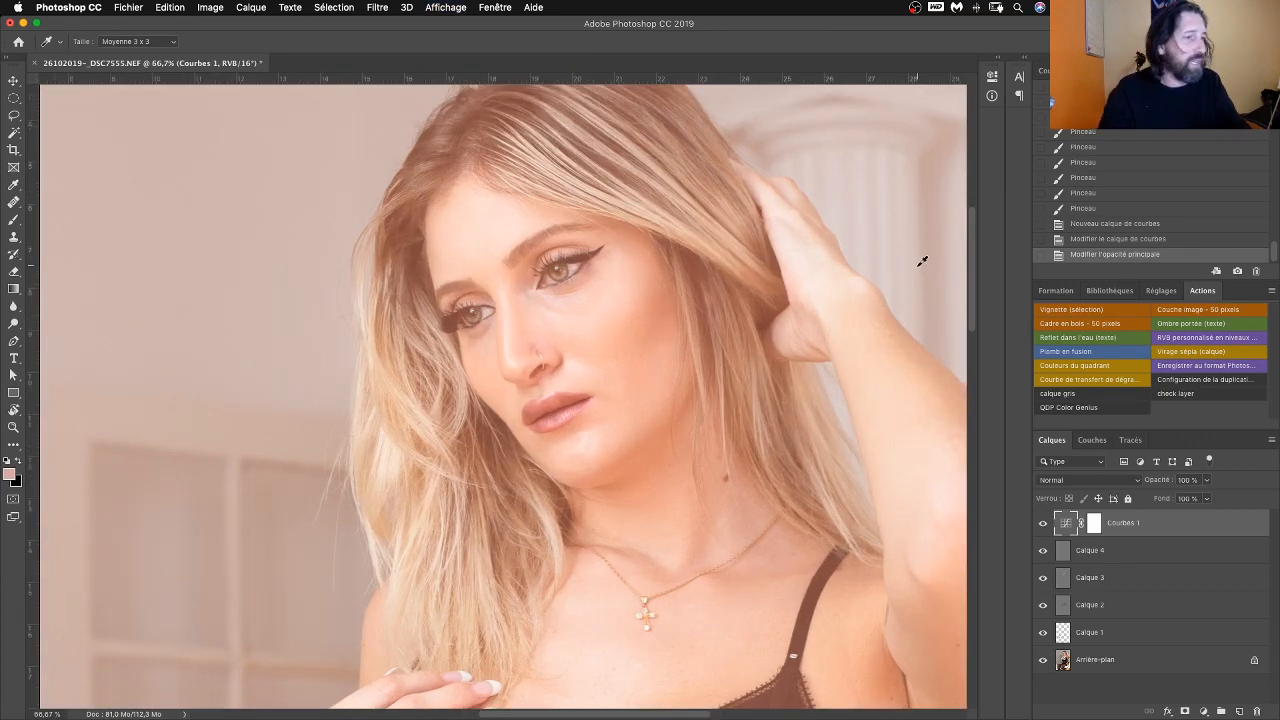
Step: Invert the Courbes 1 layer mask to black to hide the tint
{"action": "left_click", "coordinate": [1095, 526]}
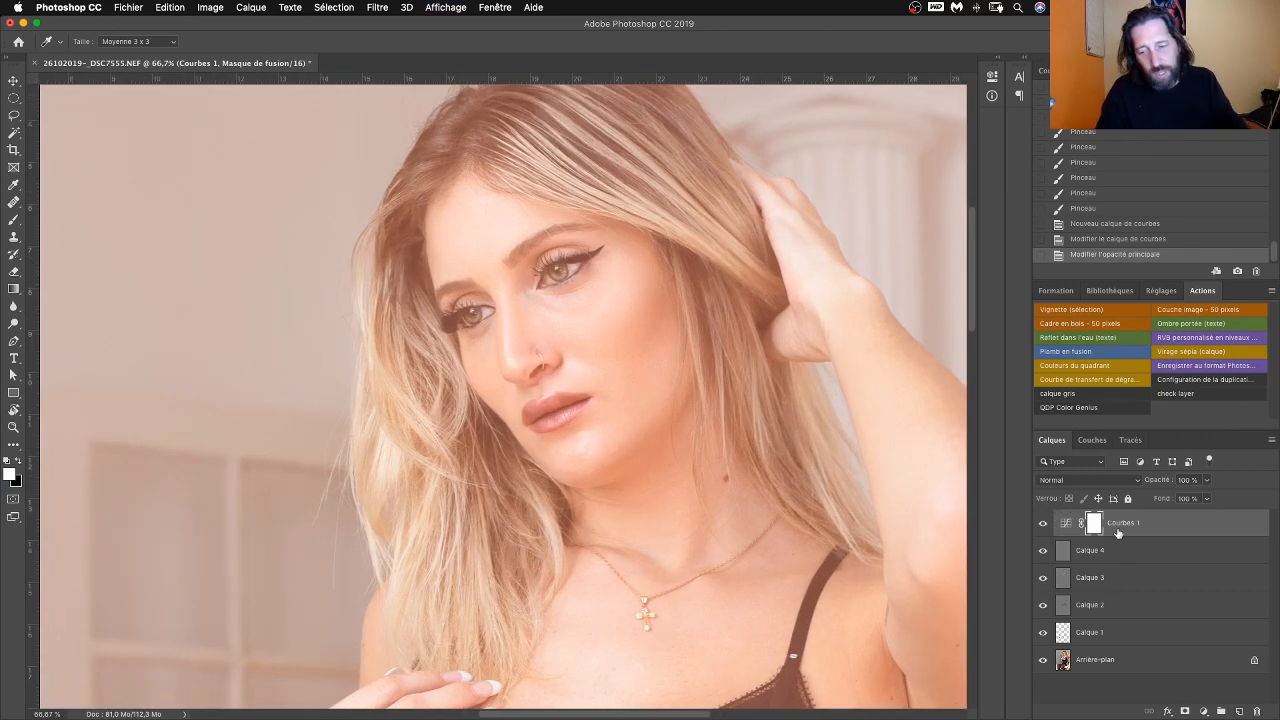
{"action": "key", "text": "super+minus"}
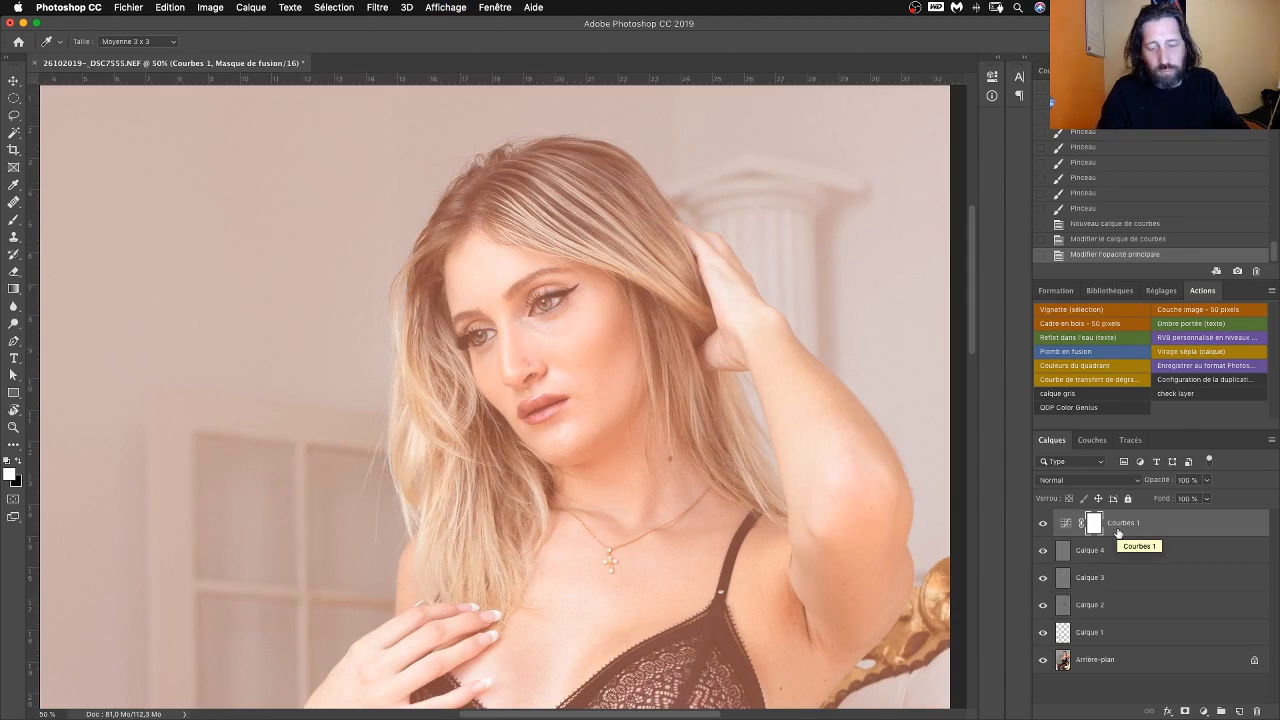
{"action": "key", "text": "super+i"}
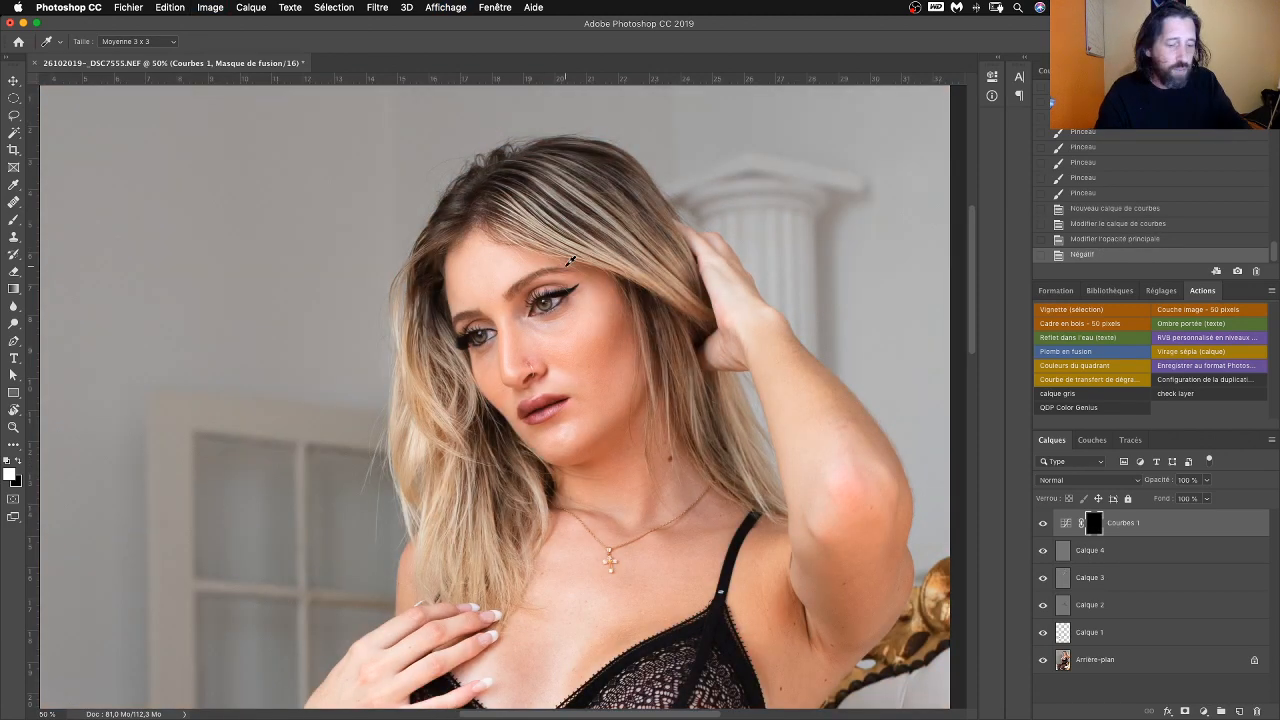
Step: Paint white on the Courbes 1 mask under the eye with a soft 49 px brush at 9 % opacity to lighten the dark circle
{"action": "key", "text": "super+plus"}
{"action": "key", "text": "super+plus"}
{"action": "key", "text": "super+plus"}
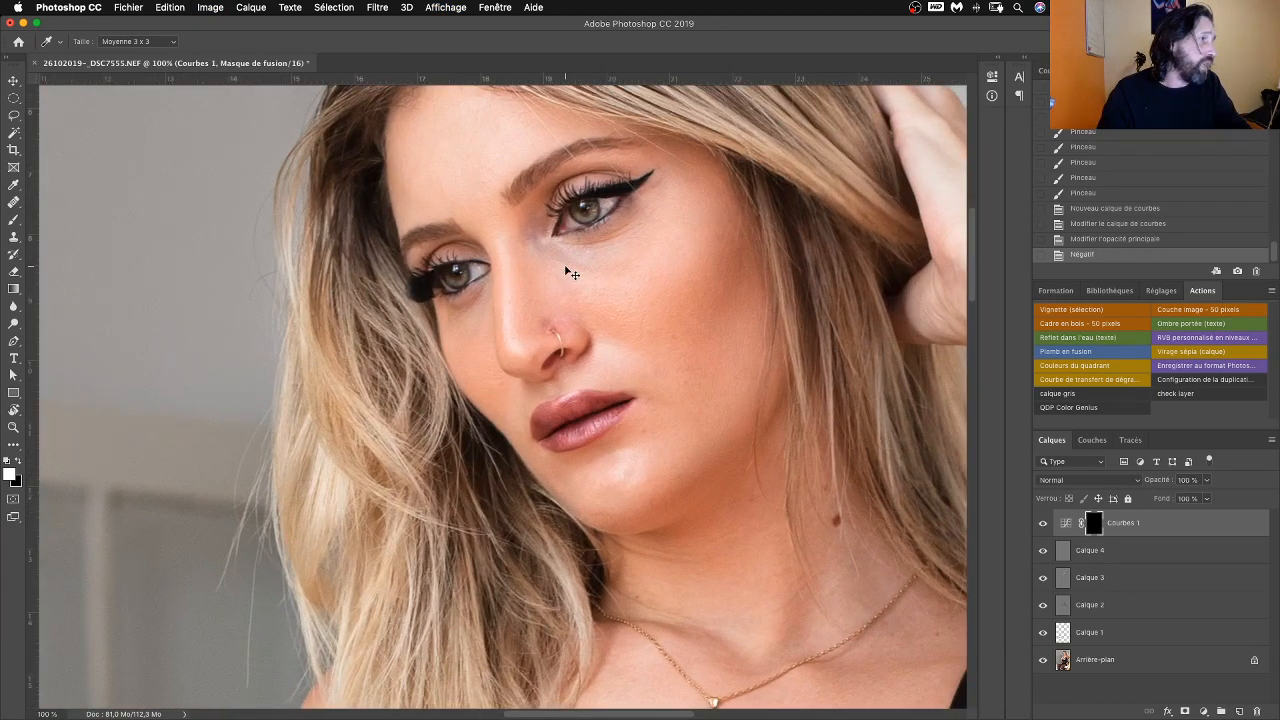
{"action": "key", "text": "super+minus"}
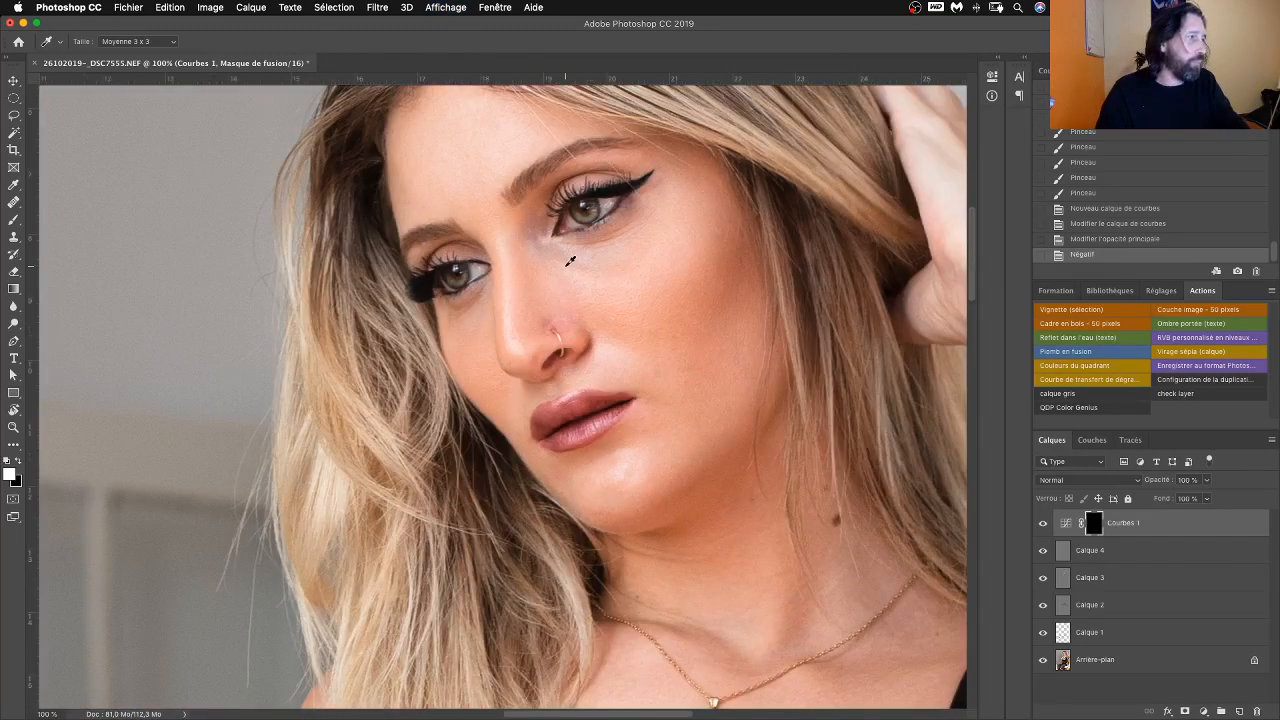
{"action": "key", "text": "b"}
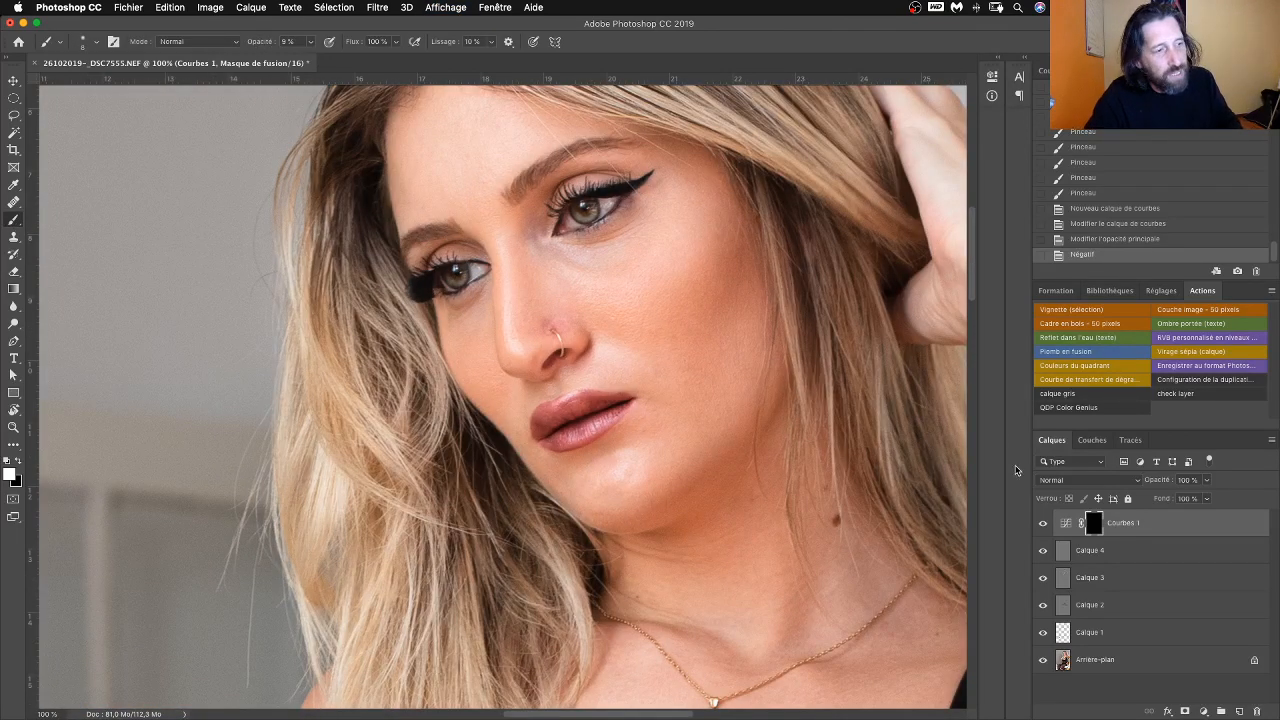
{"action": "right_click", "coordinate": [596, 270]}
{"action": "right_click", "coordinate": [644, 287]}
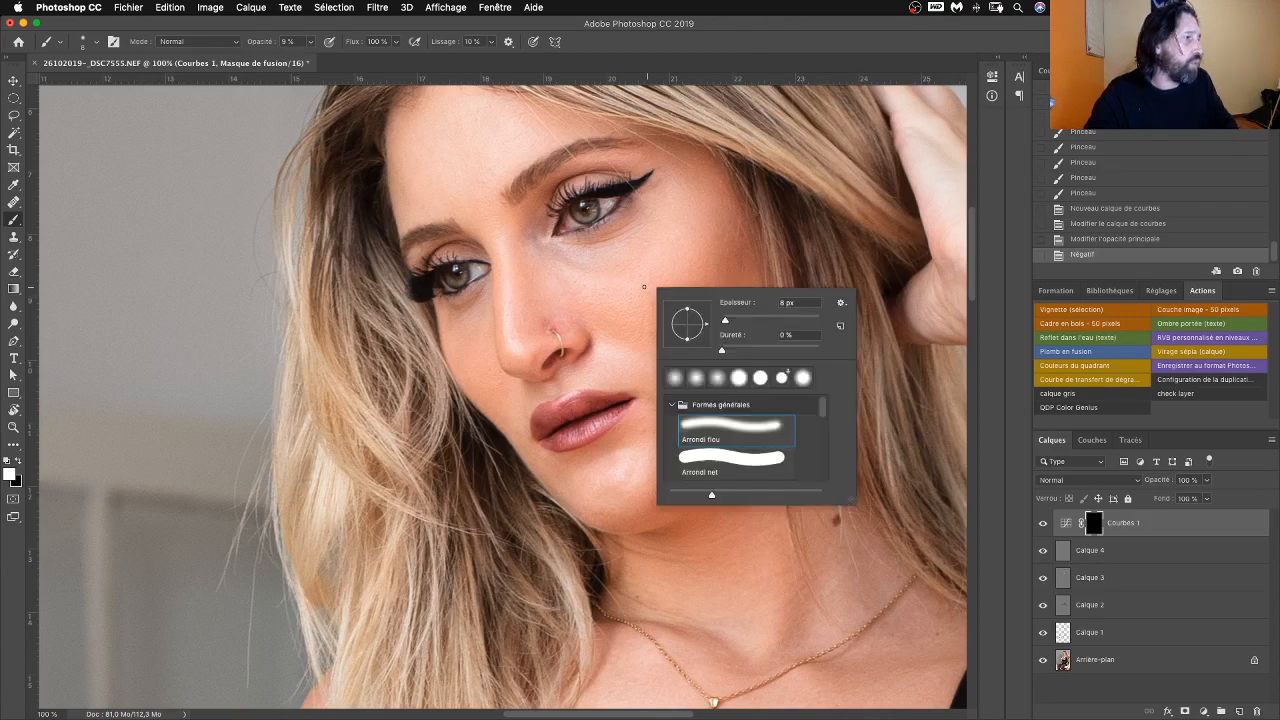
{"action": "left_click", "coordinate": [742, 320]}
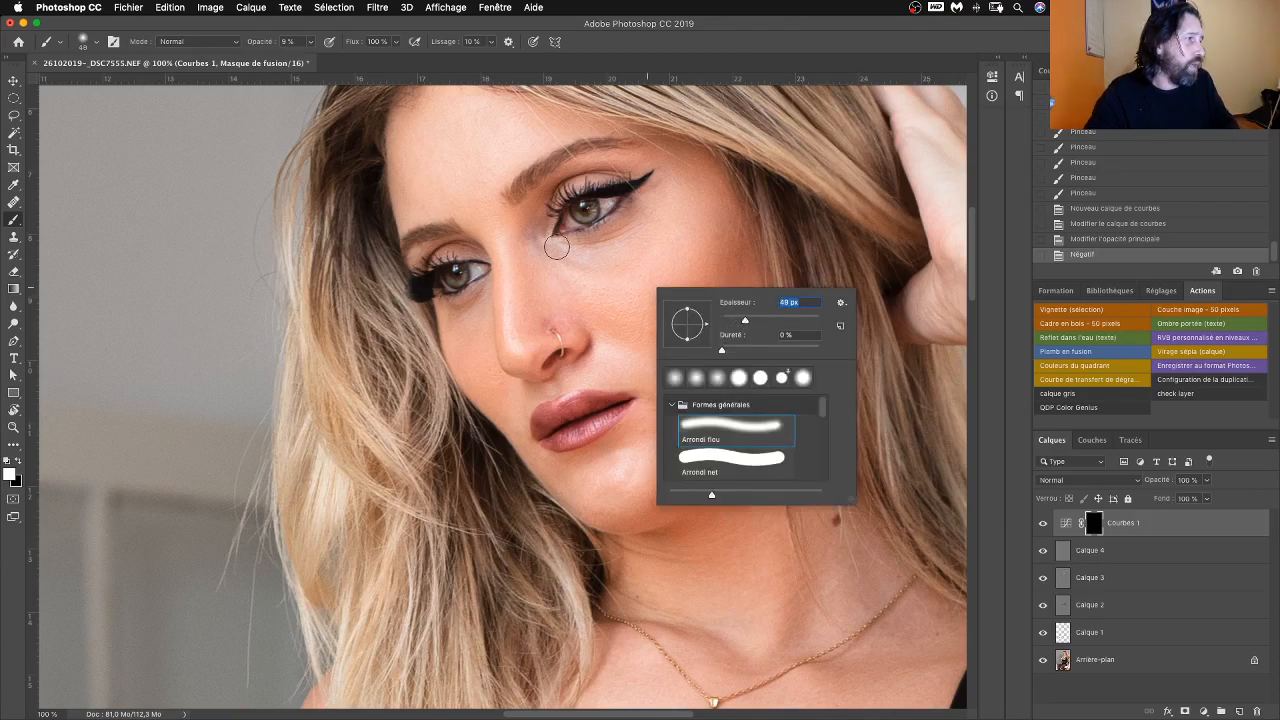
{"action": "mouse_move", "coordinate": [552, 248]}
{"action": "left_mouse_down"}
{"action": "mouse_move", "coordinate": [586, 254]}
{"action": "mouse_move", "coordinate": [556, 252]}
{"action": "left_mouse_up"}
{"action": "left_click_drag", "start_coordinate": [556, 252], "coordinate": [573, 262]}
{"action": "left_click_drag", "start_coordinate": [569, 261], "coordinate": [584, 265]}
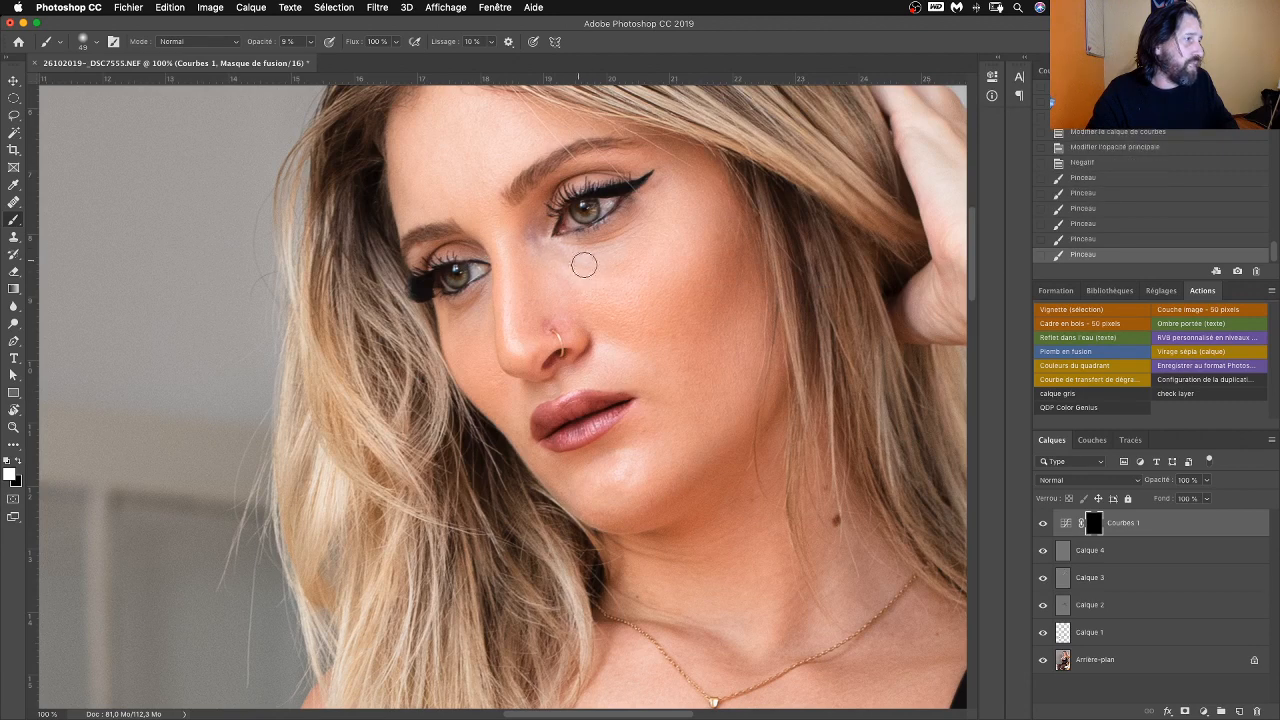
{"action": "left_click_drag", "start_coordinate": [656, 236], "coordinate": [587, 265]}
{"action": "mouse_move", "coordinate": [583, 266]}
{"action": "left_mouse_down"}
{"action": "mouse_move", "coordinate": [543, 232]}
{"action": "mouse_move", "coordinate": [535, 250]}
{"action": "mouse_move", "coordinate": [571, 259]}
{"action": "left_mouse_up"}
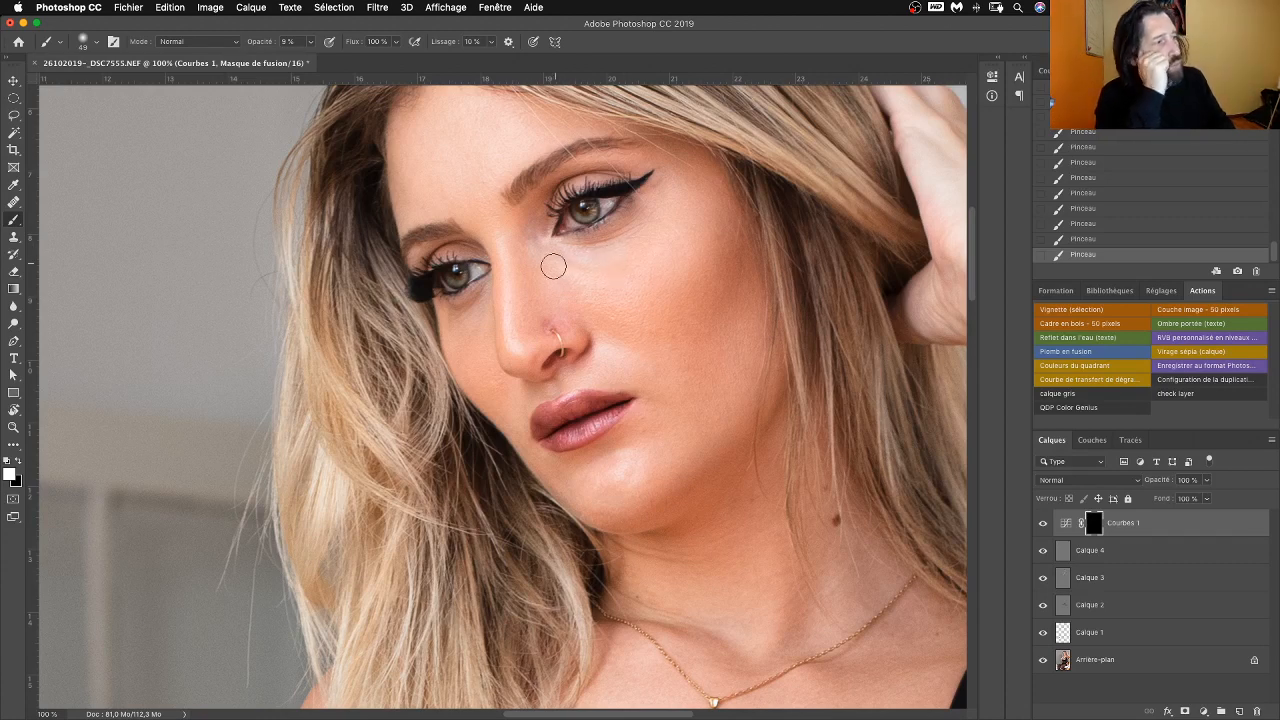
Step: Compare the face with and without Courbes 1, and lower that layer's opacity to about 76 %
{"action": "left_click", "coordinate": [1043, 523]}
{"action": "left_click", "coordinate": [1043, 523]}
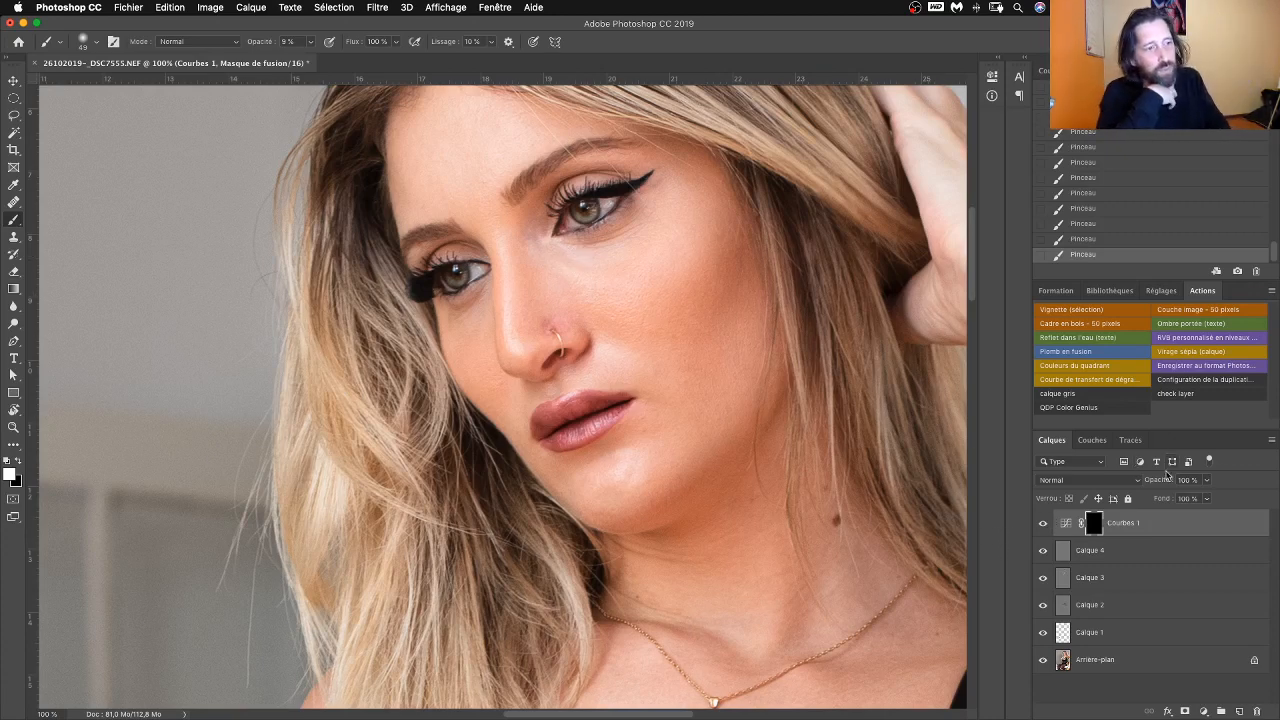
{"action": "left_click", "coordinate": [1043, 523]}
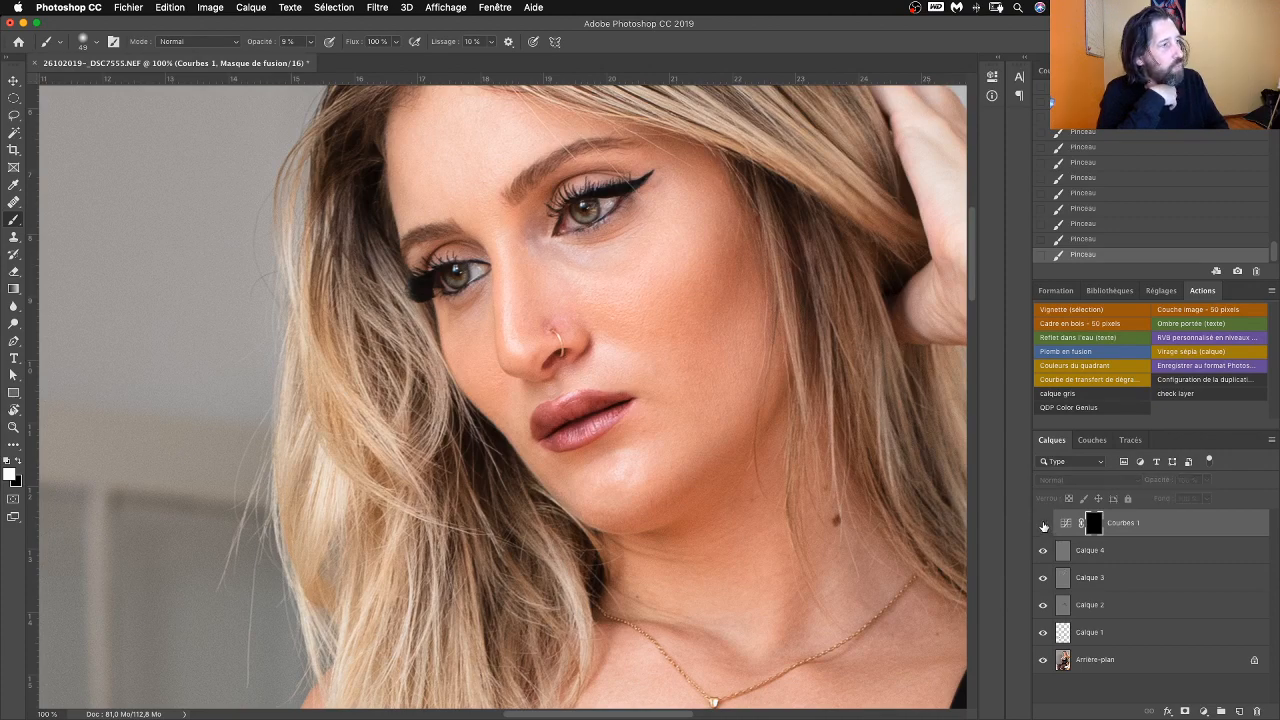
{"action": "left_click", "coordinate": [1043, 523]}
{"action": "left_click", "coordinate": [1147, 481]}
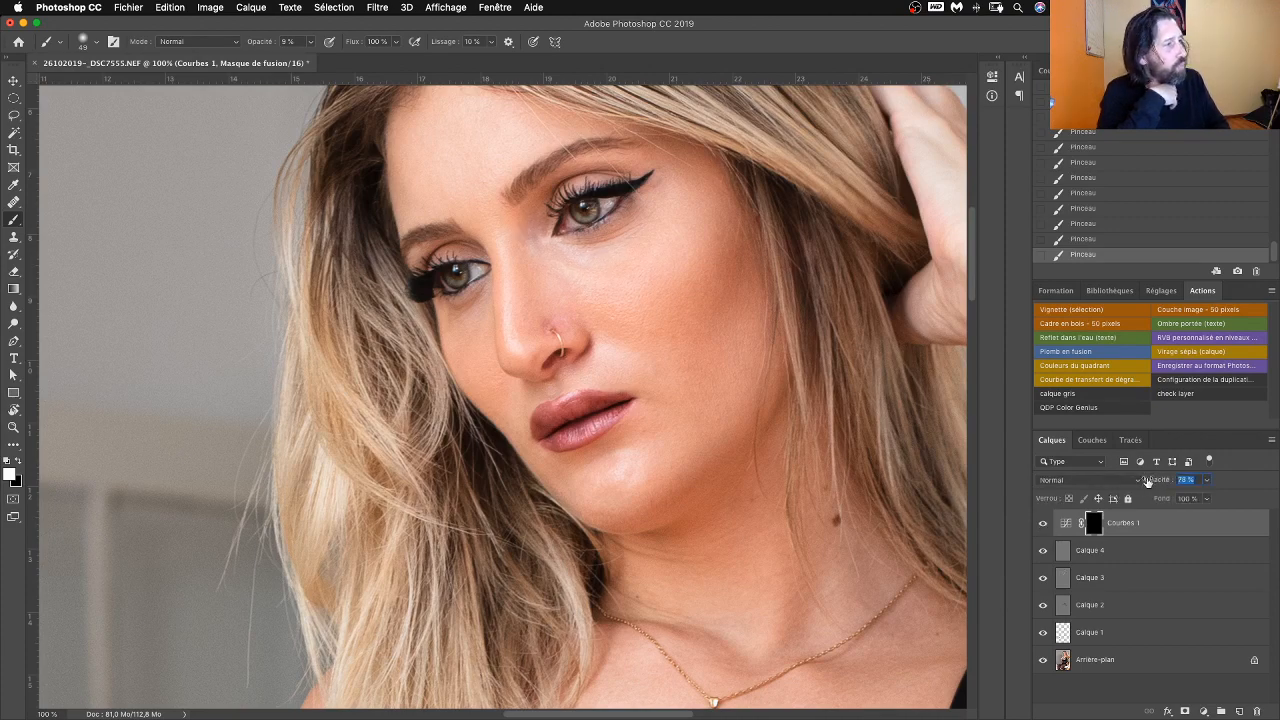
{"action": "left_click_drag", "start_coordinate": [1147, 481], "coordinate": [1146, 481]}
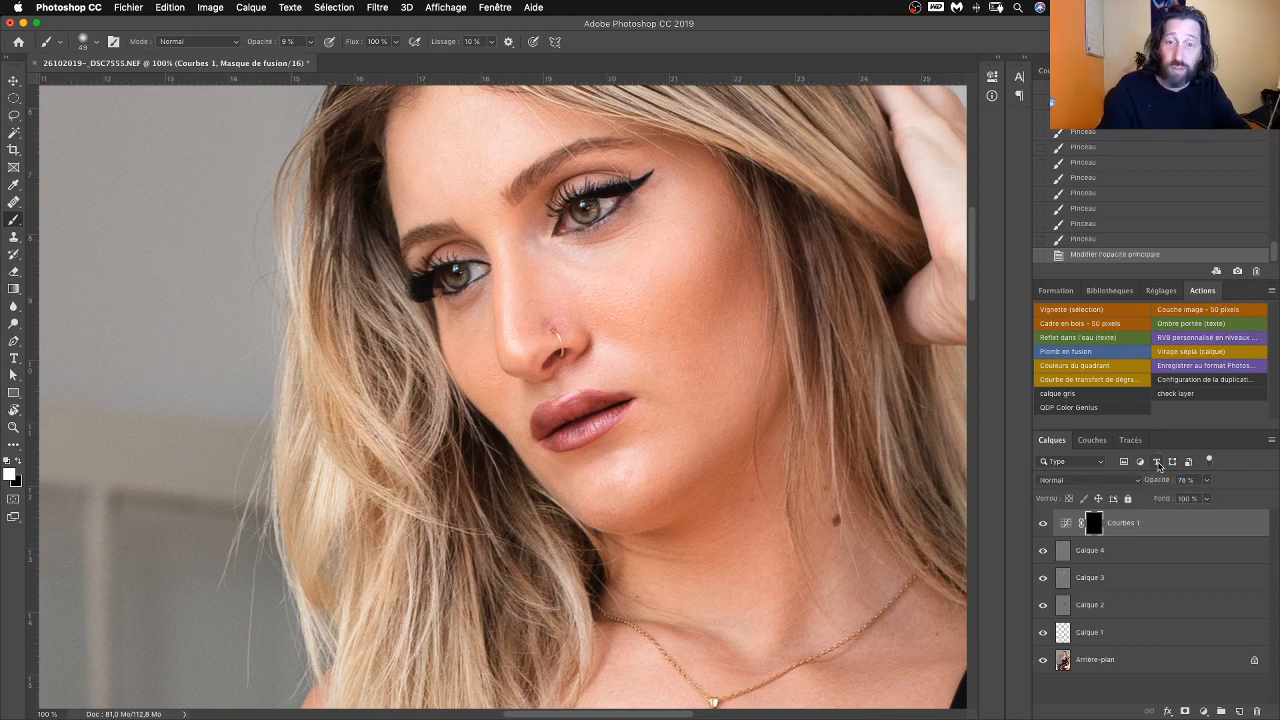
Step: Check the under-eye correction from farther out by comparing the portrait with and without Courbes 1
{"action": "key", "text": "super+minus"}
{"action": "key", "text": "super+minus"}
{"action": "key", "text": "super+minus"}
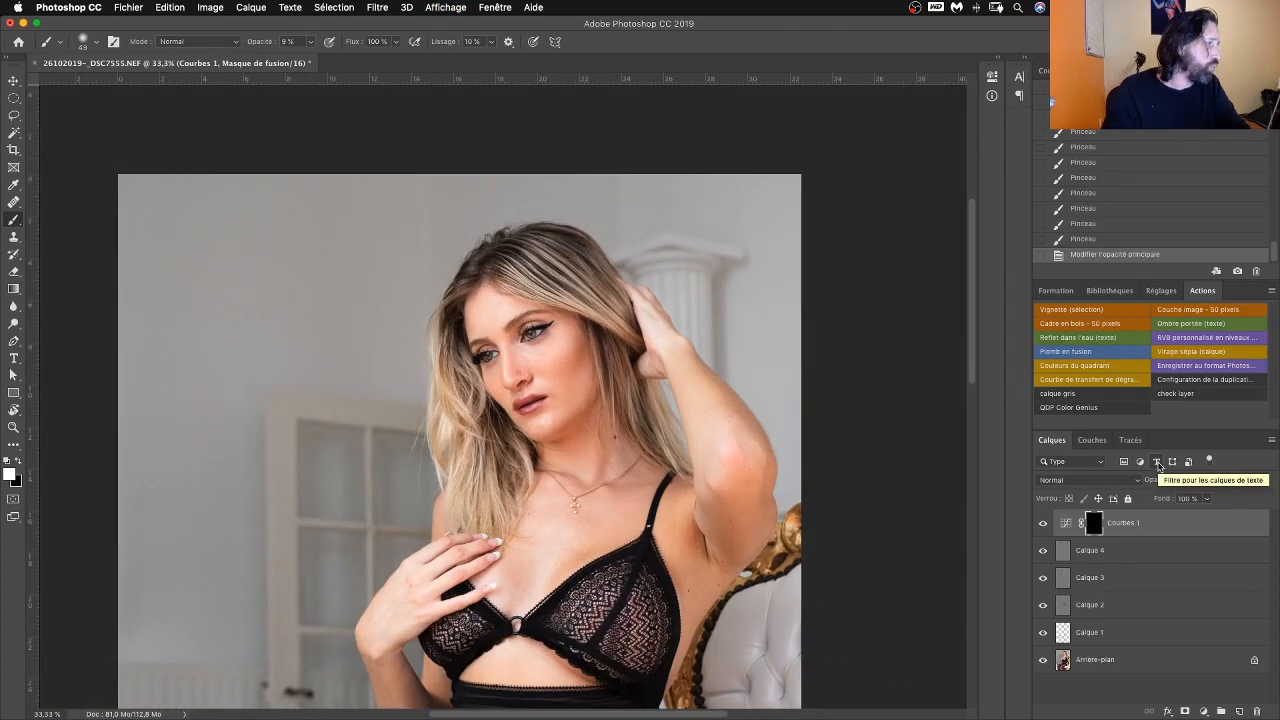
{"action": "key", "text": "super+plus"}
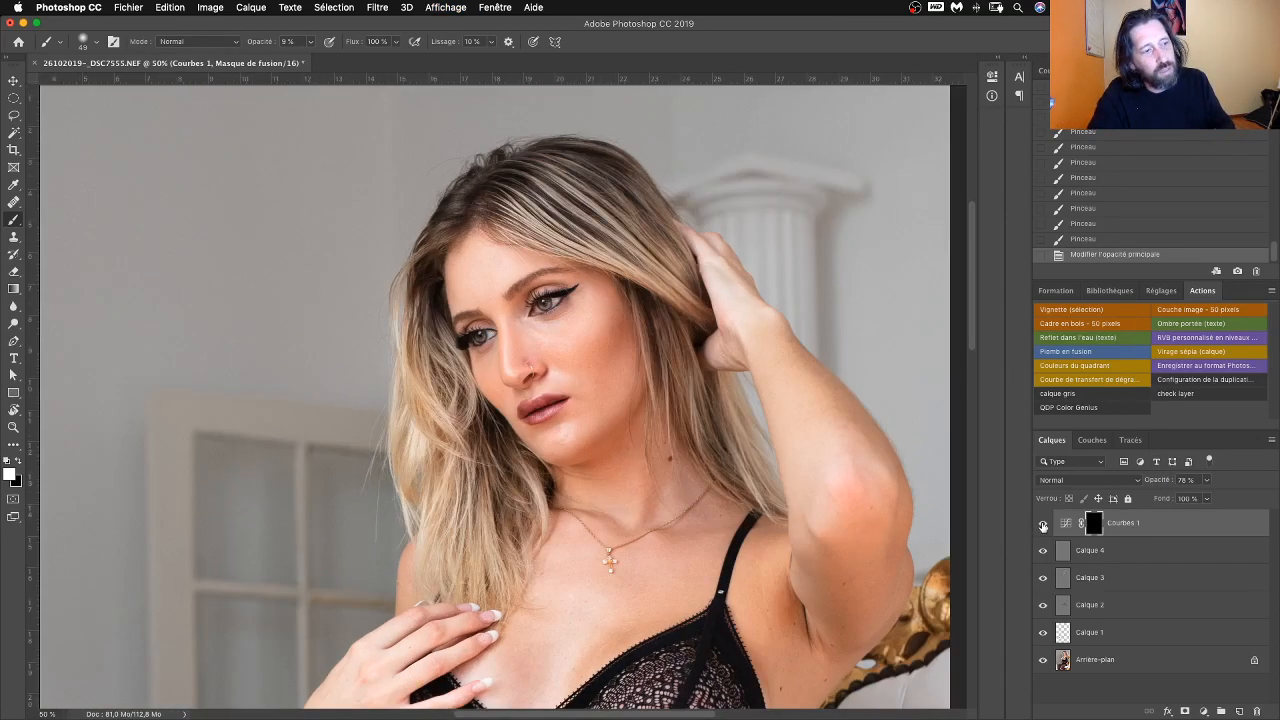
{"action": "left_click", "coordinate": [1042, 527]}
{"action": "left_click", "coordinate": [1042, 527]}
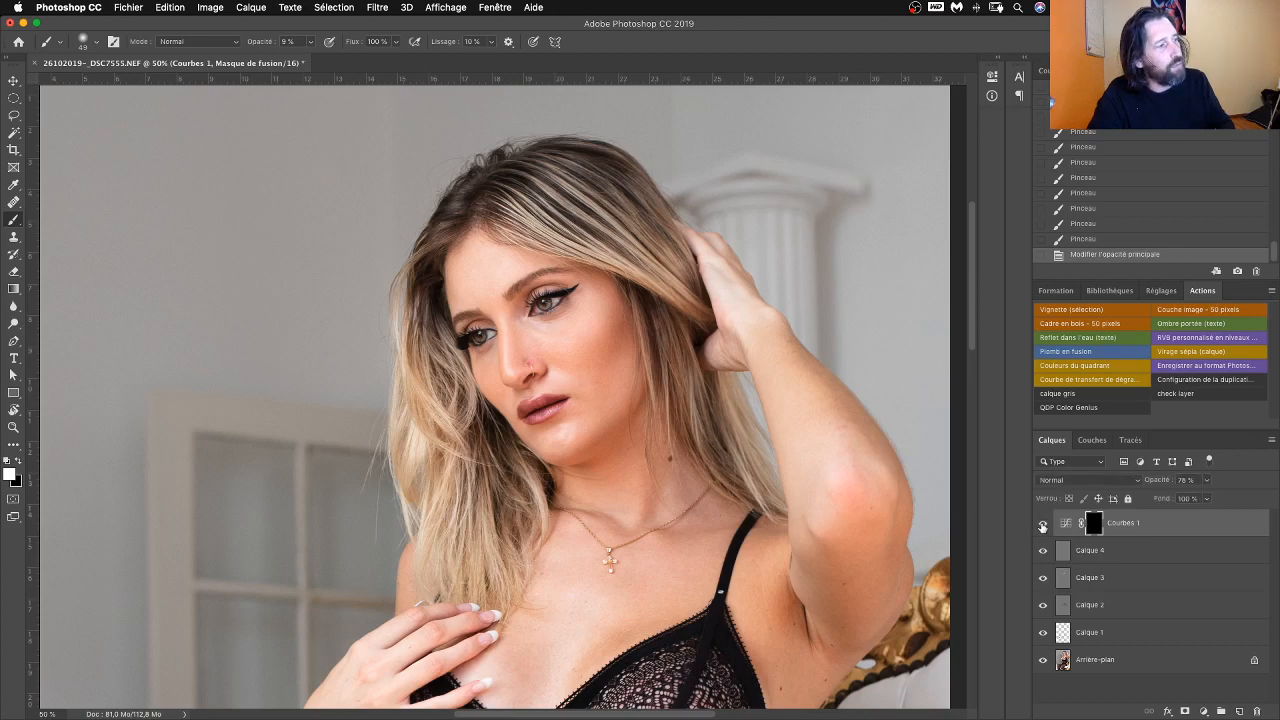
{"action": "left_click", "coordinate": [1101, 462]}
{"action": "key", "text": "Down"}
{"action": "key", "text": "Down"}
{"action": "key", "text": "Down"}
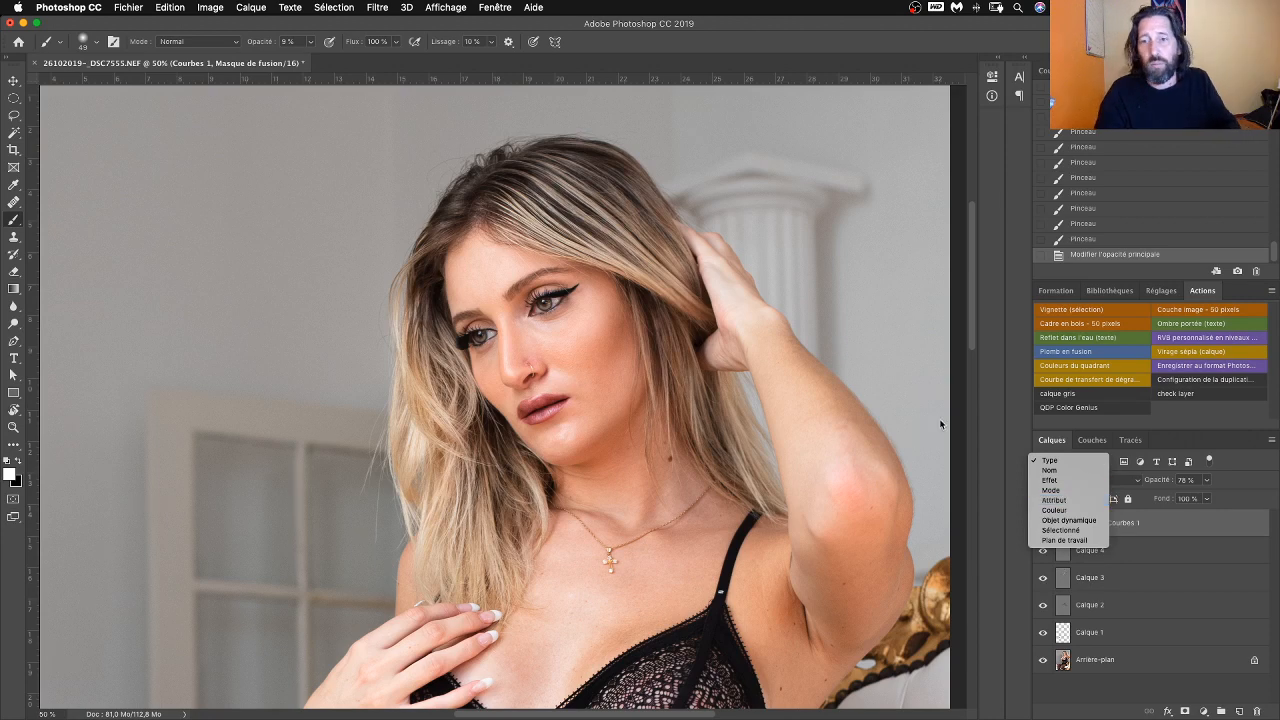
{"action": "key", "text": "Escape"}
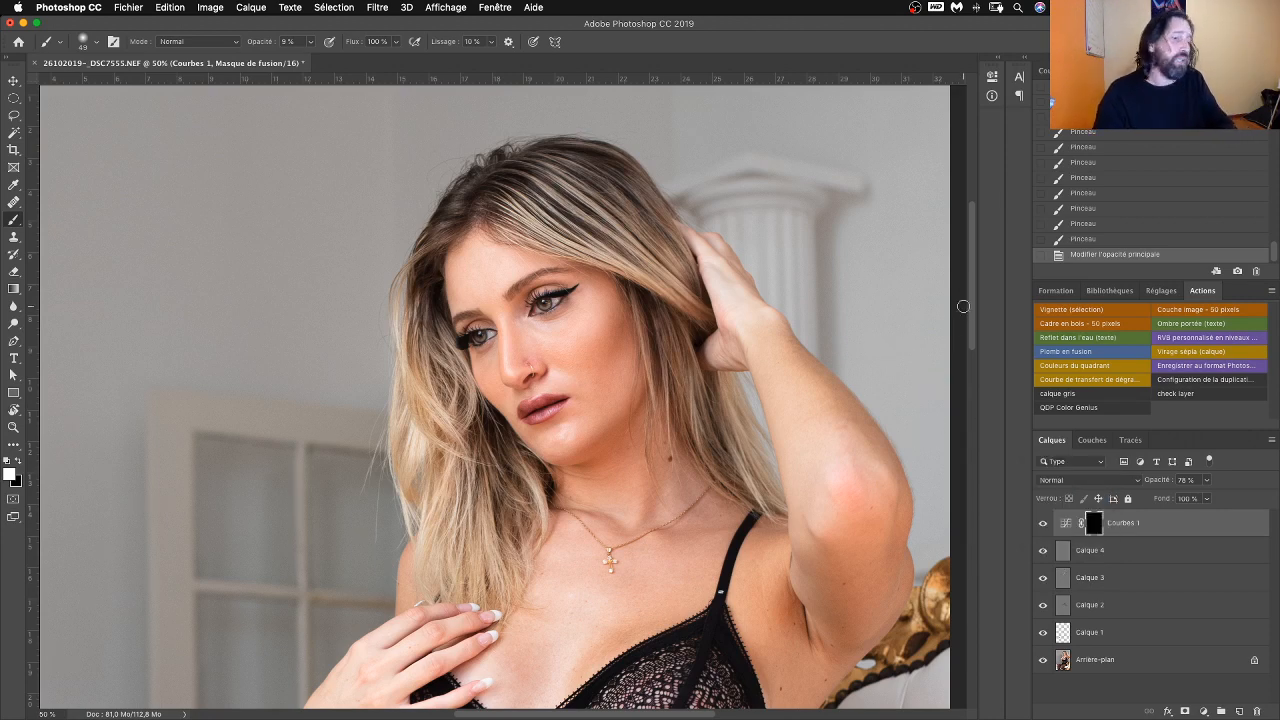
Step: Run the QDP Color Genius action twice to generate a color grade for the full portrait
{"action": "key", "text": "super+minus"}
{"action": "key", "text": "super+minus"}
{"action": "key", "text": "super+minus"}
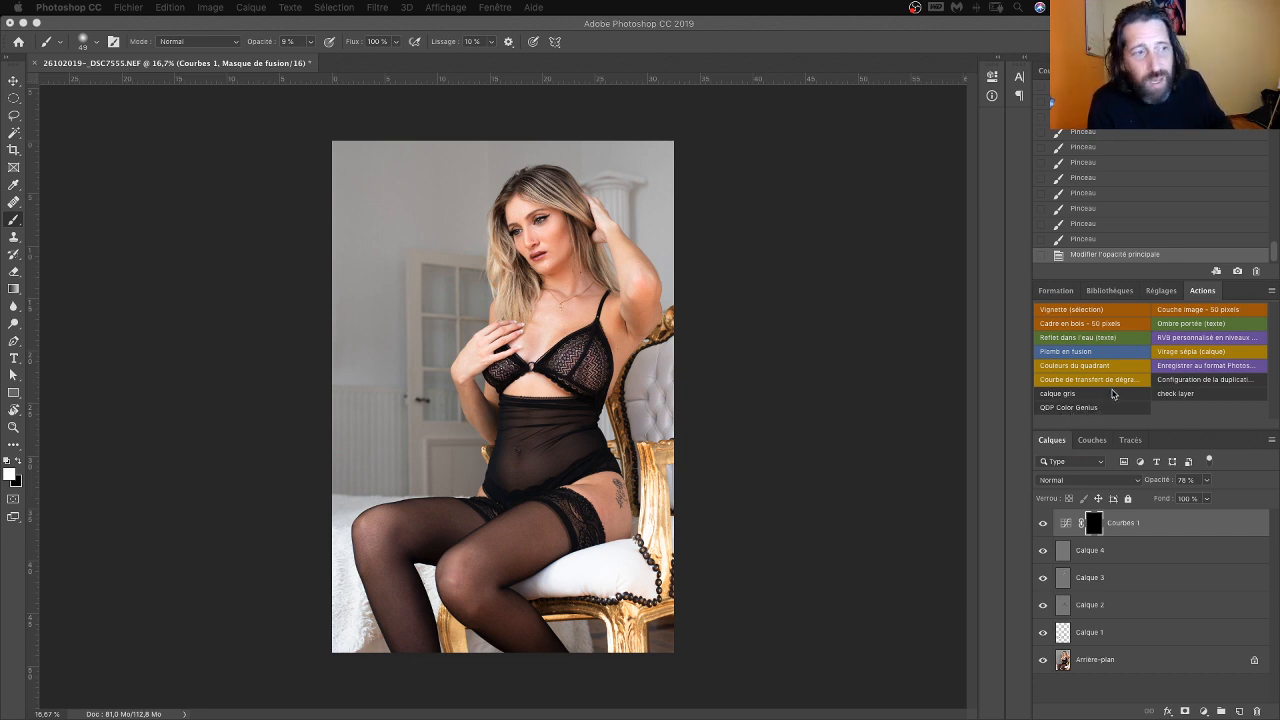
{"action": "left_click", "coordinate": [1069, 409]}
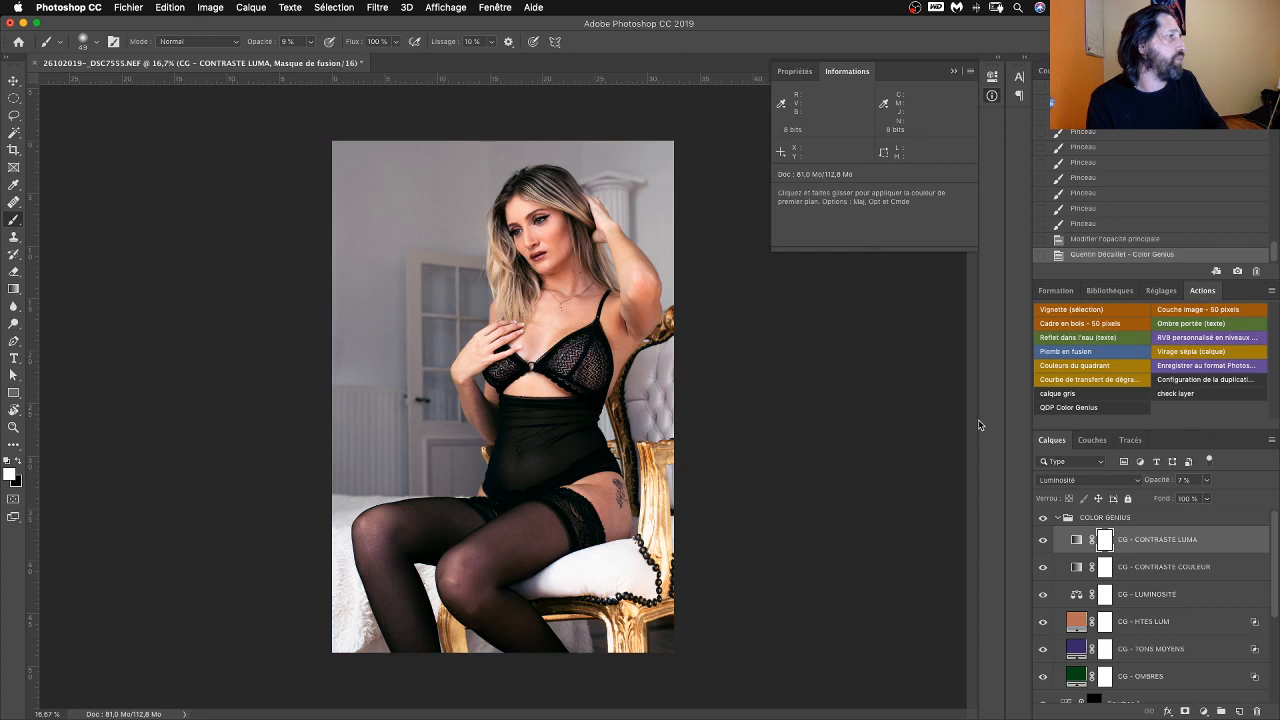
{"action": "left_click", "coordinate": [1069, 408]}
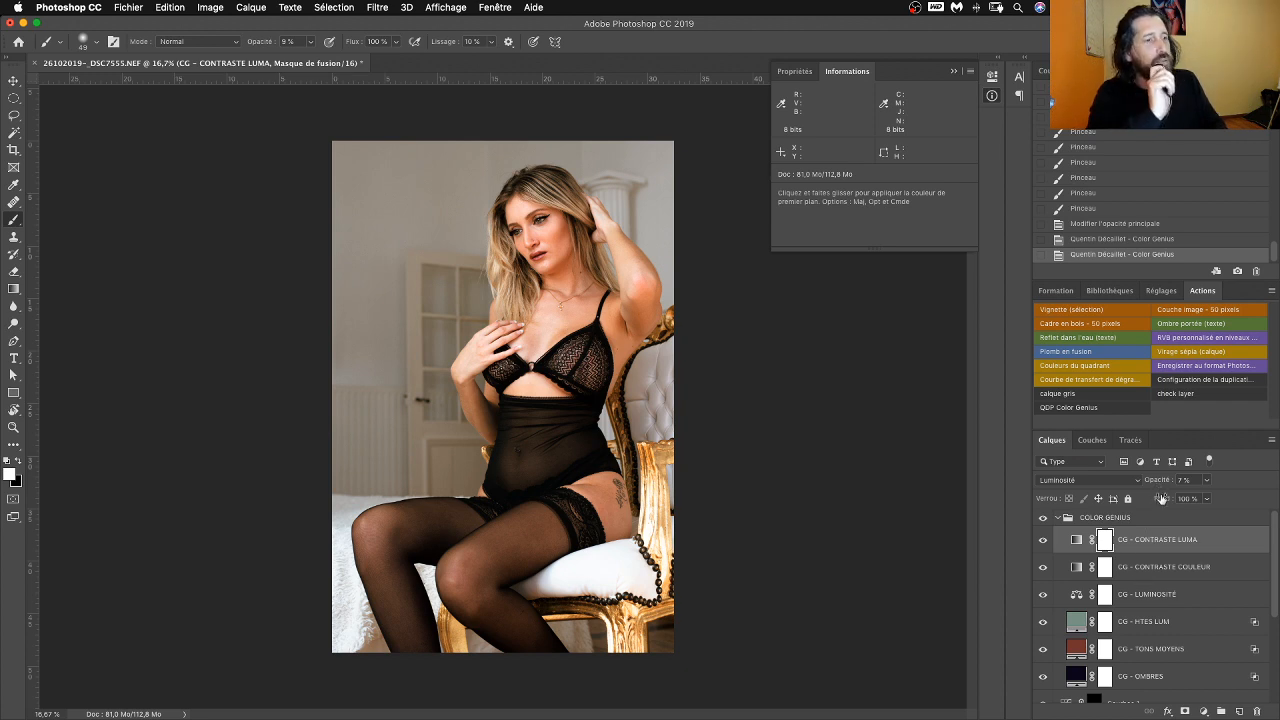
Step: Lower the CG - CONTRASTE COULEUR layer's opacity to 23 % and set the CG - LUMINOSITÉ layer's opacity to 56 %
{"action": "left_click", "coordinate": [1138, 570]}
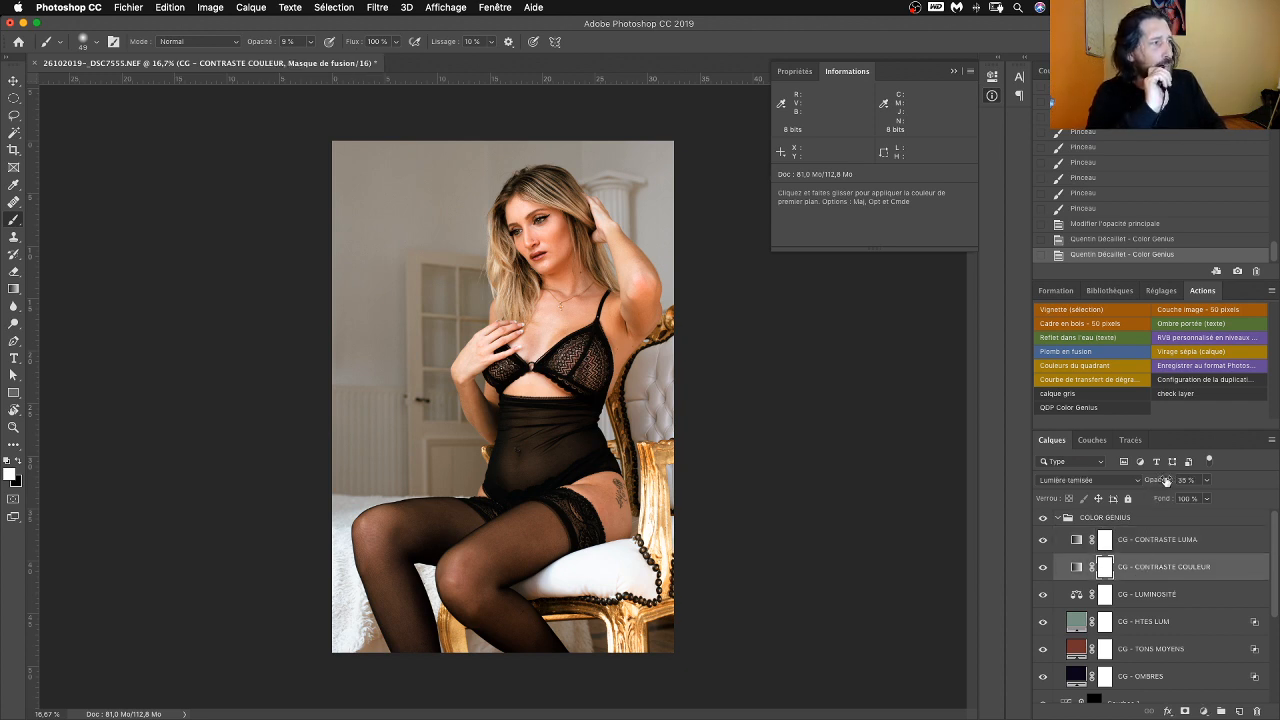
{"action": "left_click_drag", "start_coordinate": [1171, 481], "coordinate": [1140, 485]}
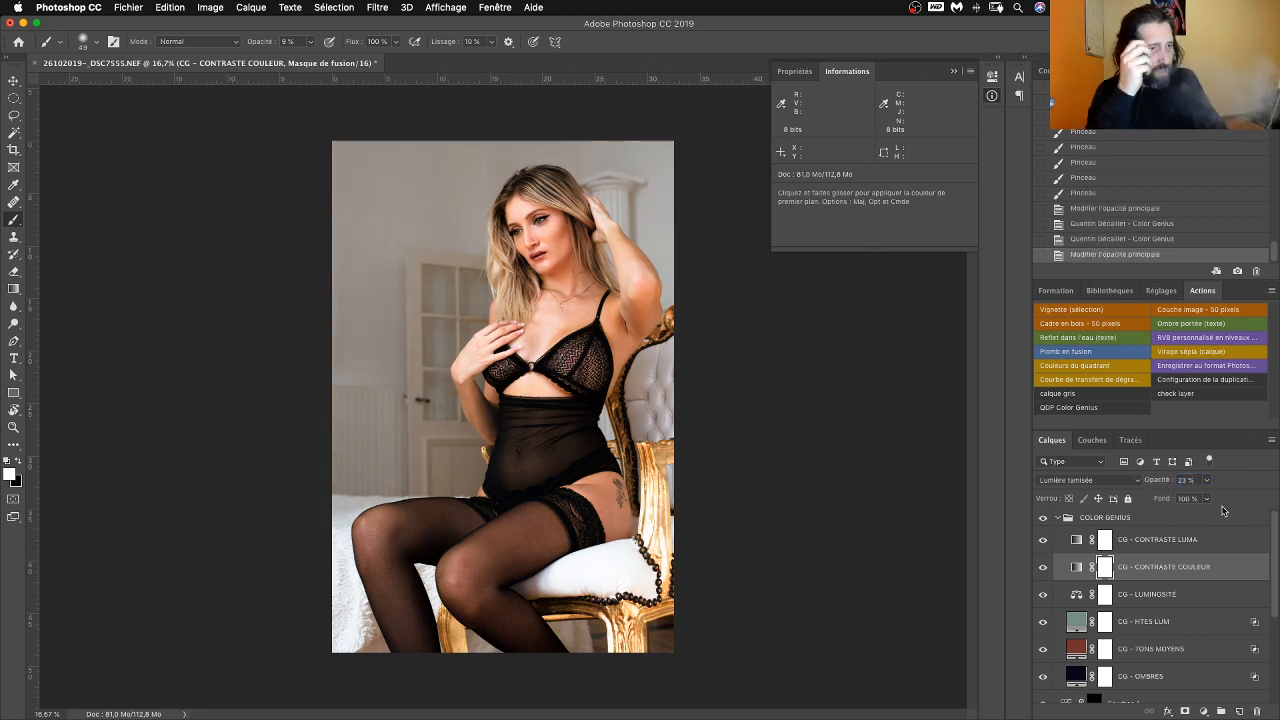
{"action": "scroll", "coordinate": [1271, 538], "scroll_direction": "down", "scroll_amount": 2}
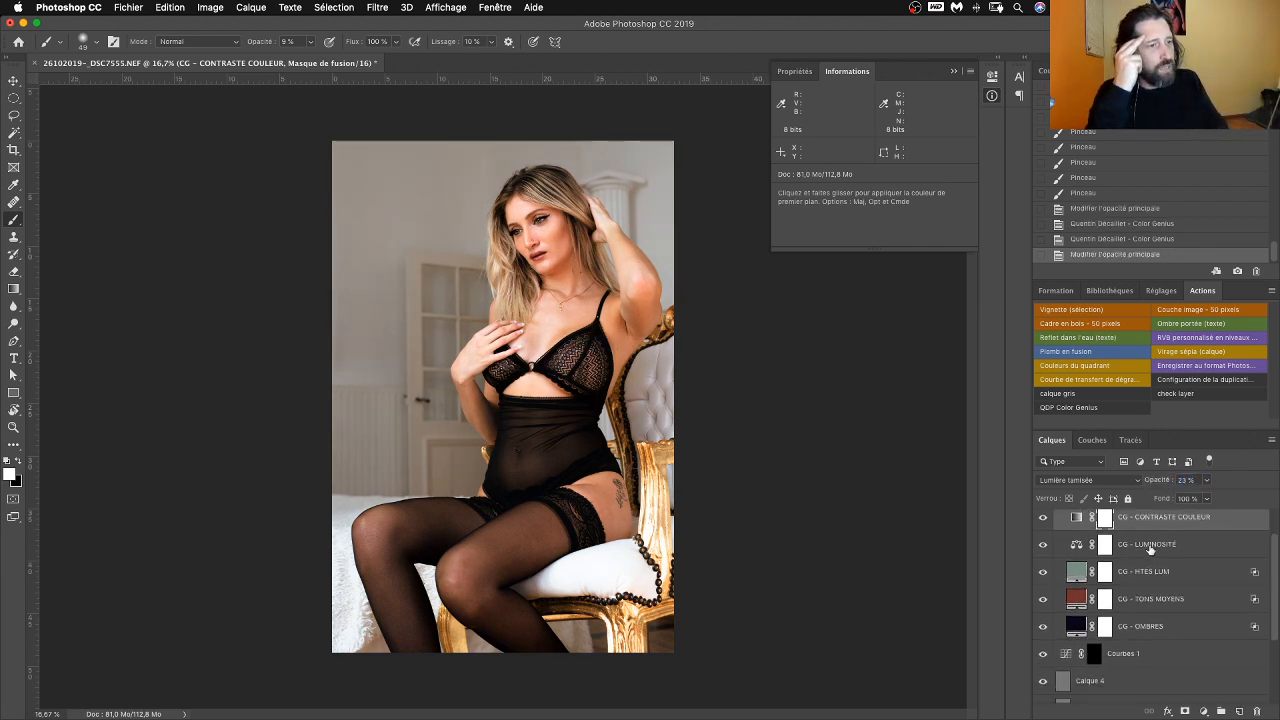
{"action": "left_click", "coordinate": [1159, 545]}
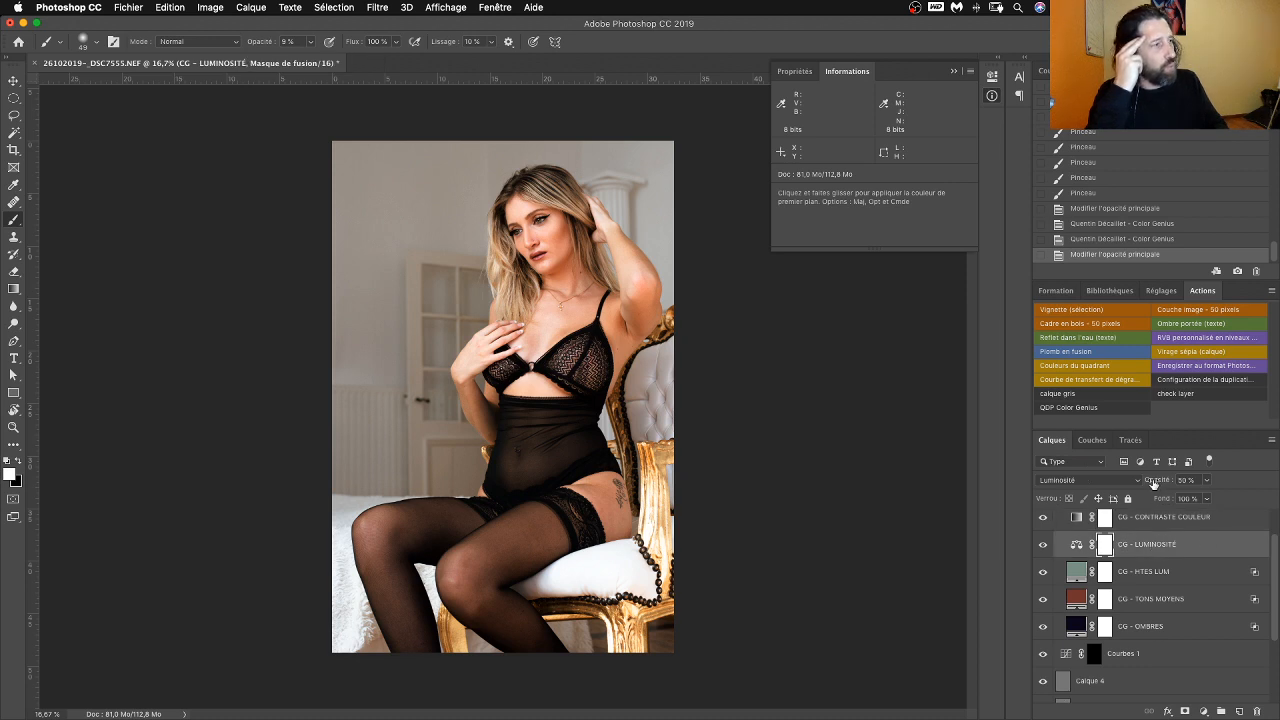
{"action": "mouse_move", "coordinate": [1166, 483]}
{"action": "left_mouse_down"}
{"action": "mouse_move", "coordinate": [1143, 485]}
{"action": "mouse_move", "coordinate": [1155, 485]}
{"action": "left_mouse_up"}
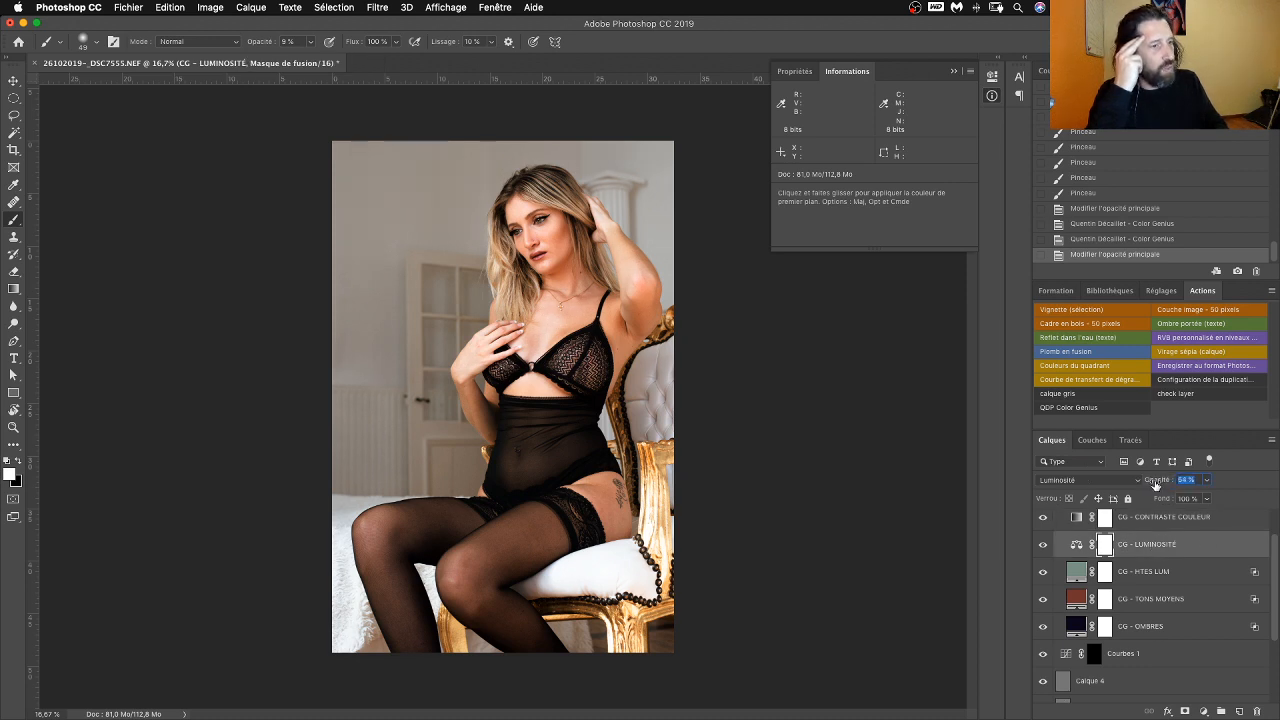
Step: Raise the CG - TONS MOYENS layer's opacity and set the CG - OMBRES layer's opacity to 90 %
{"action": "left_click", "coordinate": [1158, 601]}
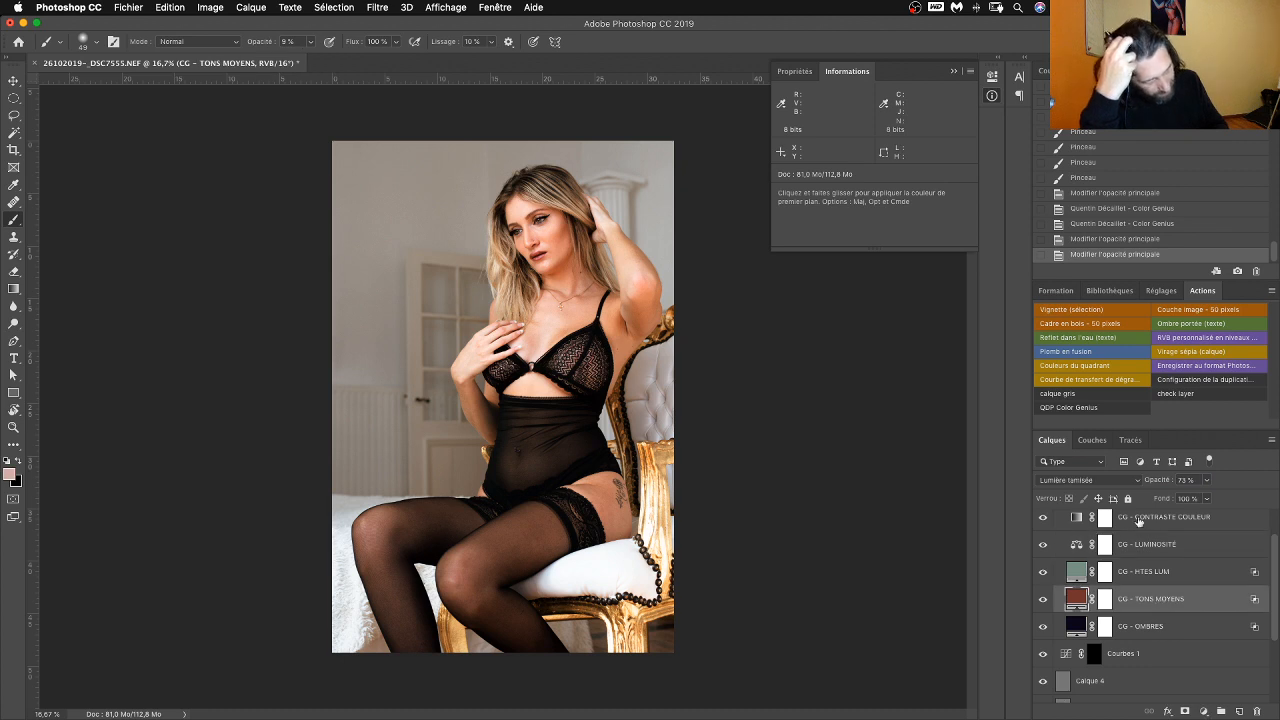
{"action": "mouse_move", "coordinate": [1157, 483]}
{"action": "left_mouse_down"}
{"action": "mouse_move", "coordinate": [1108, 485]}
{"action": "mouse_move", "coordinate": [1206, 487]}
{"action": "mouse_move", "coordinate": [1182, 487]}
{"action": "left_mouse_up"}
{"action": "left_click", "coordinate": [1147, 633]}
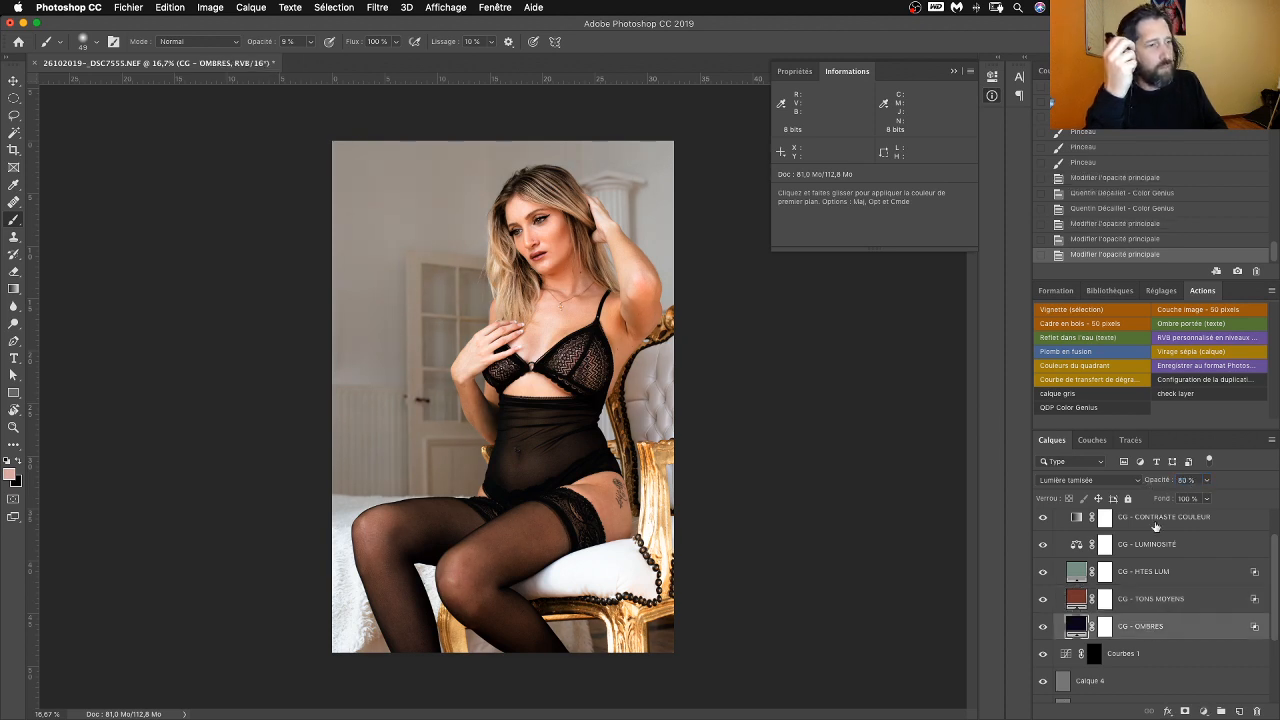
{"action": "left_click", "coordinate": [1163, 481]}
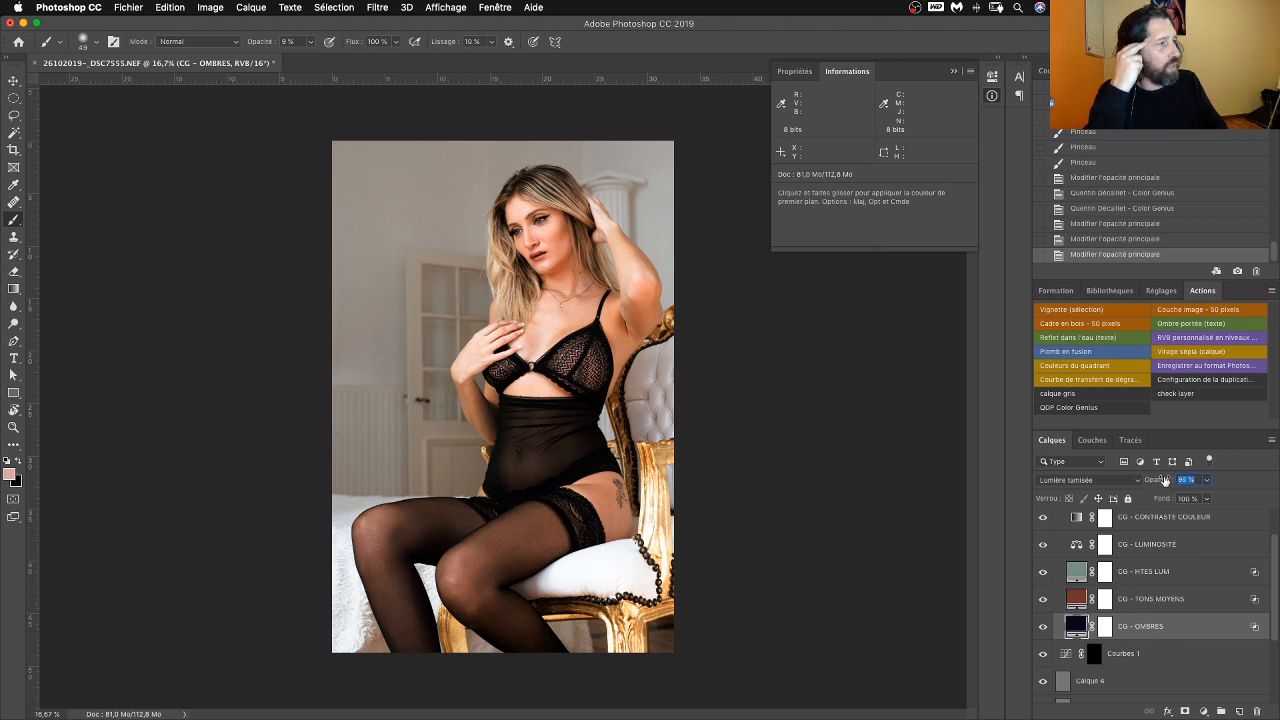
{"action": "mouse_move", "coordinate": [1164, 481]}
{"action": "left_mouse_down"}
{"action": "mouse_move", "coordinate": [1127, 483]}
{"action": "mouse_move", "coordinate": [1165, 483]}
{"action": "mouse_move", "coordinate": [1150, 481]}
{"action": "left_mouse_up"}
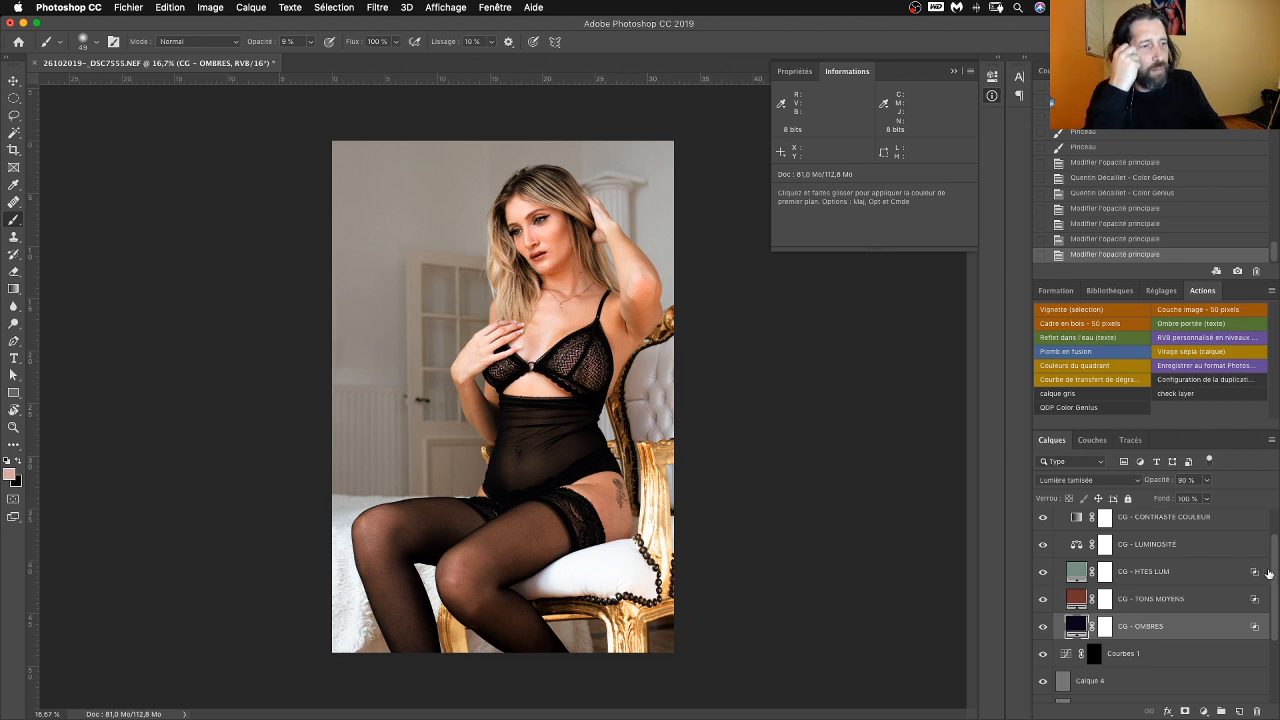
Step: Set the CG - LUMINOSITÉ layer's opacity to 79 % to strengthen the brightness adjustment
{"action": "left_click", "coordinate": [1190, 545]}
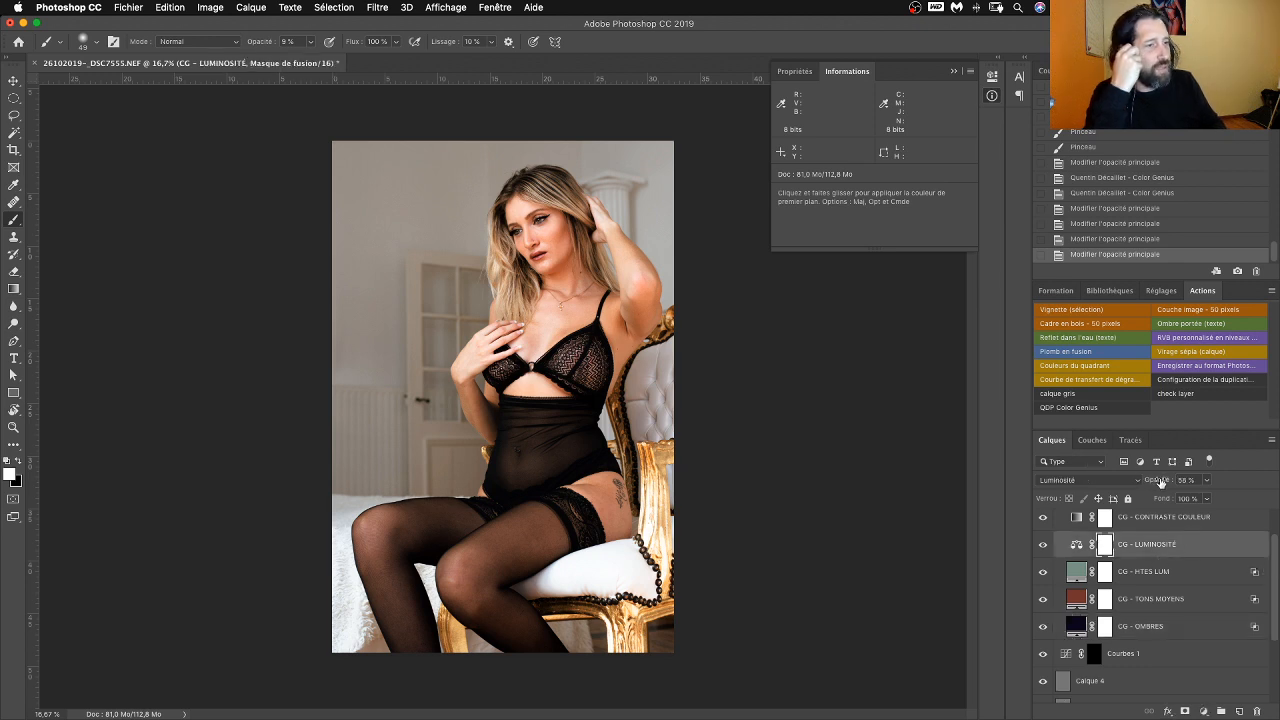
{"action": "left_click_drag", "start_coordinate": [1160, 482], "coordinate": [1188, 489]}
Step: Collapse the COLOR GENIUS group and add a white layer mask to it
{"action": "scroll", "coordinate": [1274, 560], "scroll_direction": "up", "scroll_amount": 2}
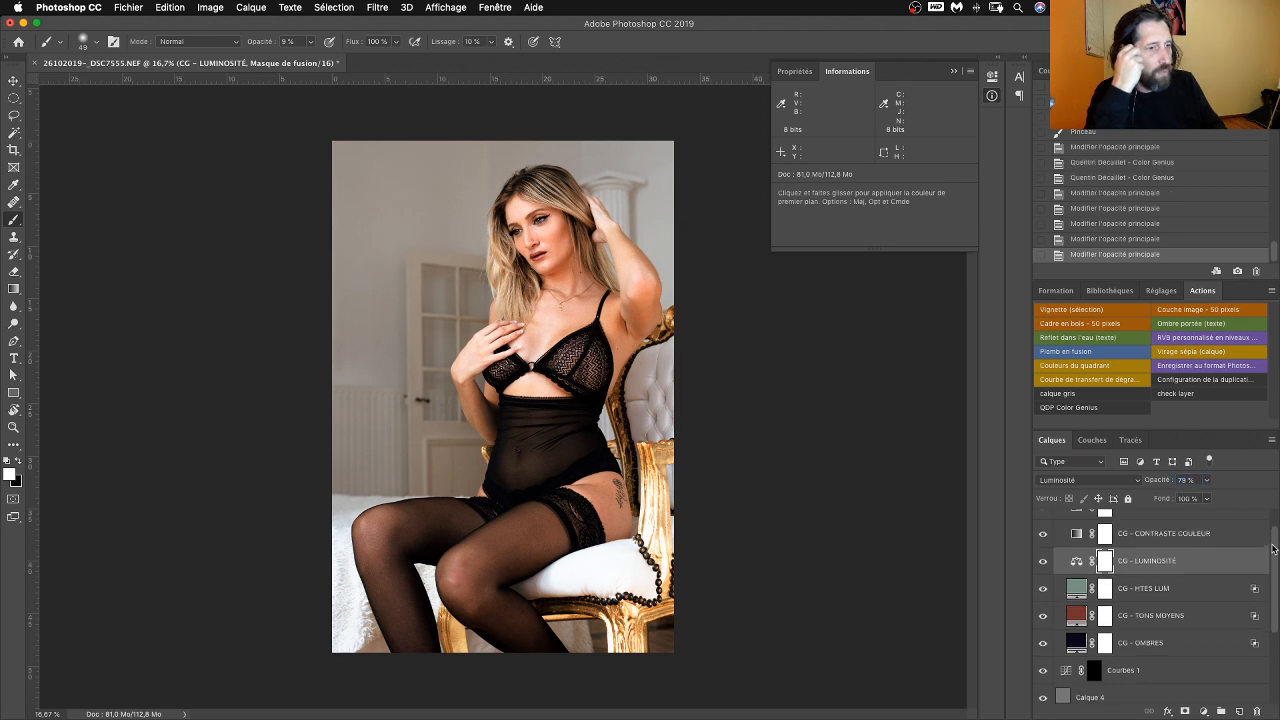
{"action": "left_click", "coordinate": [1068, 522]}
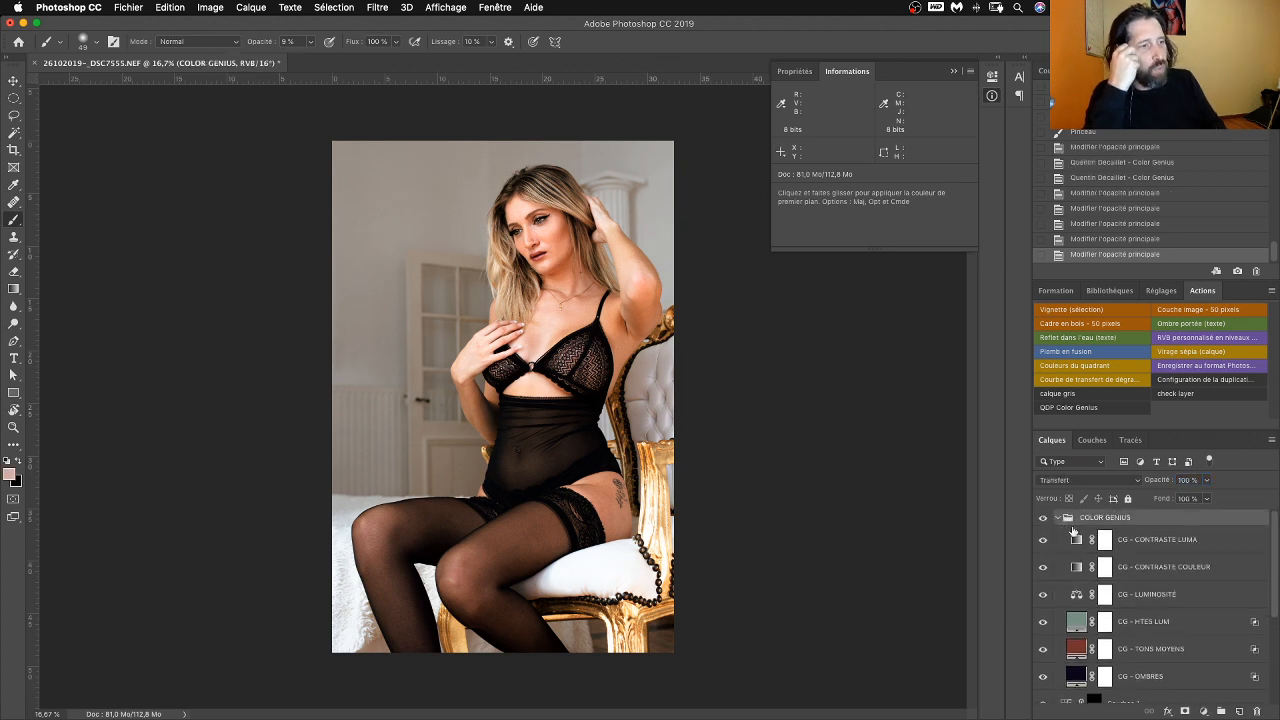
{"action": "left_click", "coordinate": [1058, 518]}
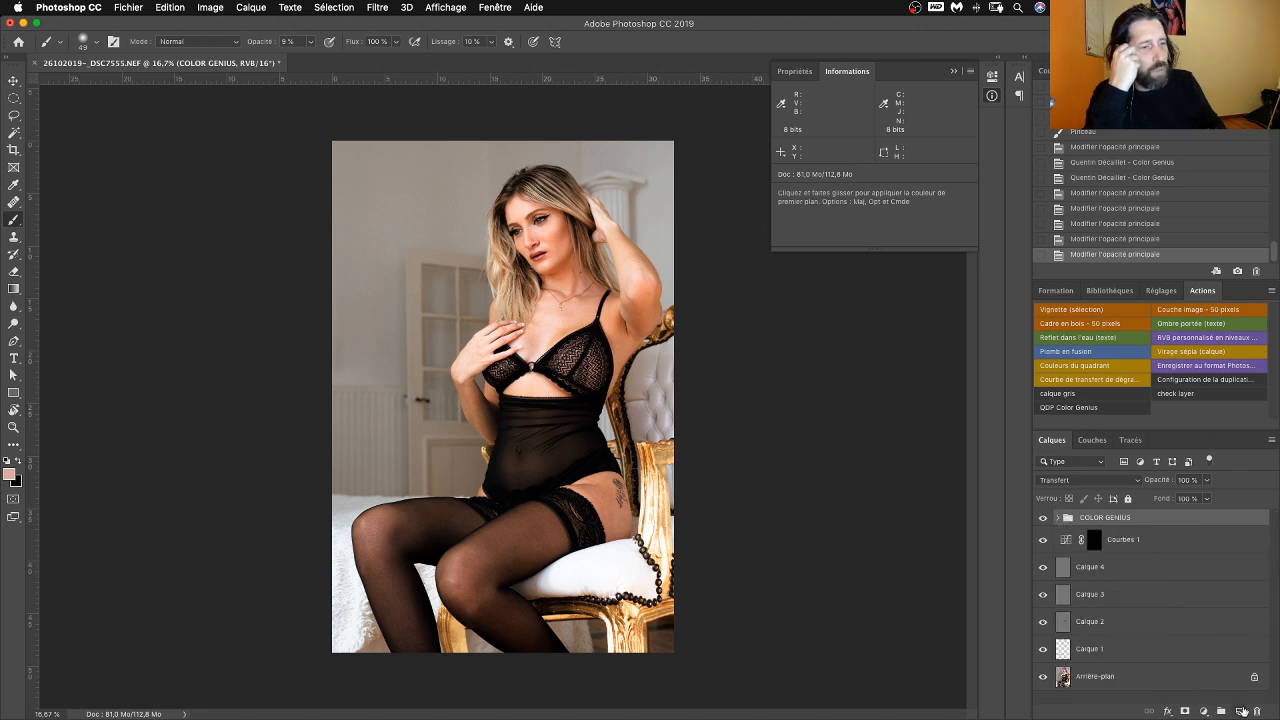
{"action": "left_click", "coordinate": [1185, 712]}
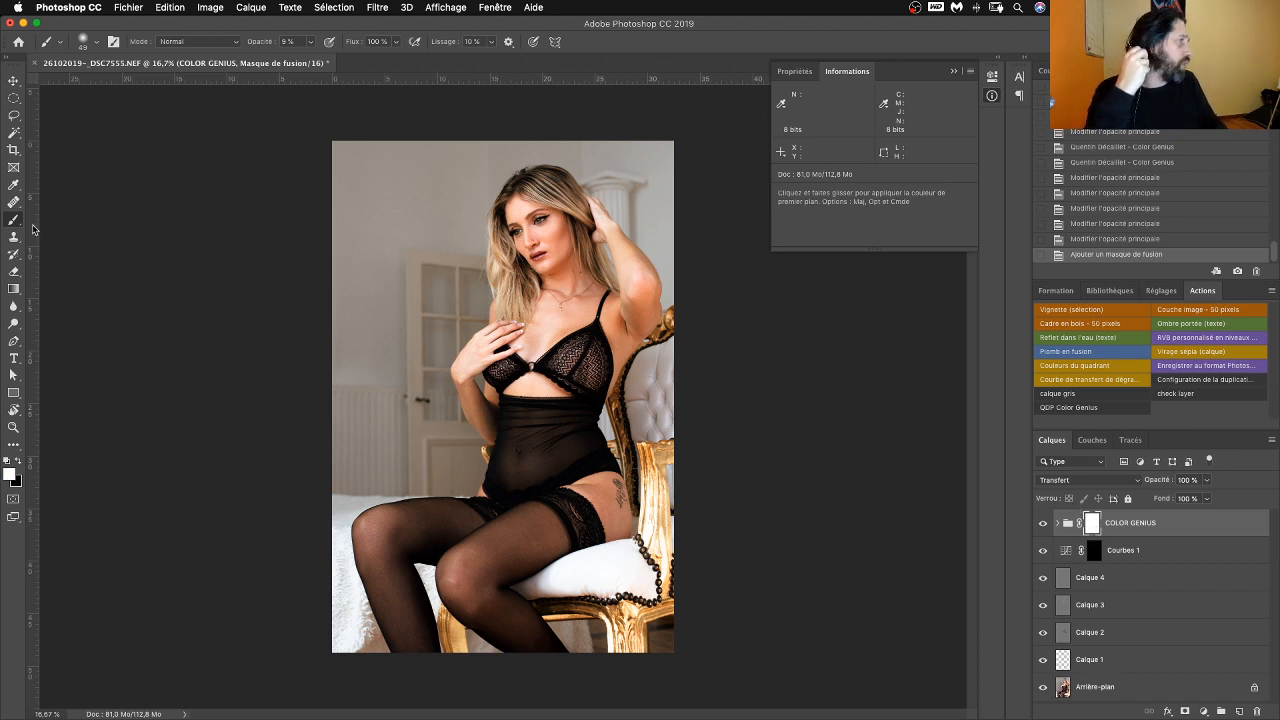
Step: Set the soft round brush to a size of 481 px with 0 % hardness
{"action": "right_click", "coordinate": [537, 248]}
{"action": "left_click", "coordinate": [537, 248]}
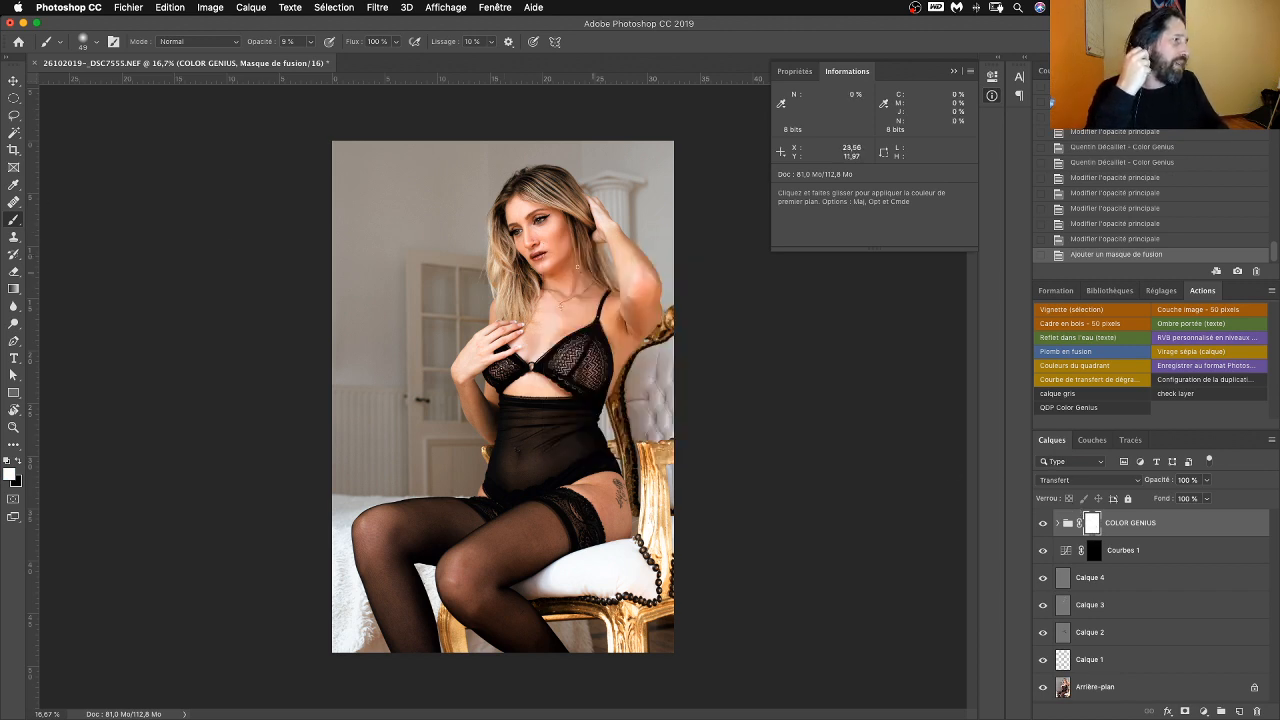
{"action": "right_click", "coordinate": [580, 270]}
{"action": "left_click", "coordinate": [580, 271]}
{"action": "right_click", "coordinate": [577, 270]}
{"action": "right_click", "coordinate": [548, 248]}
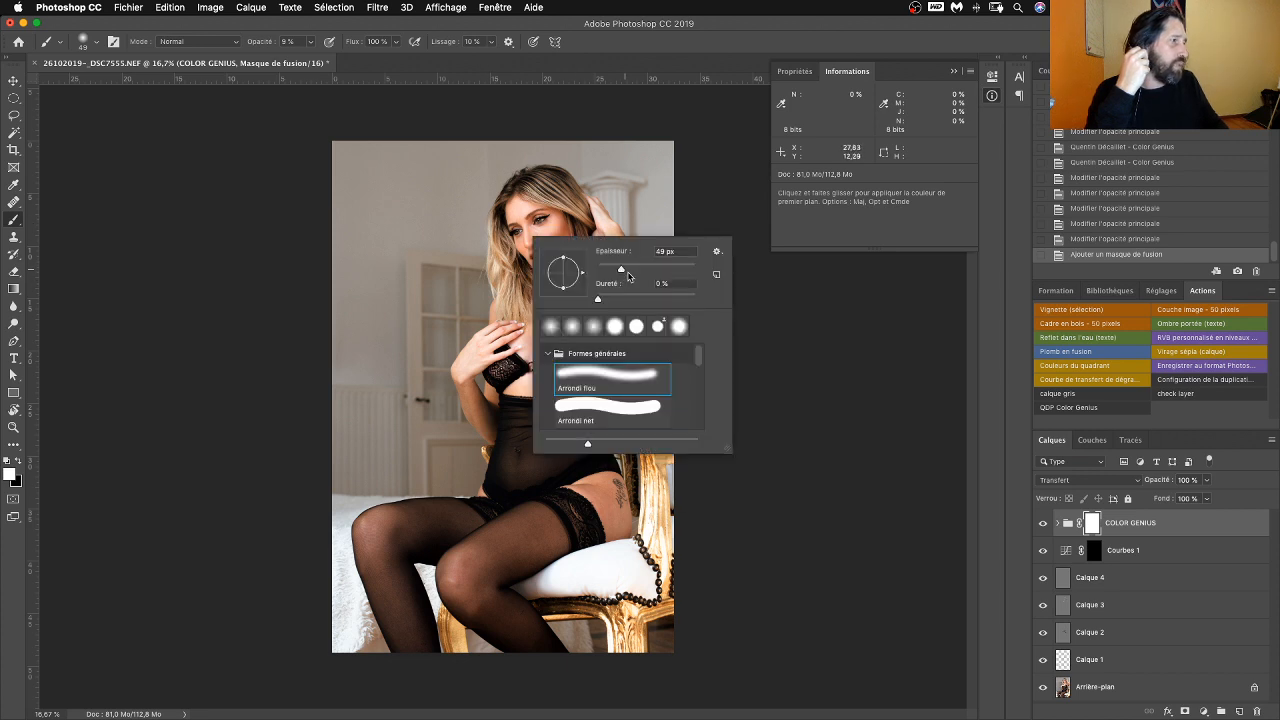
{"action": "left_click_drag", "start_coordinate": [628, 276], "coordinate": [685, 272]}
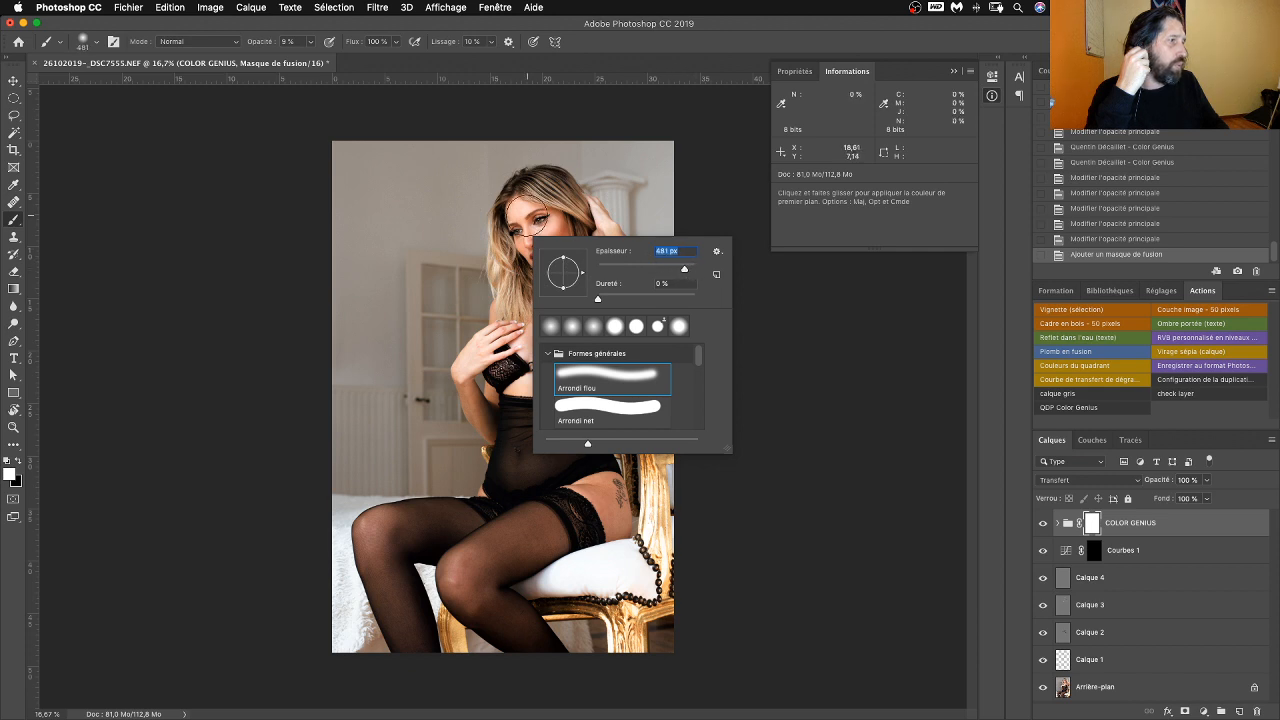
{"action": "key", "text": "Return"}
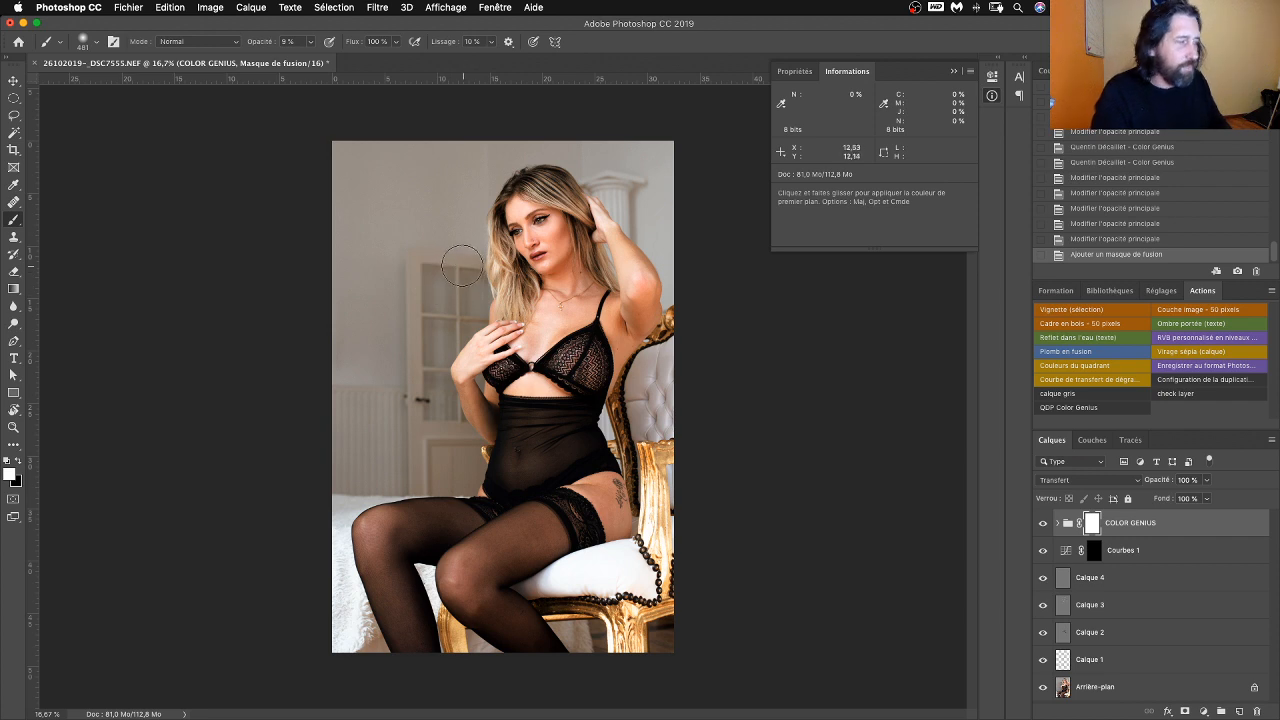
Step: Paint black at 9 % opacity over the face on the COLOR GENIUS group mask to soften the color grade there
{"action": "key", "text": "x"}
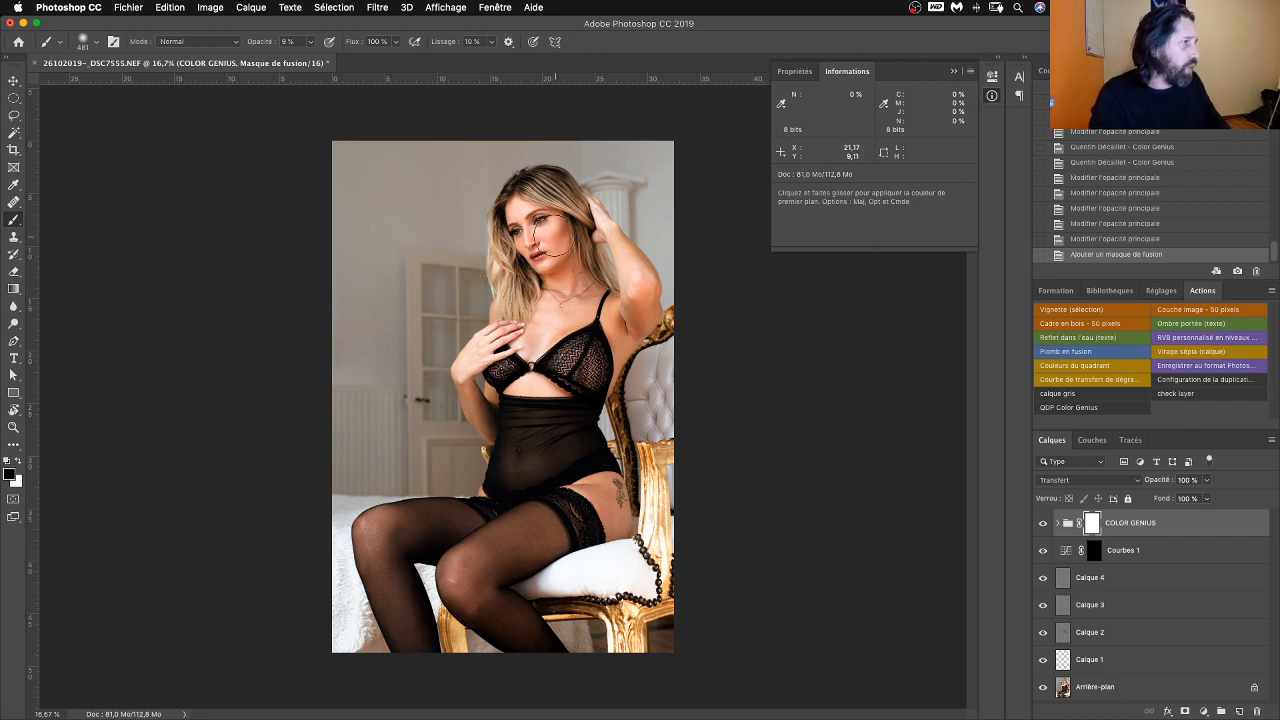
{"action": "mouse_move", "coordinate": [555, 236]}
{"action": "left_mouse_down"}
{"action": "mouse_move", "coordinate": [547, 245]}
{"action": "mouse_move", "coordinate": [519, 222]}
{"action": "mouse_move", "coordinate": [546, 235]}
{"action": "left_mouse_up"}
{"action": "mouse_move", "coordinate": [540, 238]}
{"action": "left_mouse_down"}
{"action": "mouse_move", "coordinate": [506, 238]}
{"action": "mouse_move", "coordinate": [507, 256]}
{"action": "mouse_move", "coordinate": [599, 297]}
{"action": "mouse_move", "coordinate": [556, 236]}
{"action": "mouse_move", "coordinate": [538, 262]}
{"action": "mouse_move", "coordinate": [544, 235]}
{"action": "mouse_move", "coordinate": [551, 275]}
{"action": "mouse_move", "coordinate": [554, 232]}
{"action": "mouse_move", "coordinate": [540, 262]}
{"action": "left_mouse_up"}
{"action": "left_click_drag", "start_coordinate": [545, 243], "coordinate": [546, 258]}
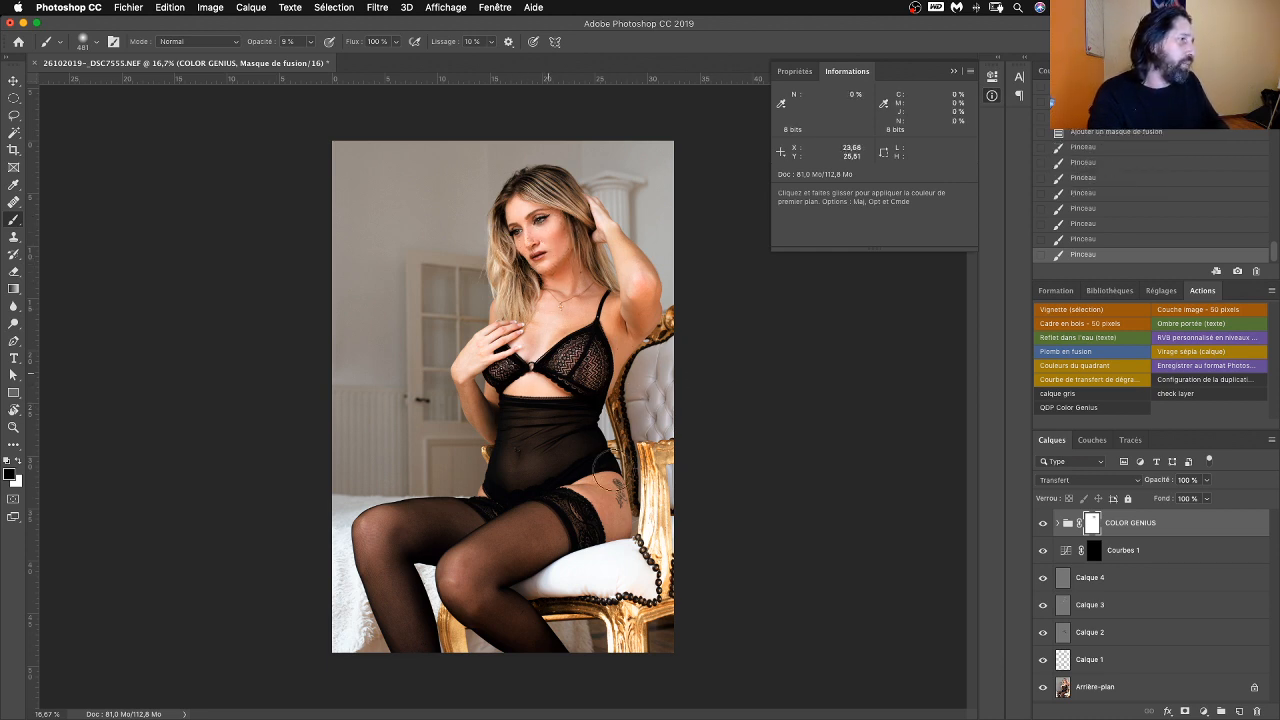
{"action": "mouse_move", "coordinate": [520, 216]}
{"action": "left_mouse_down"}
{"action": "mouse_move", "coordinate": [518, 278]}
{"action": "mouse_move", "coordinate": [515, 263]}
{"action": "left_mouse_up"}
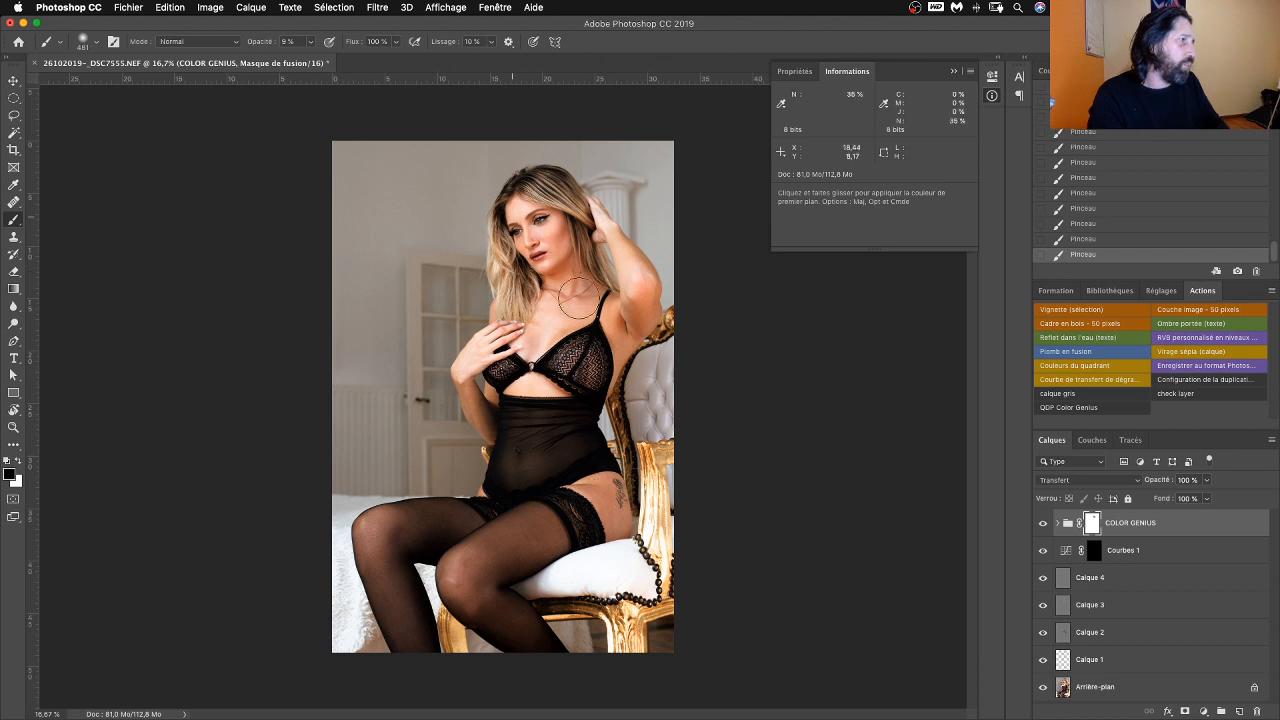
Step: Compare the portrait with and without the COLOR GENIUS group
{"action": "left_click", "coordinate": [1043, 523]}
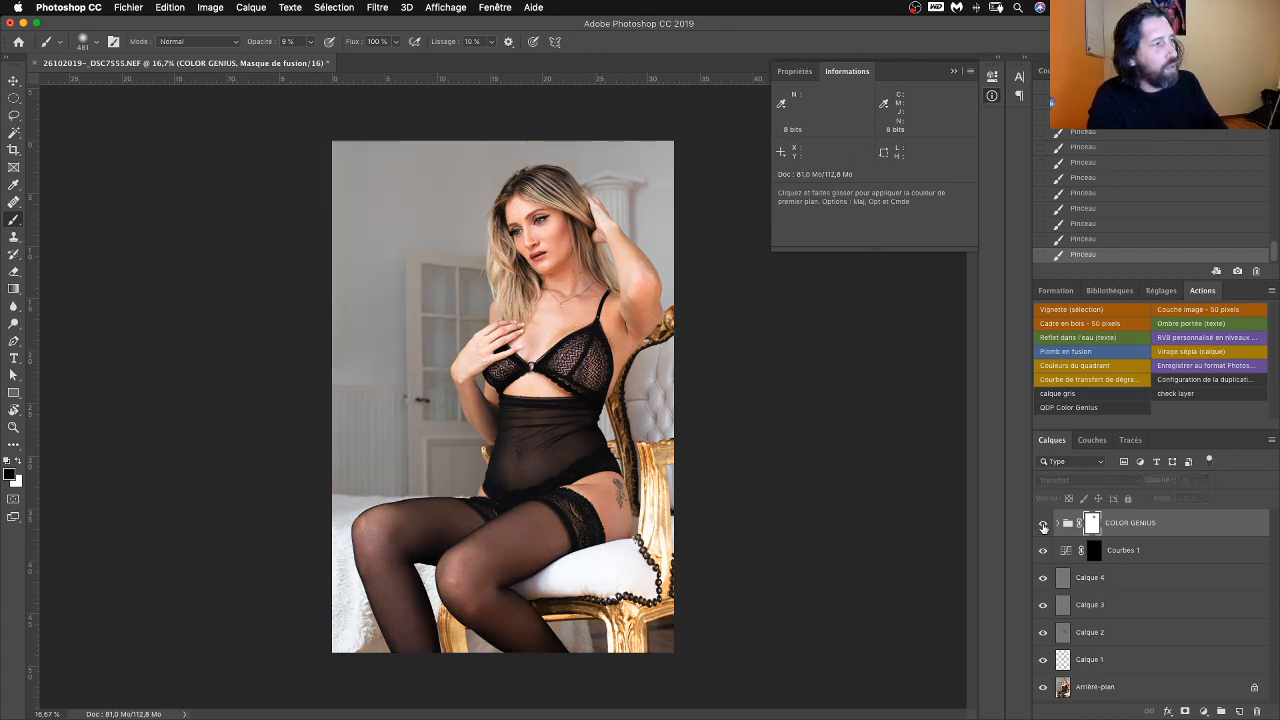
{"action": "left_click", "coordinate": [1043, 525]}
{"action": "left_click", "coordinate": [1043, 525]}
{"action": "left_click", "coordinate": [1043, 525]}
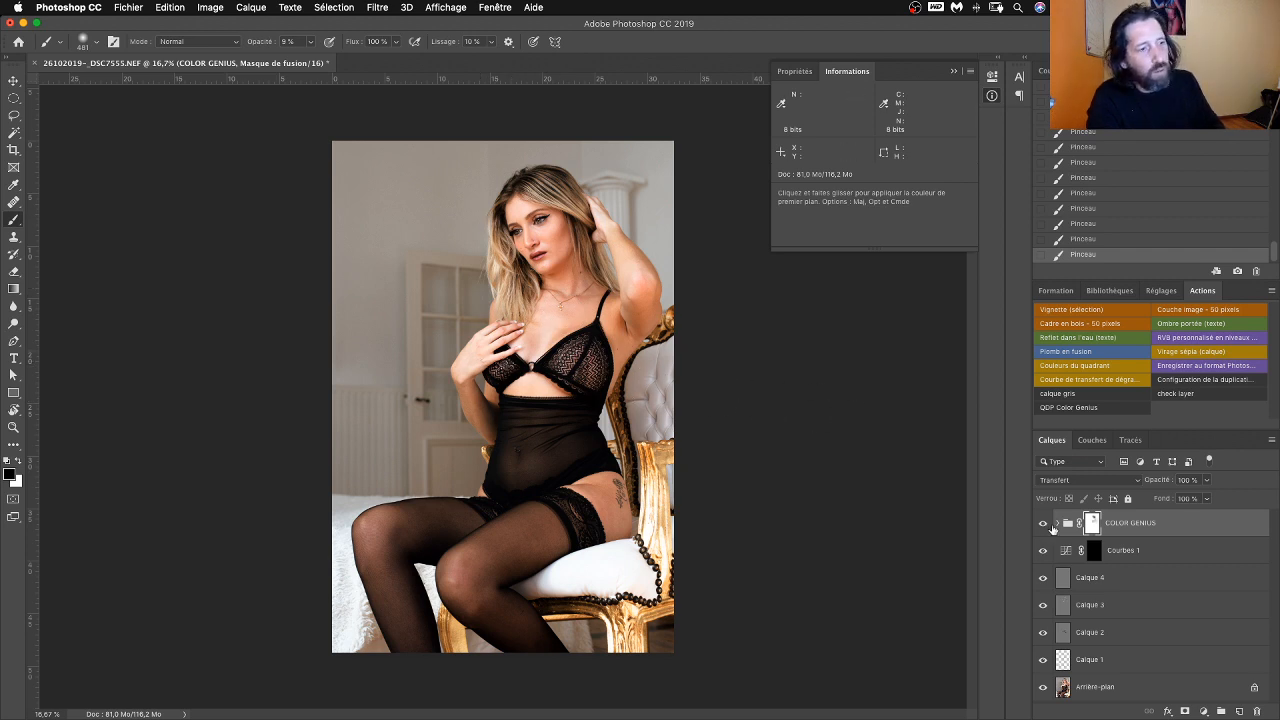
{"action": "left_click", "coordinate": [1044, 523]}
{"action": "left_click", "coordinate": [1044, 523]}
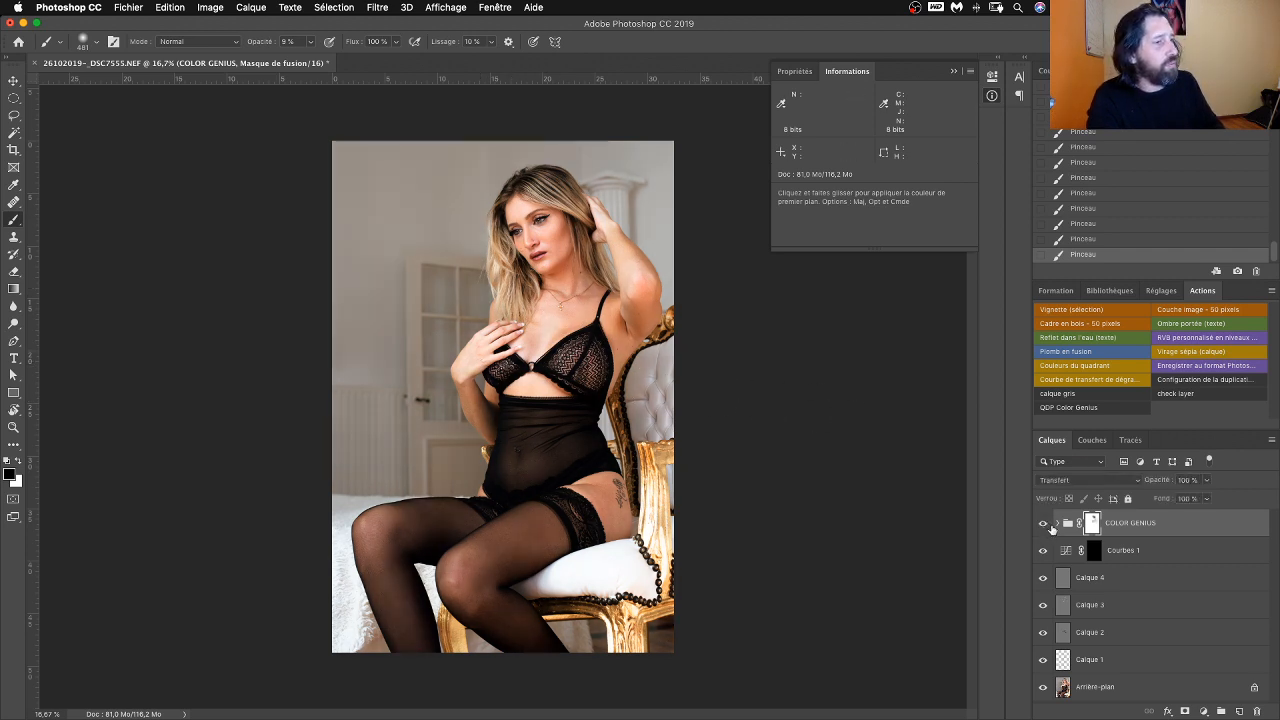
Step: Try several opacities for the COLOR GENIUS group and settle on 90 %
{"action": "left_click_drag", "start_coordinate": [1160, 481], "coordinate": [1235, 470]}
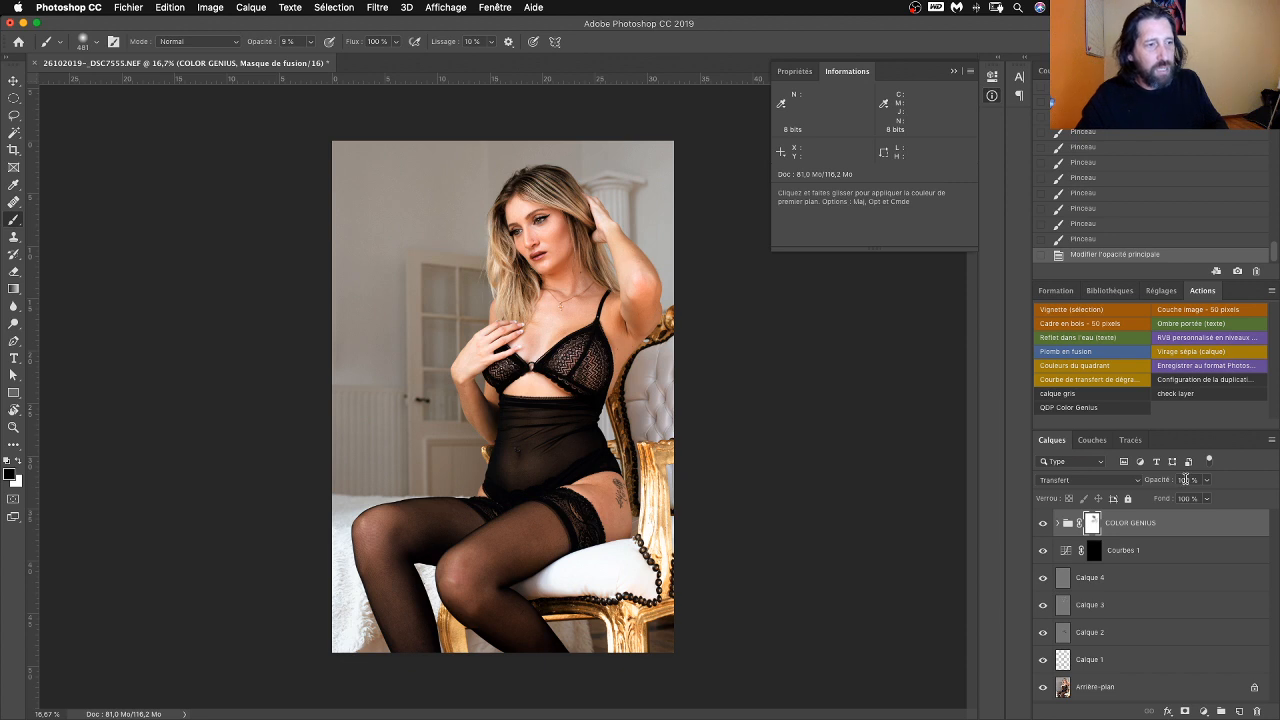
{"action": "left_click", "coordinate": [1186, 480]}
{"action": "key", "text": "Down"}
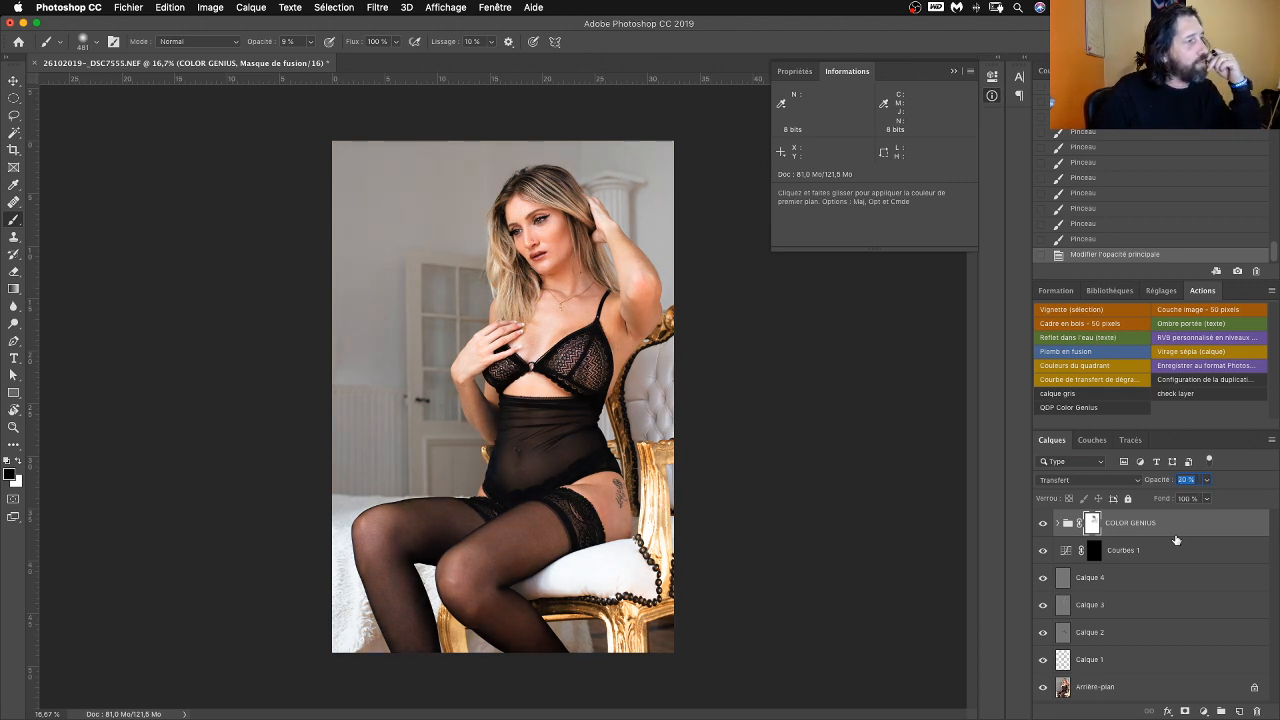
{"action": "key", "text": "shift+Up"}
{"action": "key", "text": "shift+Up"}
{"action": "key", "text": "shift+Up"}
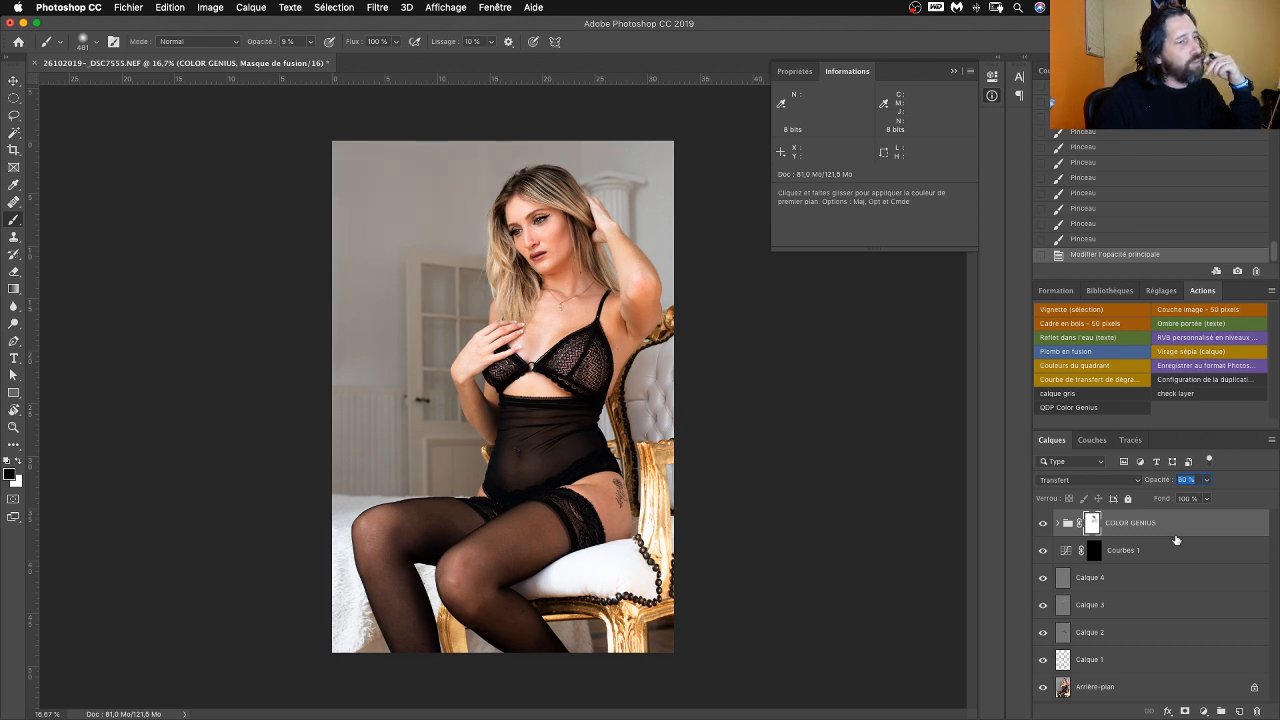
{"action": "key", "text": "Up"}
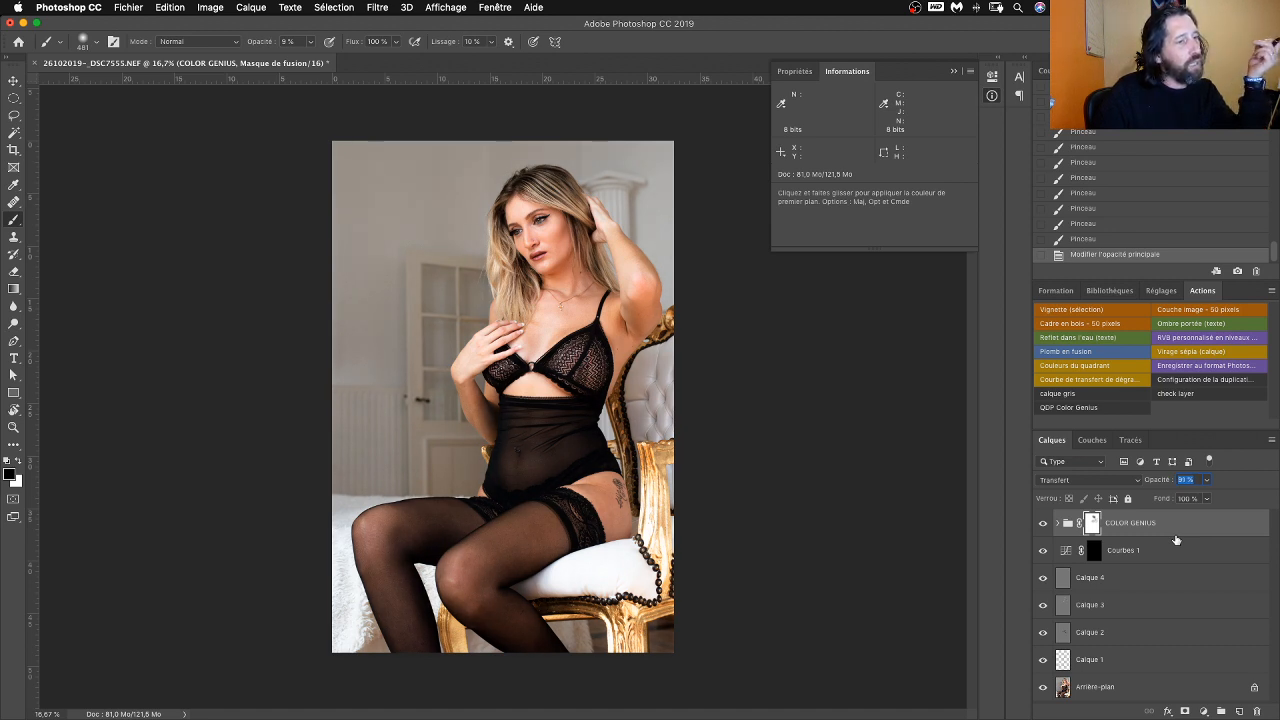
{"action": "key", "text": "shift+Up"}
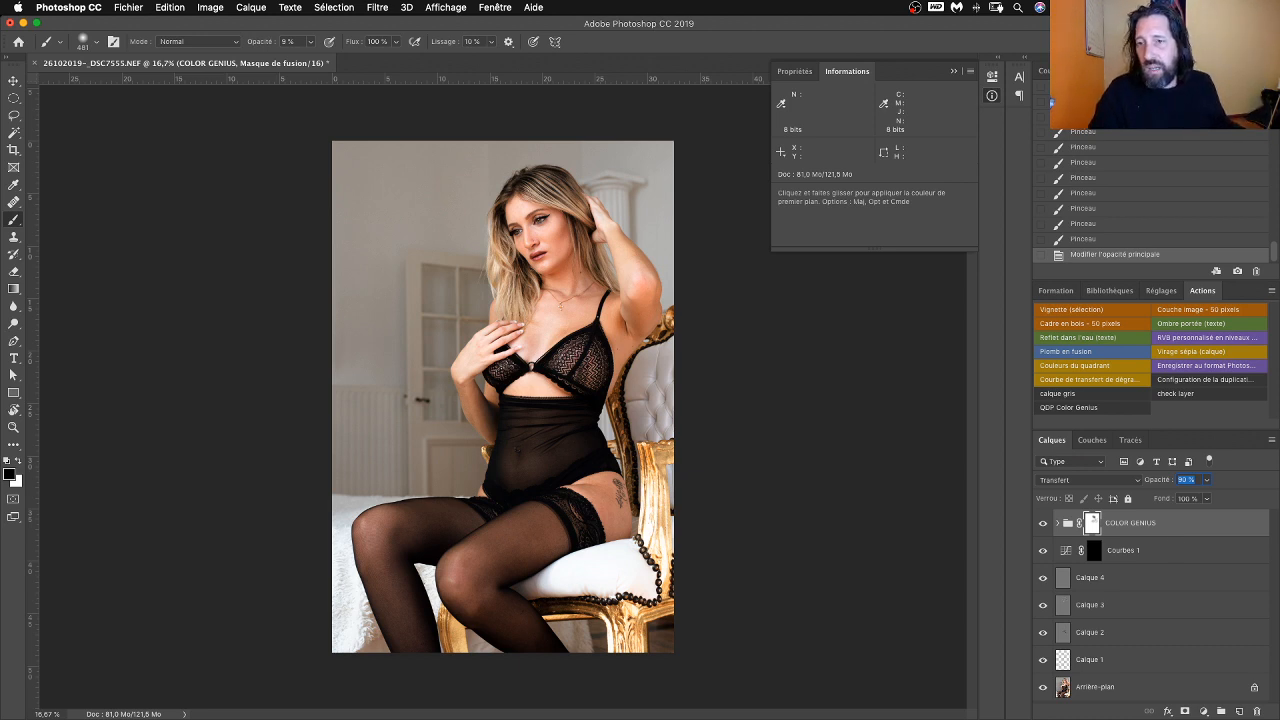
{"action": "key", "text": "super+Tab"}
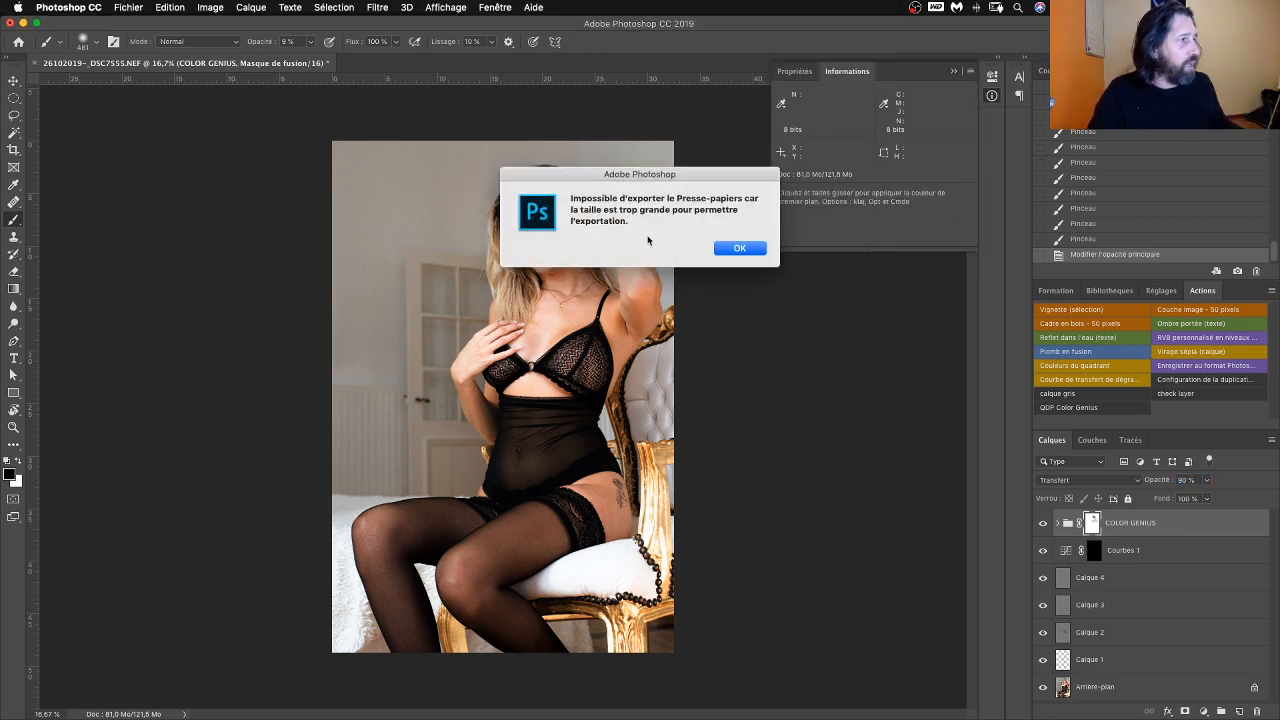
{"action": "left_click", "coordinate": [755, 249]}
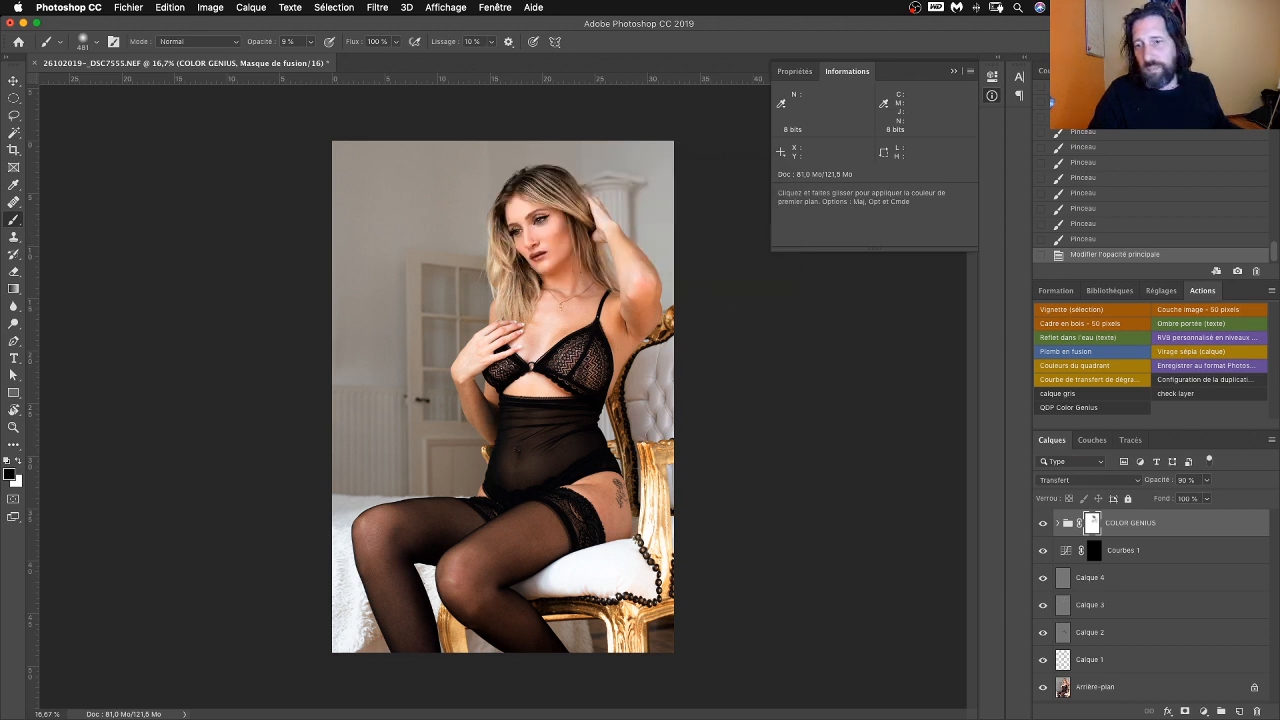
{"action": "key", "text": "super+Tab"}
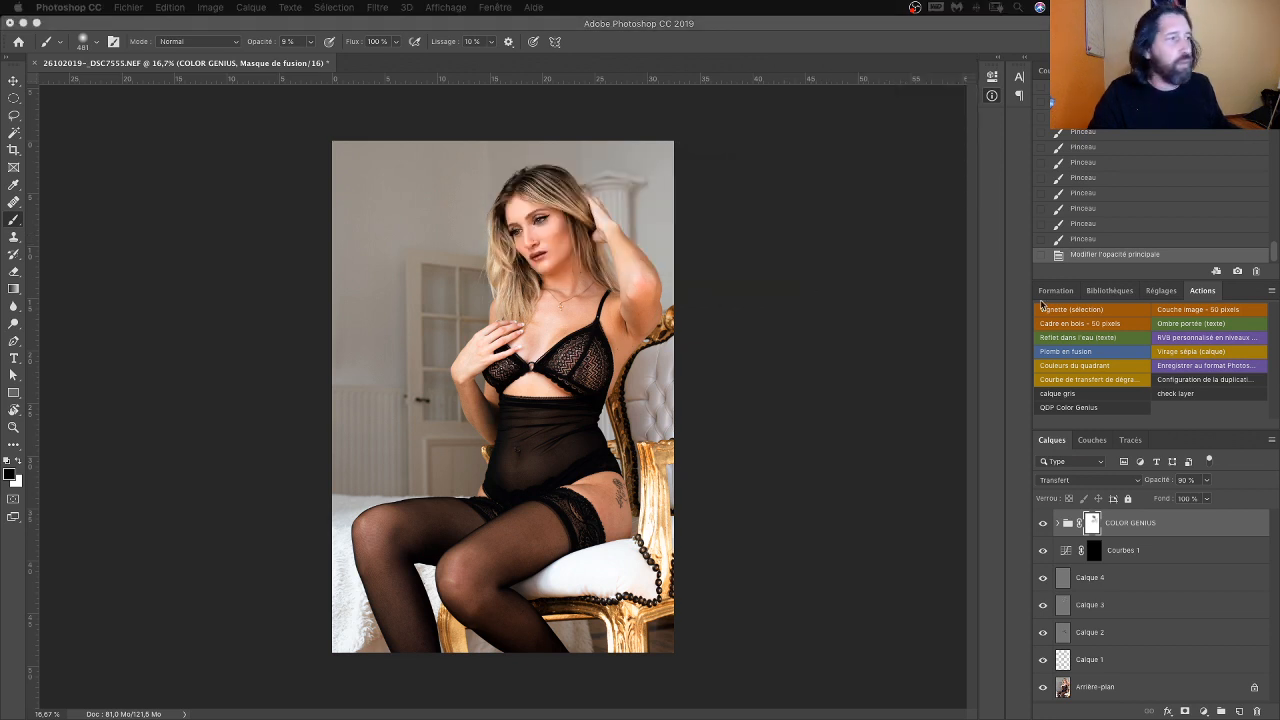
Step: Rename the COLOR GENIUS group as d1
{"action": "left_click", "coordinate": [1122, 521]}
{"action": "double_click", "coordinate": [1124, 522]}
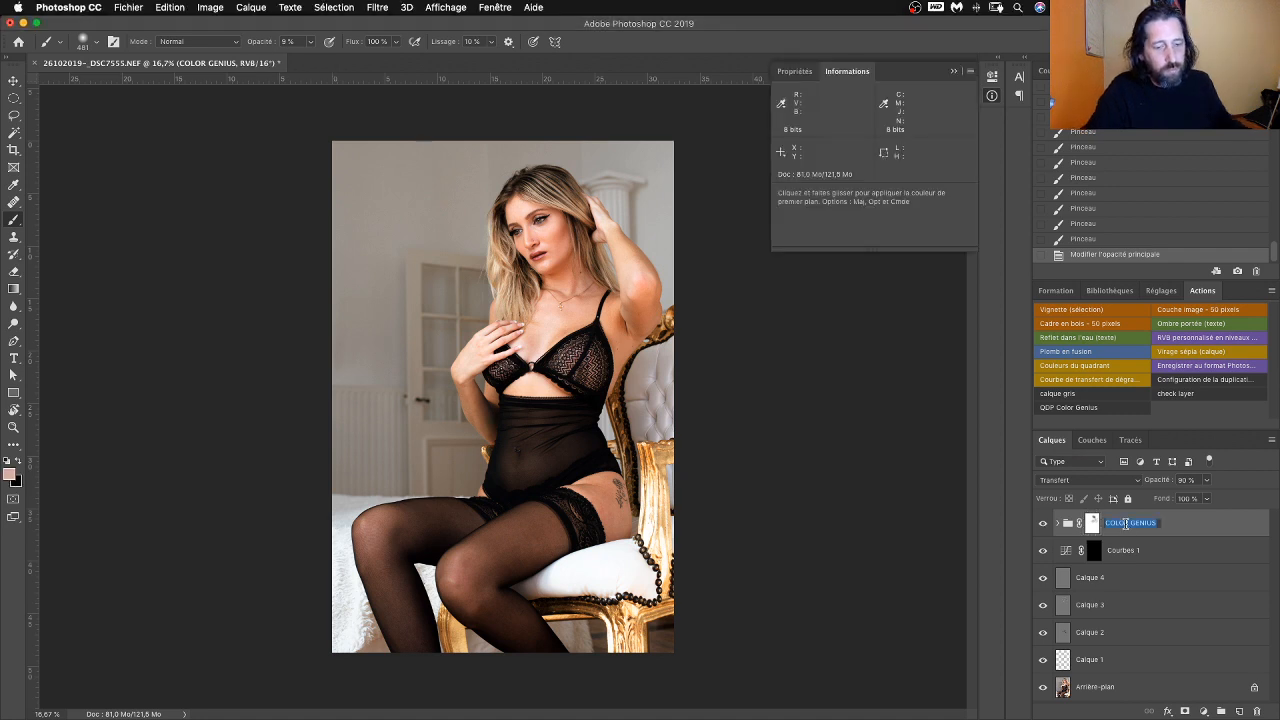
{"action": "type", "text": "d1"}
{"action": "key", "text": "Return"}
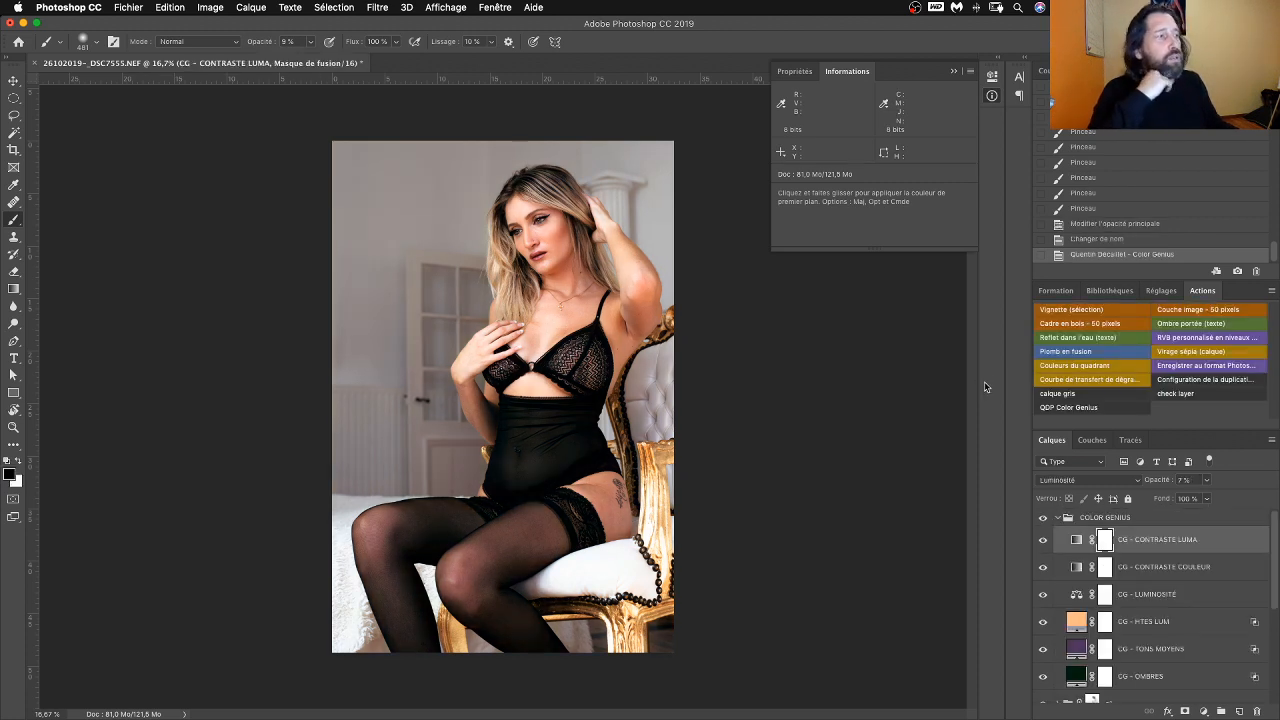
Step: Run the QDP Color Genius action to generate another color grade above the renamed group
{"action": "left_click", "coordinate": [1073, 408]}
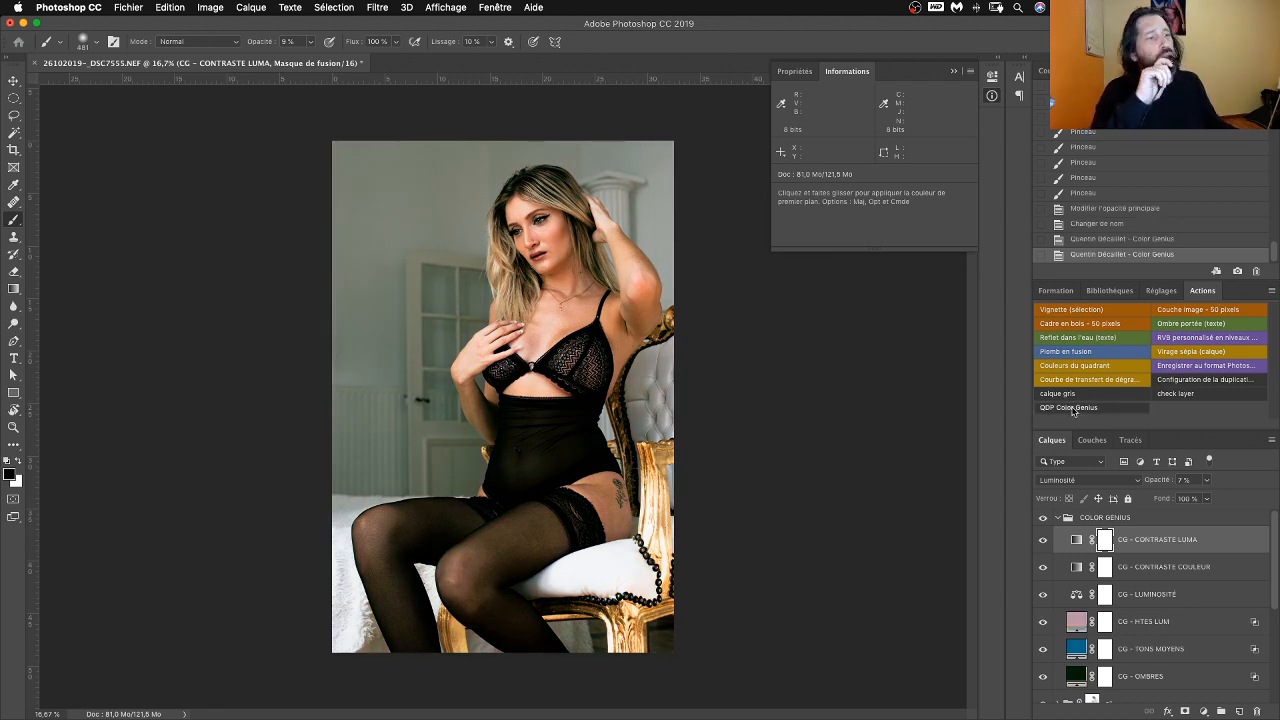
Step: Rerun the QDP Color Genius action until it generates a grade with grey highlights, green midtones and dark red shadows
{"action": "left_click", "coordinate": [1073, 408]}
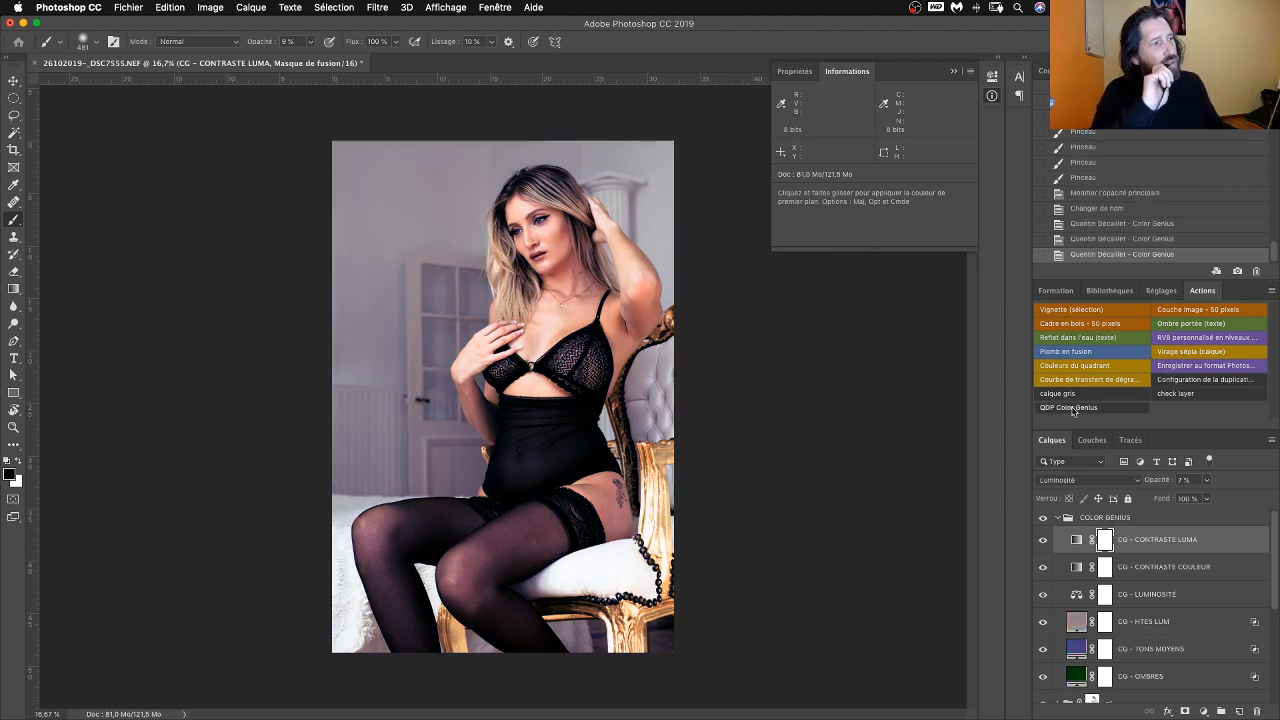
{"action": "left_click", "coordinate": [1073, 408]}
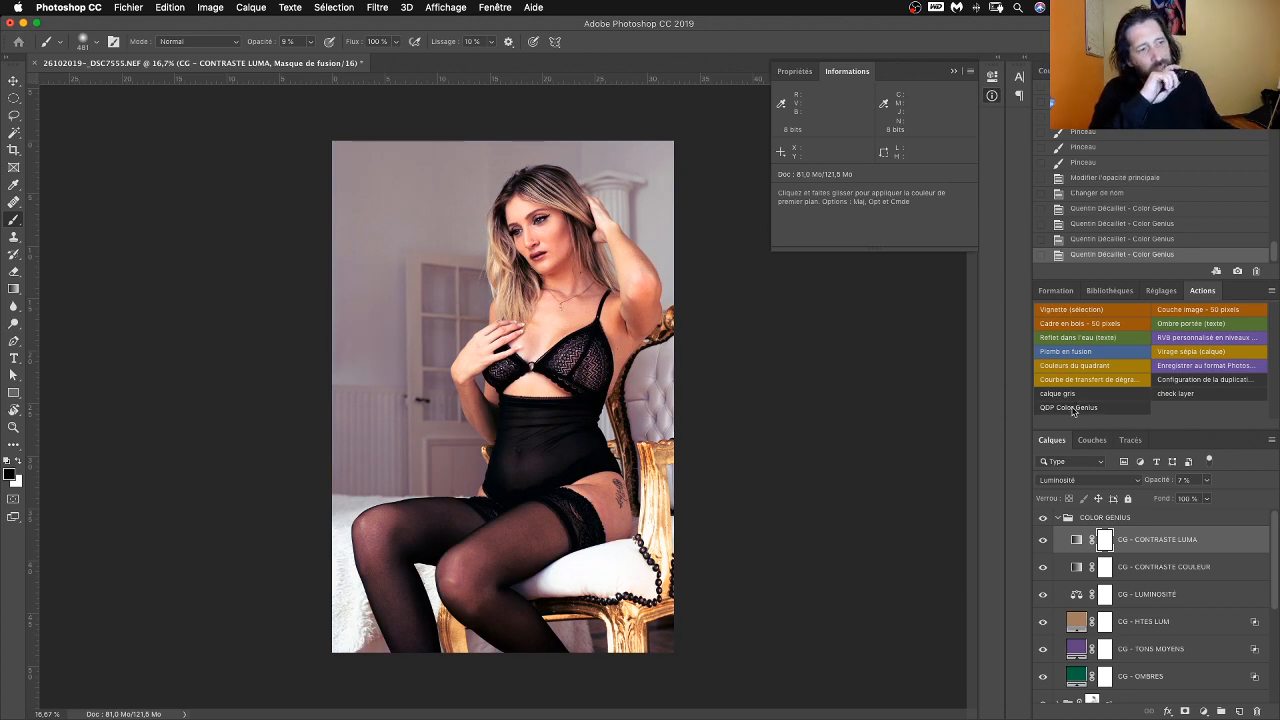
{"action": "left_click", "coordinate": [1073, 408]}
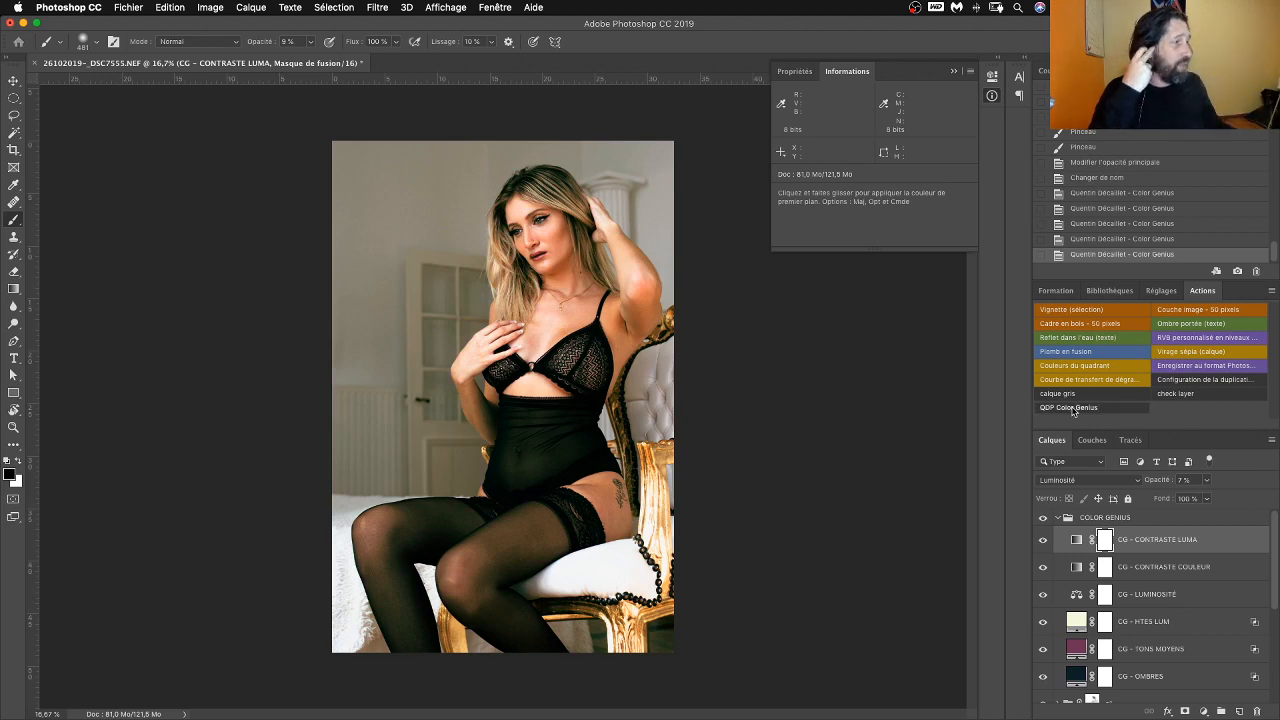
{"action": "left_click", "coordinate": [1073, 408]}
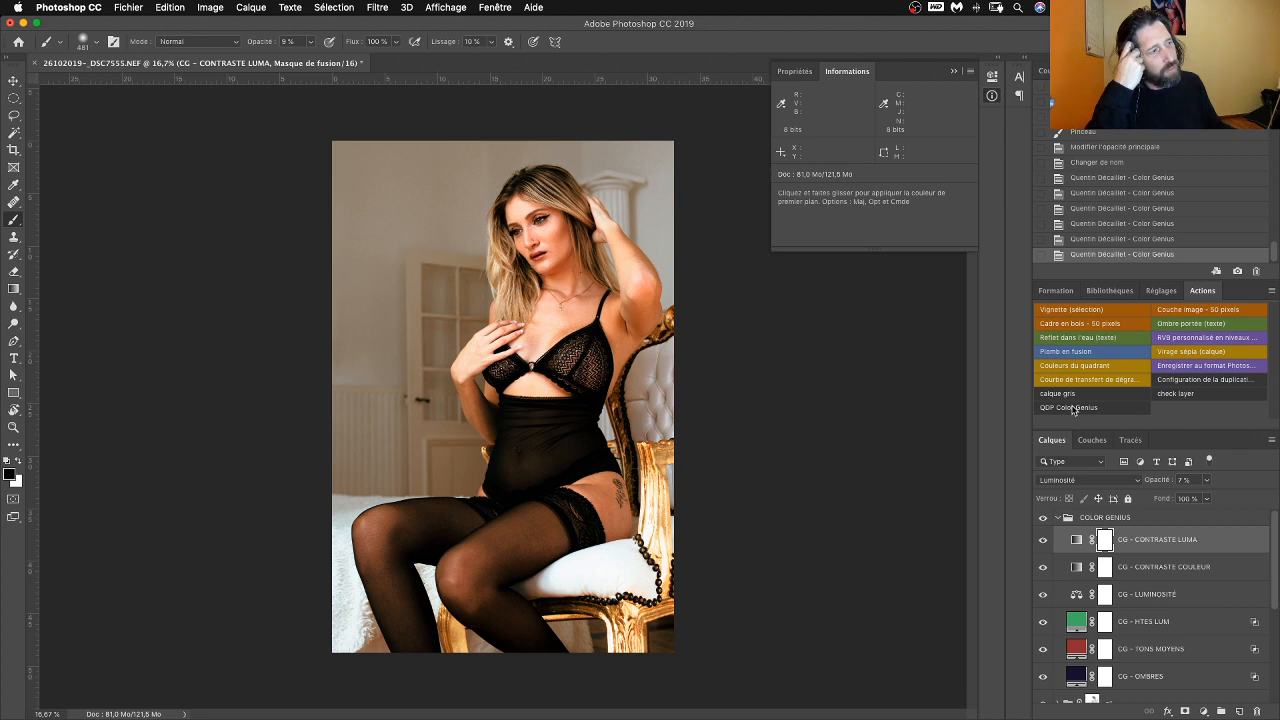
{"action": "left_click", "coordinate": [1072, 409]}
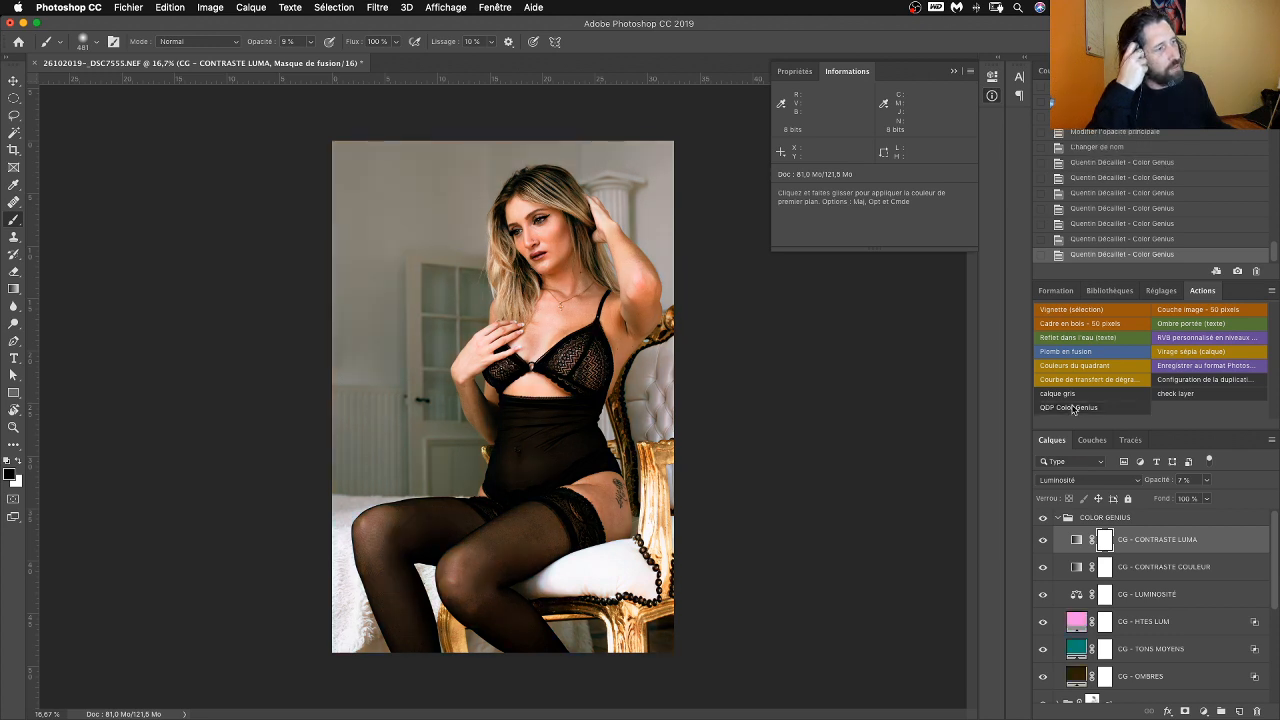
{"action": "left_click", "coordinate": [1072, 409]}
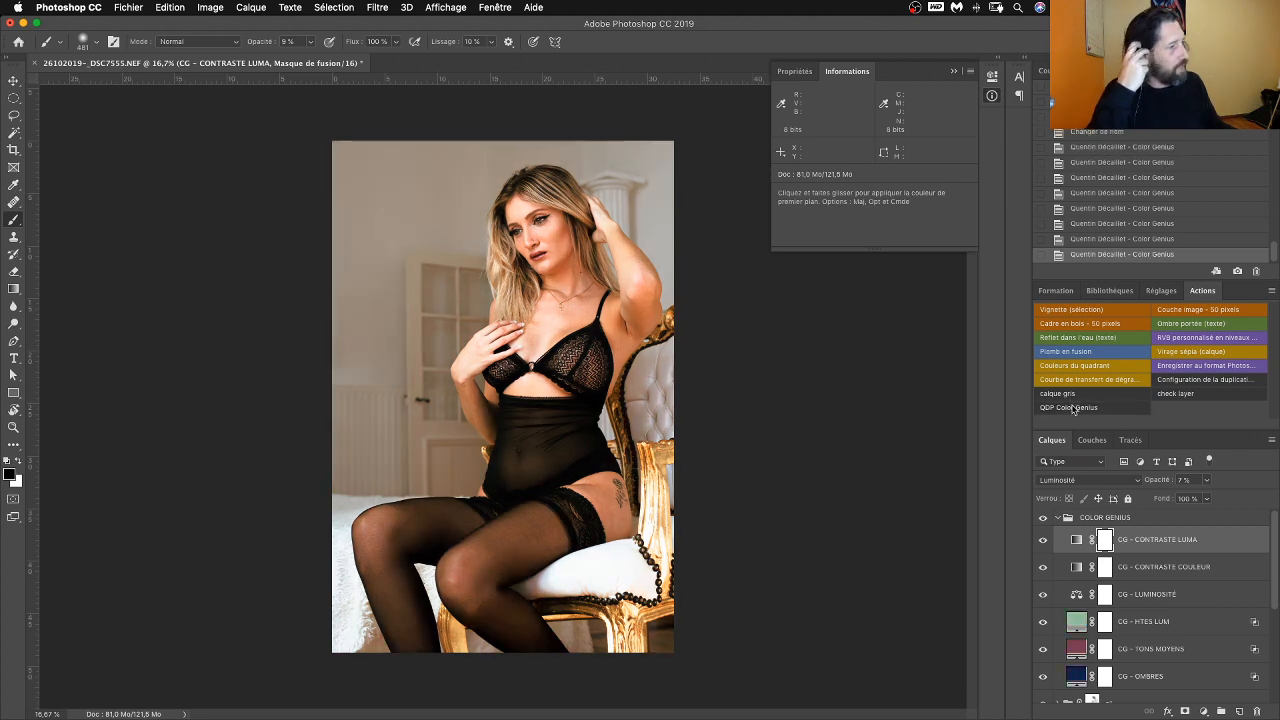
{"action": "left_click", "coordinate": [1072, 409]}
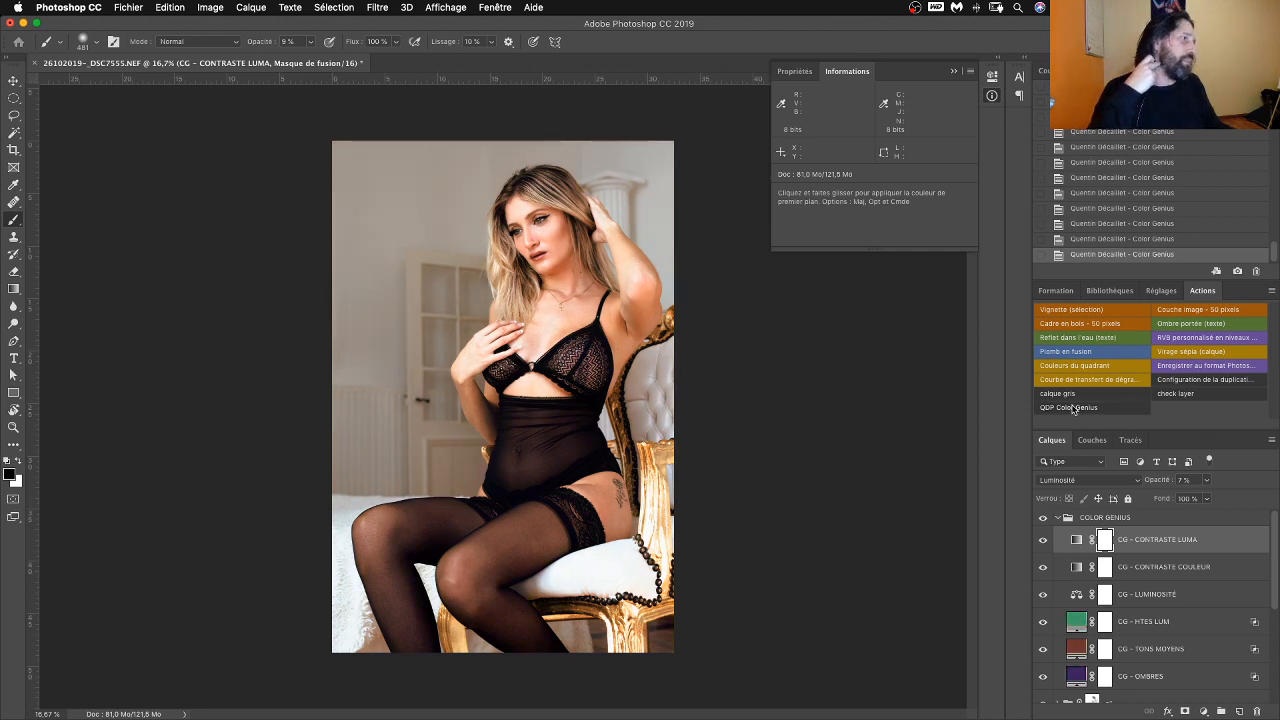
{"action": "left_click", "coordinate": [1072, 409]}
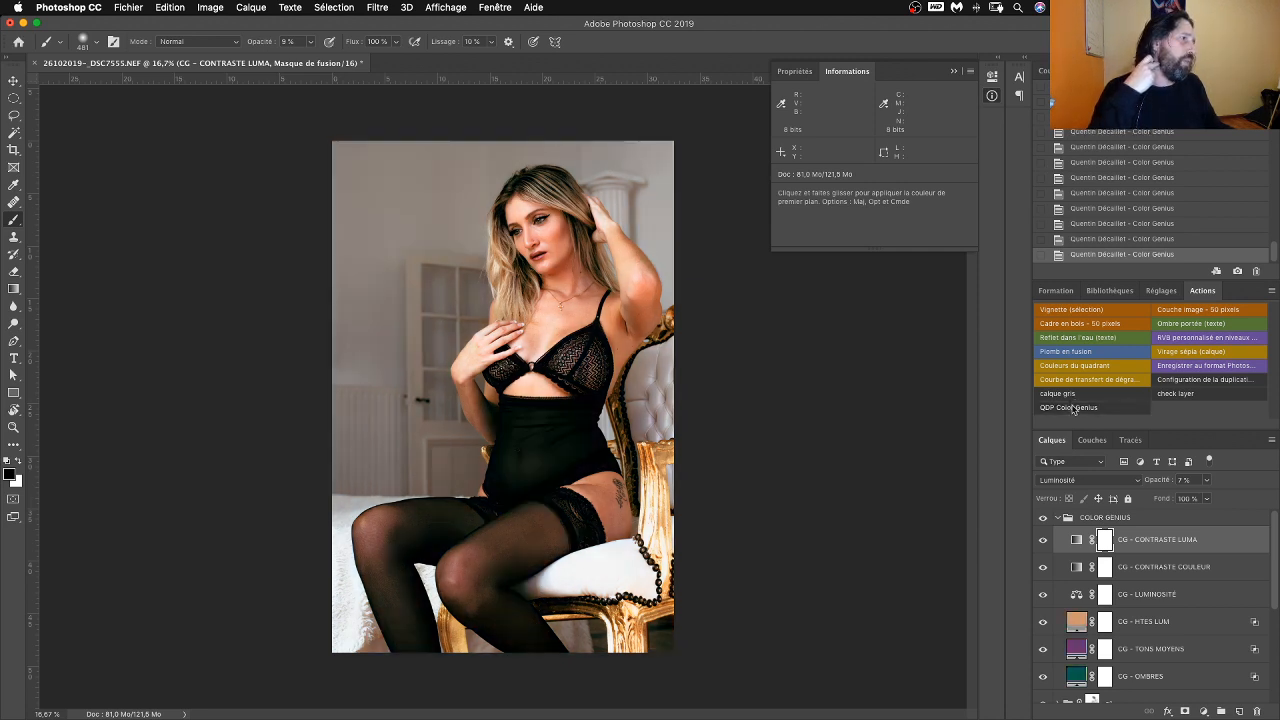
{"action": "left_click", "coordinate": [1072, 409]}
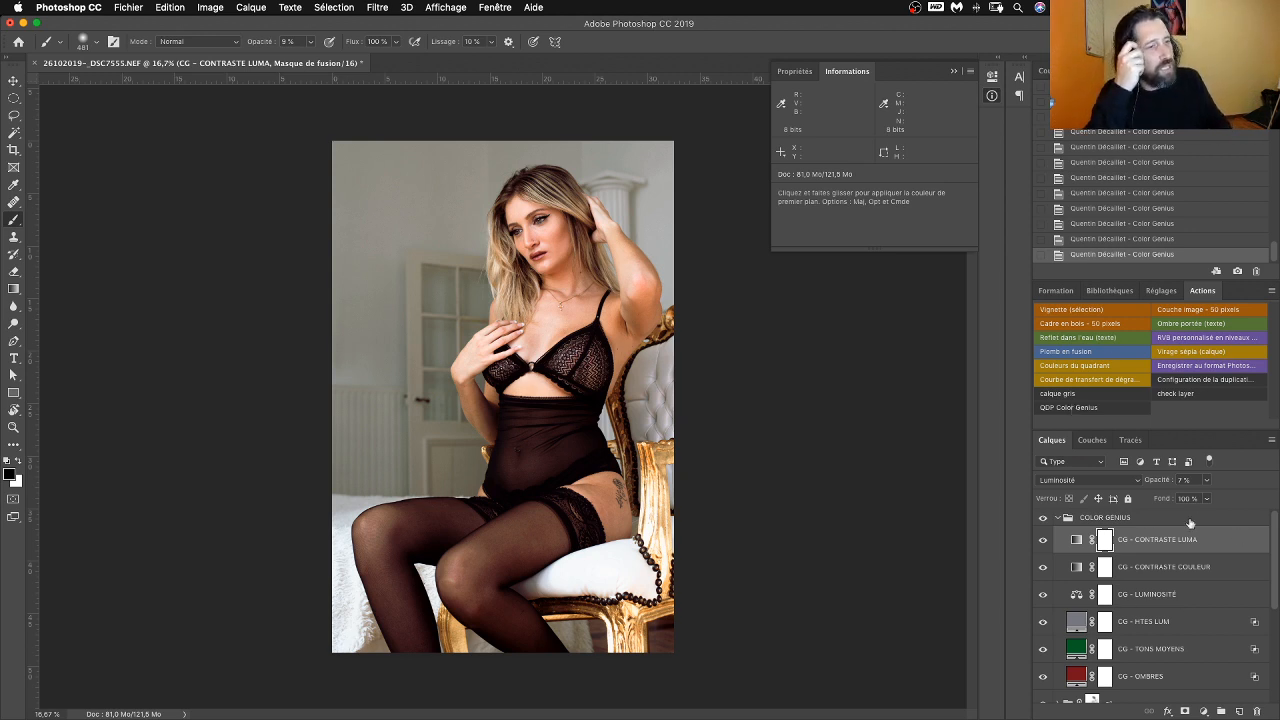
Step: Adjust the opacities of CG - CONTRASTE LUMA and CG - CONTRASTE COULEUR, and set CG - LUMINOSITÉ to 75 %
{"action": "mouse_move", "coordinate": [1154, 484]}
{"action": "left_mouse_down"}
{"action": "mouse_move", "coordinate": [1186, 484]}
{"action": "mouse_move", "coordinate": [1150, 488]}
{"action": "mouse_move", "coordinate": [1172, 483]}
{"action": "left_mouse_up"}
{"action": "left_click", "coordinate": [1152, 566]}
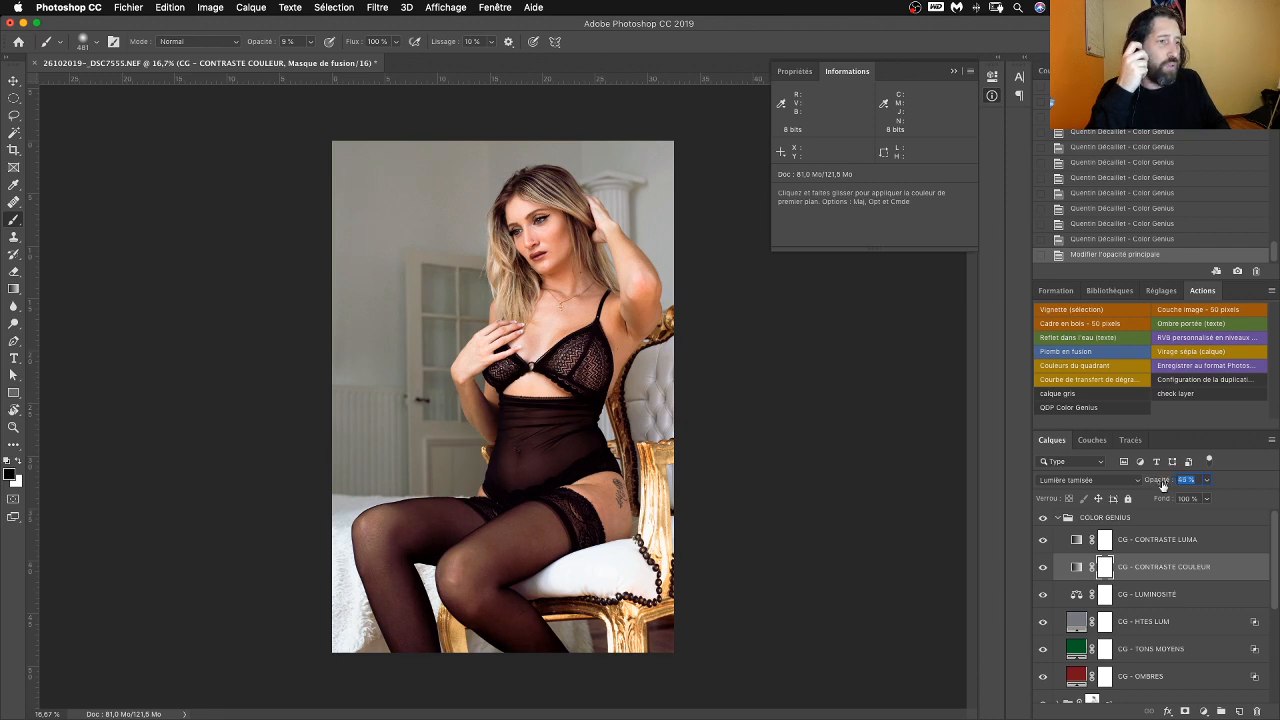
{"action": "mouse_move", "coordinate": [1162, 485]}
{"action": "left_mouse_down"}
{"action": "mouse_move", "coordinate": [1193, 483]}
{"action": "mouse_move", "coordinate": [1140, 485]}
{"action": "mouse_move", "coordinate": [1183, 481]}
{"action": "left_mouse_up"}
{"action": "left_click", "coordinate": [1152, 594]}
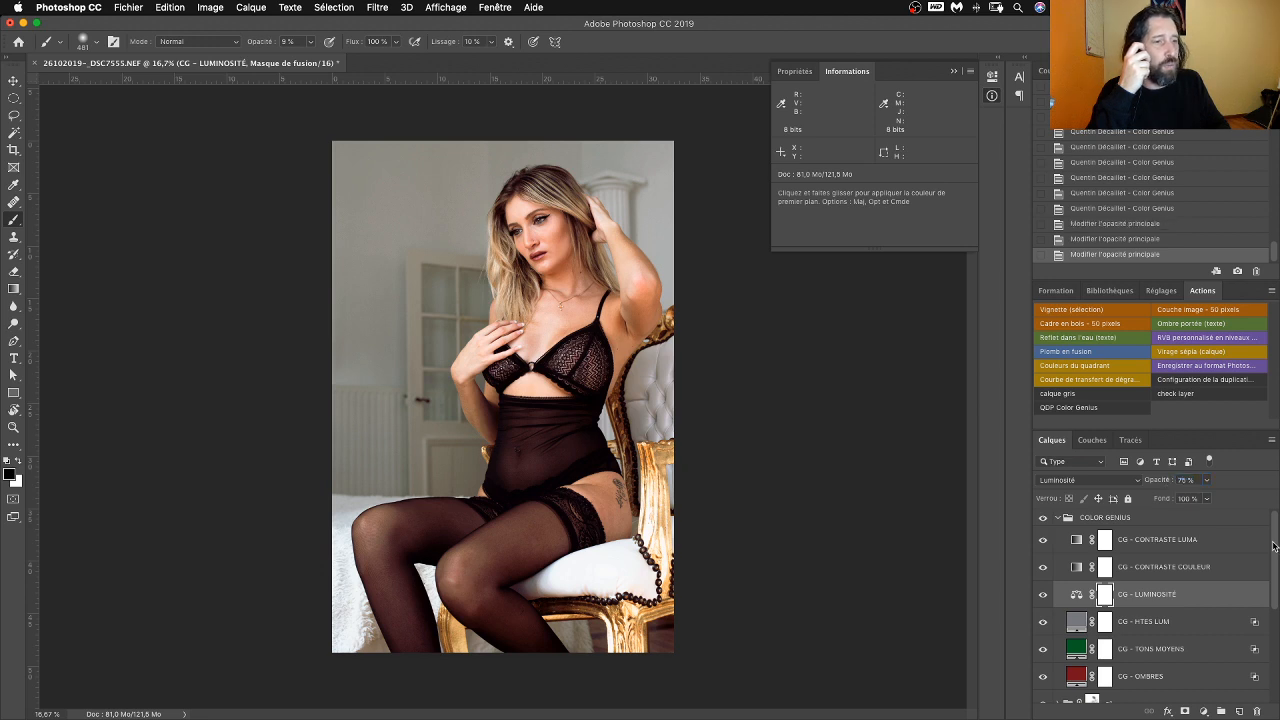
Step: Adjust the opacity of the CG - HTES LUM layer and set CG - TONS MOYENS to 83 %
{"action": "scroll", "coordinate": [1276, 545], "scroll_direction": "down", "scroll_amount": 3}
{"action": "left_click", "coordinate": [1185, 555]}
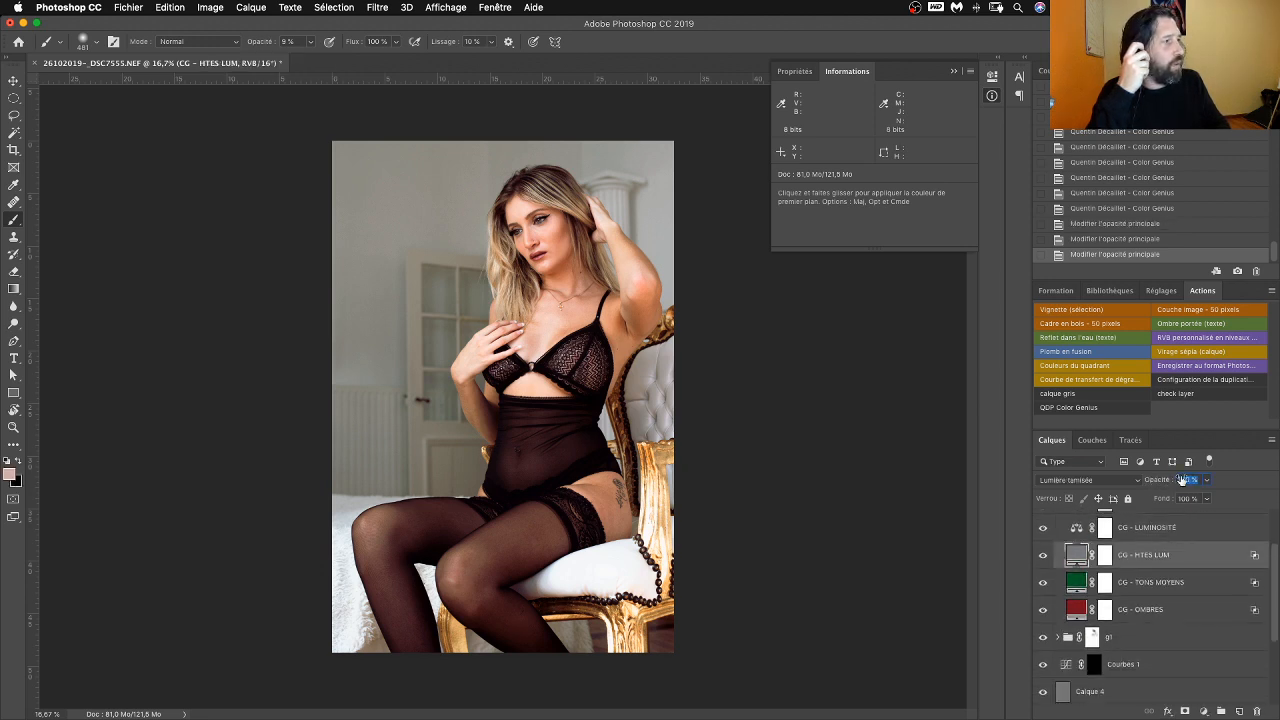
{"action": "left_click", "coordinate": [1183, 480]}
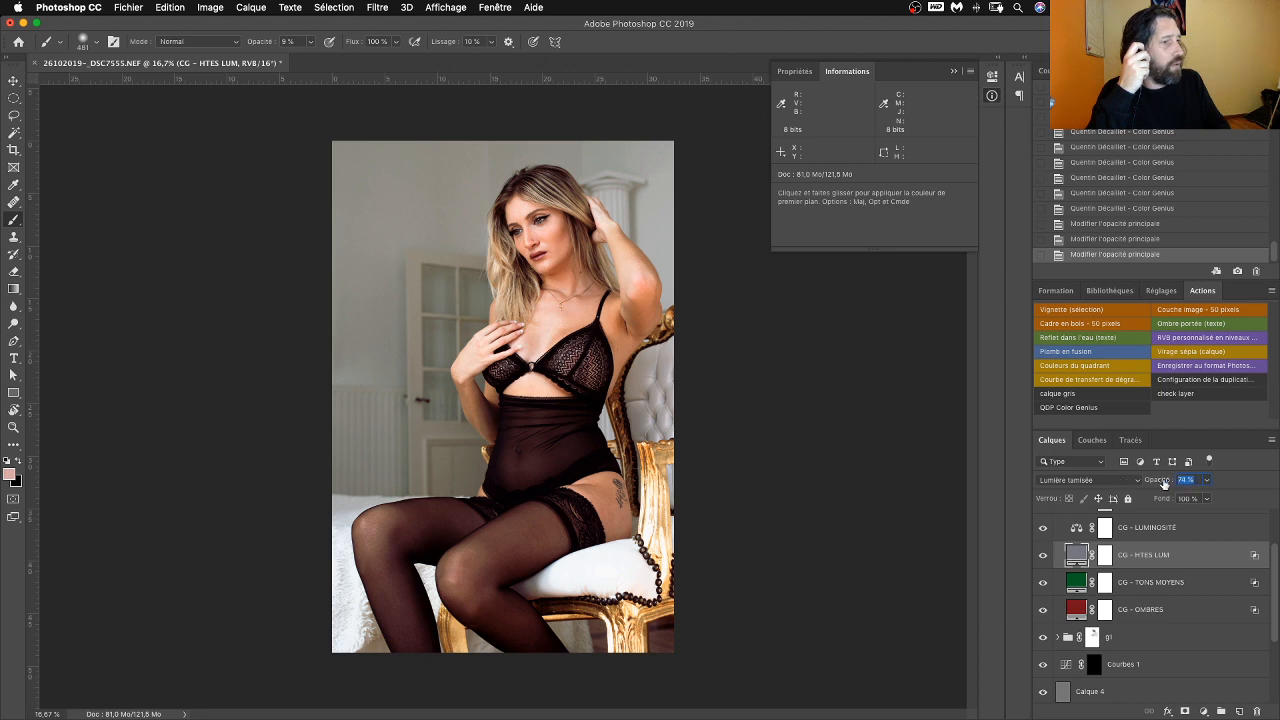
{"action": "left_click_drag", "start_coordinate": [1163, 485], "coordinate": [1183, 483]}
{"action": "left_click", "coordinate": [1175, 582]}
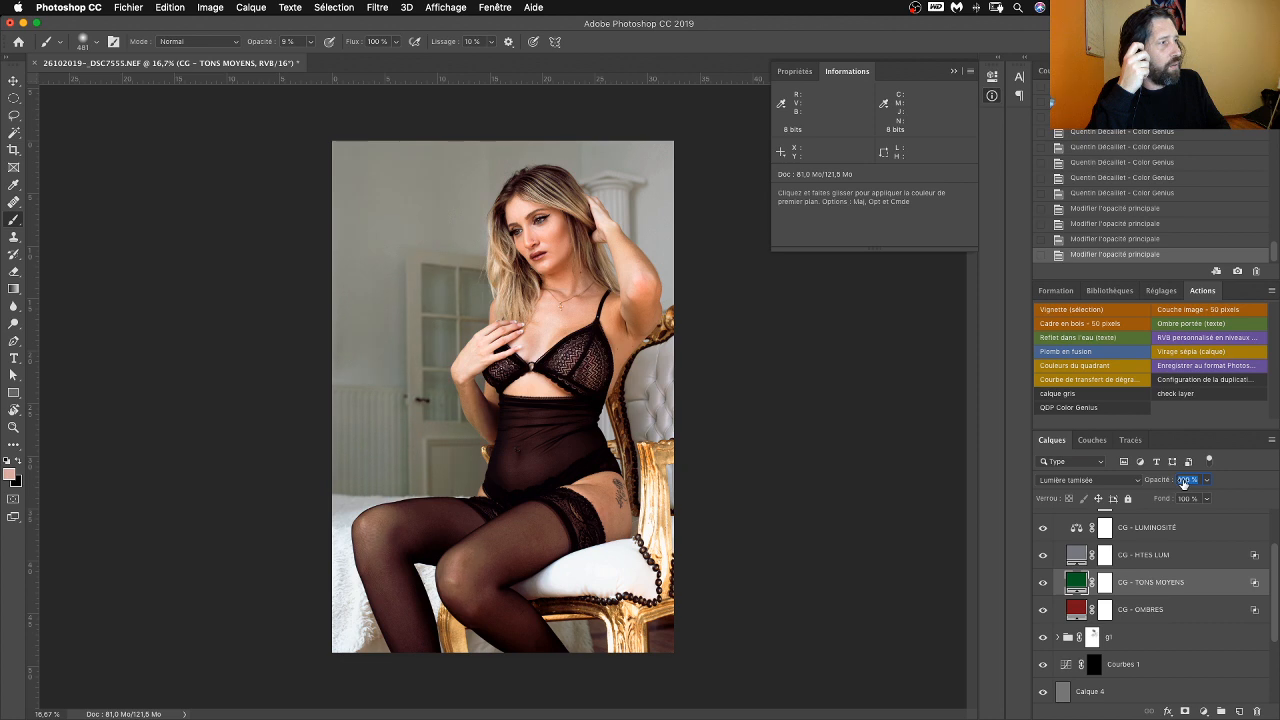
{"action": "type", "text": "83"}
{"action": "key", "text": "Return"}
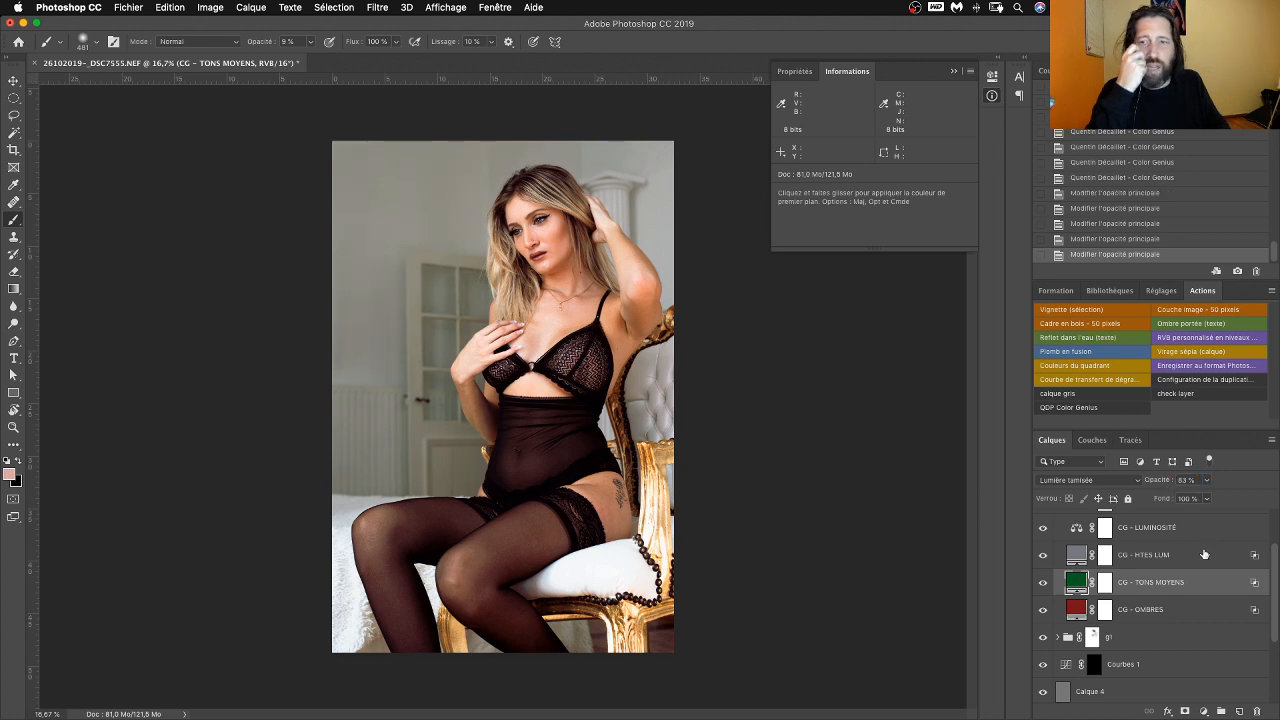
Step: Try different opacities for the CG - OMBRES layer and settle on 86 %
{"action": "left_click", "coordinate": [1168, 612]}
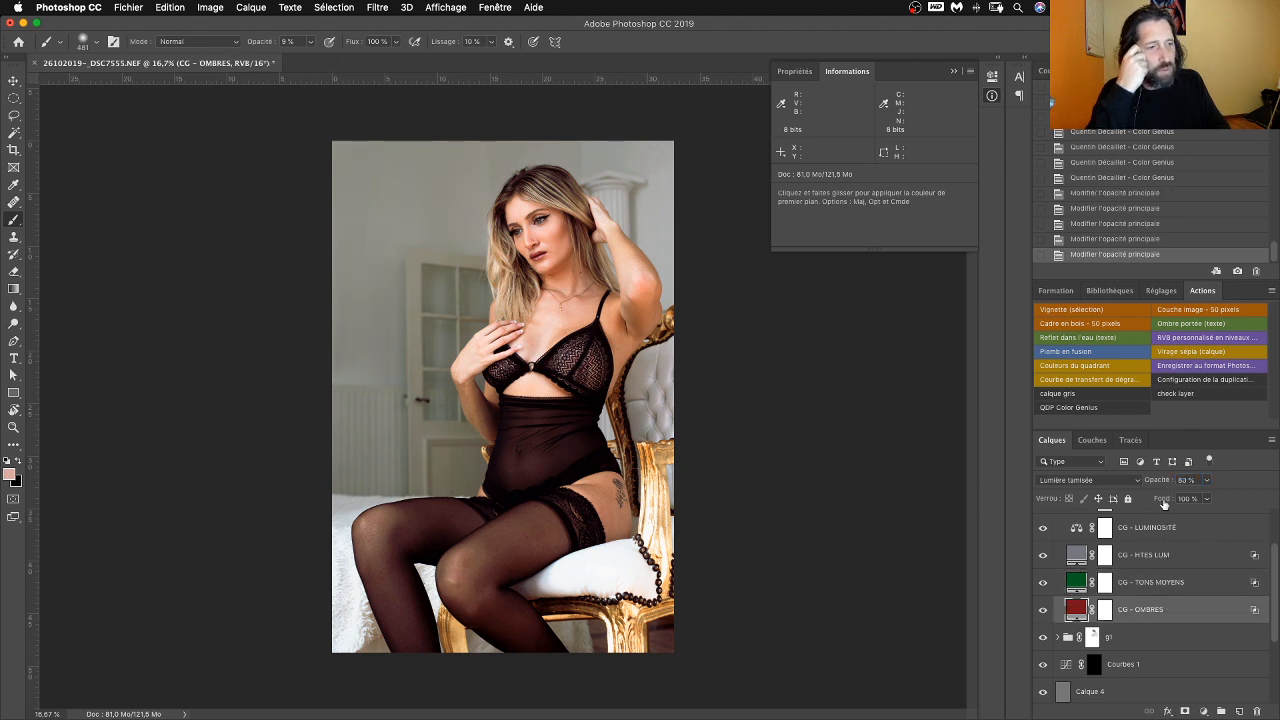
{"action": "left_click", "coordinate": [1182, 480]}
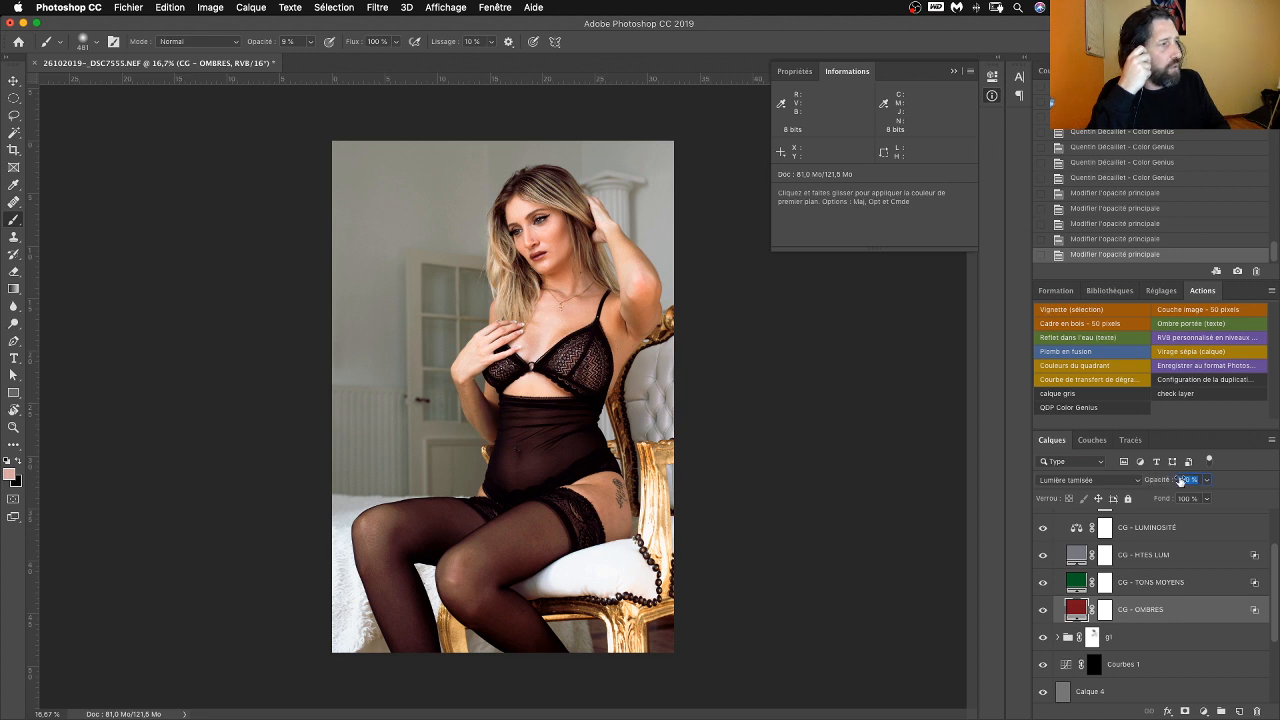
{"action": "type", "text": "8"}
{"action": "key", "text": "Return"}
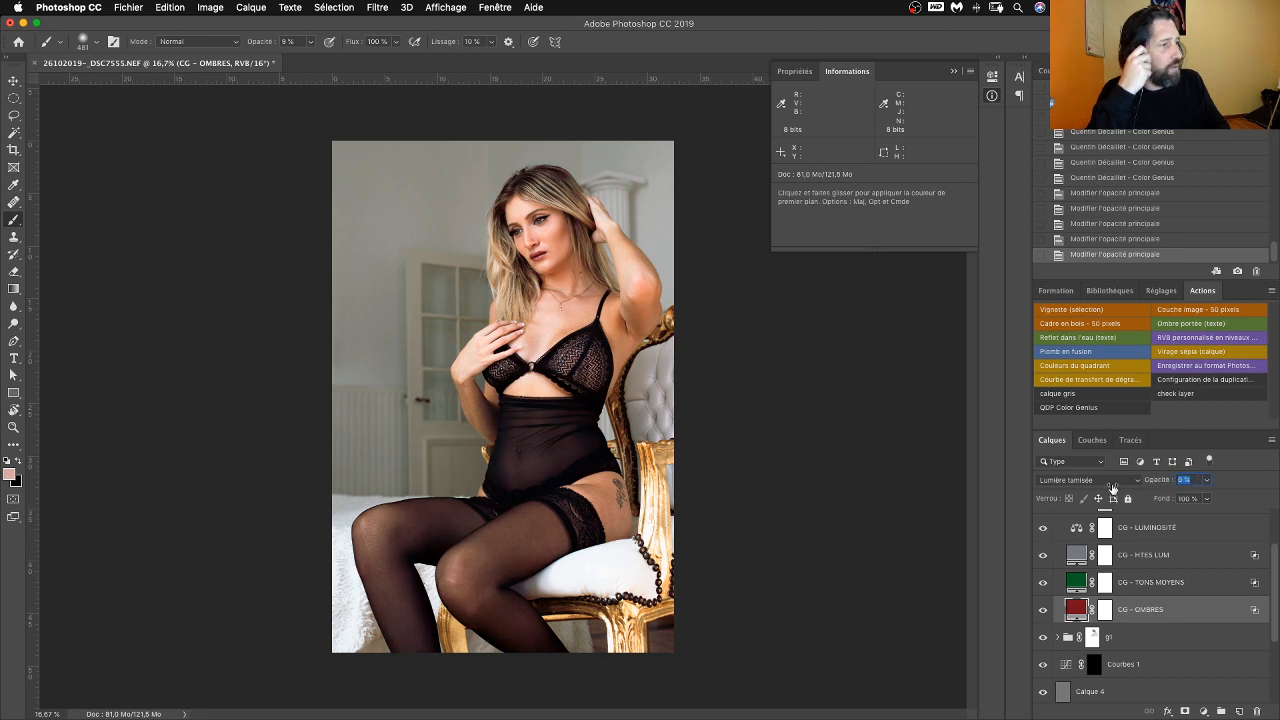
{"action": "left_click_drag", "start_coordinate": [1112, 487], "coordinate": [1170, 487]}
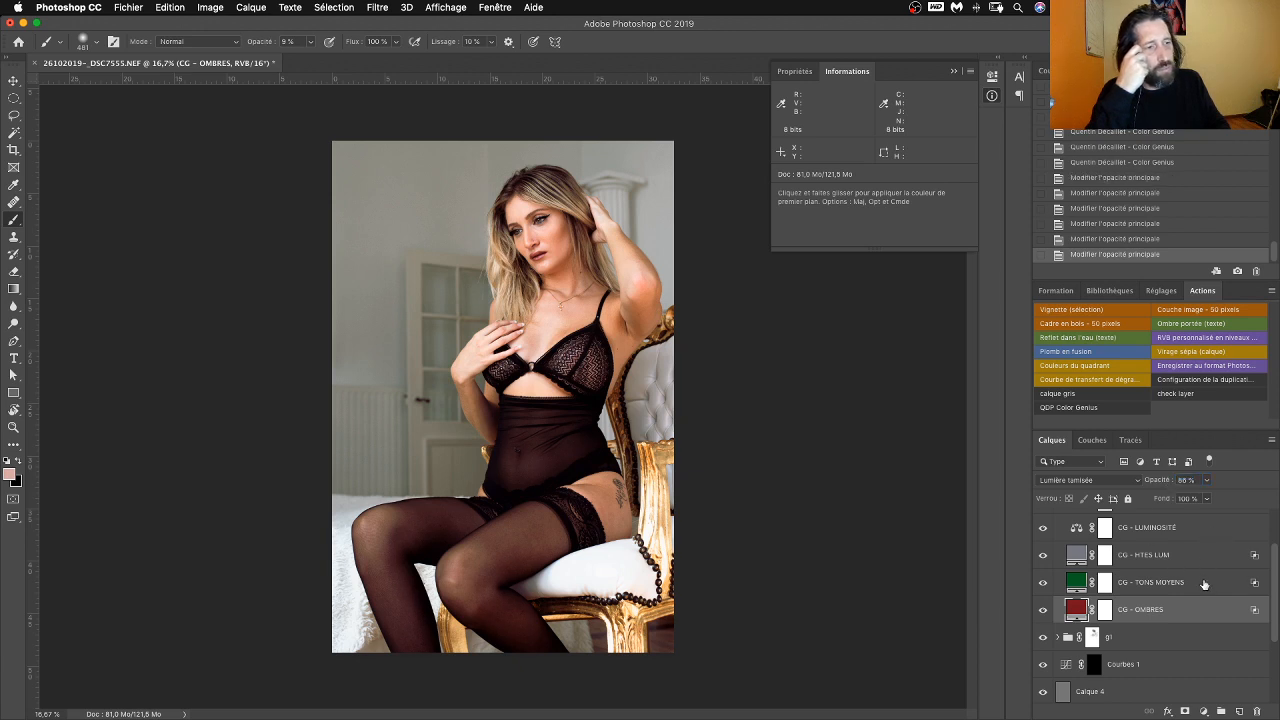
Step: Collapse the COLOR GENIUS group and set its overall opacity to 90 %
{"action": "left_click_drag", "start_coordinate": [1273, 590], "coordinate": [1275, 536]}
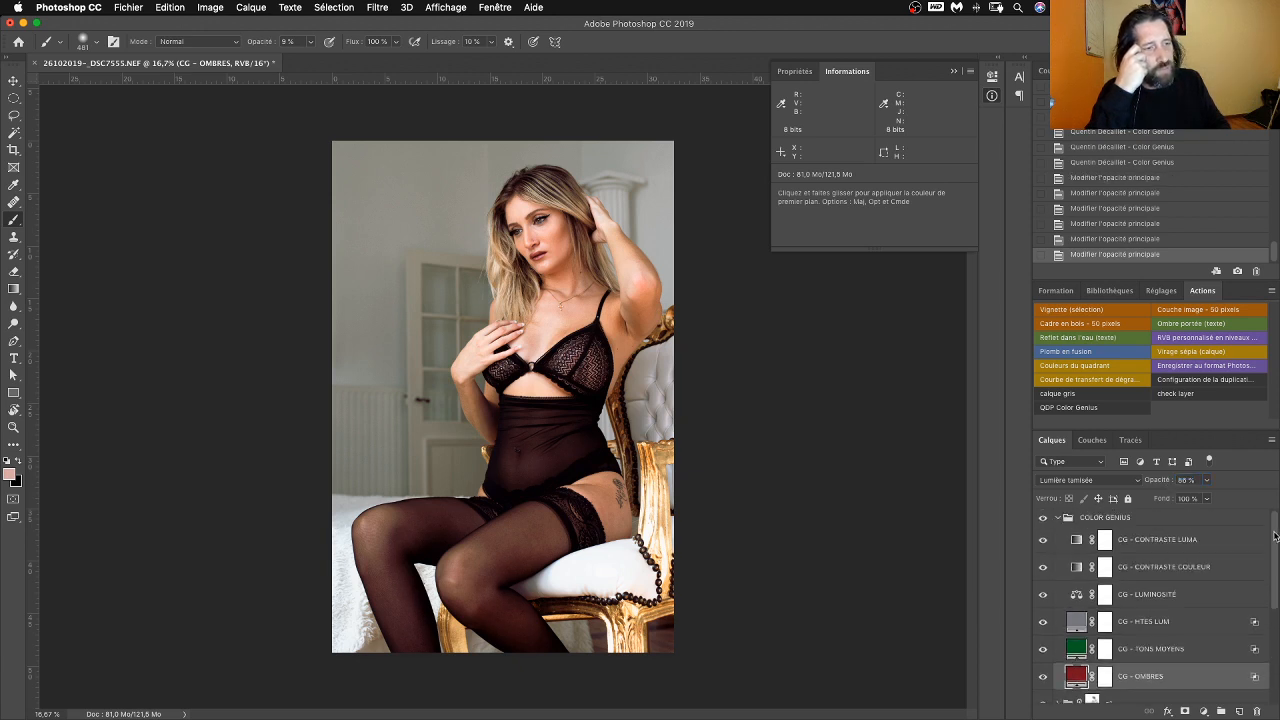
{"action": "left_click", "coordinate": [1057, 518]}
{"action": "left_click", "coordinate": [1188, 480]}
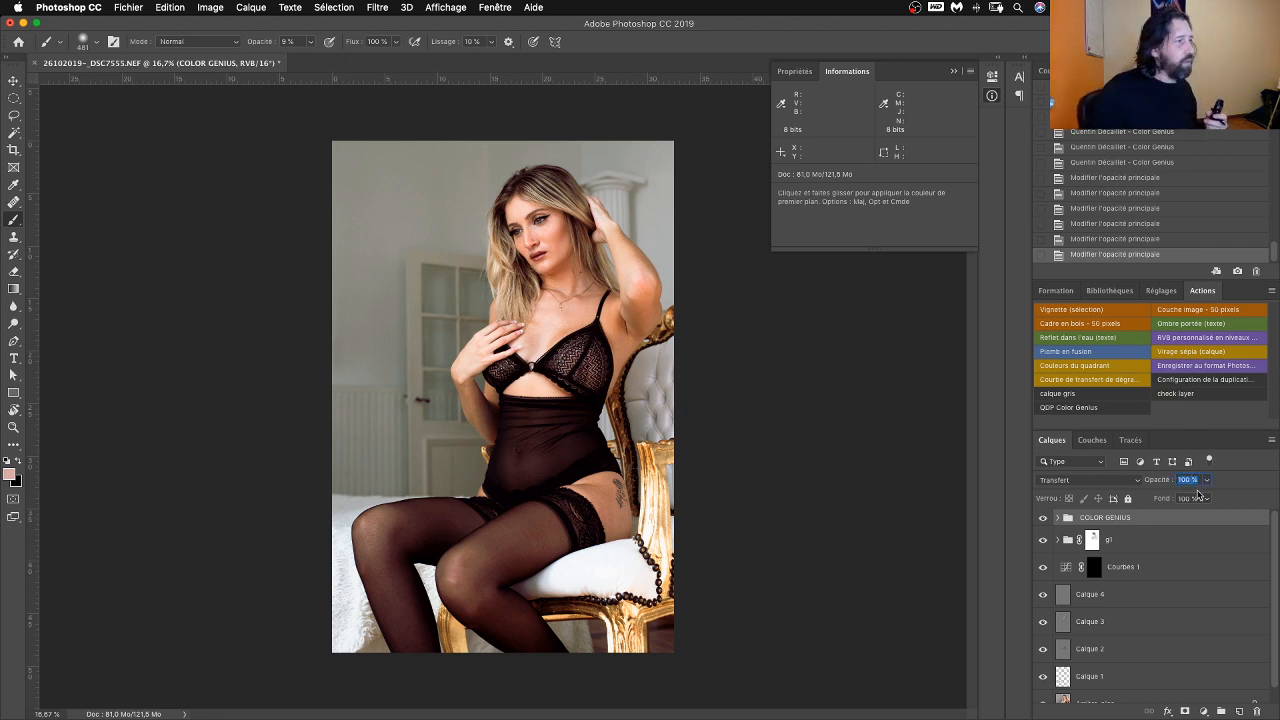
{"action": "type", "text": "90"}
{"action": "key", "text": "Return"}
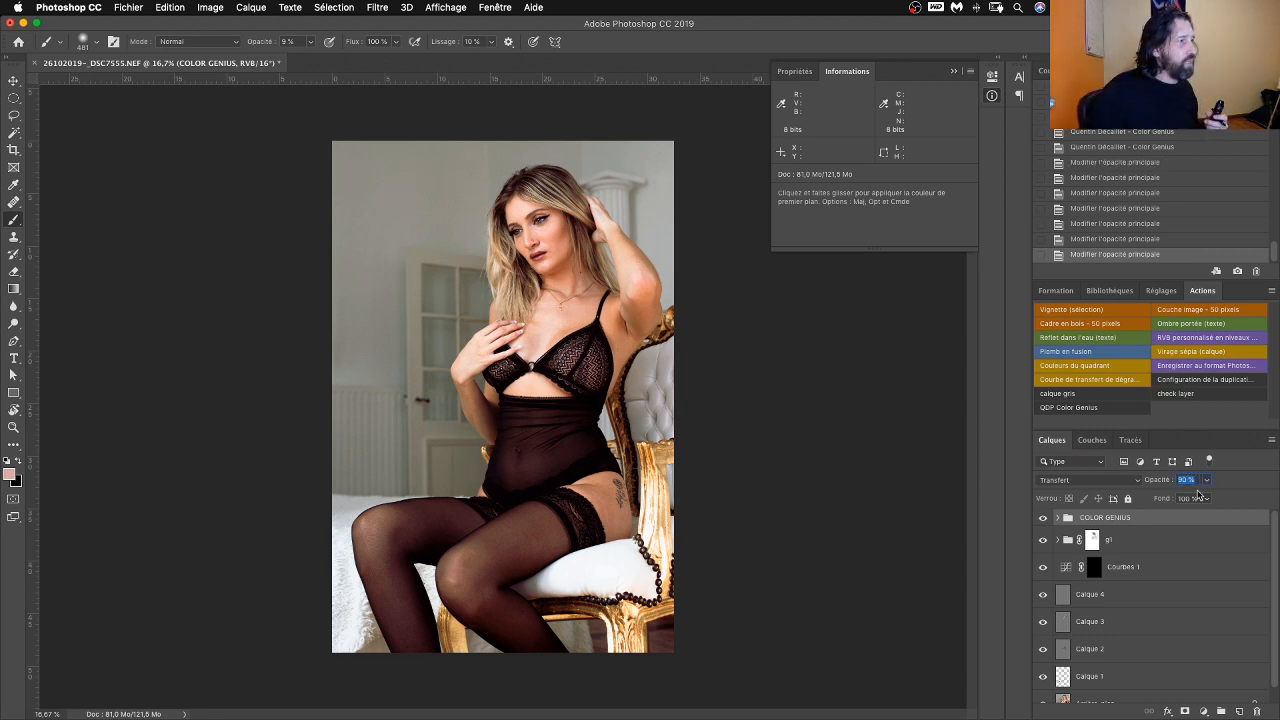
Step: Compare the portrait with and without the new COLOR GENIUS group
{"action": "left_click", "coordinate": [1042, 520]}
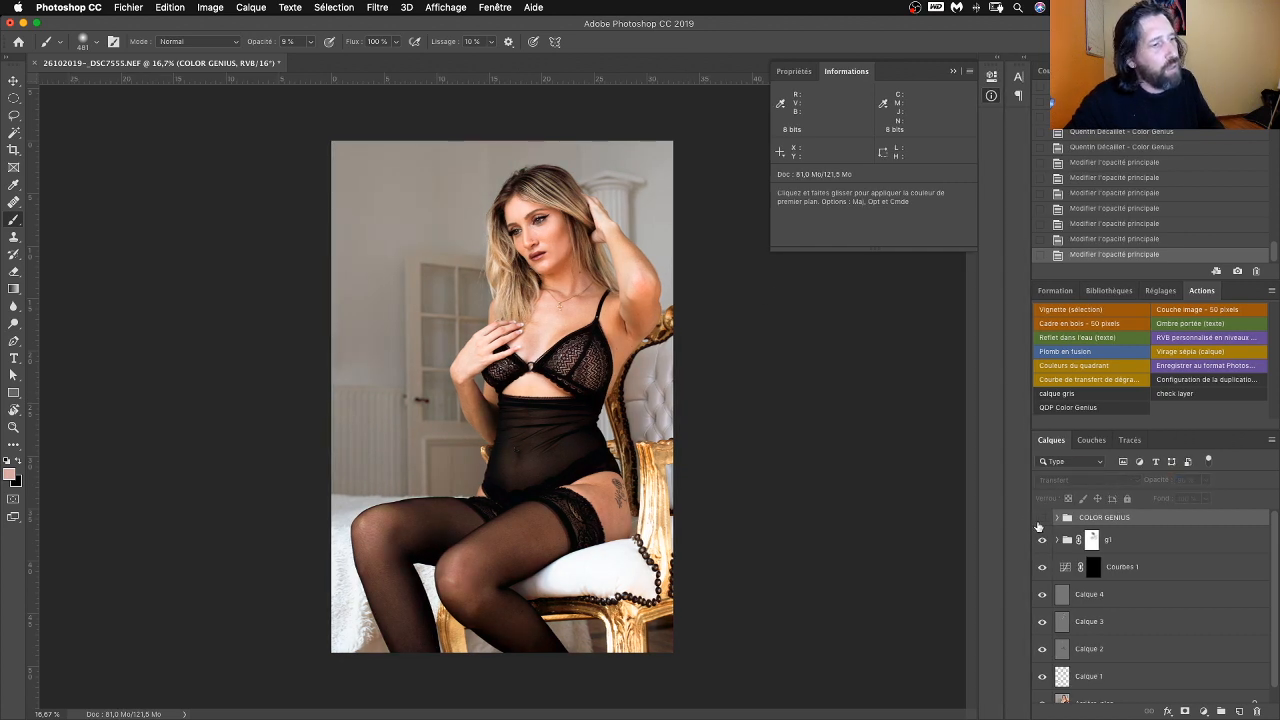
{"action": "left_click", "coordinate": [1041, 518]}
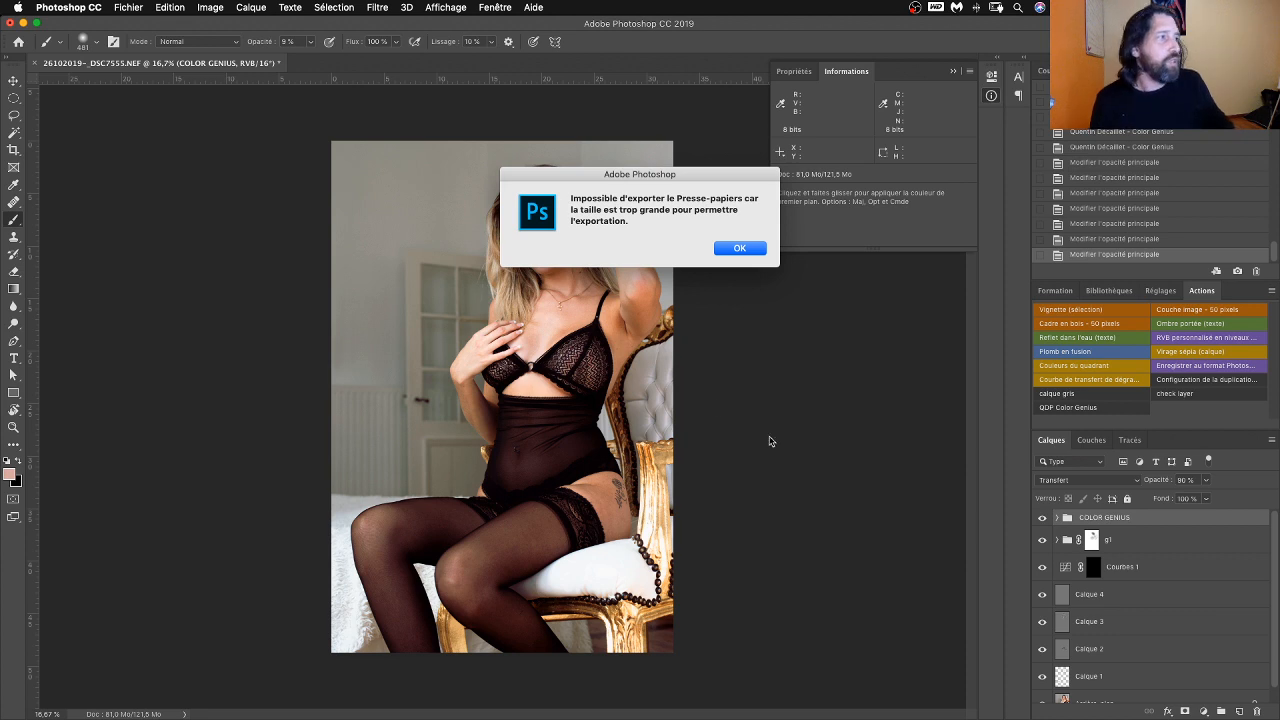
{"action": "left_click", "coordinate": [755, 253]}
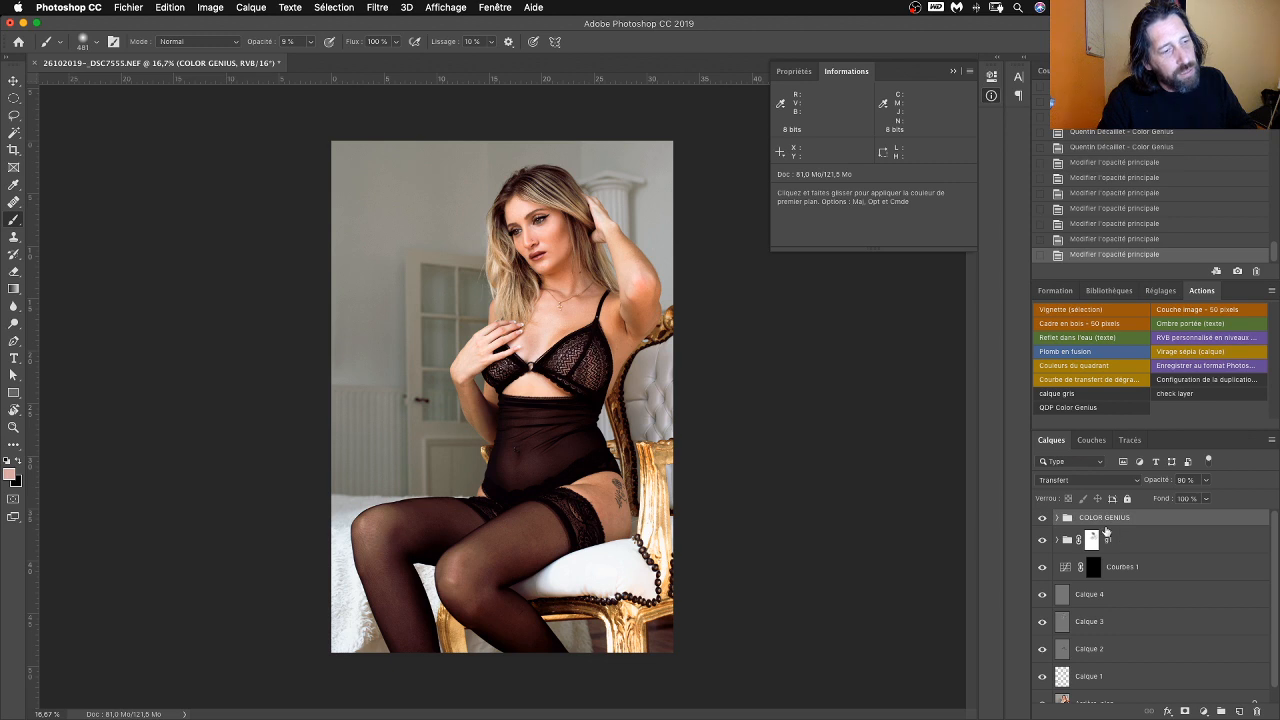
Step: Add a Curves adjustment layer above the COLOR GENIUS group
{"action": "left_click", "coordinate": [1203, 711]}
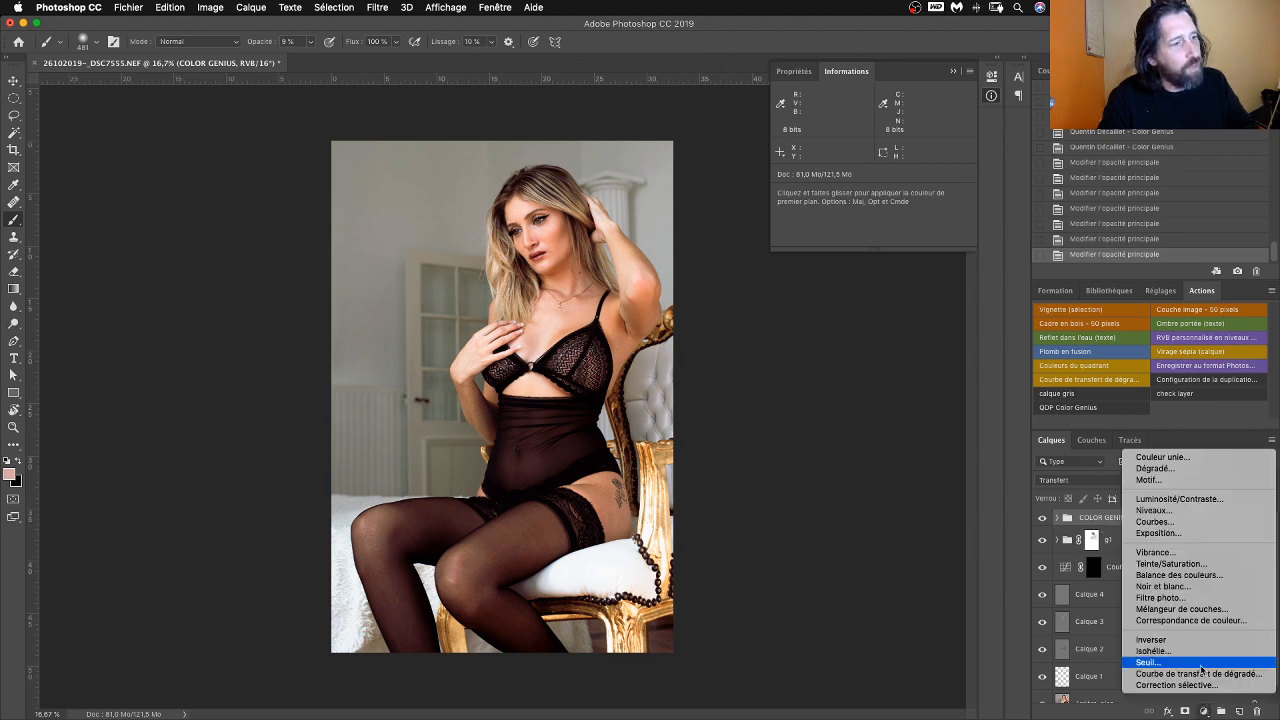
{"action": "left_click", "coordinate": [1174, 522]}
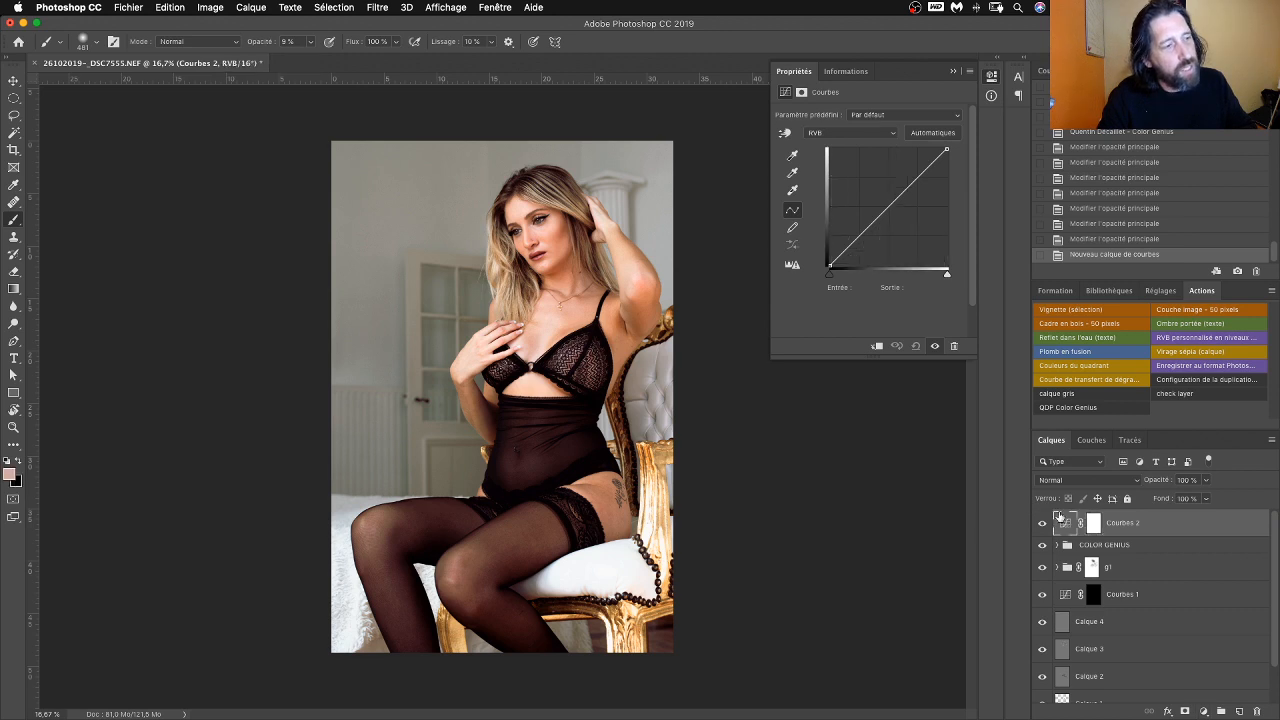
Step: Sample skin tones on the neck and chest to set the Curves shadow target color to c99f85, without saving it as the default
{"action": "double_click", "coordinate": [792, 155]}
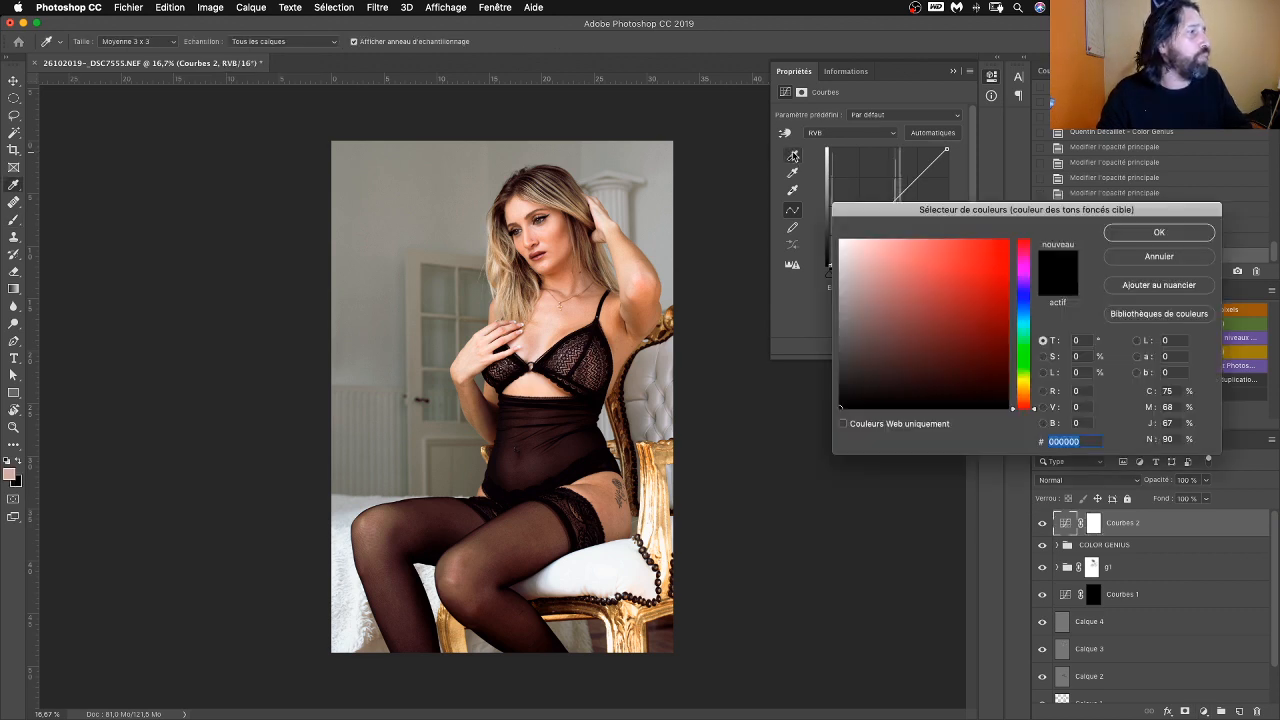
{"action": "left_click", "coordinate": [579, 242]}
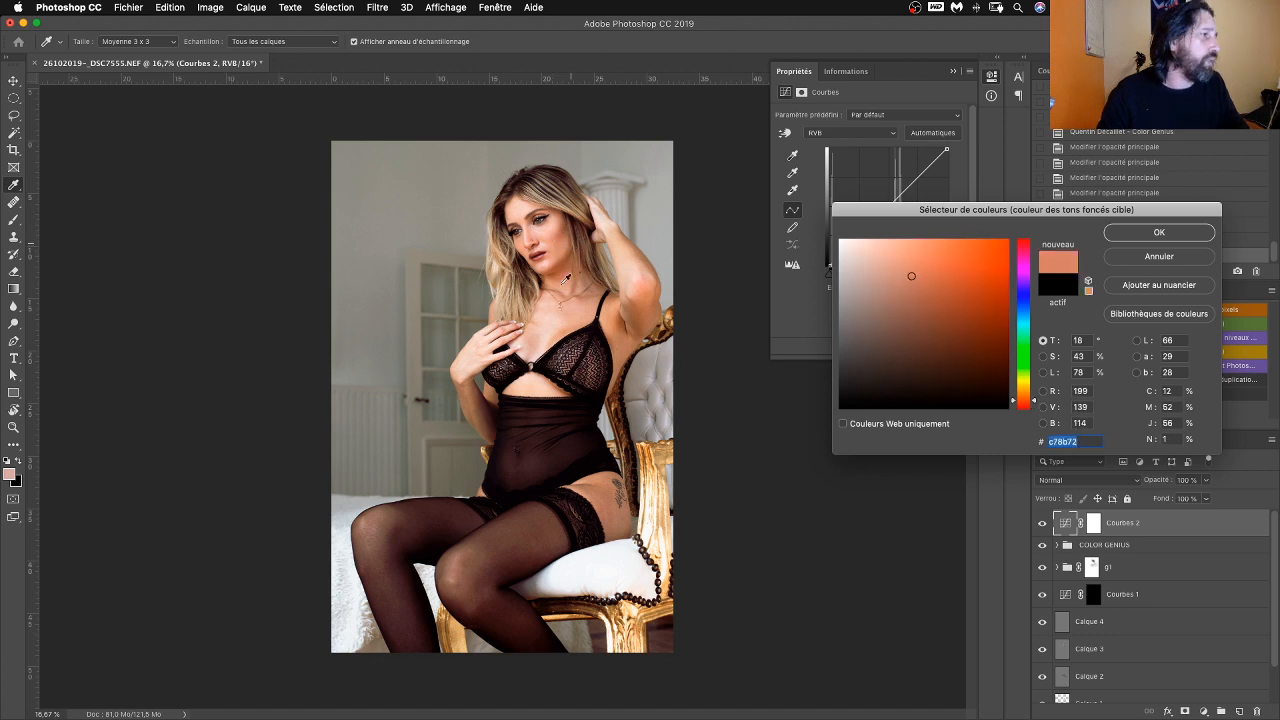
{"action": "left_click", "coordinate": [550, 303]}
{"action": "left_click", "coordinate": [568, 304]}
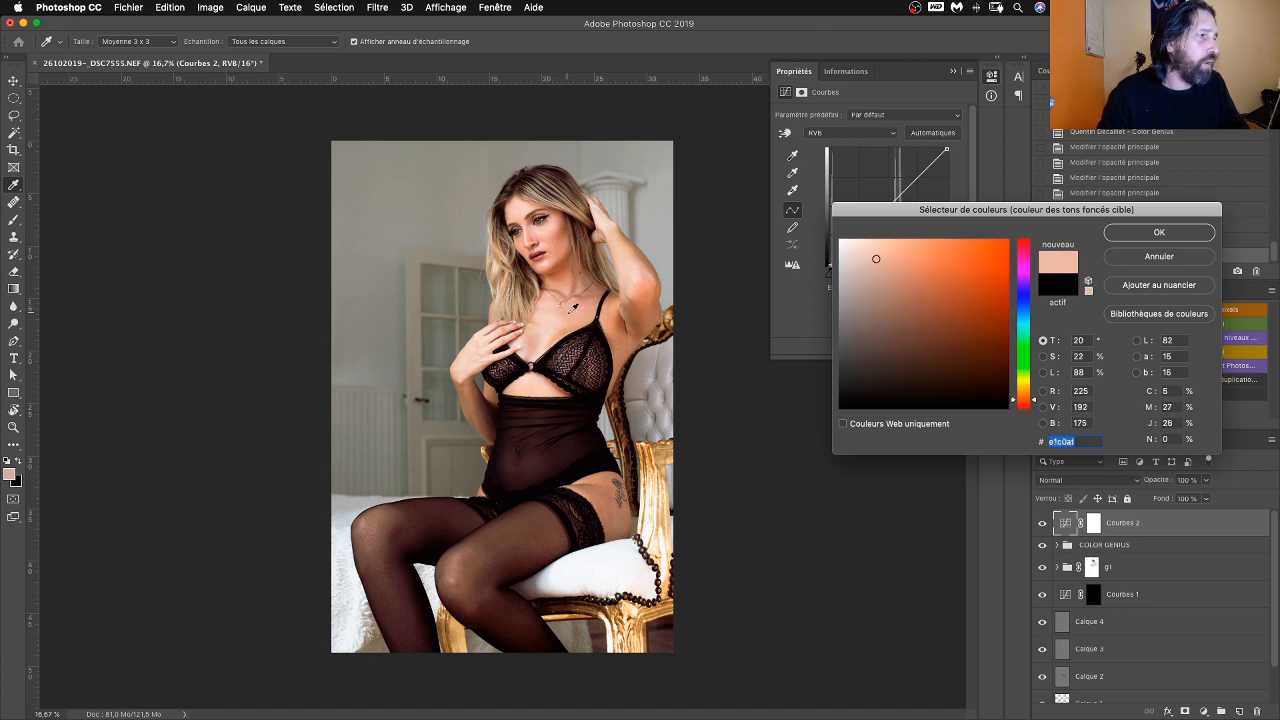
{"action": "left_click", "coordinate": [585, 307]}
{"action": "left_click", "coordinate": [596, 305]}
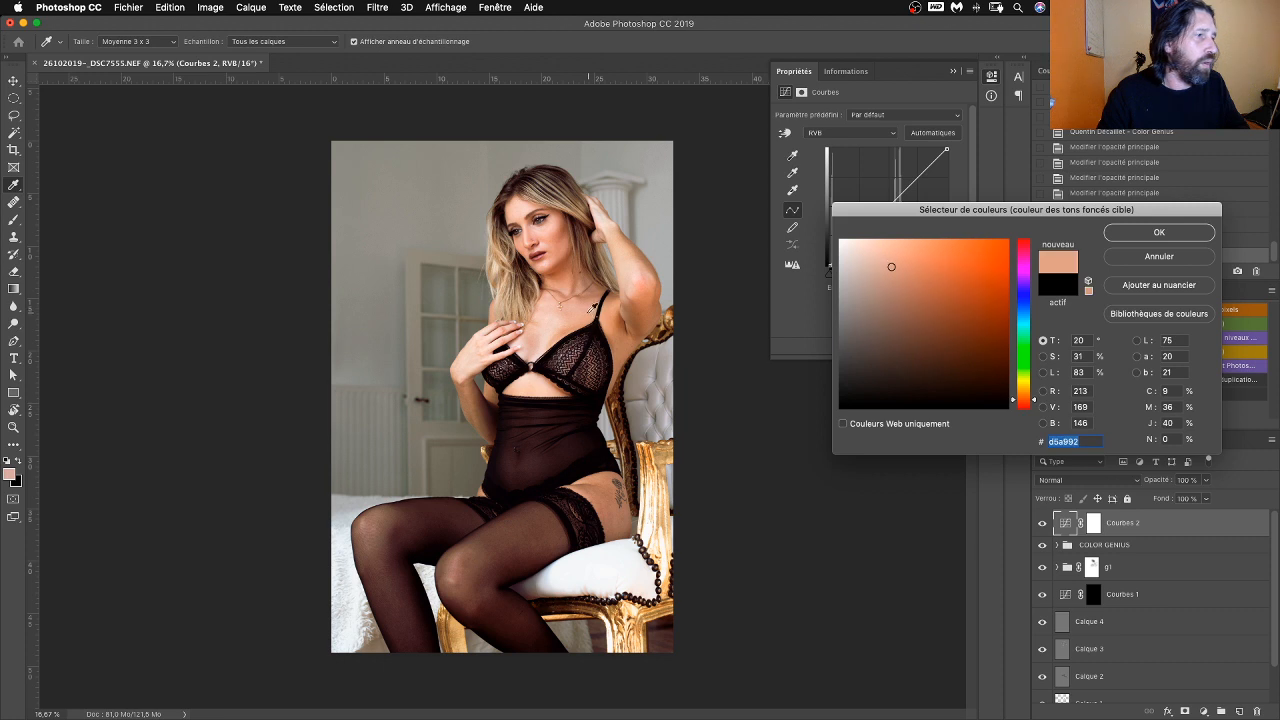
{"action": "left_click", "coordinate": [591, 309]}
{"action": "left_click", "coordinate": [594, 316]}
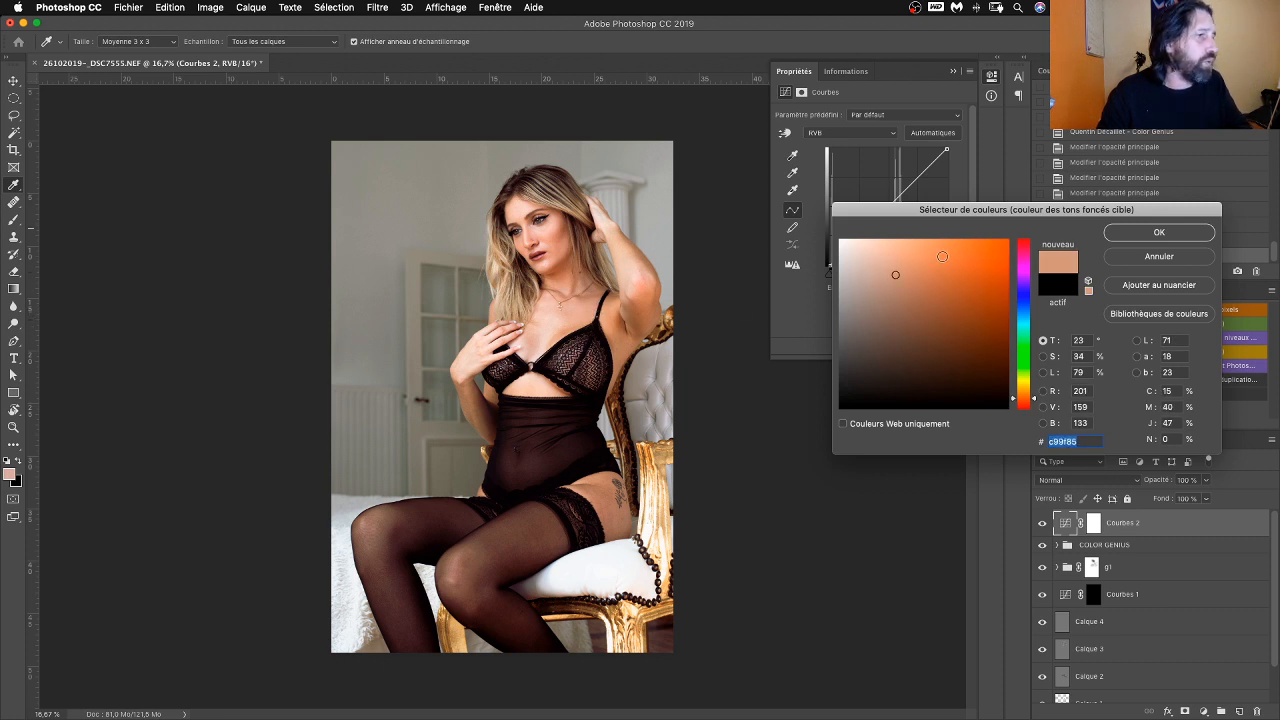
{"action": "left_click", "coordinate": [1158, 233]}
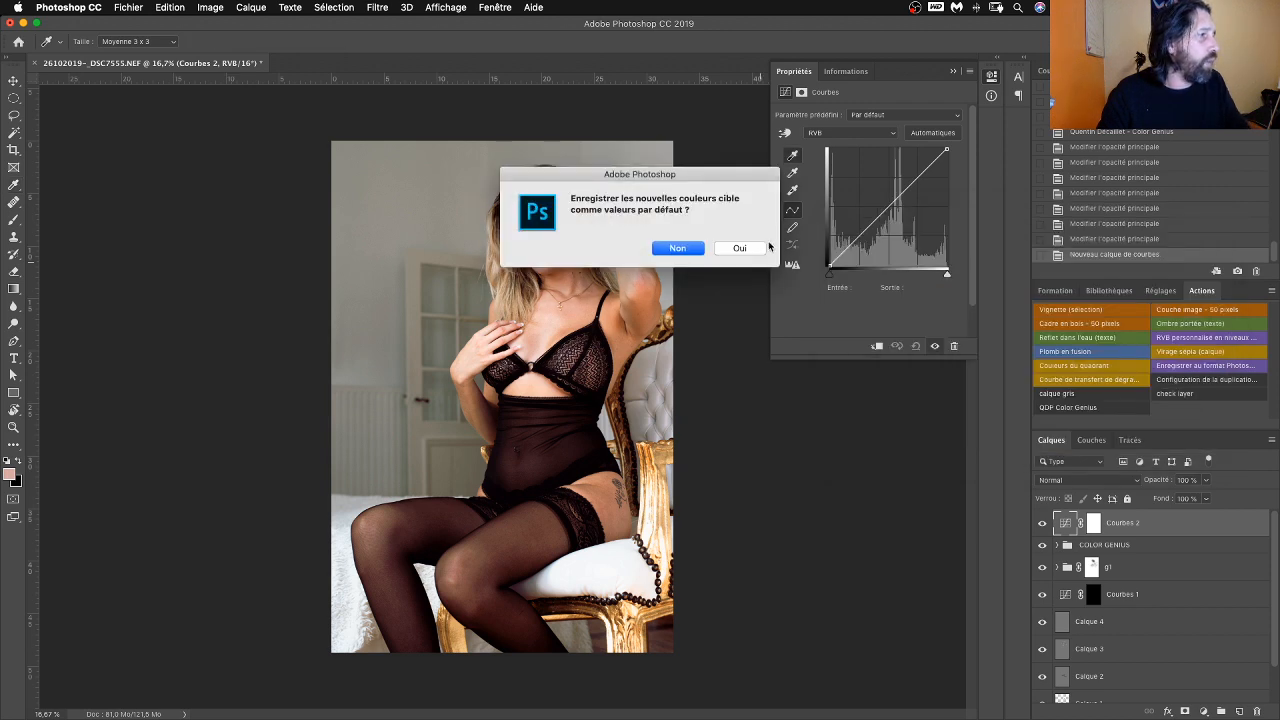
{"action": "left_click", "coordinate": [688, 249]}
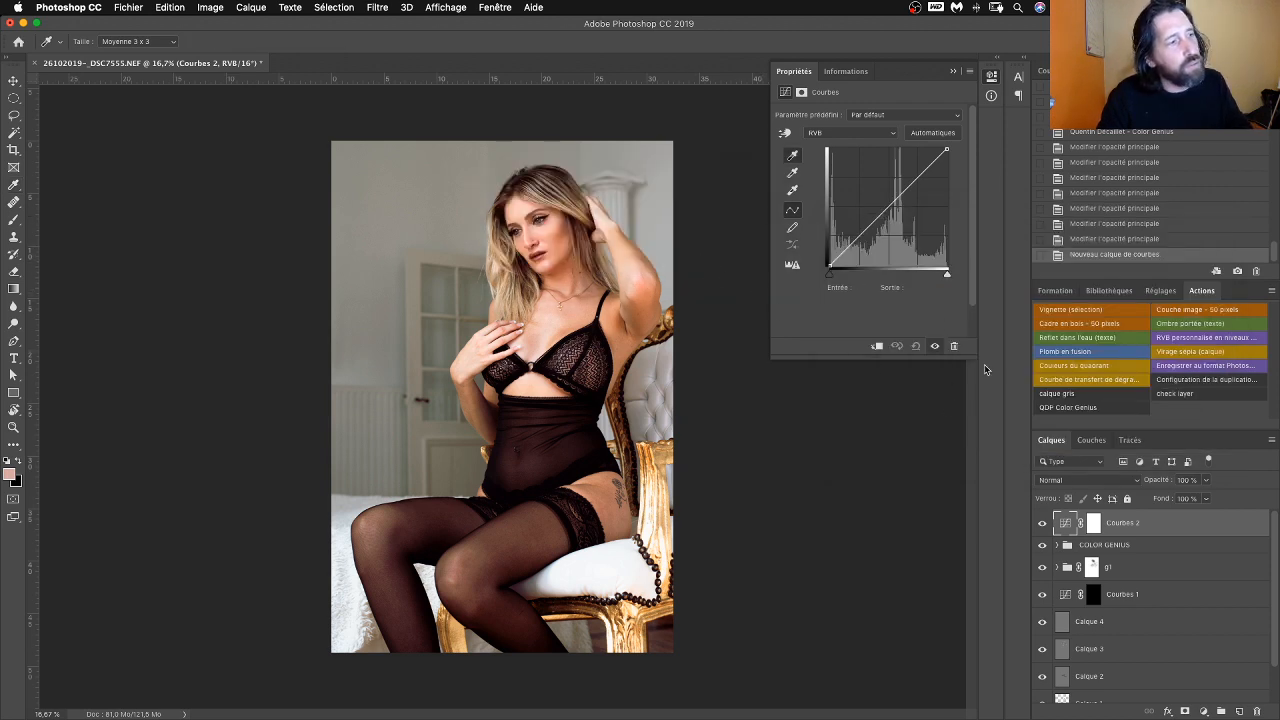
{"action": "left_click", "coordinate": [1064, 525]}
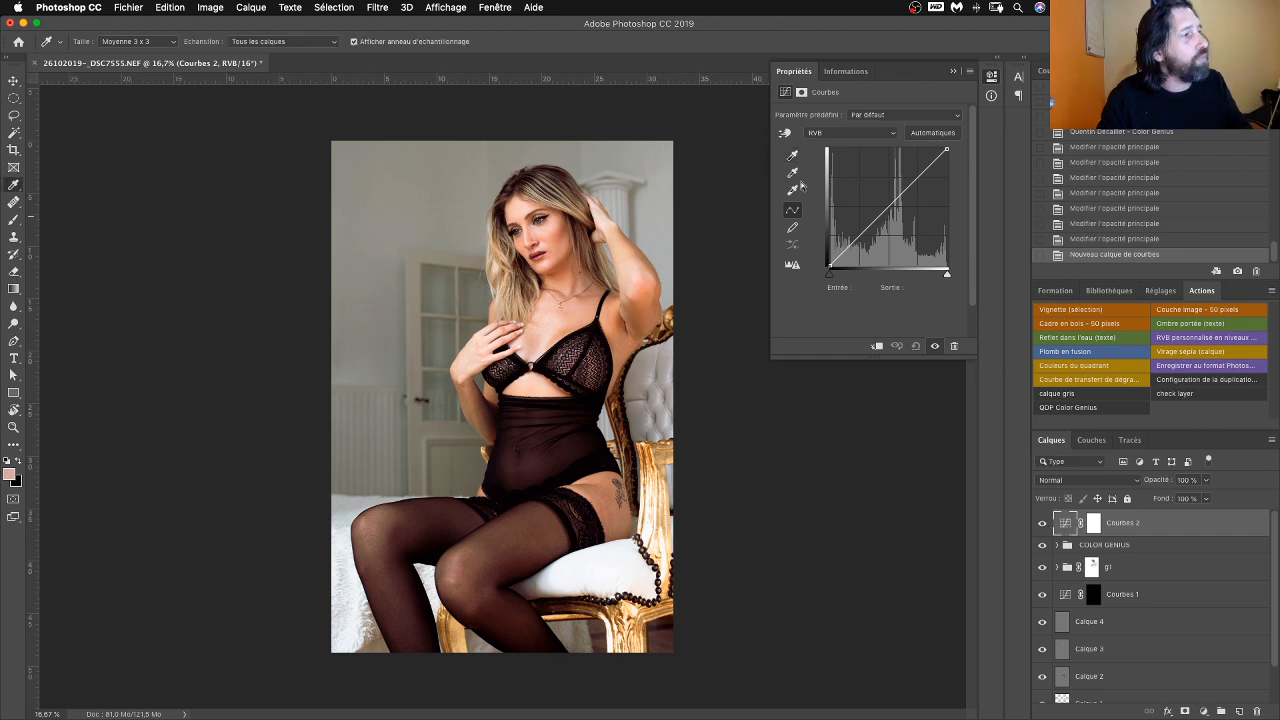
Step: Sample the skin at the neck and shoulder as Curves shadow target color d6aa98, without saving it as the default
{"action": "double_click", "coordinate": [791, 157]}
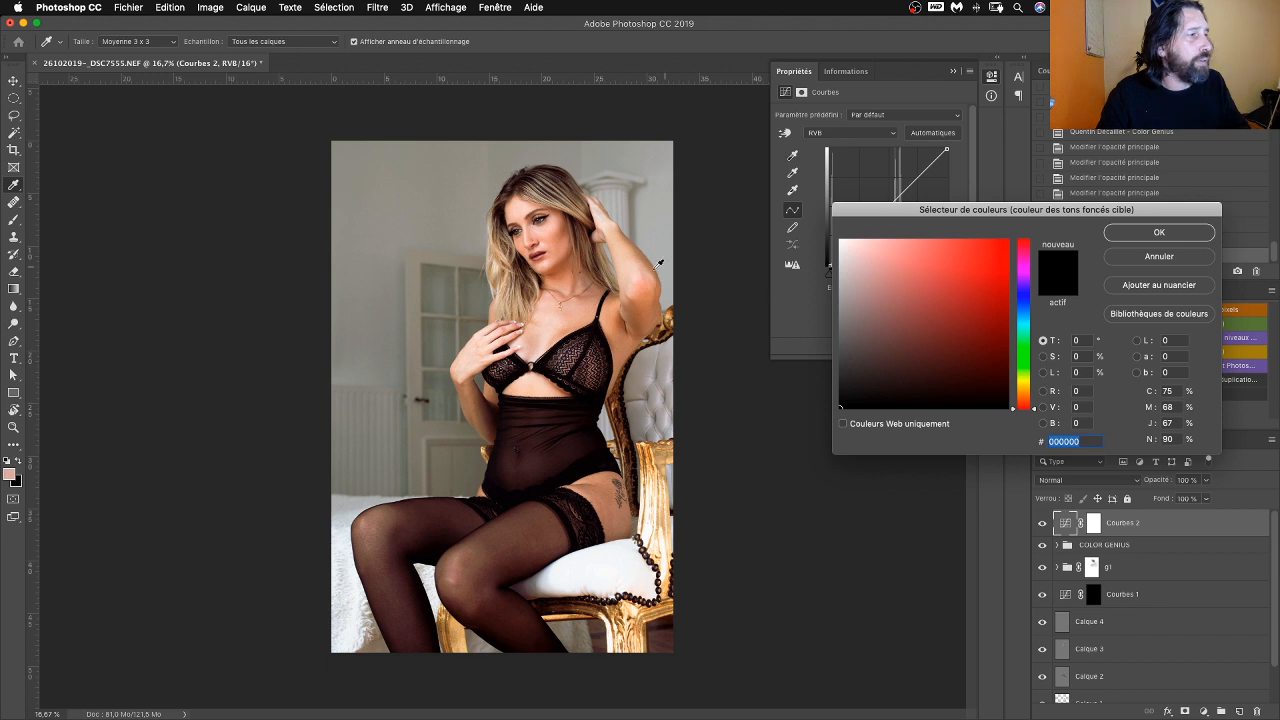
{"action": "left_click", "coordinate": [590, 299]}
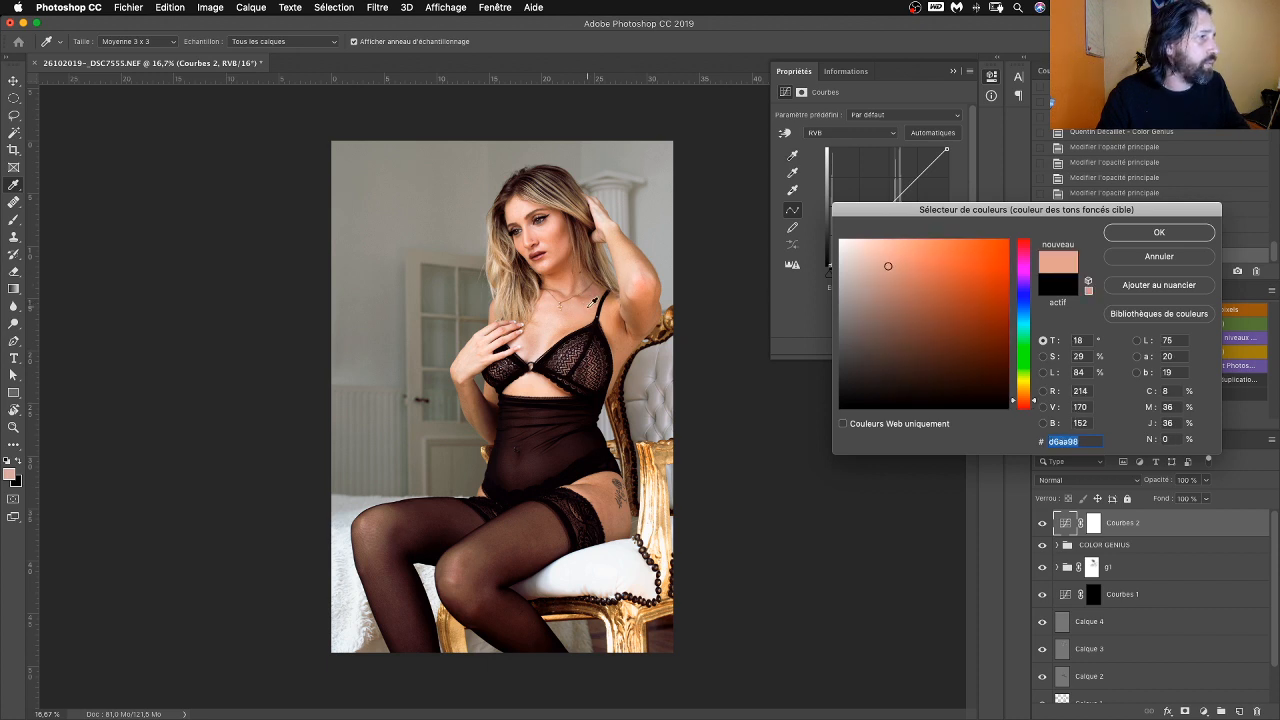
{"action": "left_click", "coordinate": [1159, 232]}
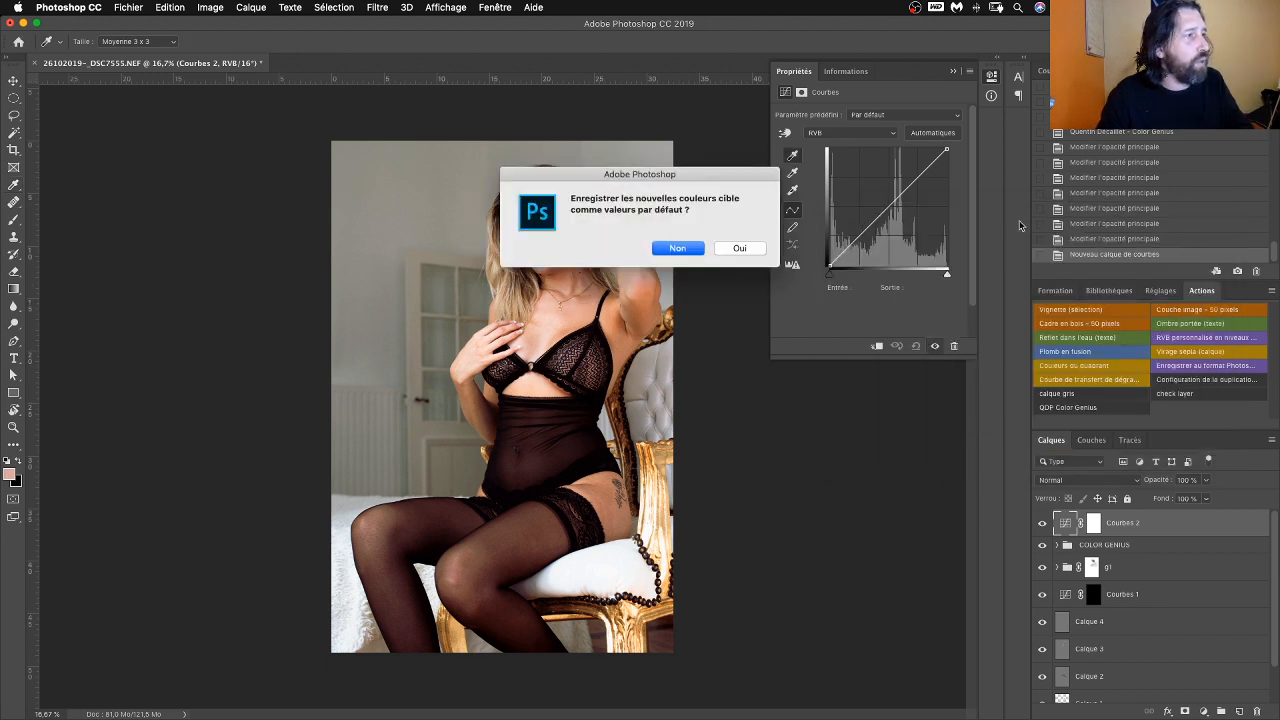
{"action": "left_click", "coordinate": [677, 248]}
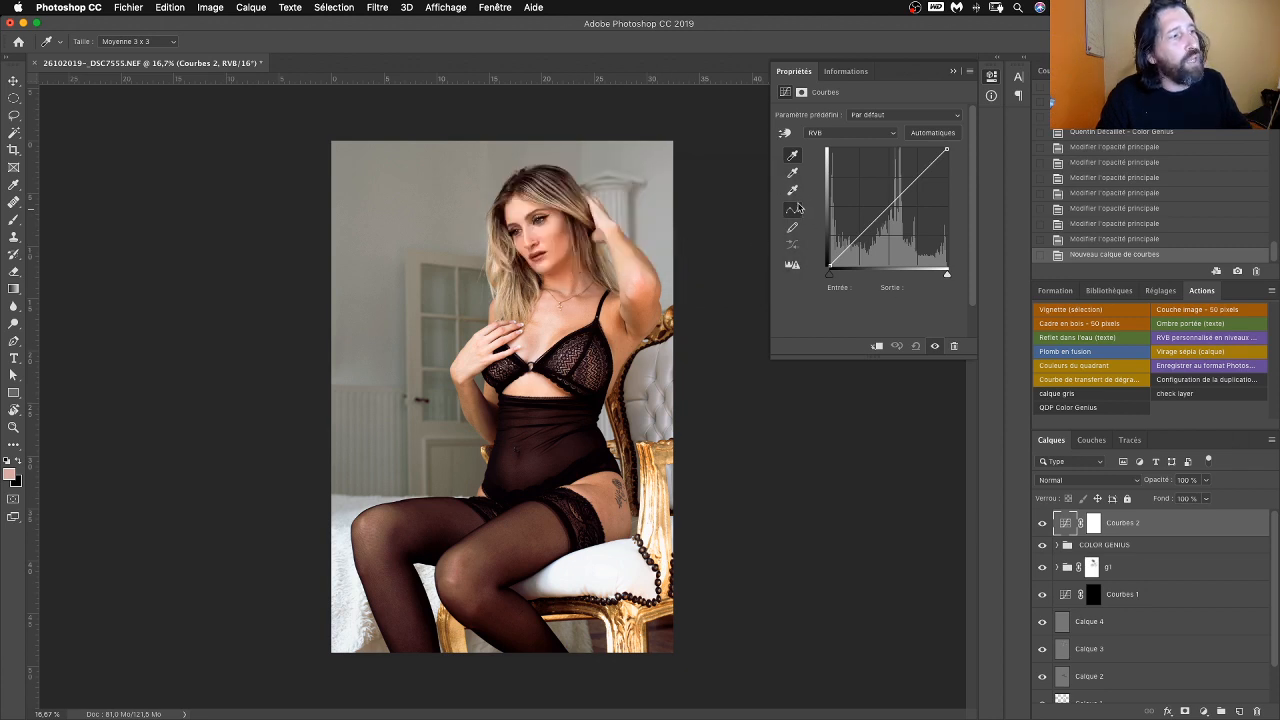
Step: Compare the portrait with and without the Courbes 2 layer
{"action": "left_click", "coordinate": [1043, 524]}
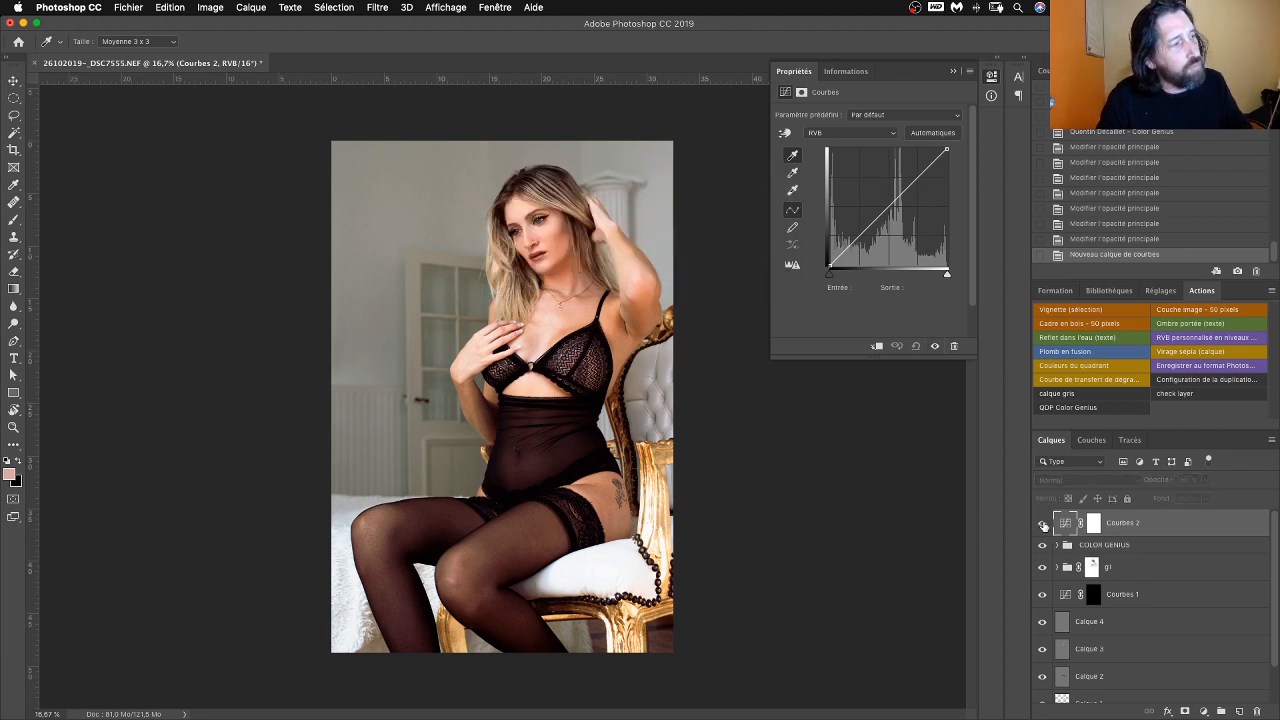
{"action": "left_click", "coordinate": [1043, 524]}
{"action": "left_click", "coordinate": [1043, 524]}
{"action": "left_click", "coordinate": [1043, 524]}
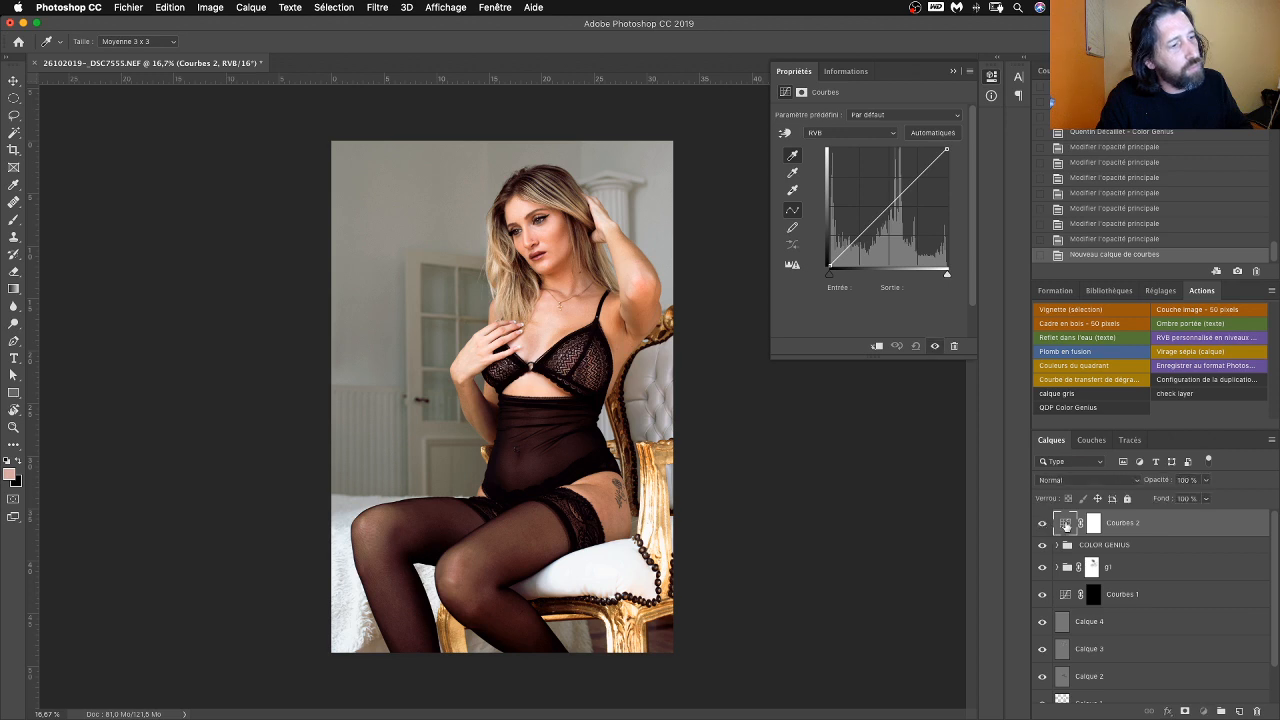
Step: Sample the cheek's skin tone to set the Curves shadow target color to cb8f74, without saving it as the default
{"action": "key", "text": "i"}
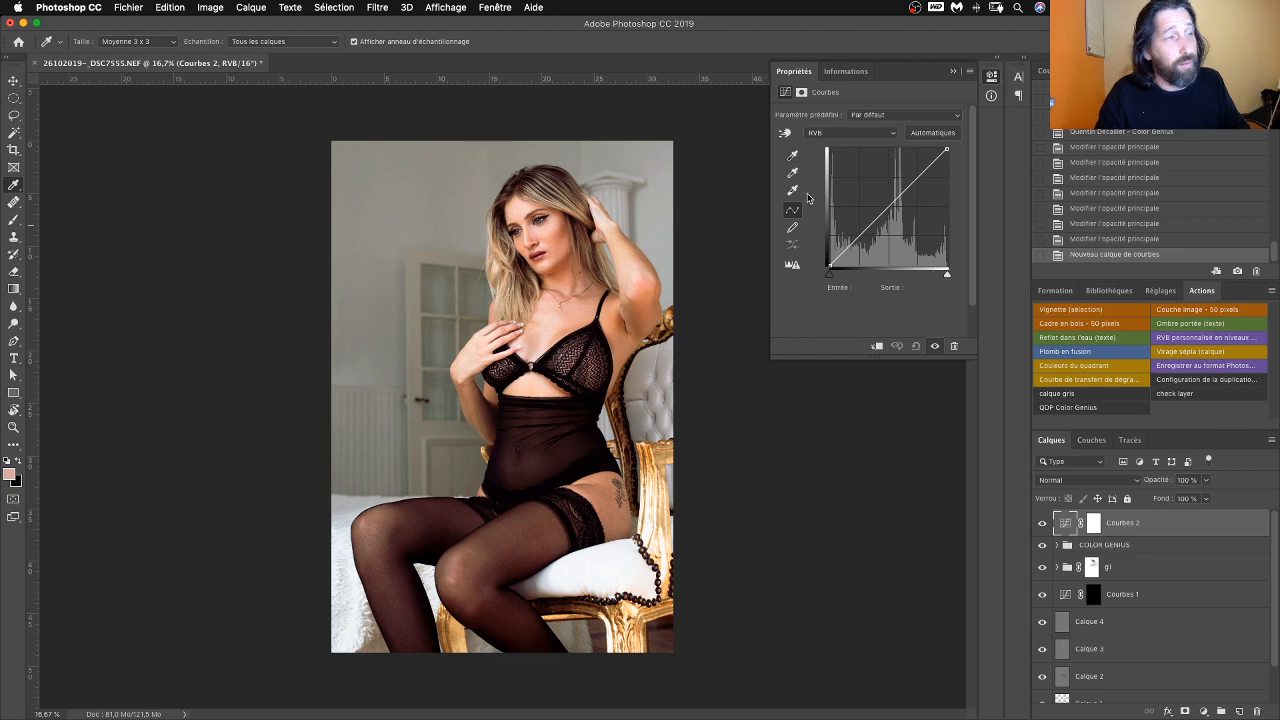
{"action": "left_click", "coordinate": [792, 156]}
{"action": "double_click", "coordinate": [792, 157]}
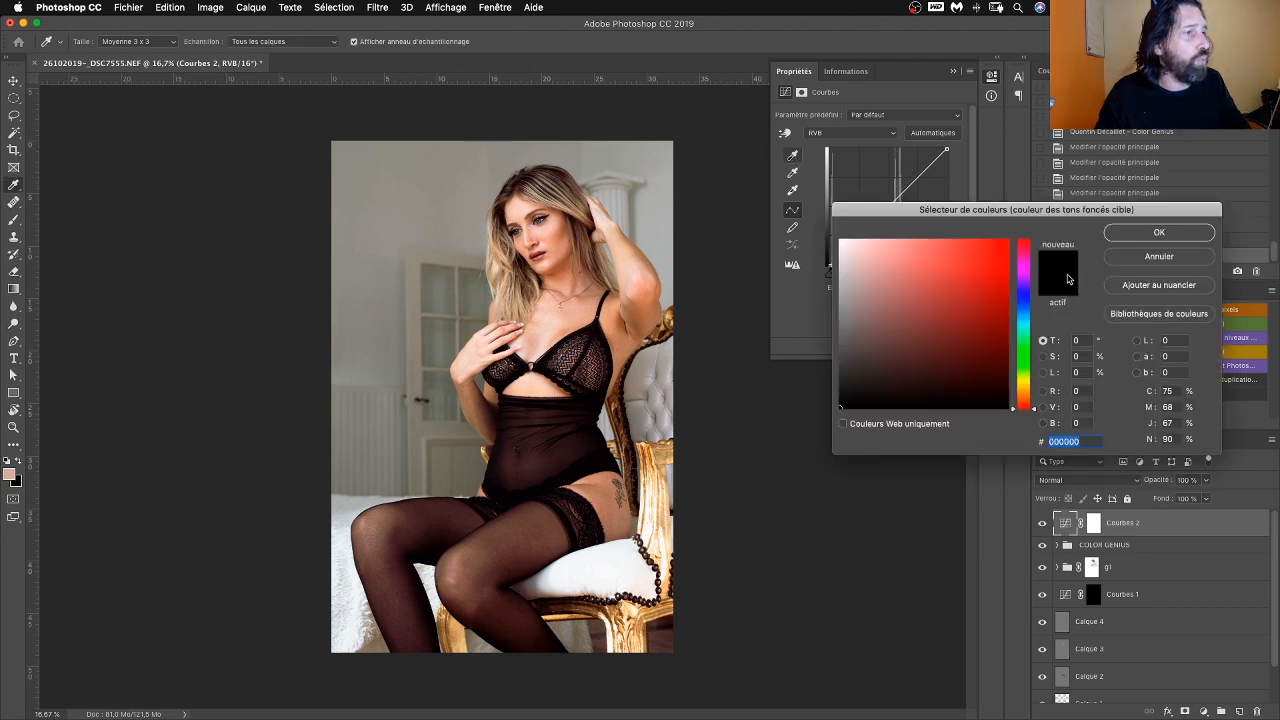
{"action": "left_click_drag", "start_coordinate": [911, 214], "coordinate": [848, 184]}
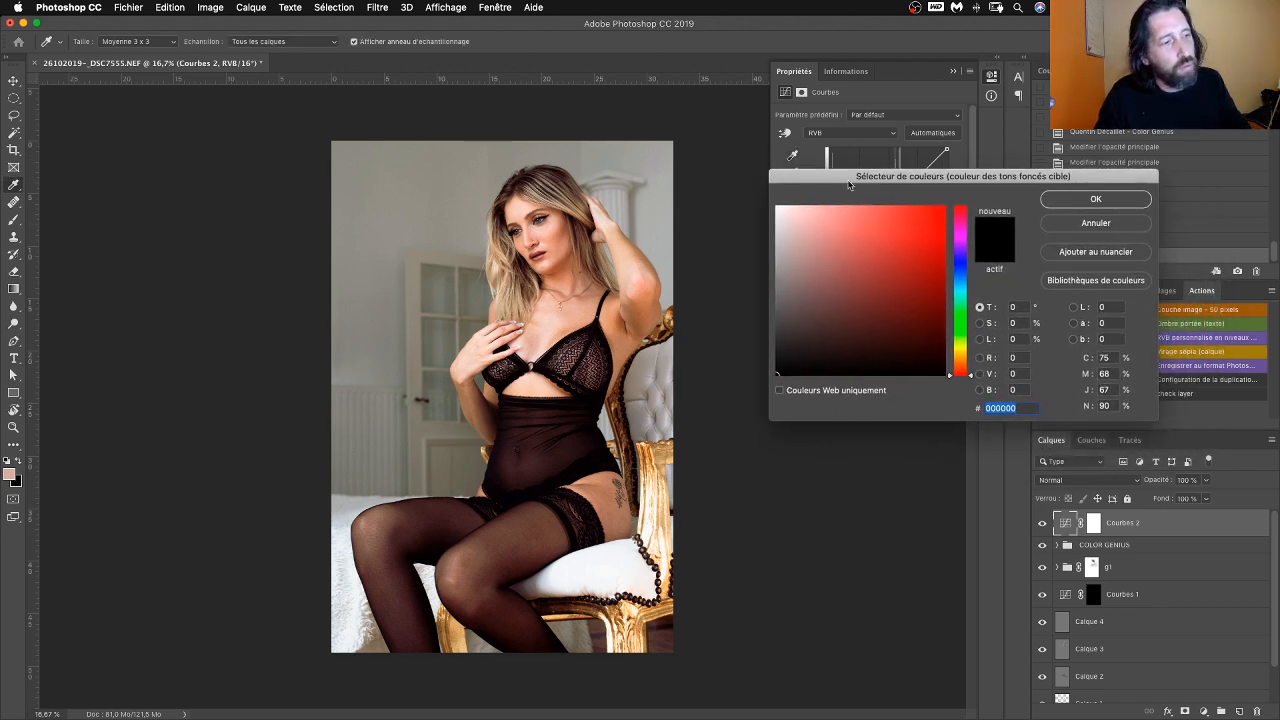
{"action": "left_click", "coordinate": [550, 224]}
{"action": "left_click", "coordinate": [561, 230]}
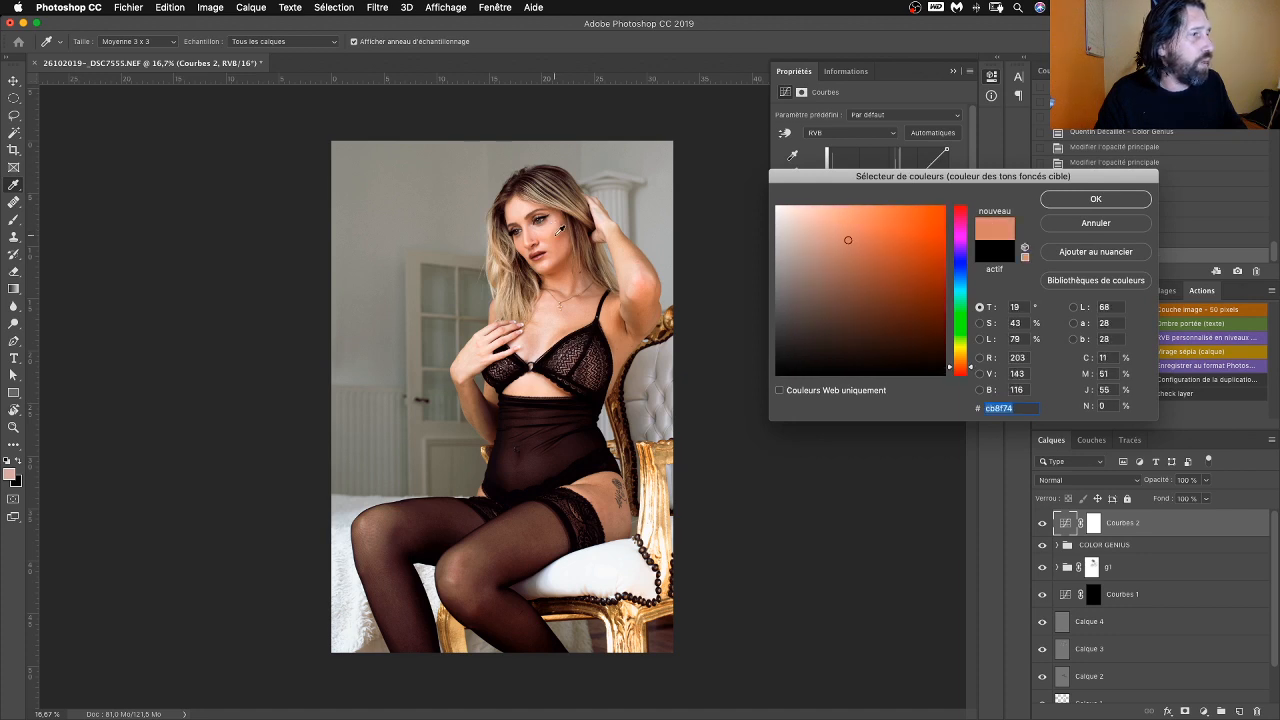
{"action": "left_click", "coordinate": [1095, 203]}
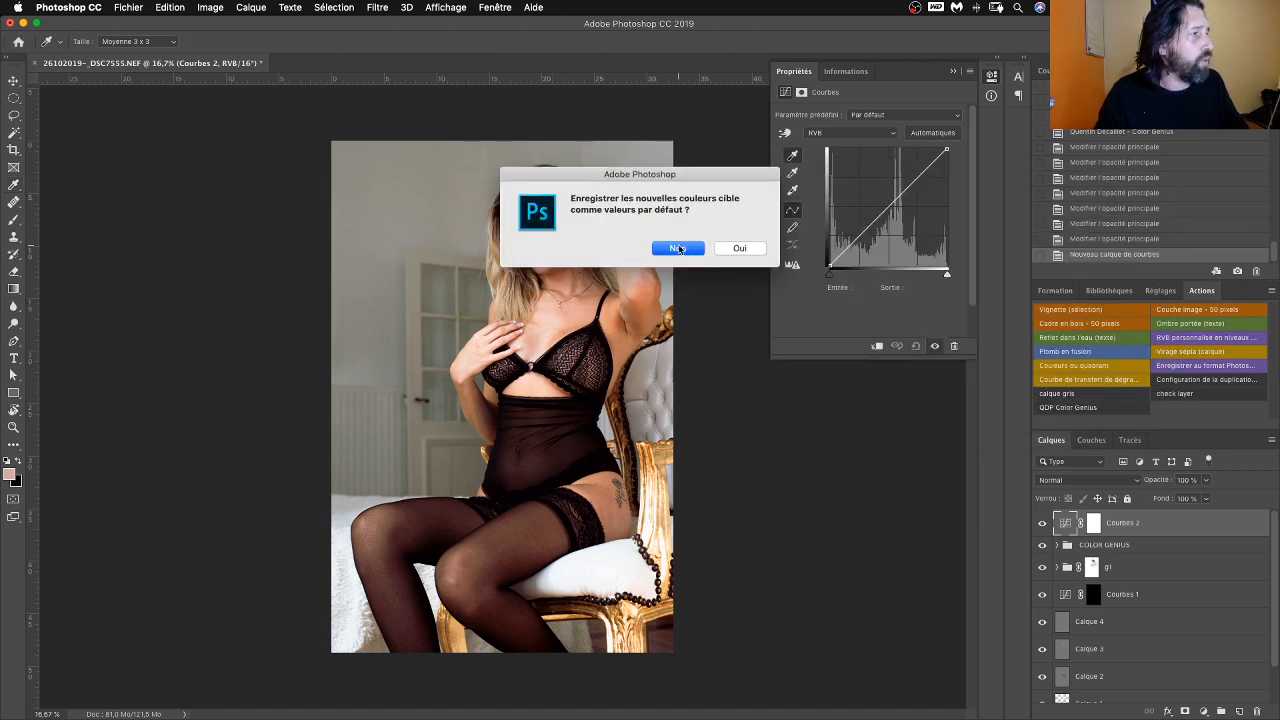
{"action": "left_click", "coordinate": [678, 248]}
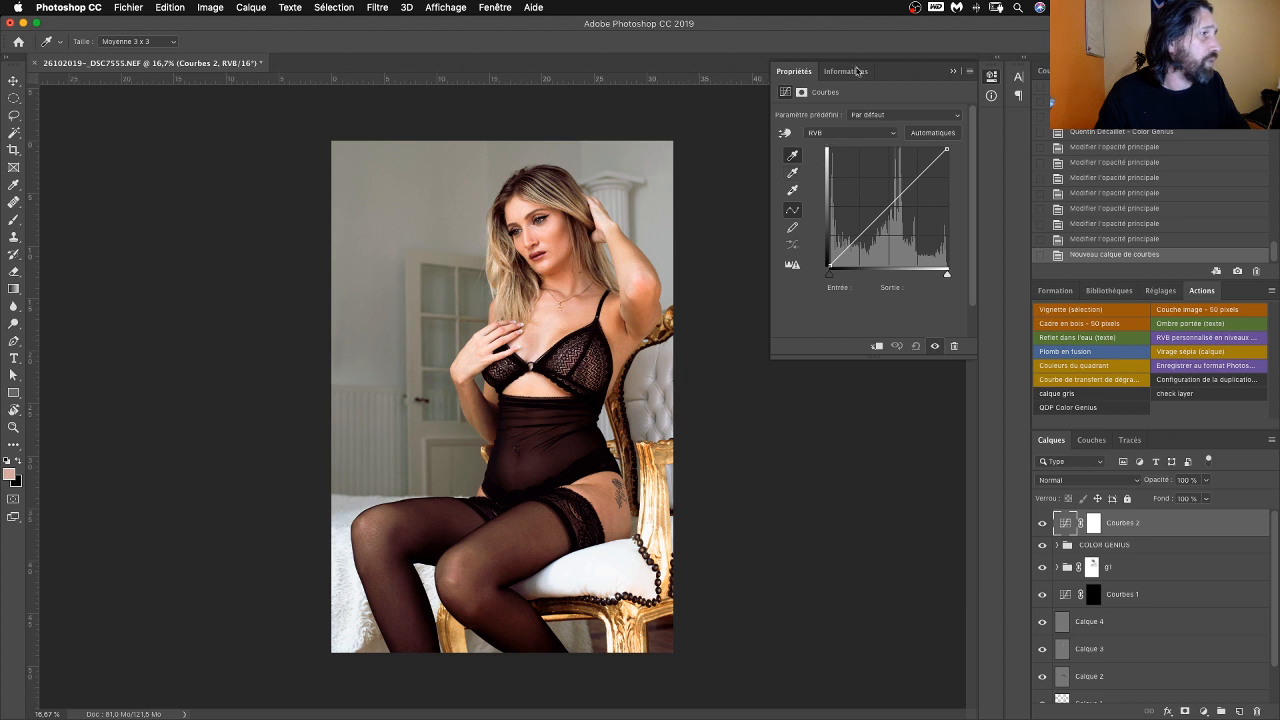
Step: Try the Curves shadow eyedropper on the cheek, and revert the layer to its newly created state in the history
{"action": "left_click", "coordinate": [953, 75]}
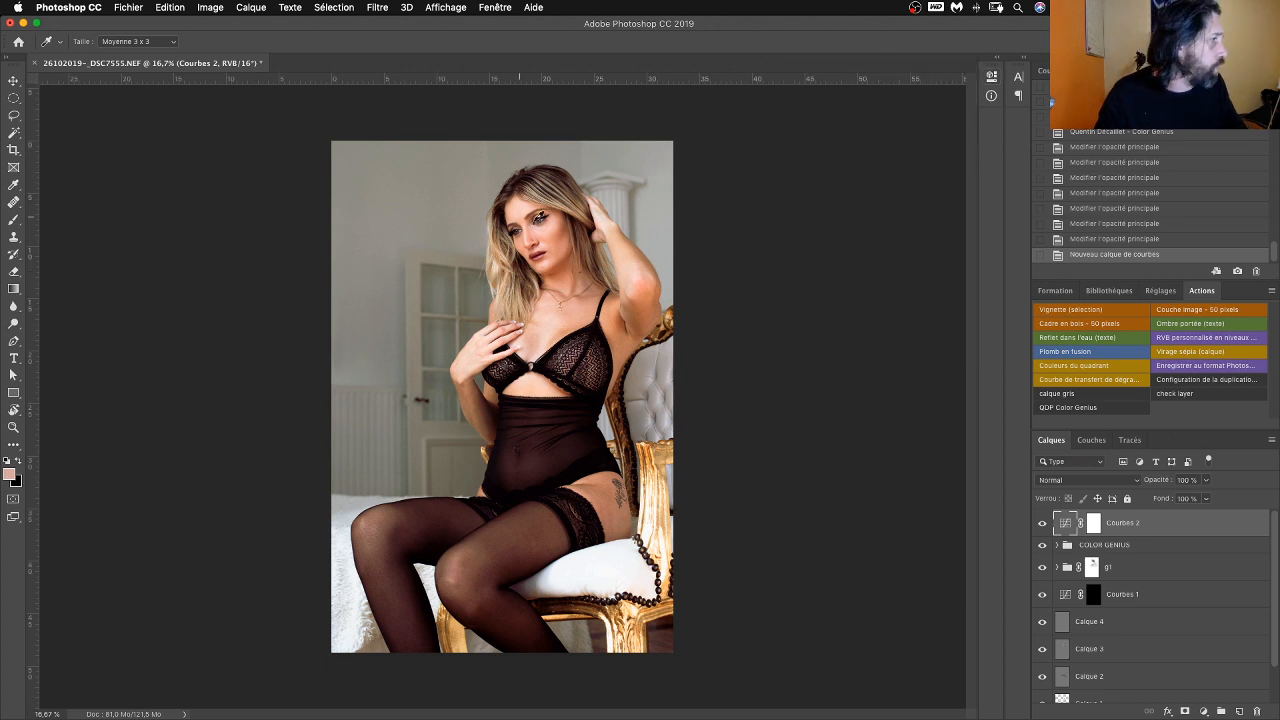
{"action": "left_click", "coordinate": [558, 221]}
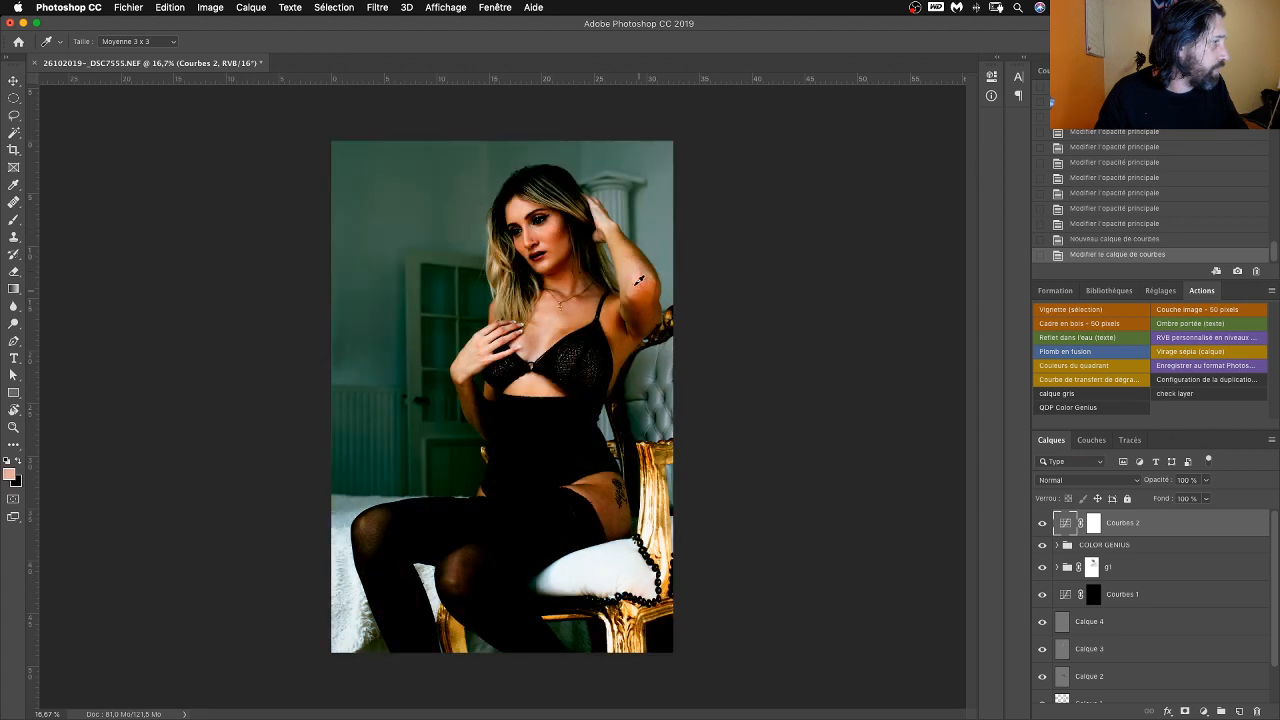
{"action": "double_click", "coordinate": [1065, 524]}
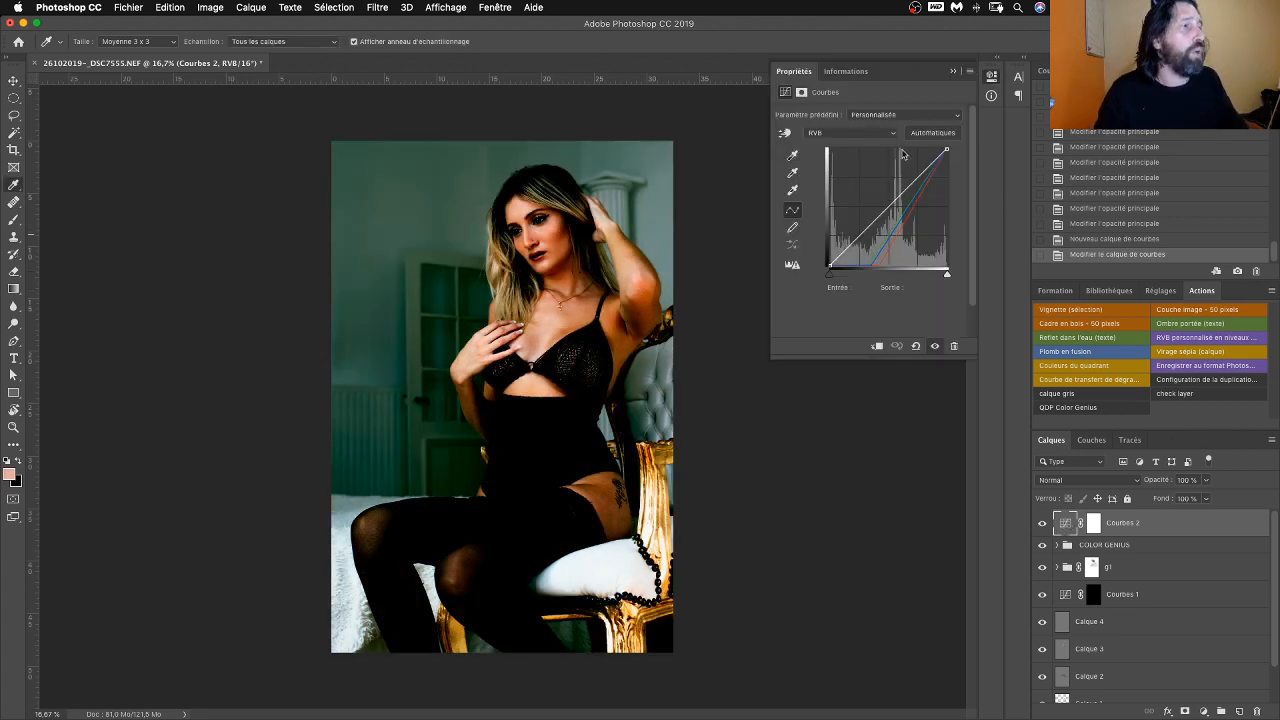
{"action": "left_click", "coordinate": [1100, 240]}
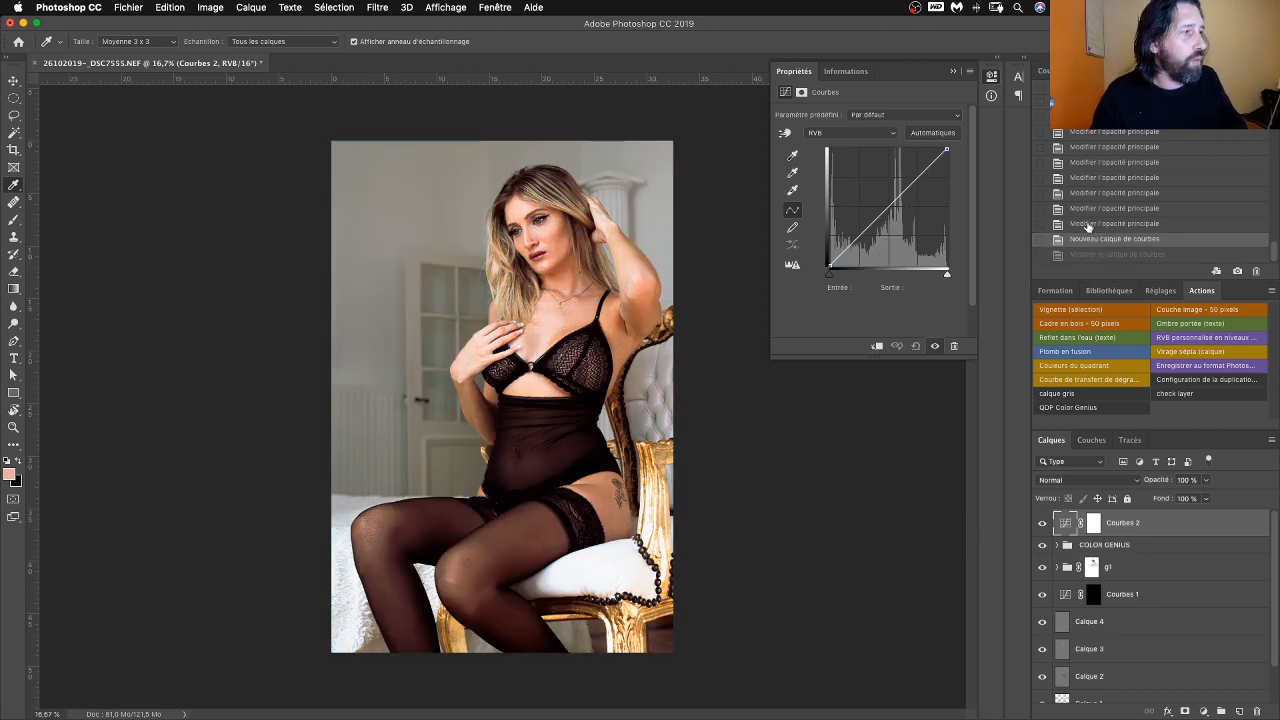
Step: Sample skin on the cheek and near the shoulder to set the Curves shadow target color to d2a590, without saving it as the default
{"action": "double_click", "coordinate": [791, 157]}
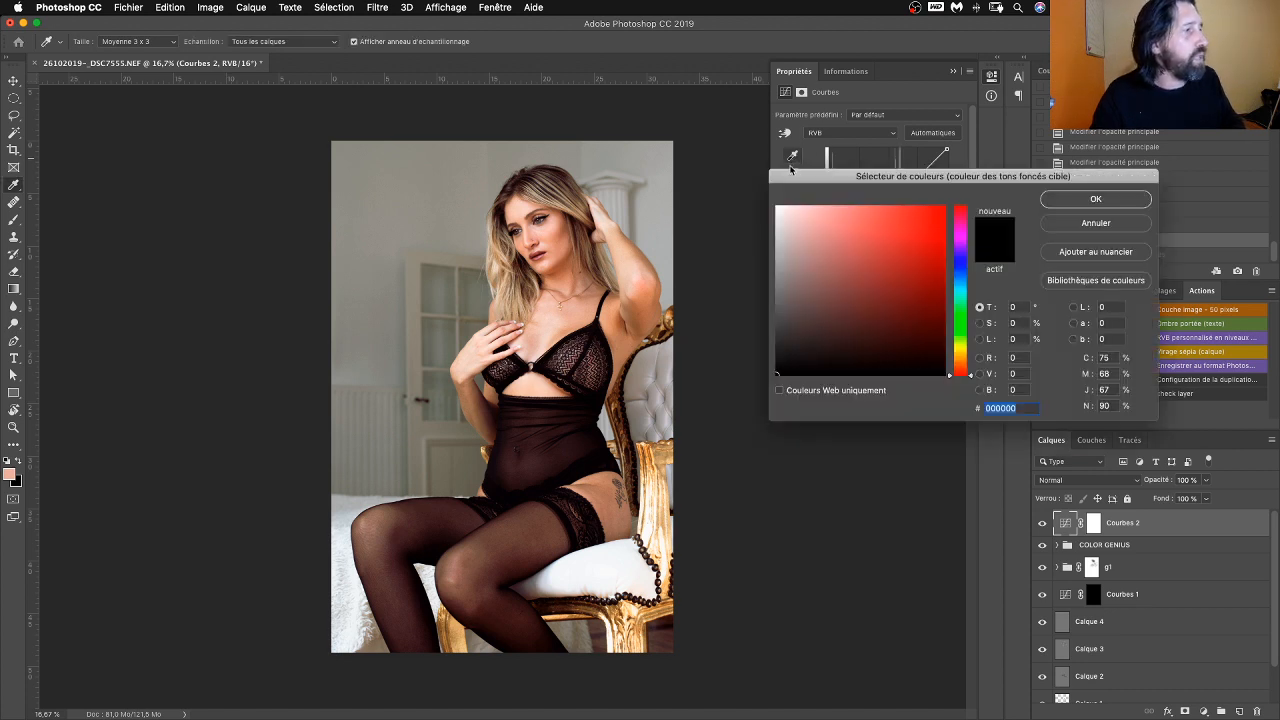
{"action": "left_click", "coordinate": [562, 222]}
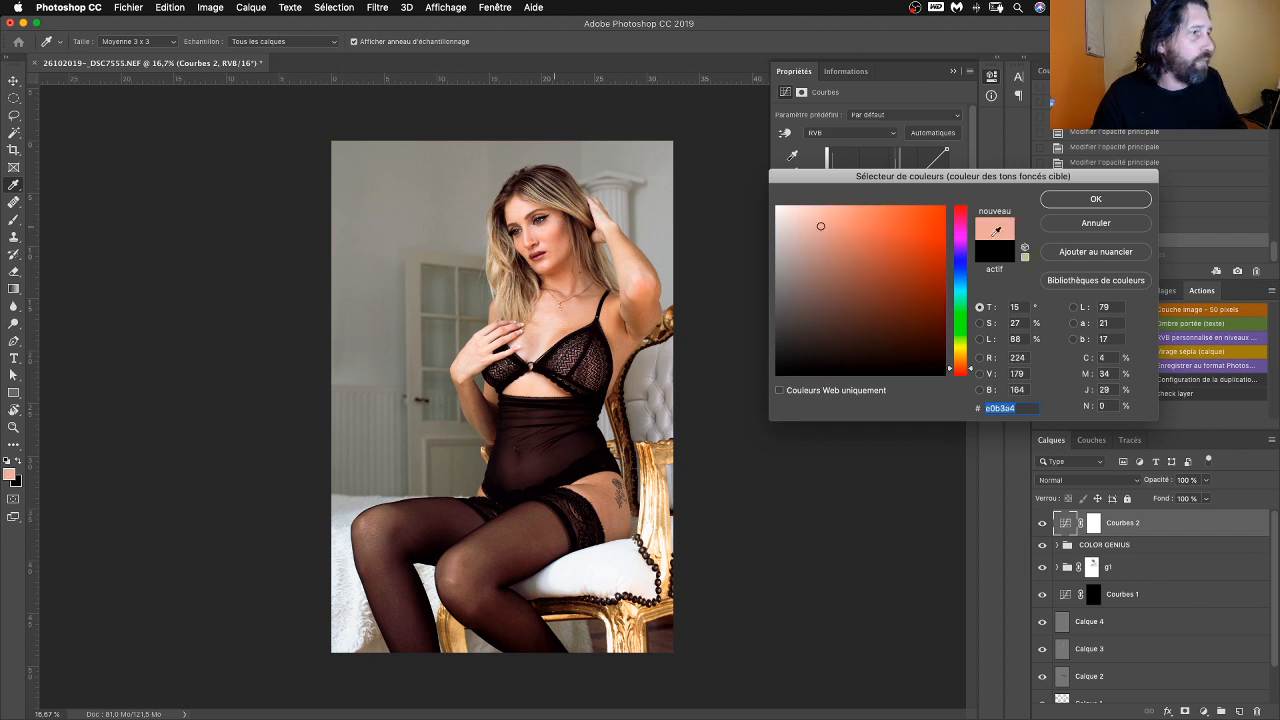
{"action": "left_click_drag", "start_coordinate": [566, 218], "coordinate": [566, 230]}
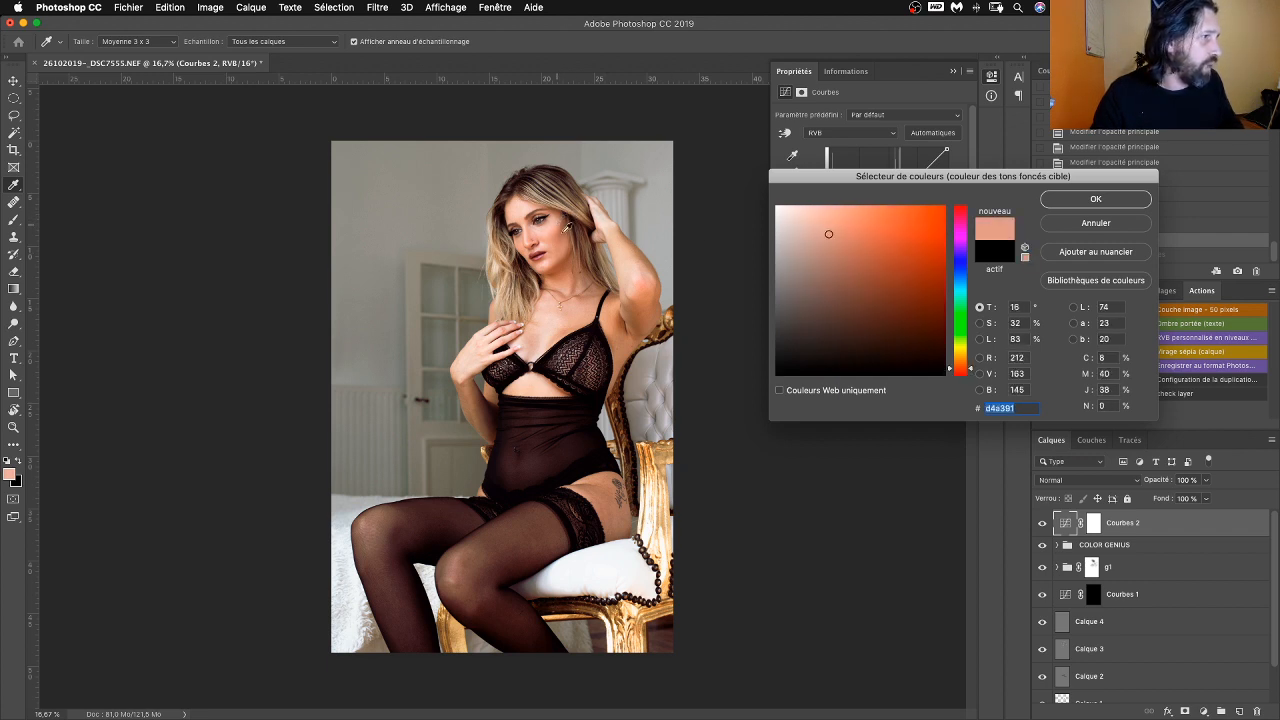
{"action": "left_click_drag", "start_coordinate": [588, 301], "coordinate": [604, 310]}
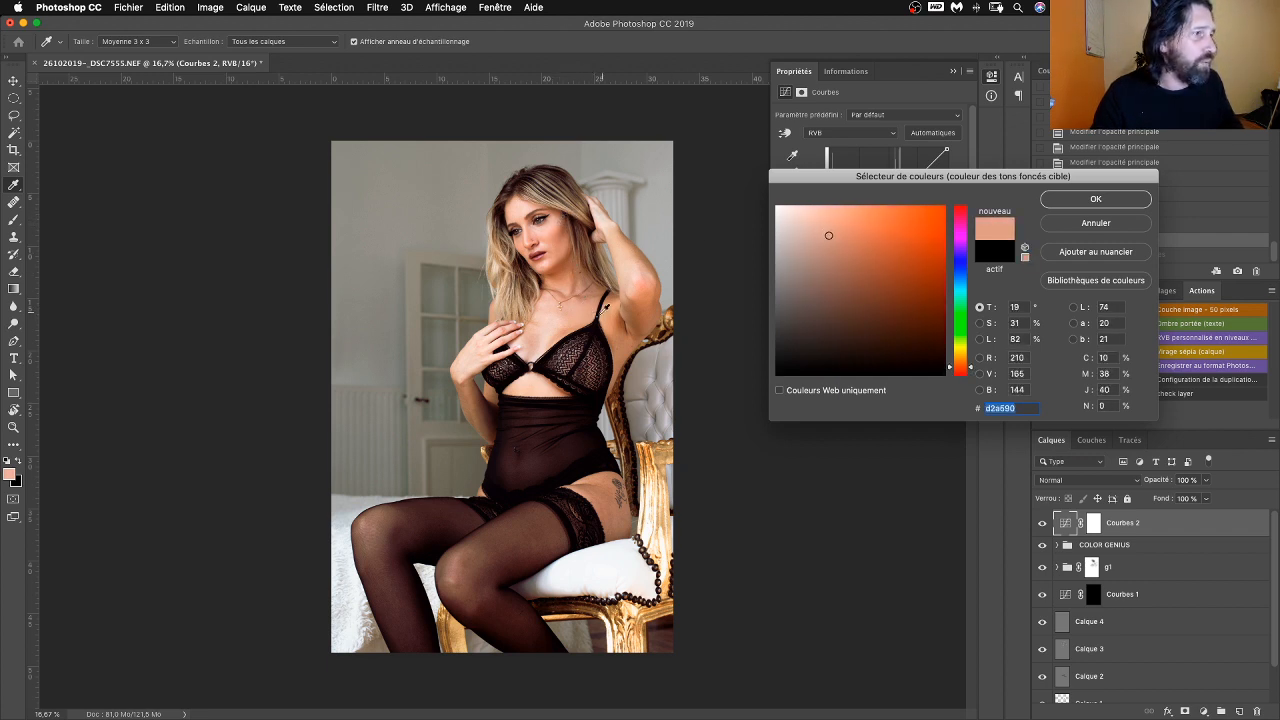
{"action": "left_click", "coordinate": [1073, 204]}
{"action": "left_click", "coordinate": [674, 250]}
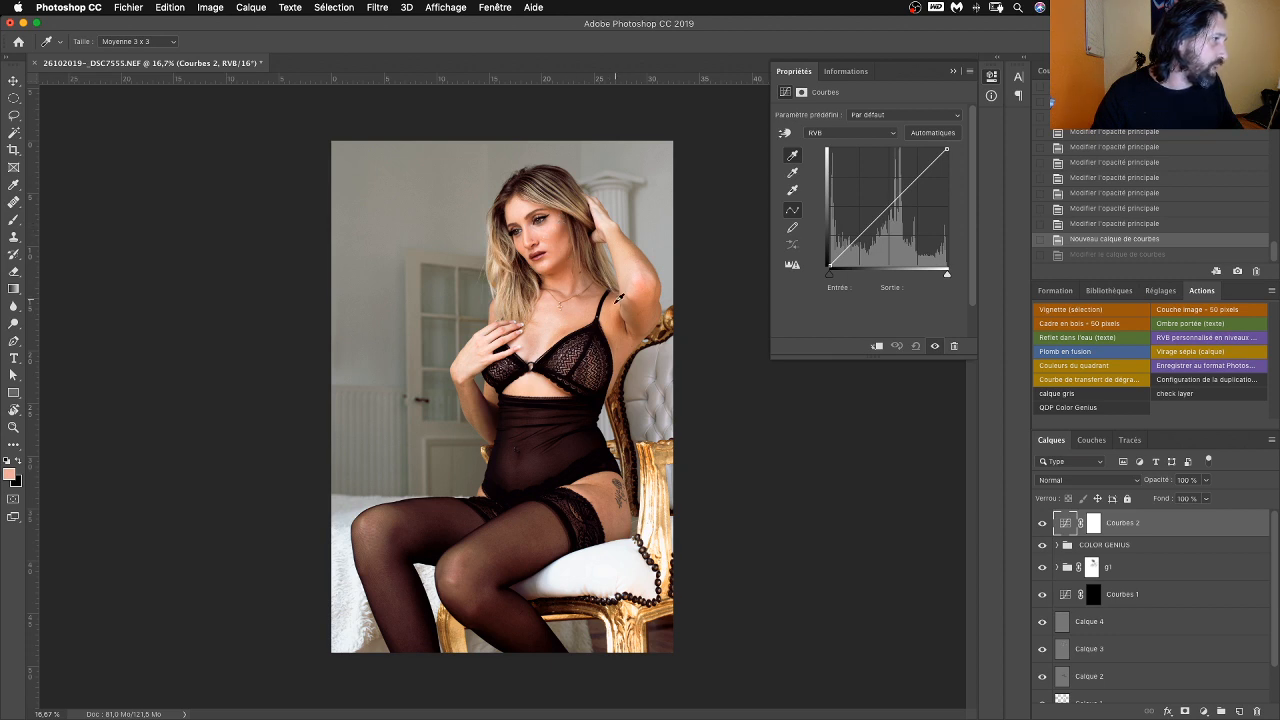
Step: Apply the Curves shadow eyedropper to the dark area below the jaw and beside the cheek to tint the image
{"action": "left_click", "coordinate": [566, 251]}
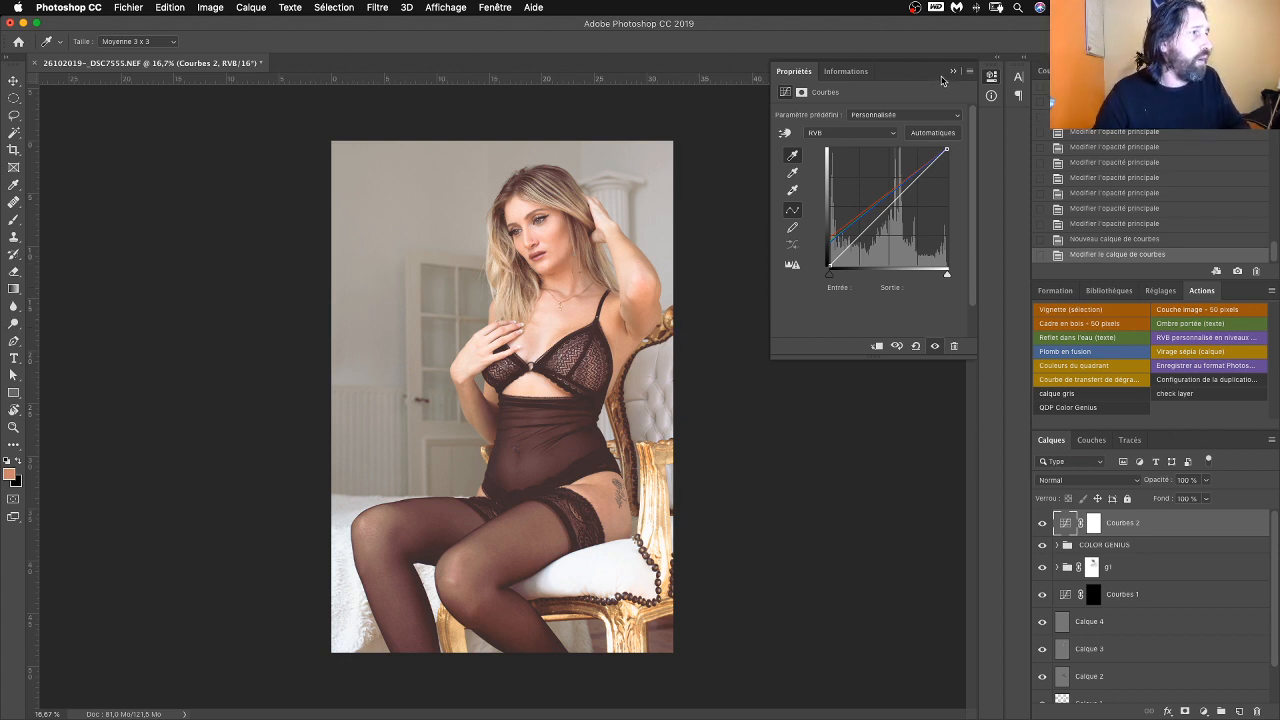
{"action": "left_click", "coordinate": [567, 224]}
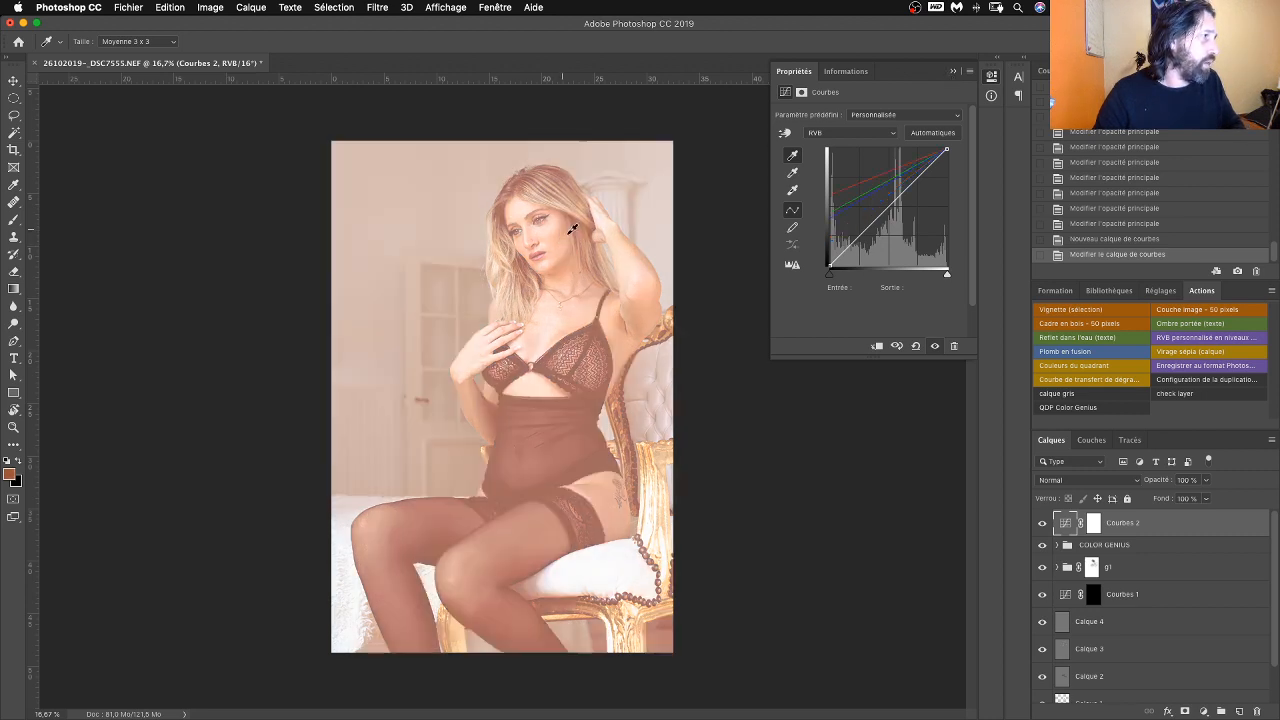
{"action": "left_click", "coordinate": [957, 73]}
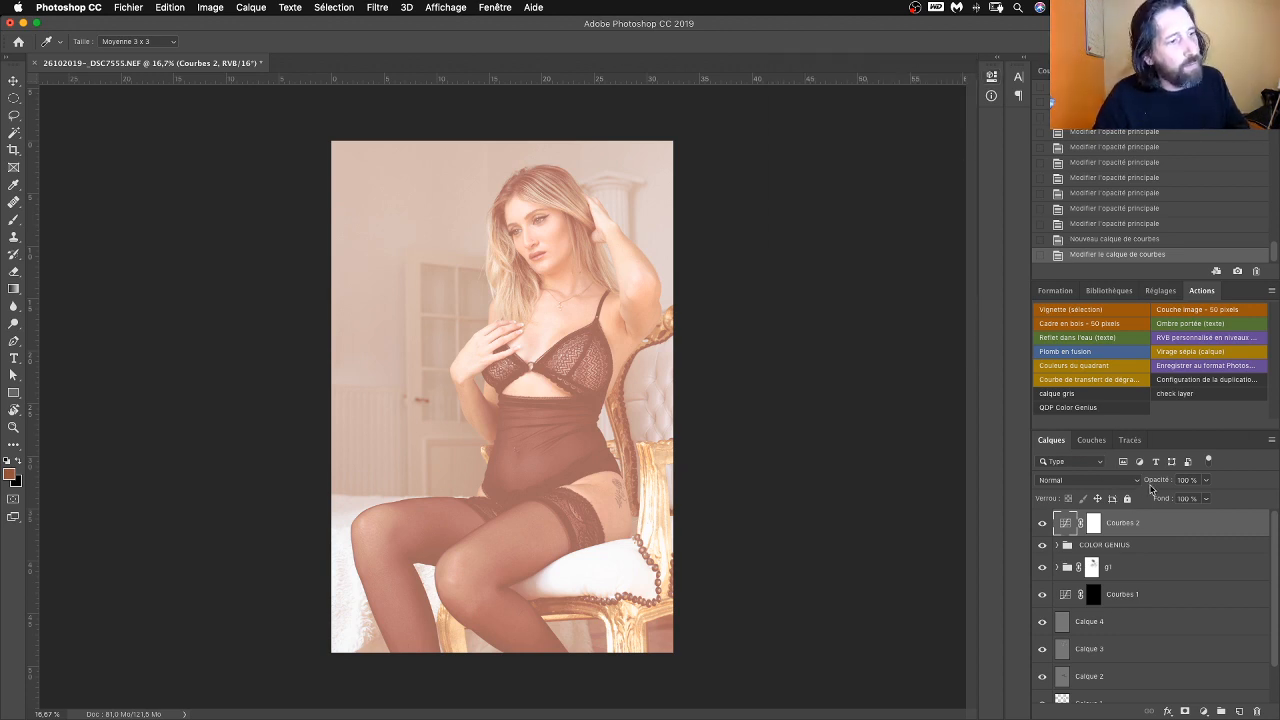
Step: Lower the Courbes 2 layer's opacity to 15 % and compare the portrait with and without it
{"action": "left_click_drag", "start_coordinate": [1160, 482], "coordinate": [1136, 485]}
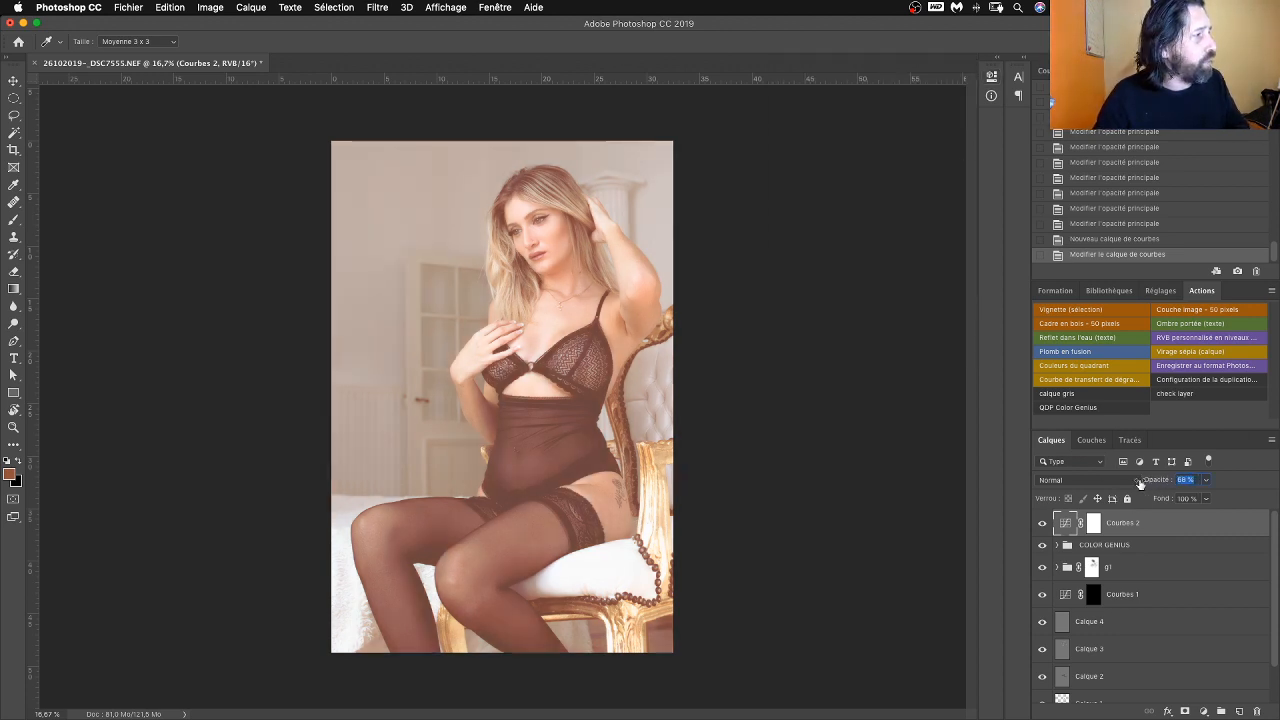
{"action": "left_click", "coordinate": [1181, 479]}
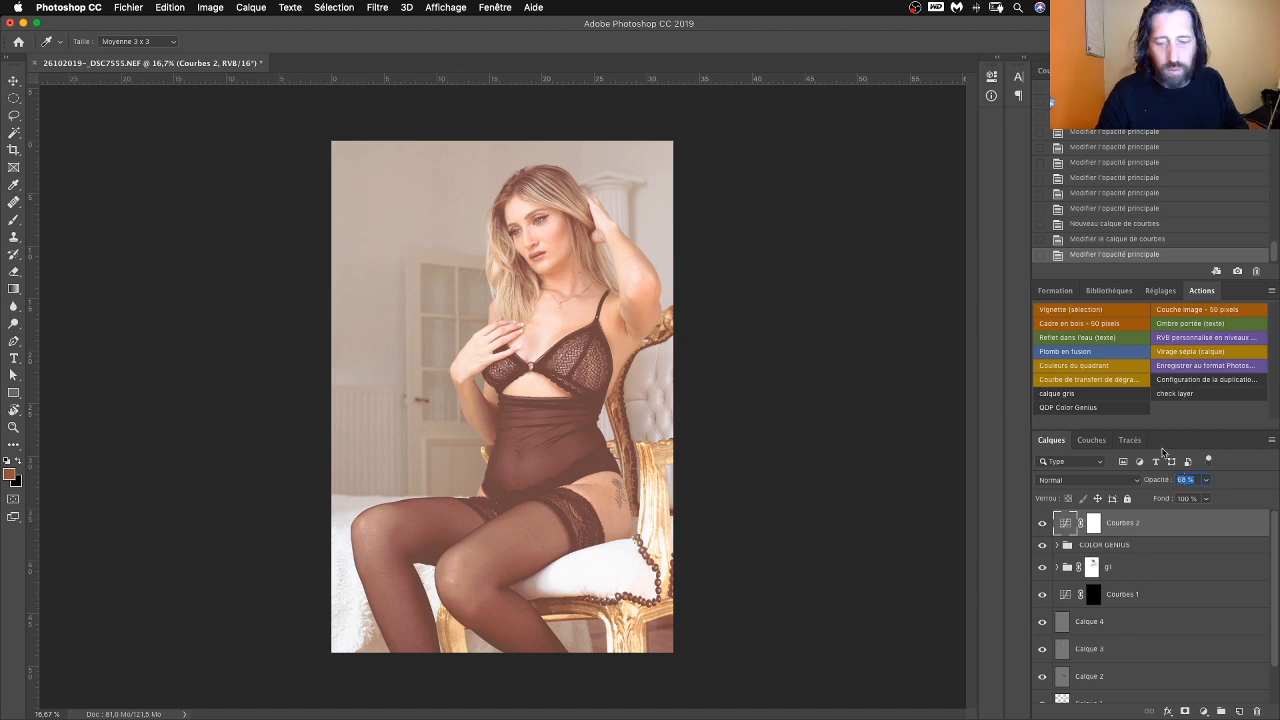
{"action": "key", "text": "shift+Down"}
{"action": "key", "text": "shift+Down"}
{"action": "key", "text": "shift+Down"}
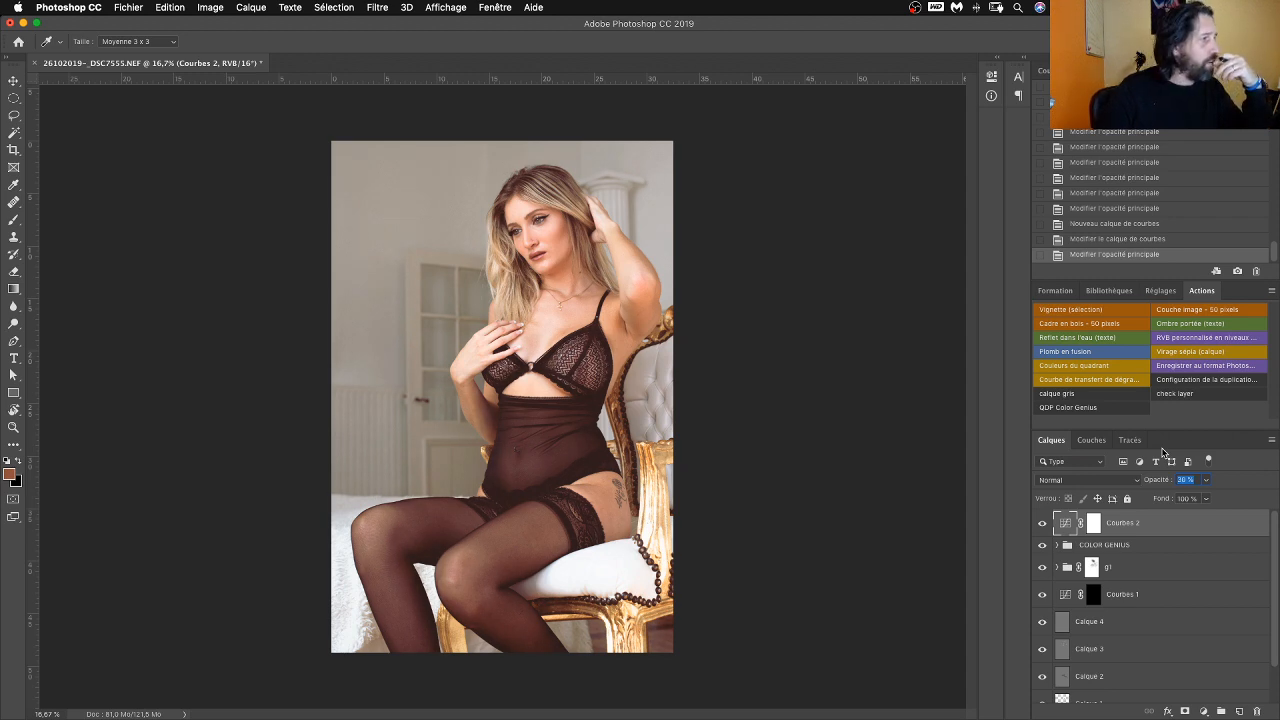
{"action": "key", "text": "shift+Down"}
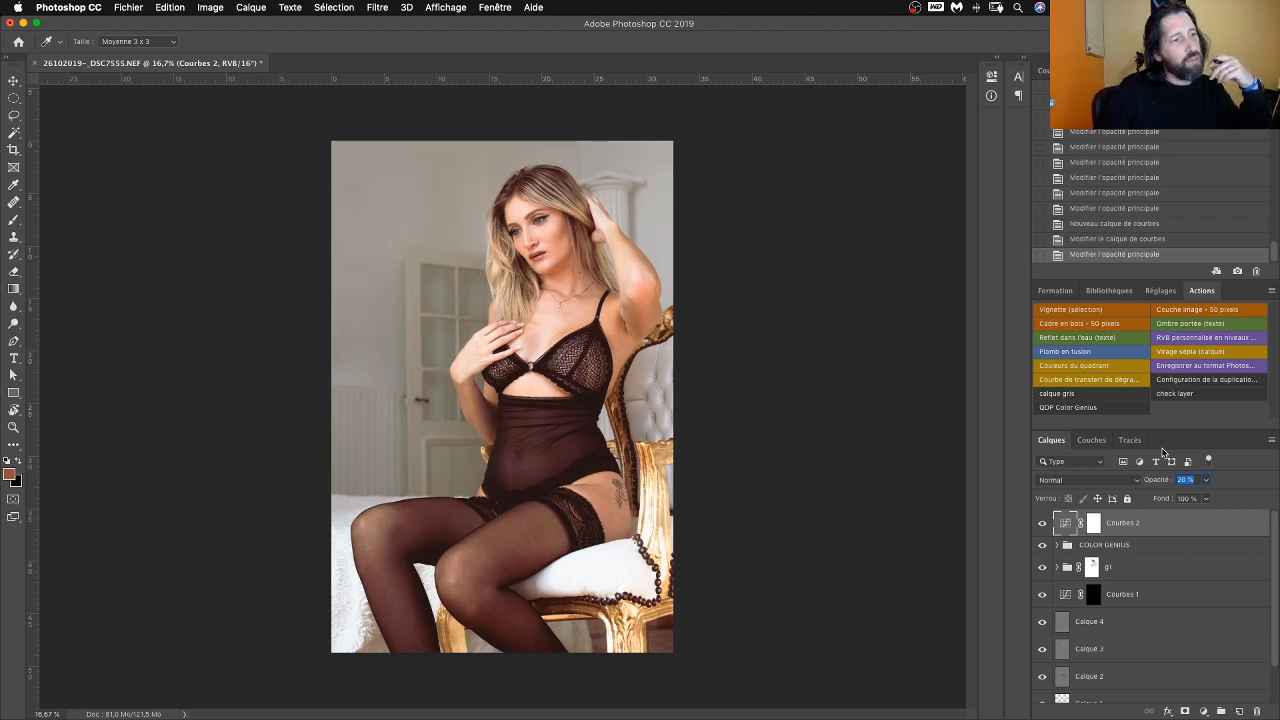
{"action": "key", "text": "Down"}
{"action": "key", "text": "Down"}
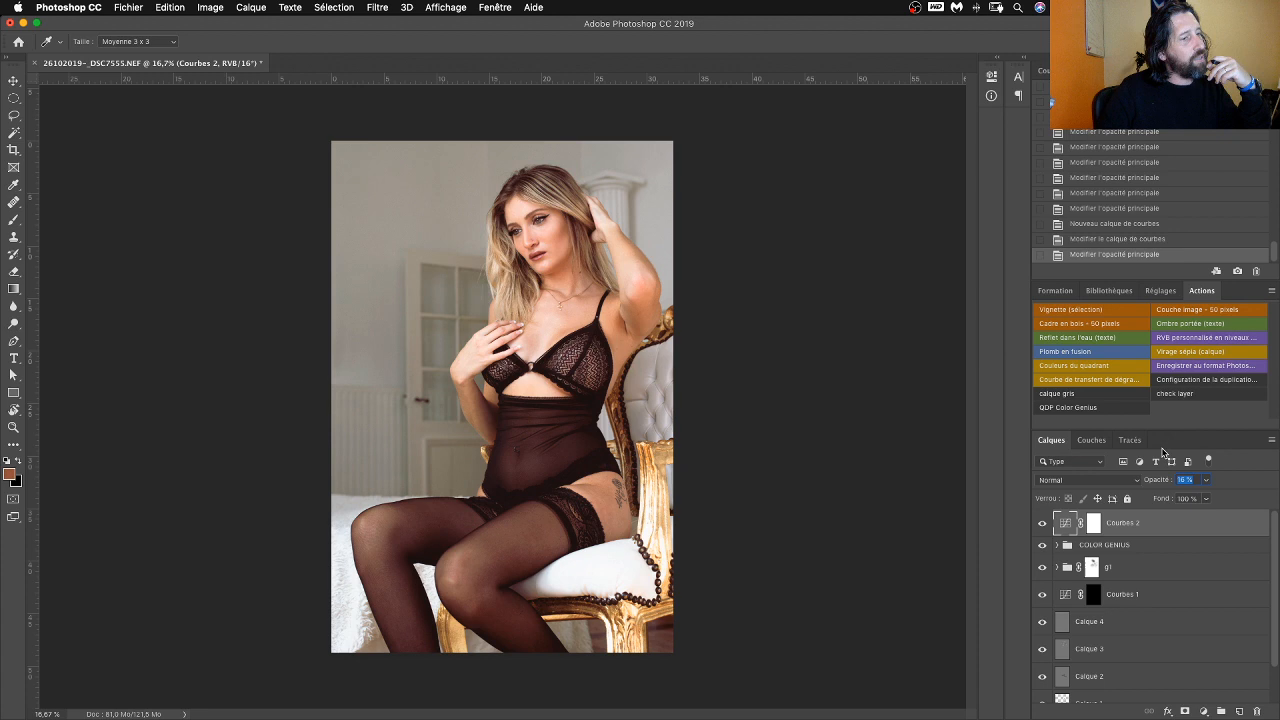
{"action": "left_click", "coordinate": [1043, 524]}
{"action": "left_click", "coordinate": [1043, 524]}
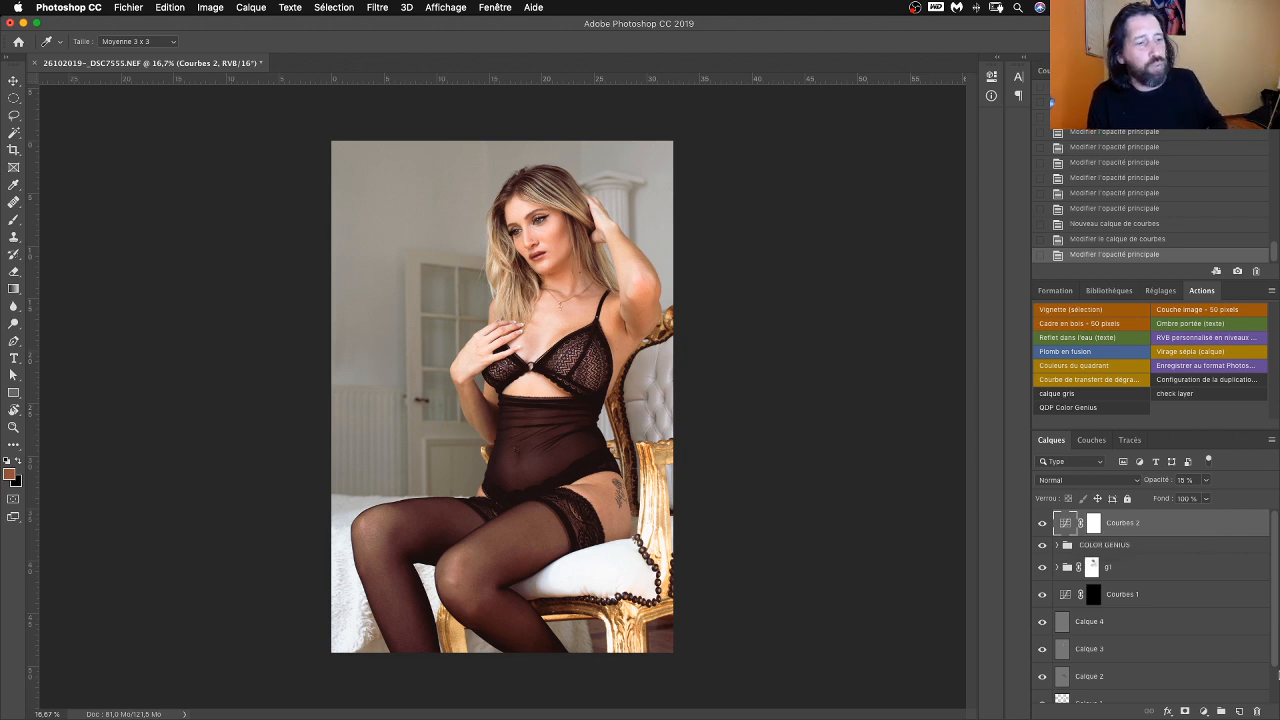
Step: Add a Photo Filter adjustment layer on top using the orange color d58900 at 73 % density
{"action": "left_click", "coordinate": [1203, 711]}
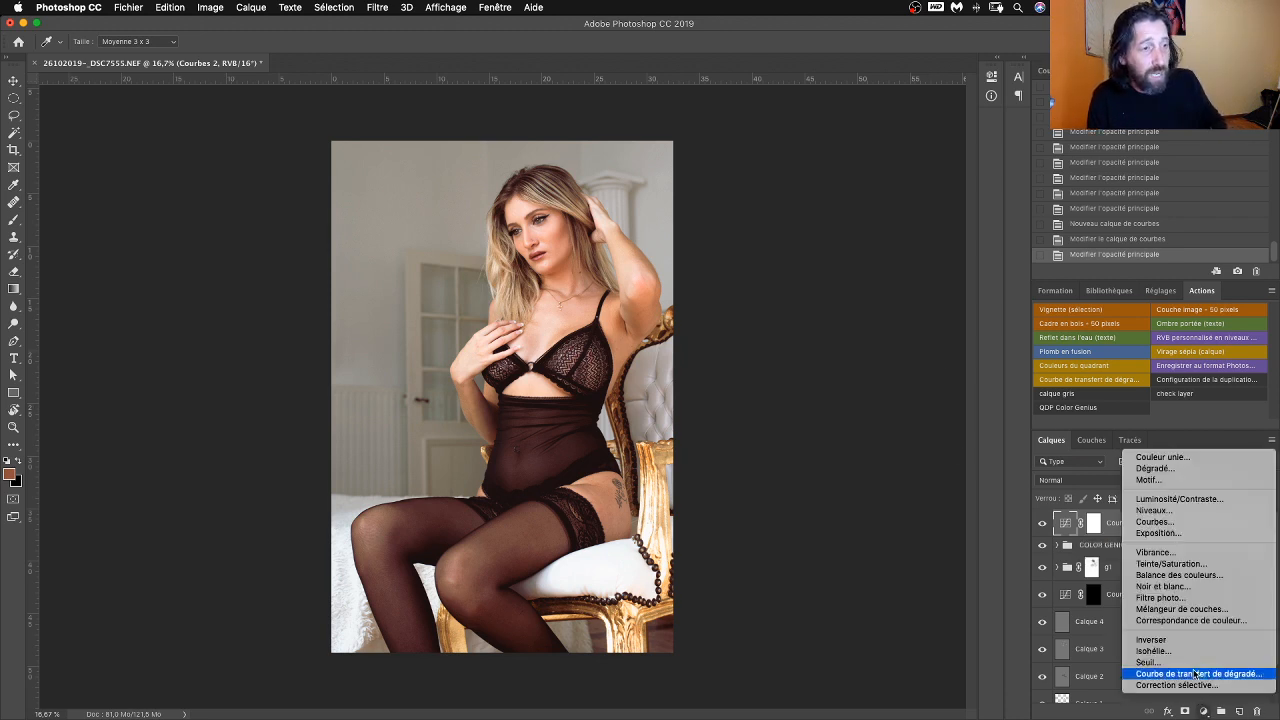
{"action": "left_click", "coordinate": [1170, 599]}
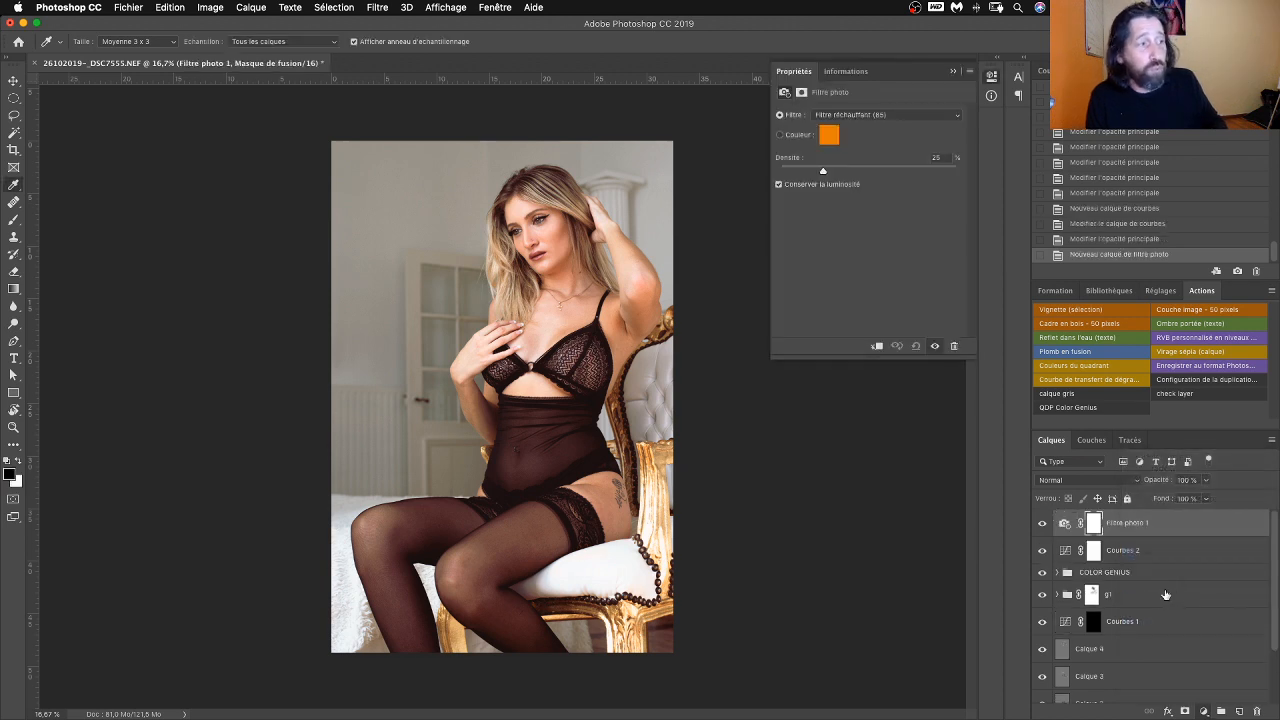
{"action": "left_click", "coordinate": [828, 137]}
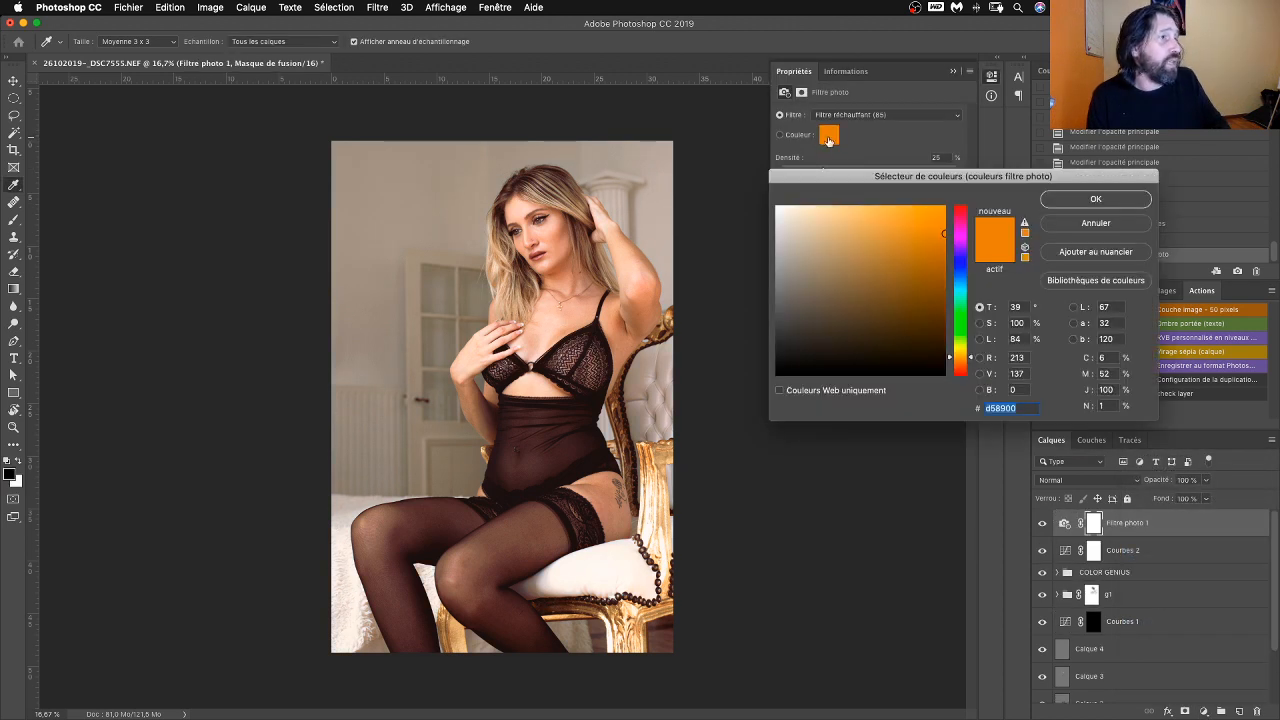
{"action": "left_click", "coordinate": [1096, 199]}
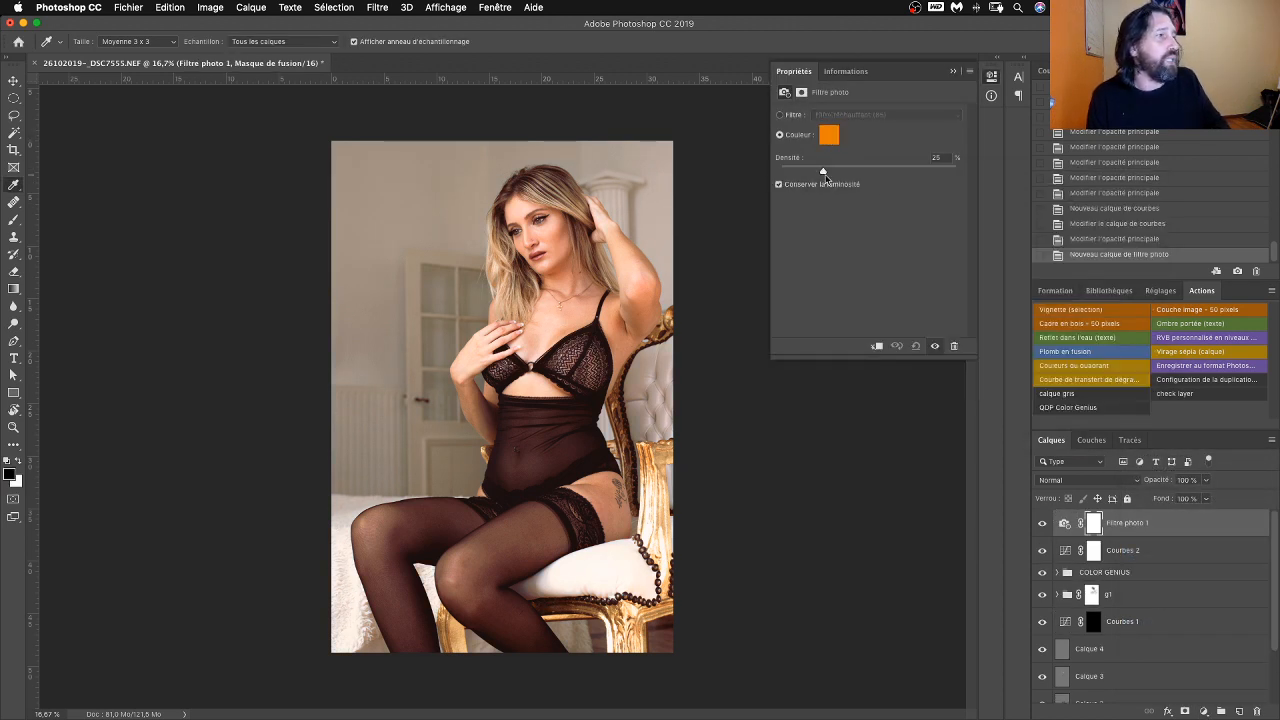
{"action": "left_click_drag", "start_coordinate": [825, 172], "coordinate": [908, 174]}
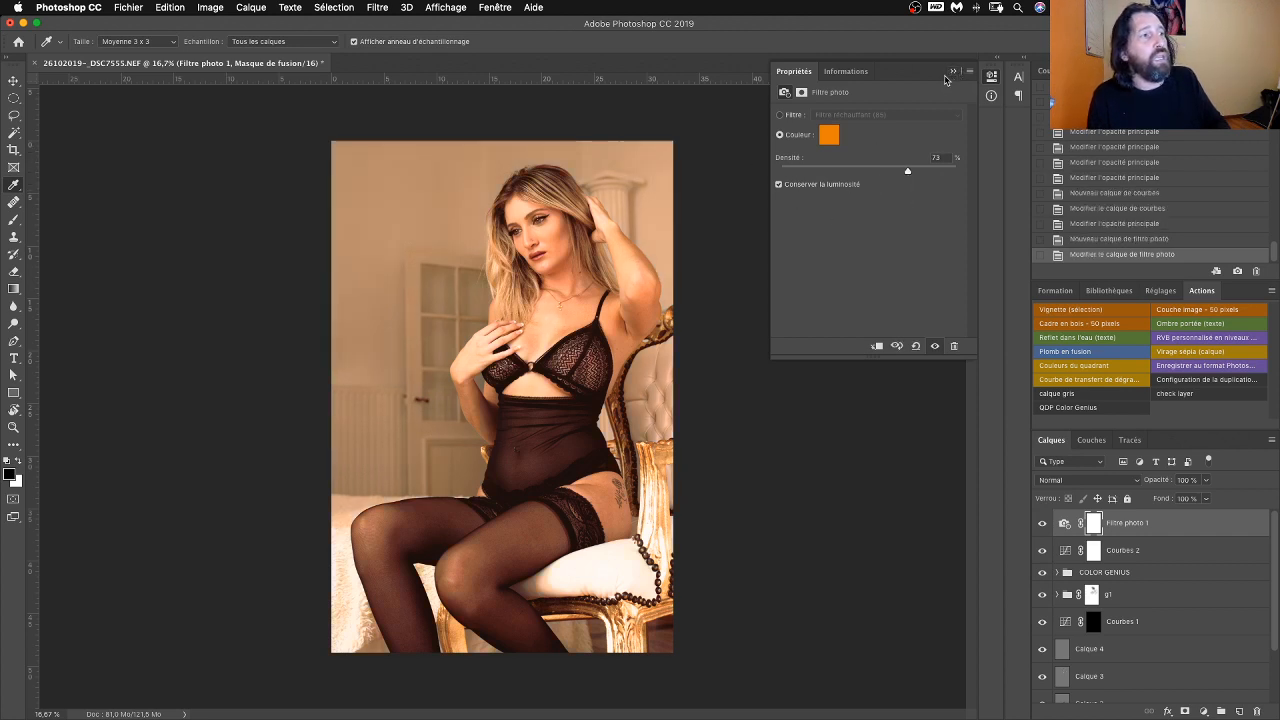
Step: Lower the Filtre photo 1 layer's opacity to 20 % and hide it to compare the portrait without the warm tint
{"action": "left_click", "coordinate": [953, 72]}
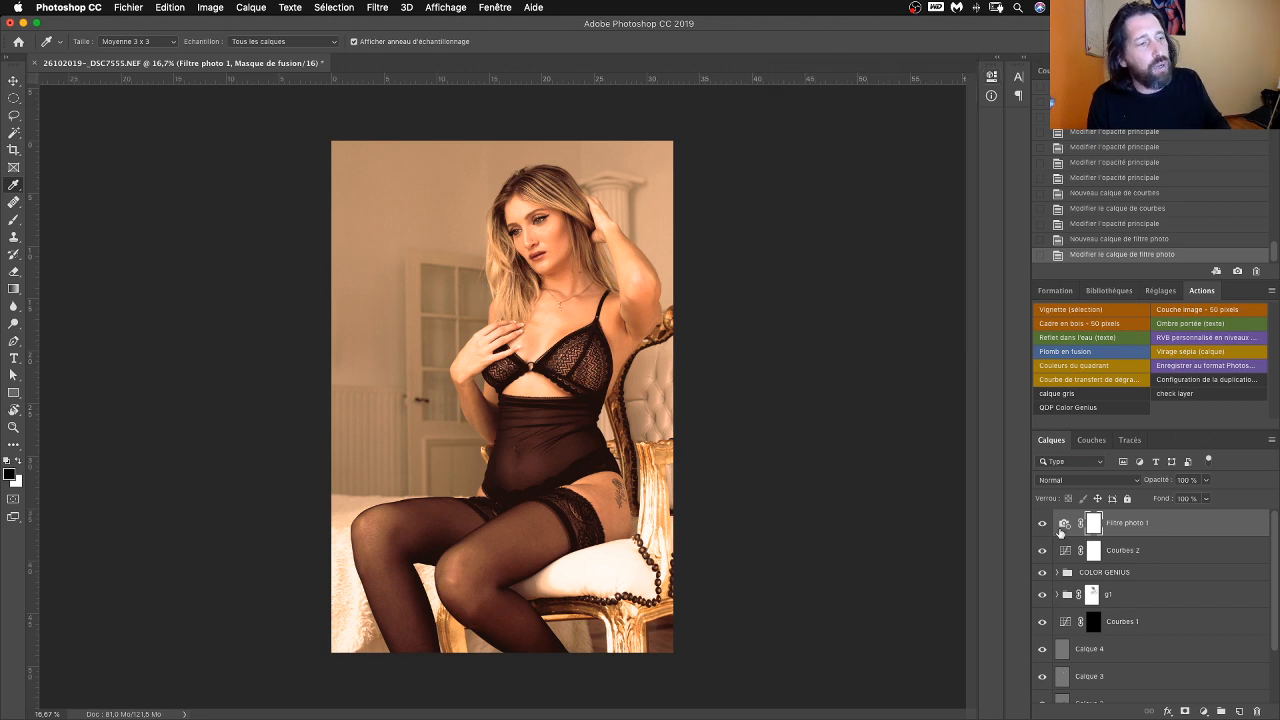
{"action": "left_click", "coordinate": [1184, 480]}
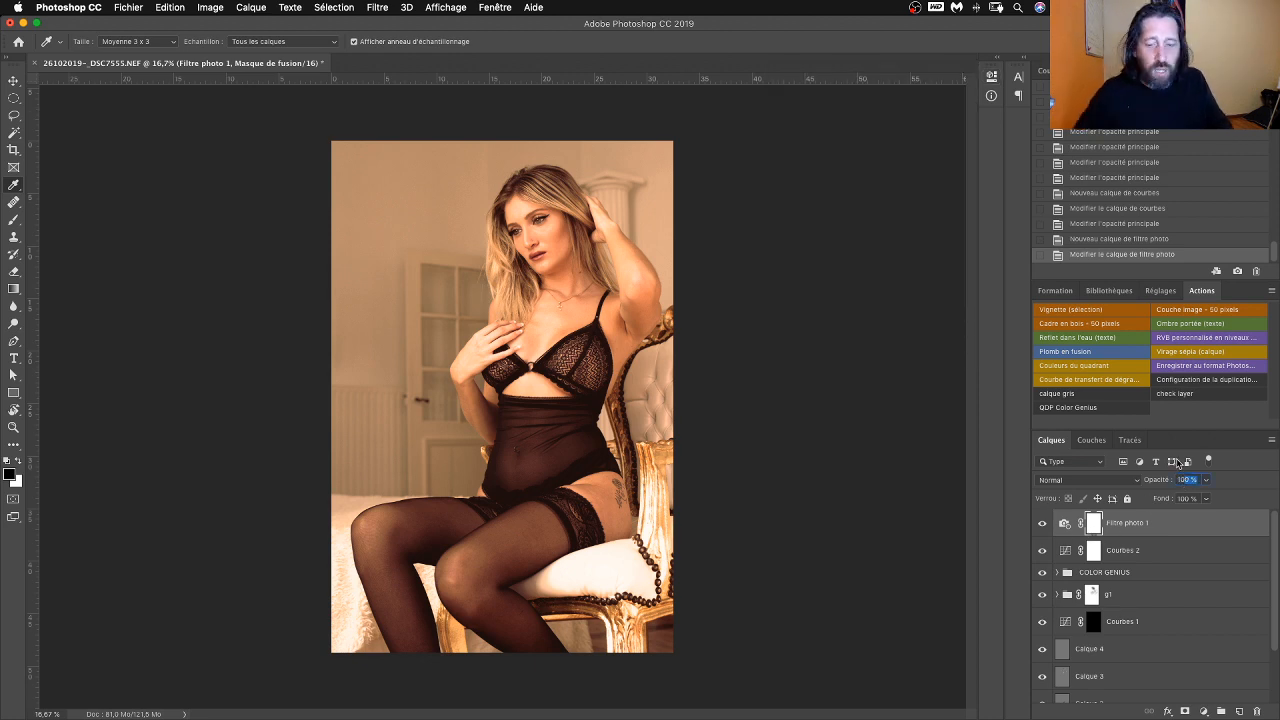
{"action": "type", "text": "80"}
{"action": "key", "text": "Return"}
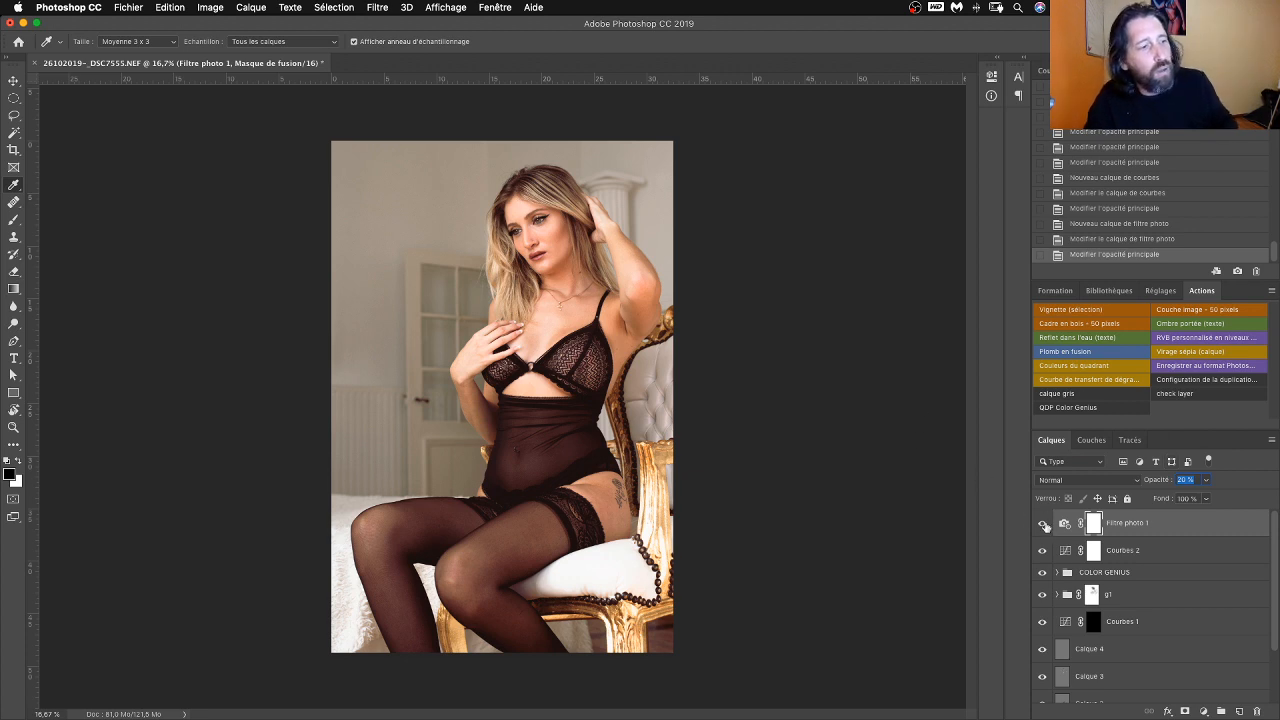
{"action": "left_click", "coordinate": [1041, 525]}
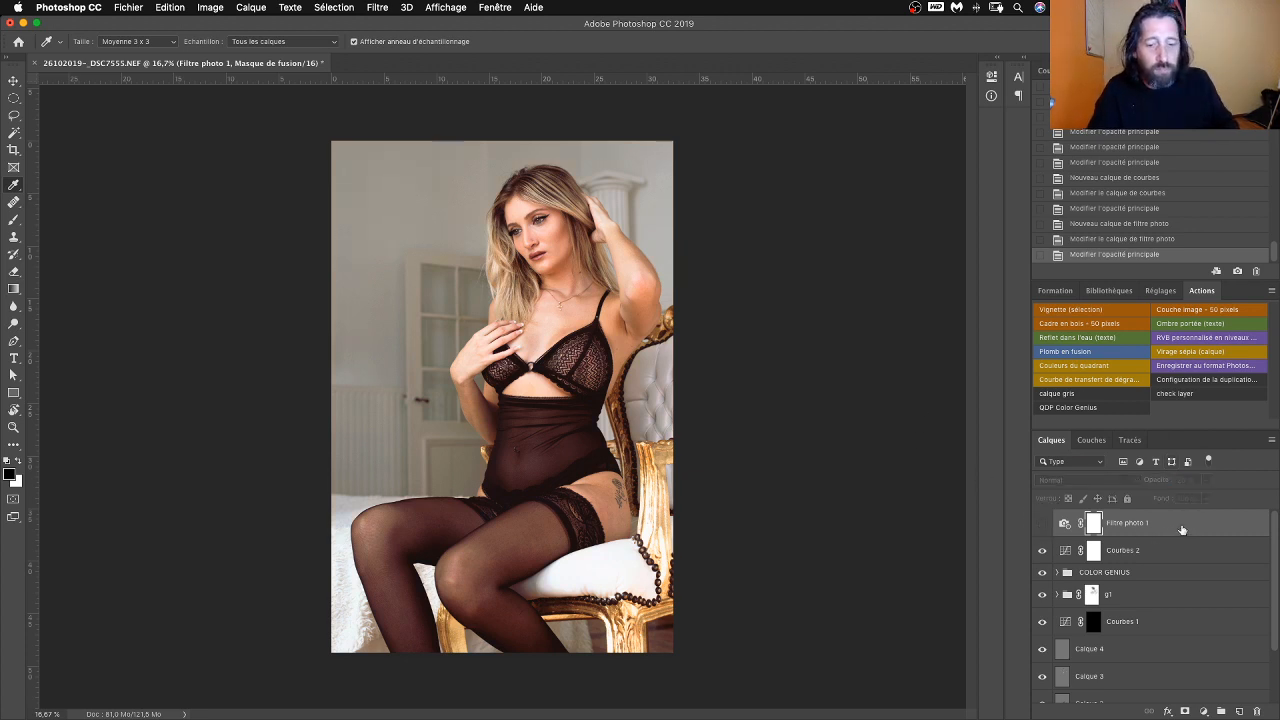
Step: Delete the Filtre photo 1 layer and compare the portrait with and without the Courbes 2 layer
{"action": "key", "text": "Delete"}
{"action": "left_click", "coordinate": [1042, 523]}
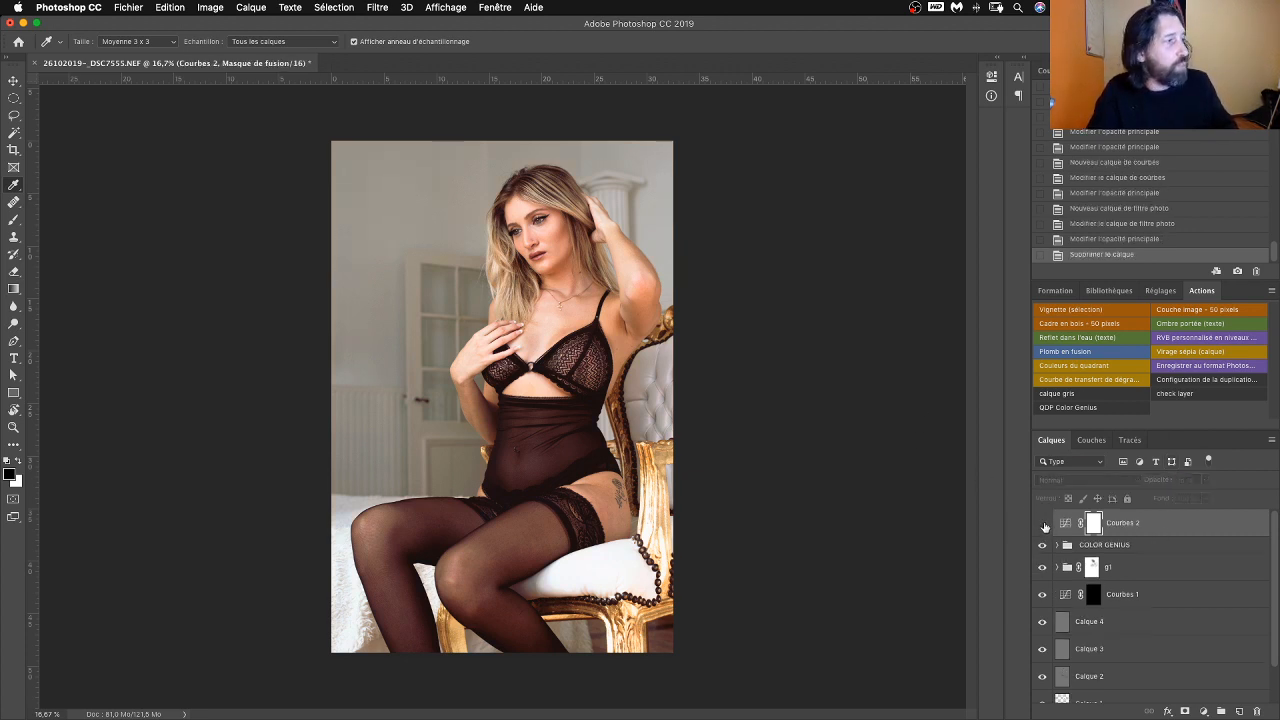
{"action": "left_click", "coordinate": [1042, 523]}
{"action": "left_click", "coordinate": [1042, 523]}
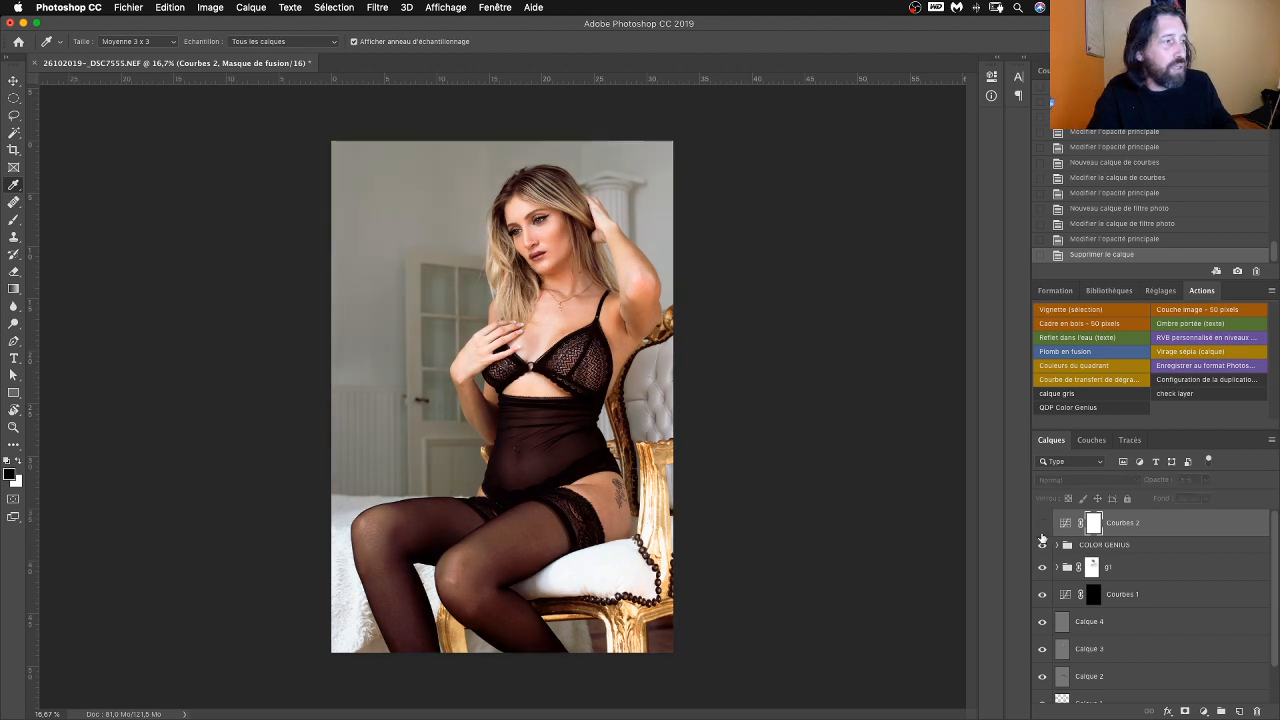
{"action": "left_click", "coordinate": [1042, 523]}
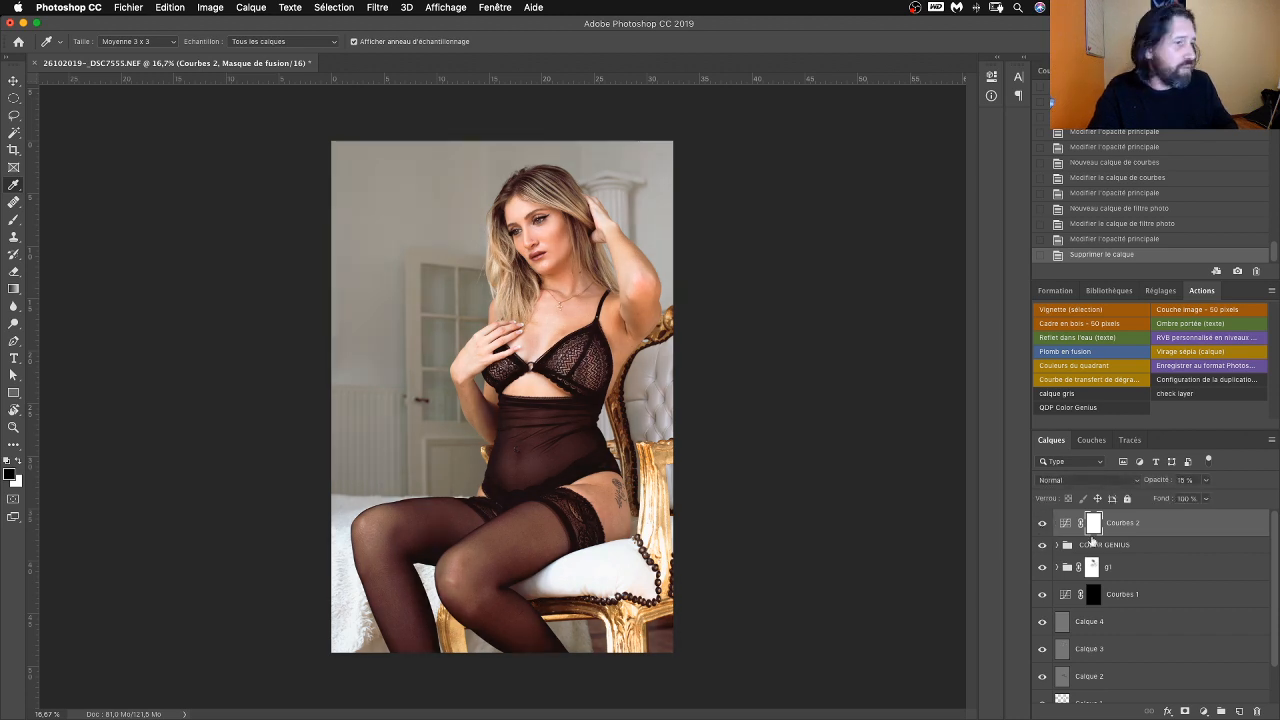
Step: Reduce the Courbes 2 layer's opacity to 5 % and toggle its visibility to compare the skin tones
{"action": "left_click", "coordinate": [1184, 480]}
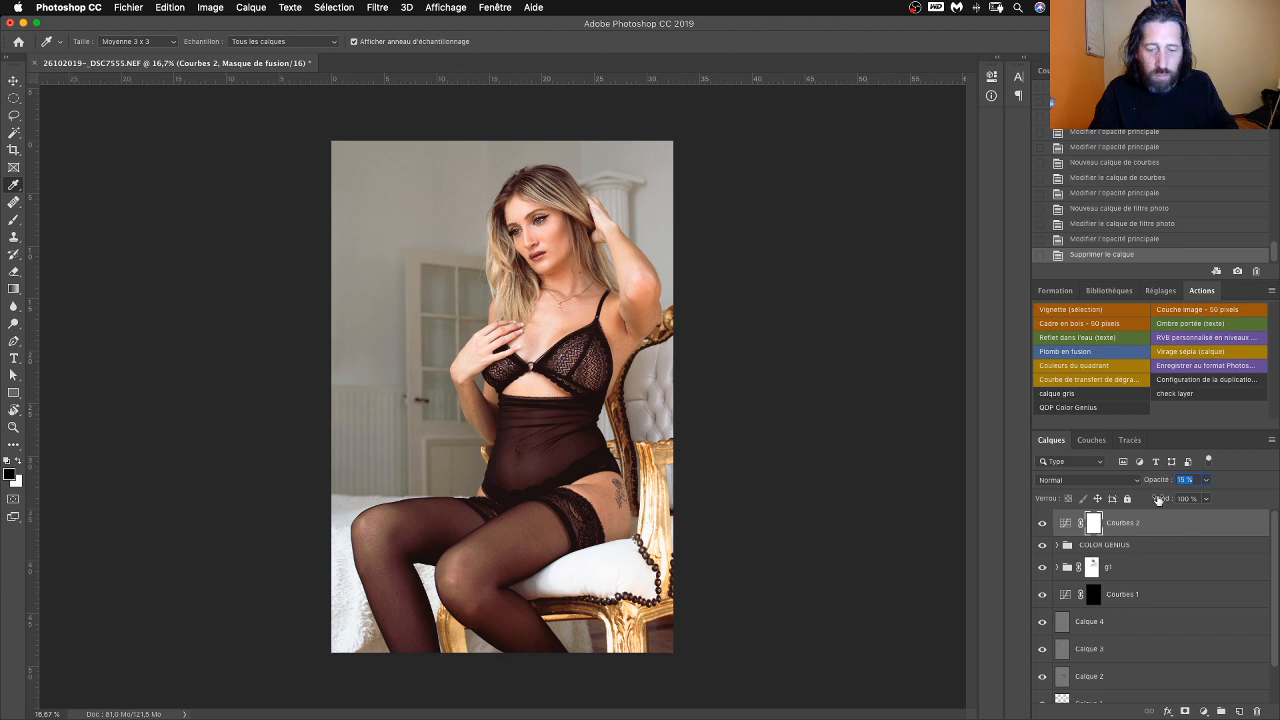
{"action": "type", "text": "5"}
{"action": "key", "text": "Return"}
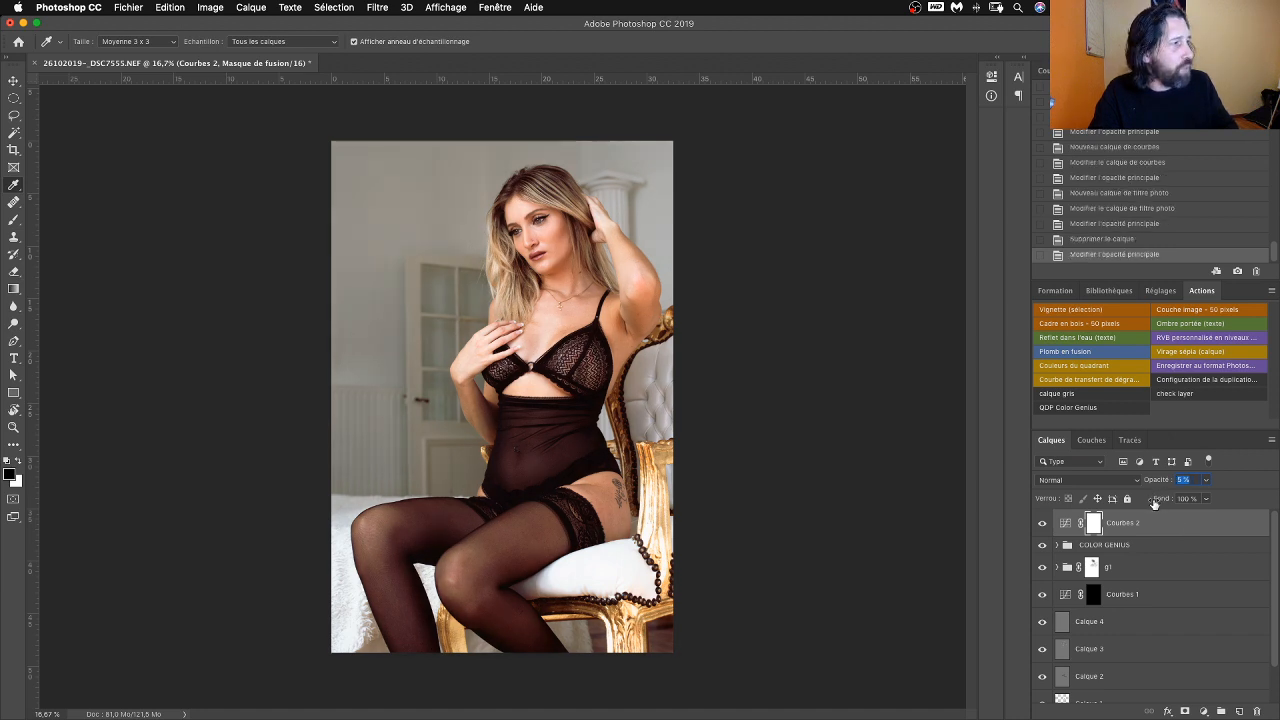
{"action": "left_click", "coordinate": [1042, 525]}
{"action": "left_click", "coordinate": [1042, 525]}
{"action": "left_click", "coordinate": [1042, 525]}
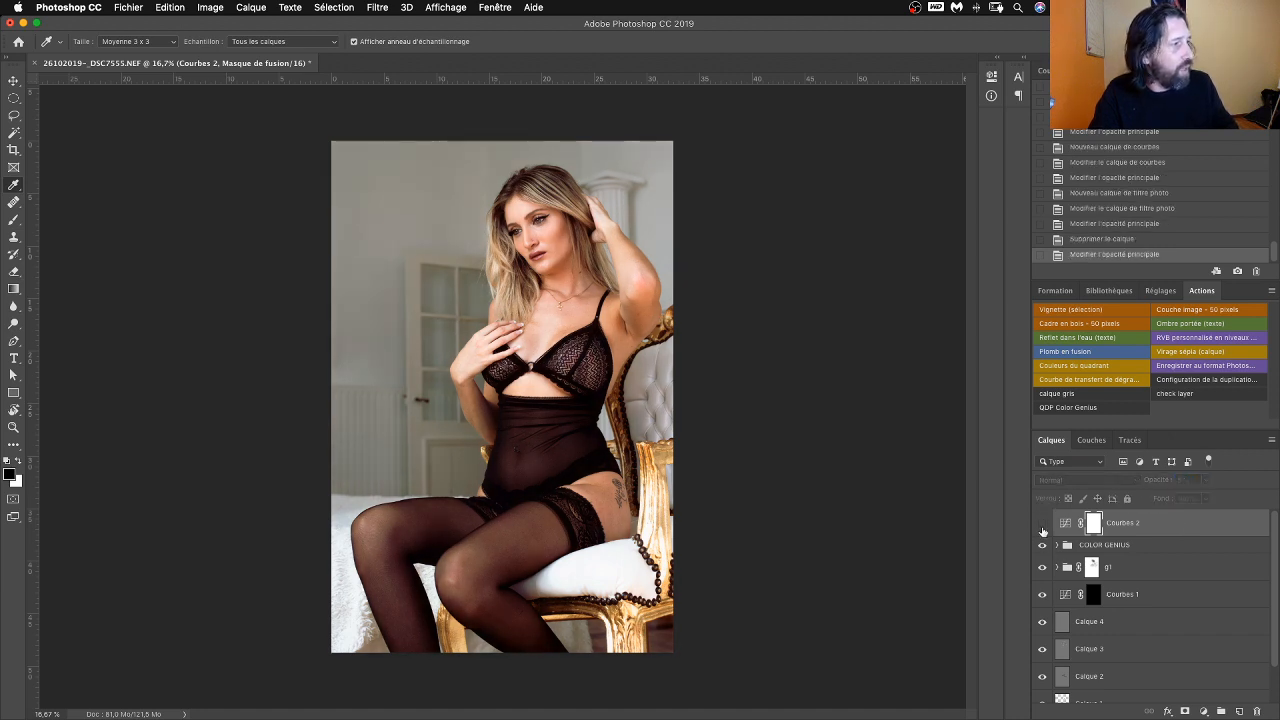
{"action": "left_click", "coordinate": [1042, 526]}
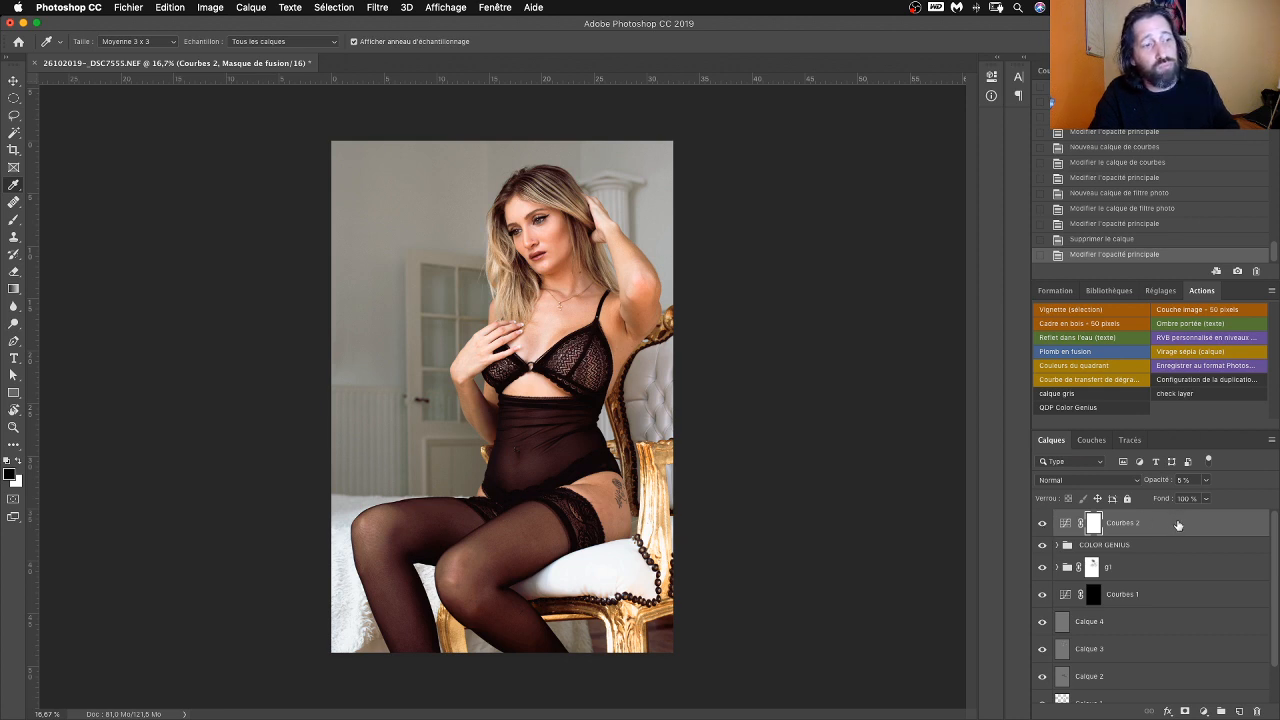
Step: Delete the Courbes 2 layer and save the layered portrait as 26102019-_DSC7555-Modifier.psd
{"action": "key", "text": "Delete"}
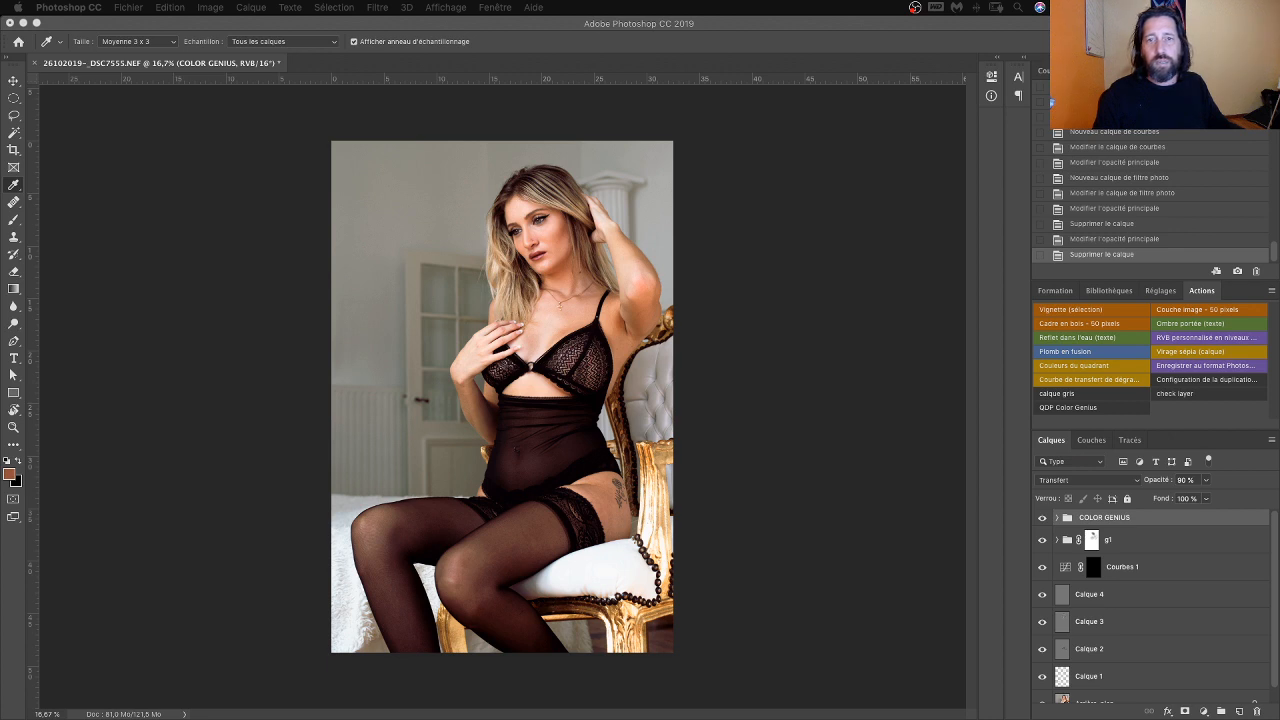
{"action": "left_click", "coordinate": [300, 193]}
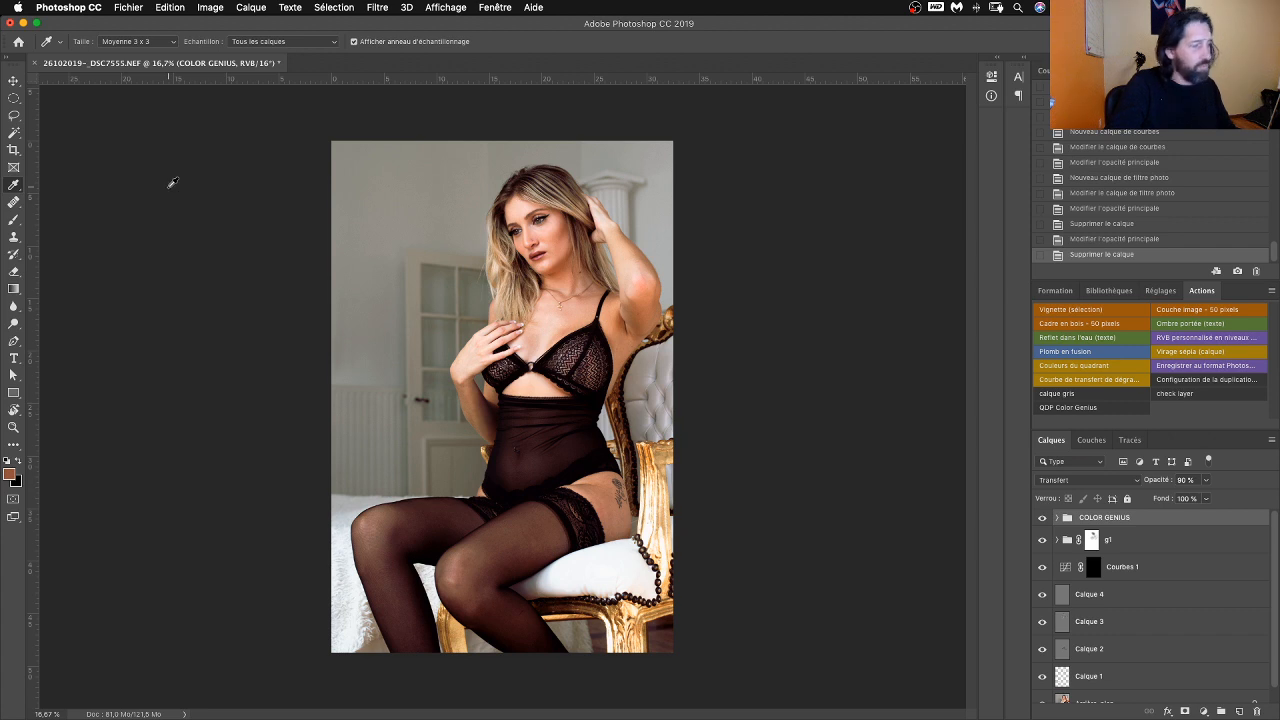
{"action": "key", "text": "super+s"}
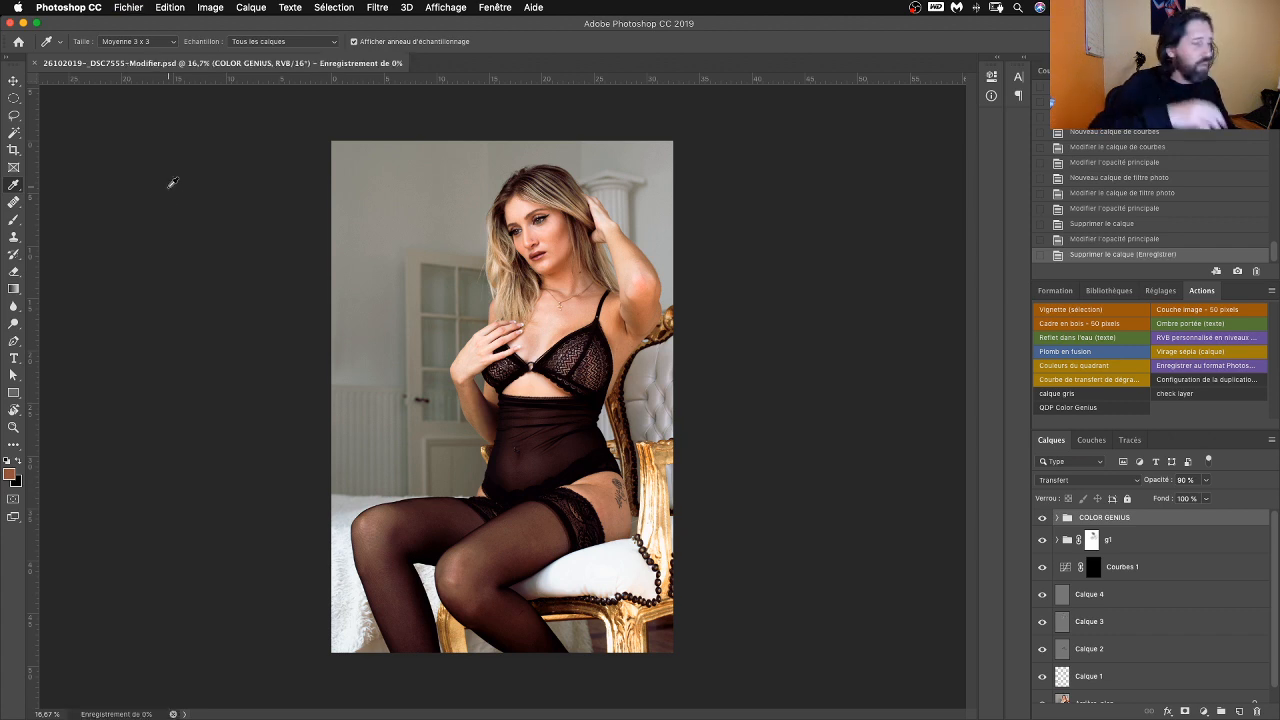